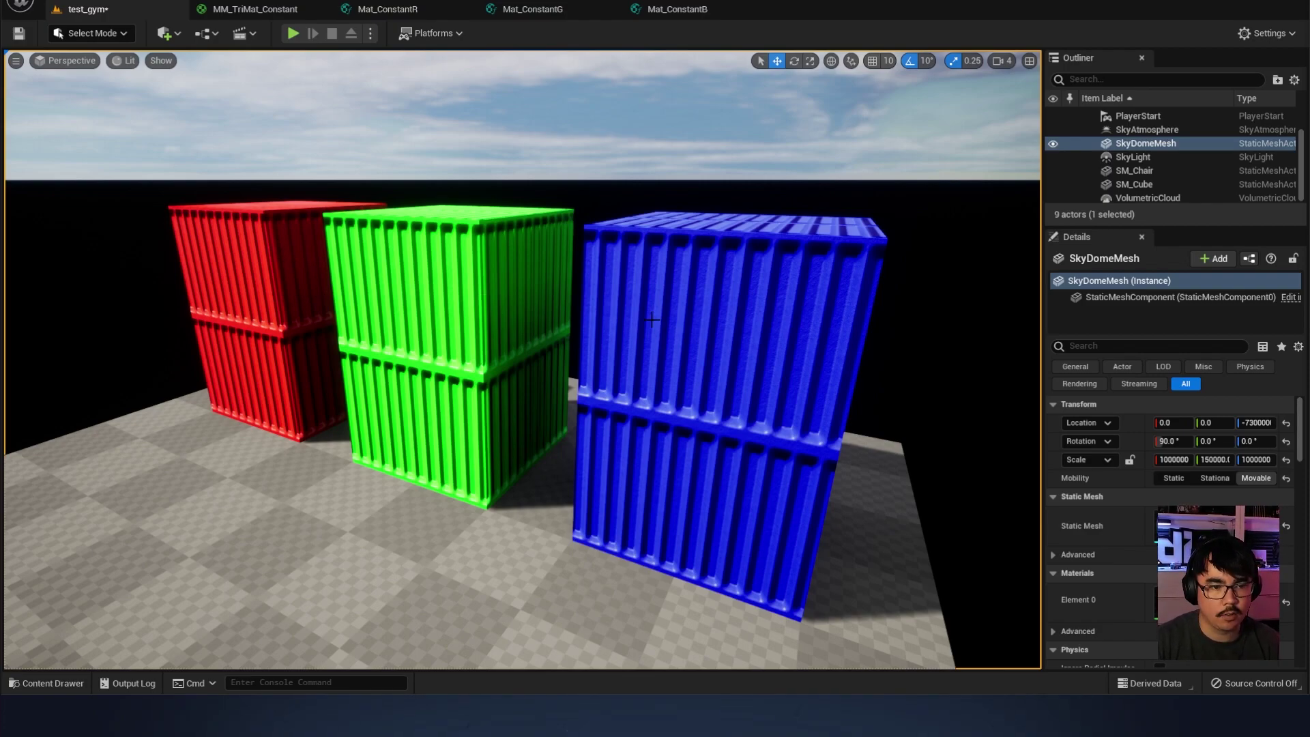
Examine the red, green and blue container stacks in the test_gym level from close up and from a distance
right_drag(652, 320, 709, 369)
key(w)
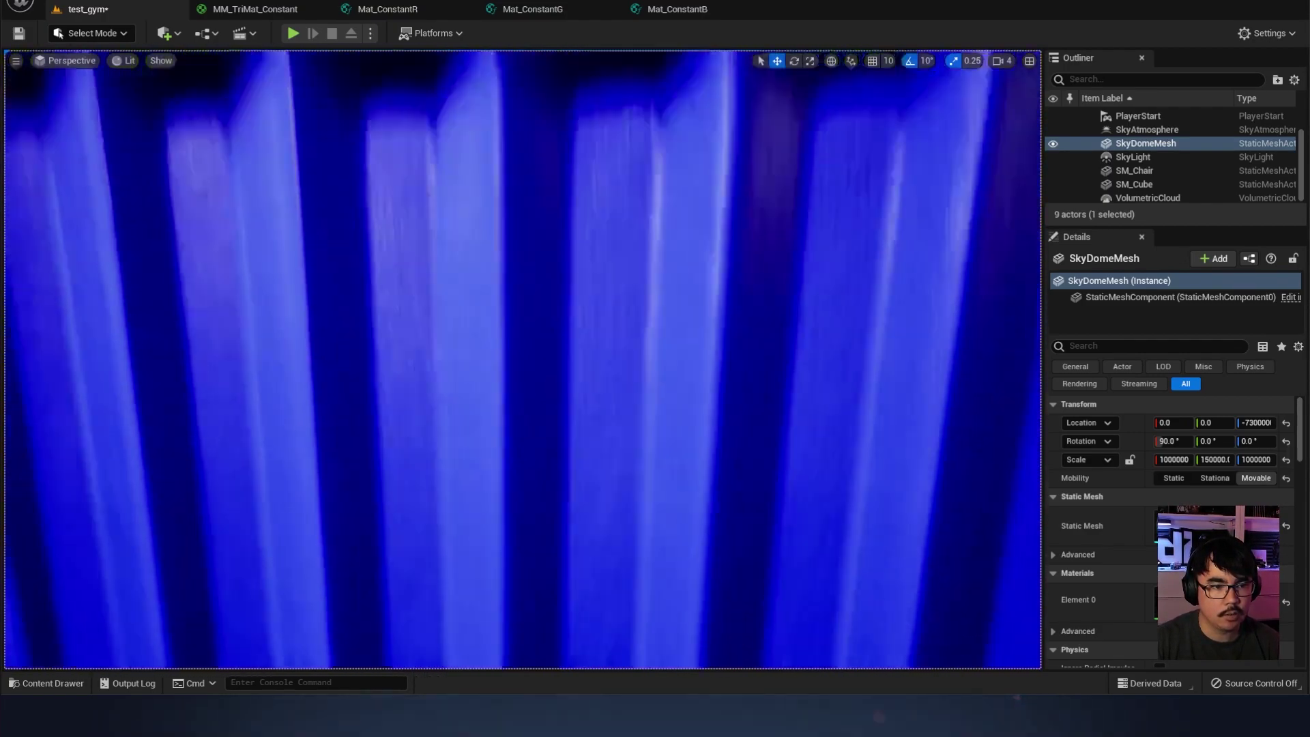
scroll(644, 245, down, 8)
scroll(644, 245, up, 3)
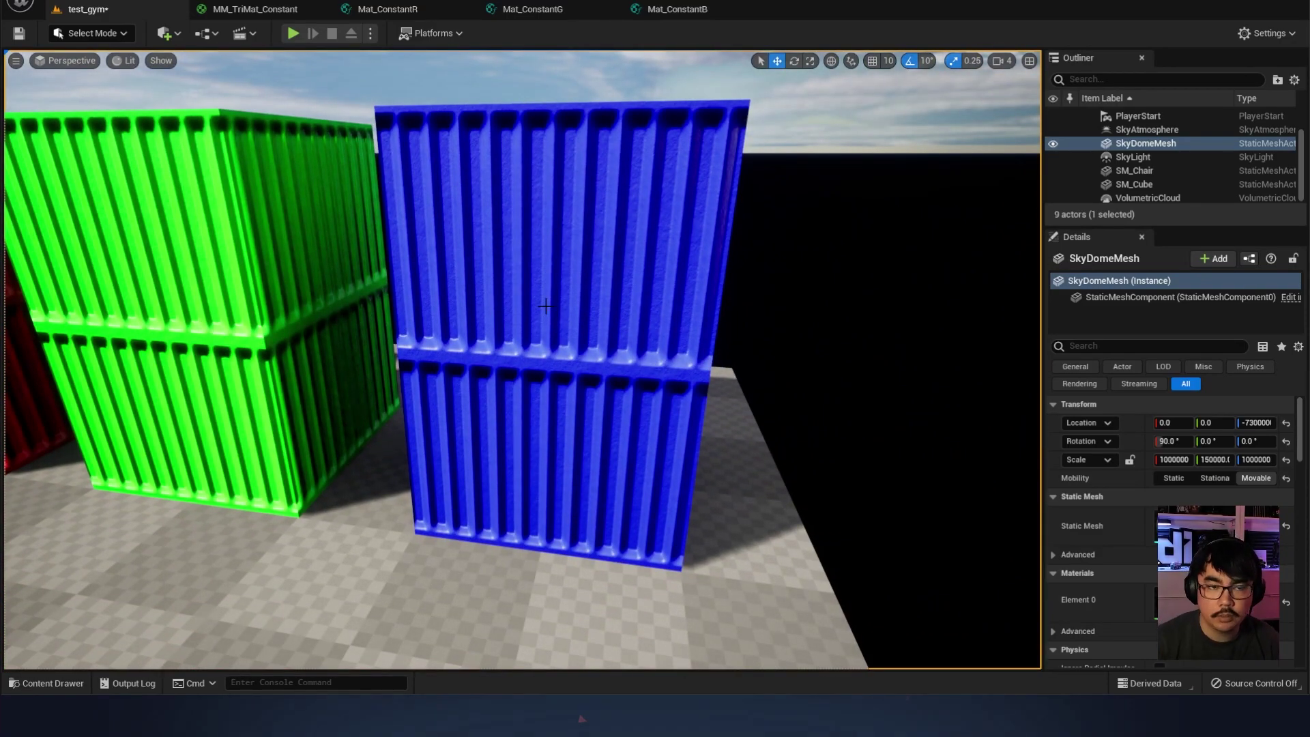
scroll(545, 305, down, 8)
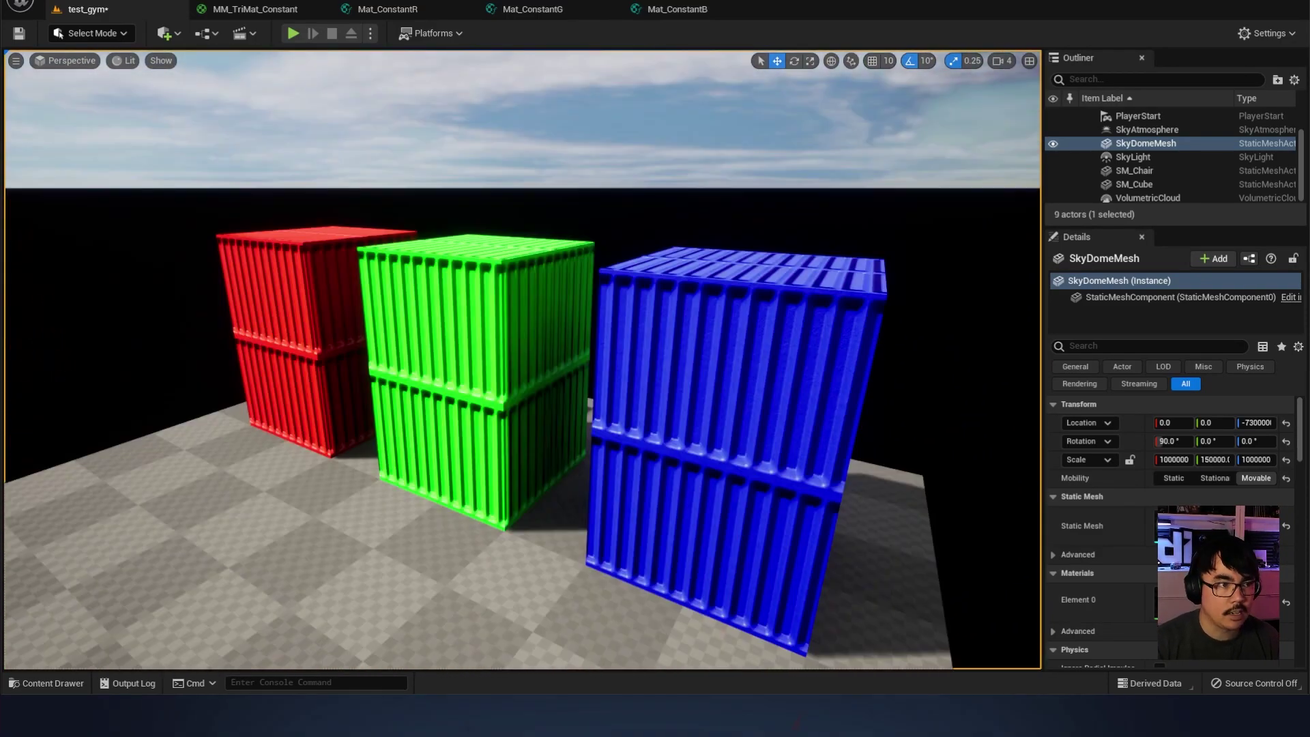
Open the MM_TriMat_Constant material graph and examine its Material Functions, Vertex Colors, layer blend and Dirt Integration sections
click(273, 11)
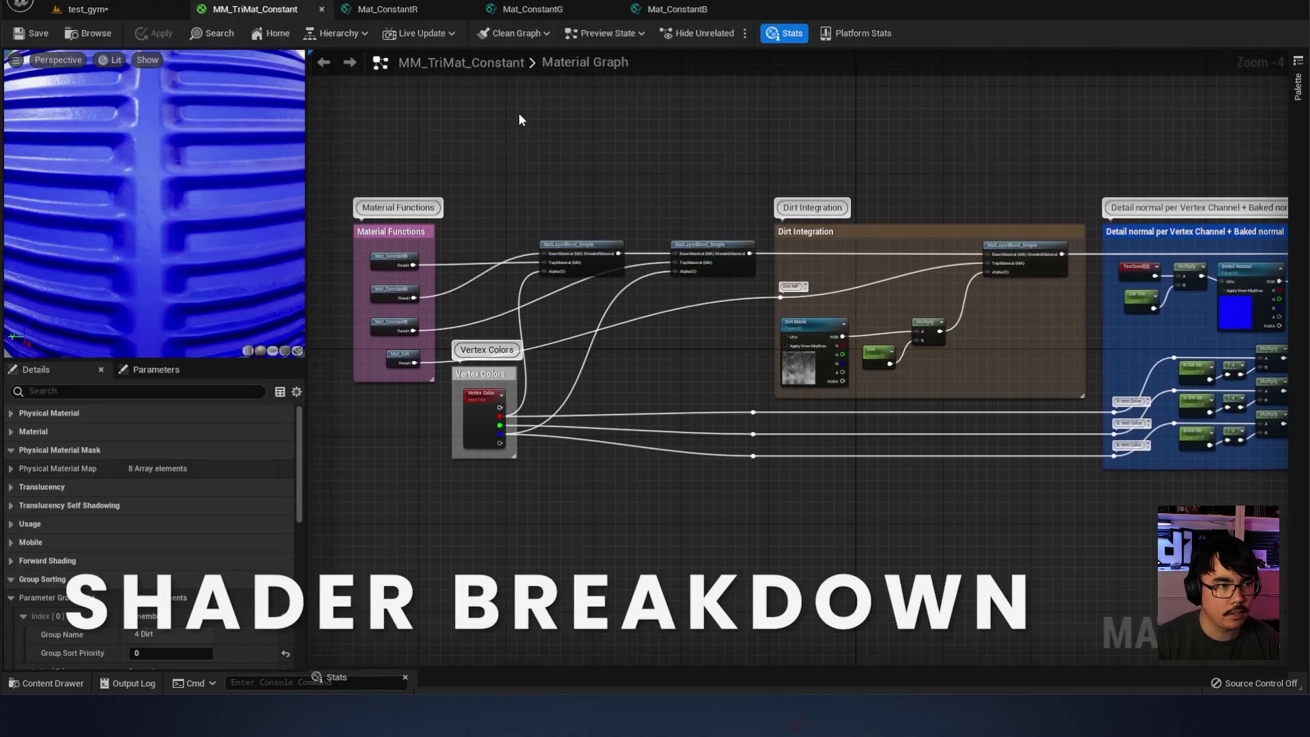
right_drag(555, 163, 710, 158)
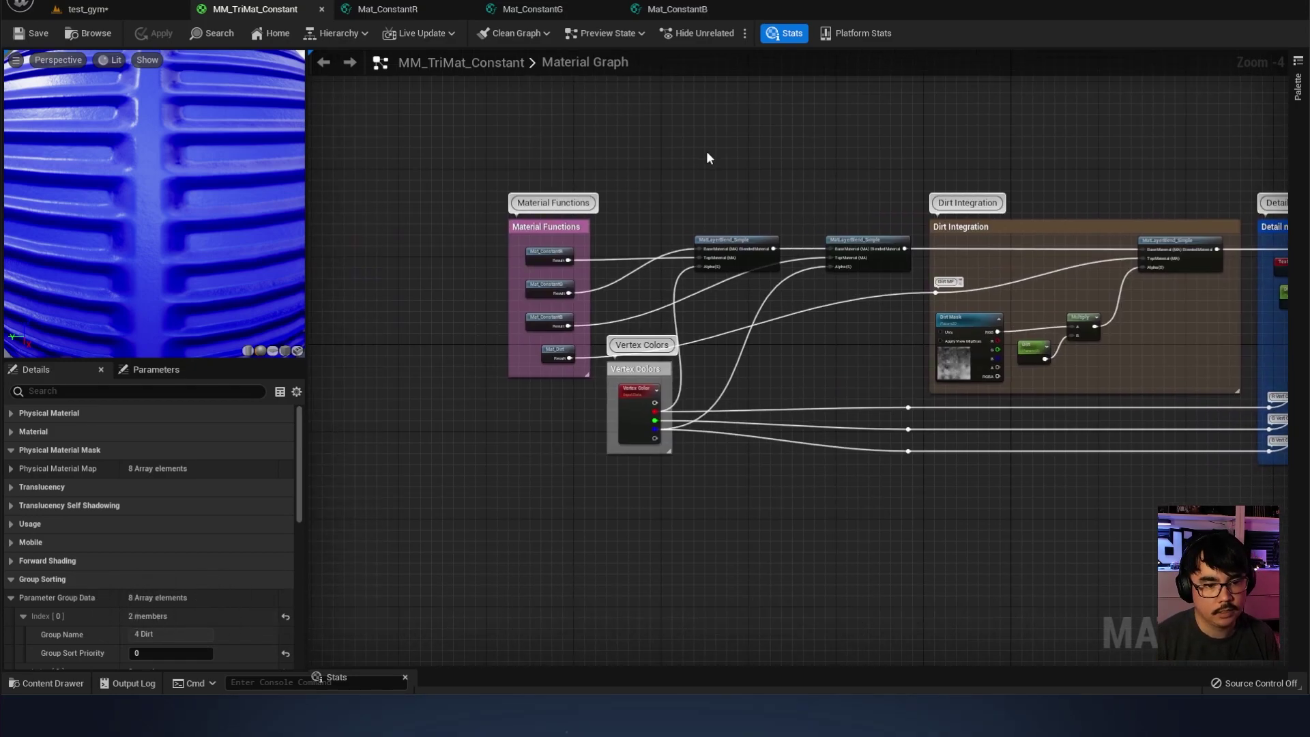
scroll(706, 150, up, 4)
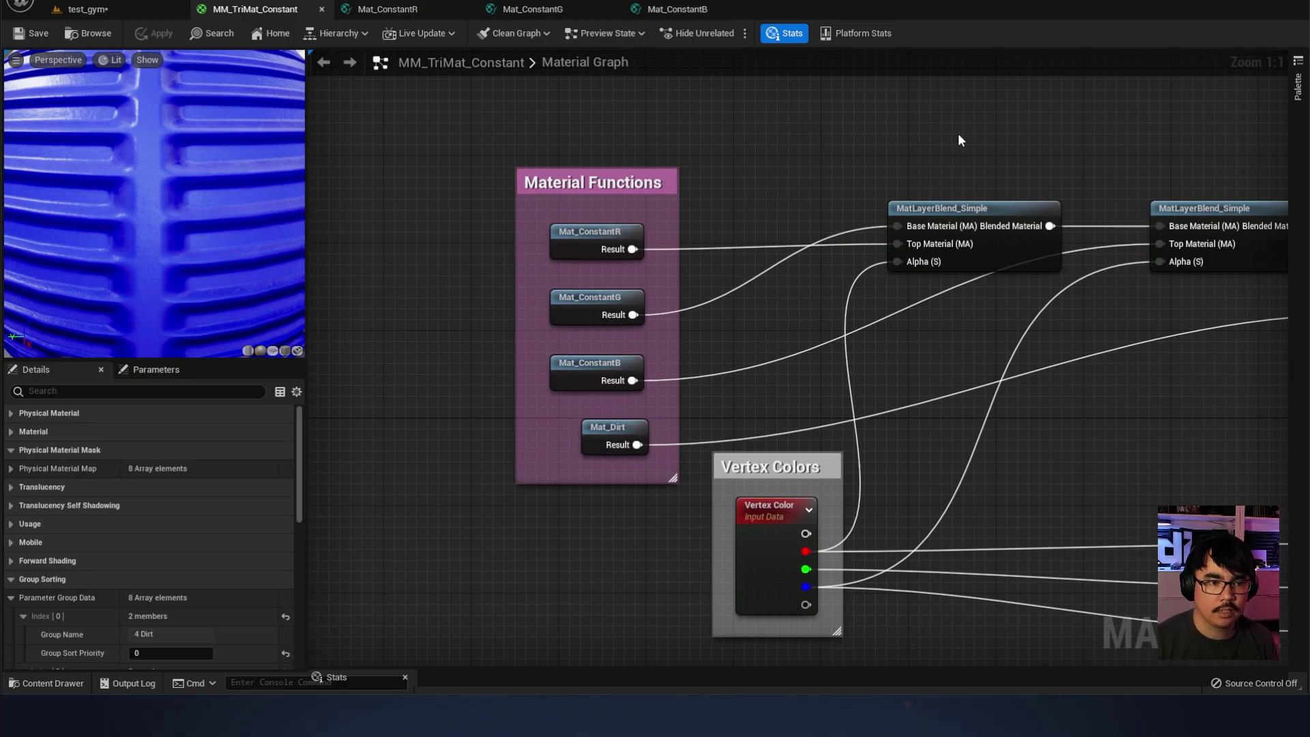
right_drag(788, 194, 764, 164)
right_drag(1097, 322, 1026, 326)
scroll(765, 294, down, 2)
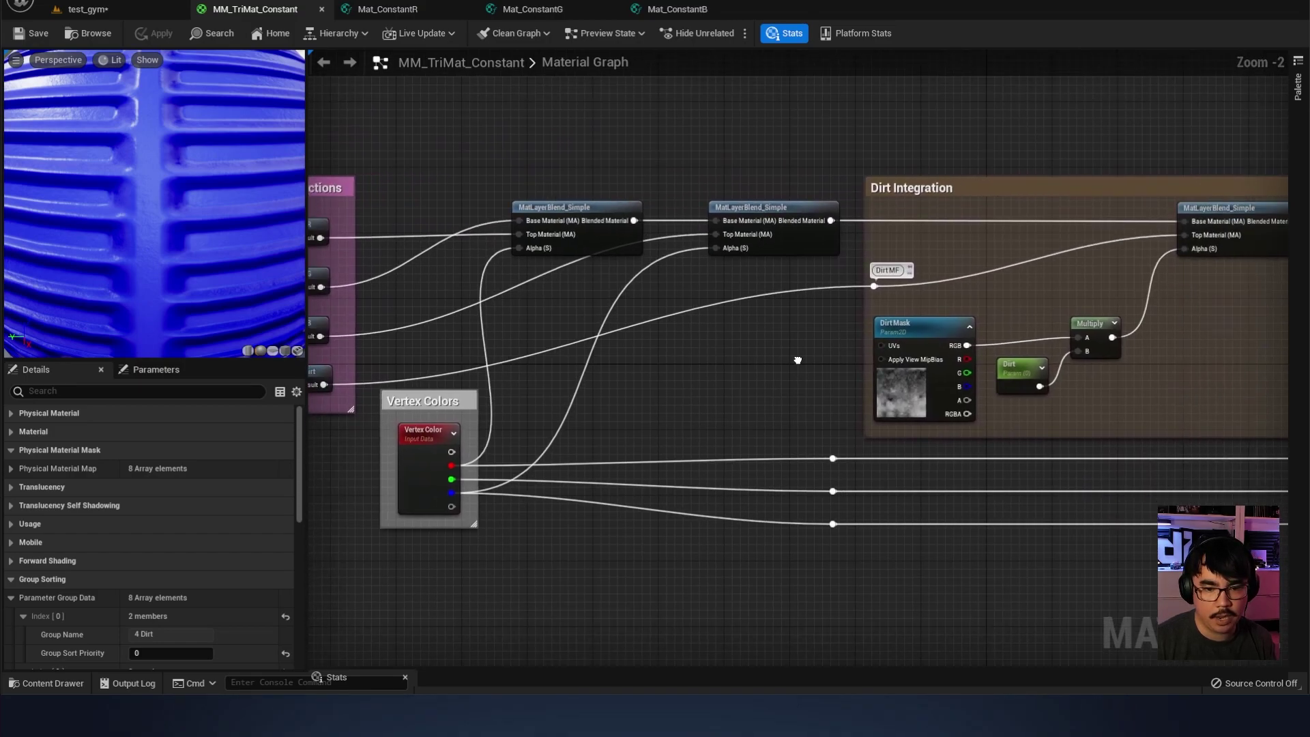
right_drag(775, 388, 763, 386)
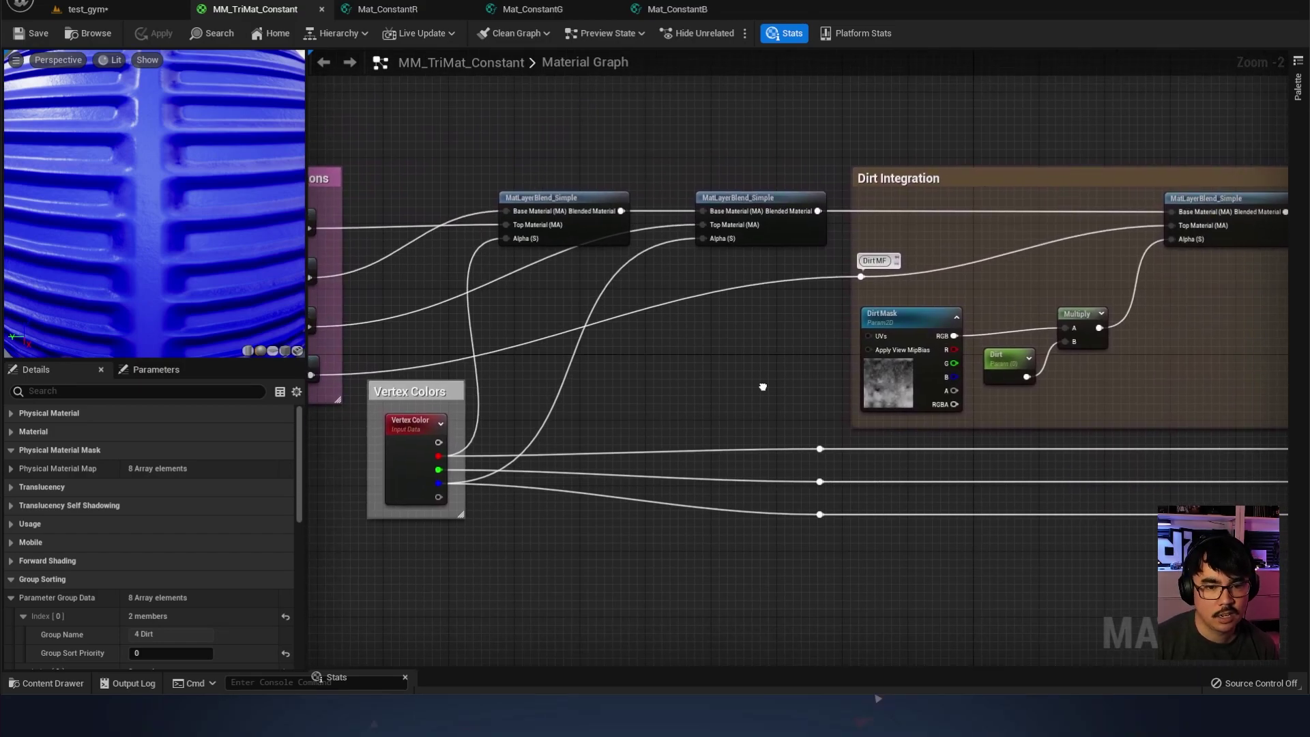
right_drag(403, 179, 689, 203)
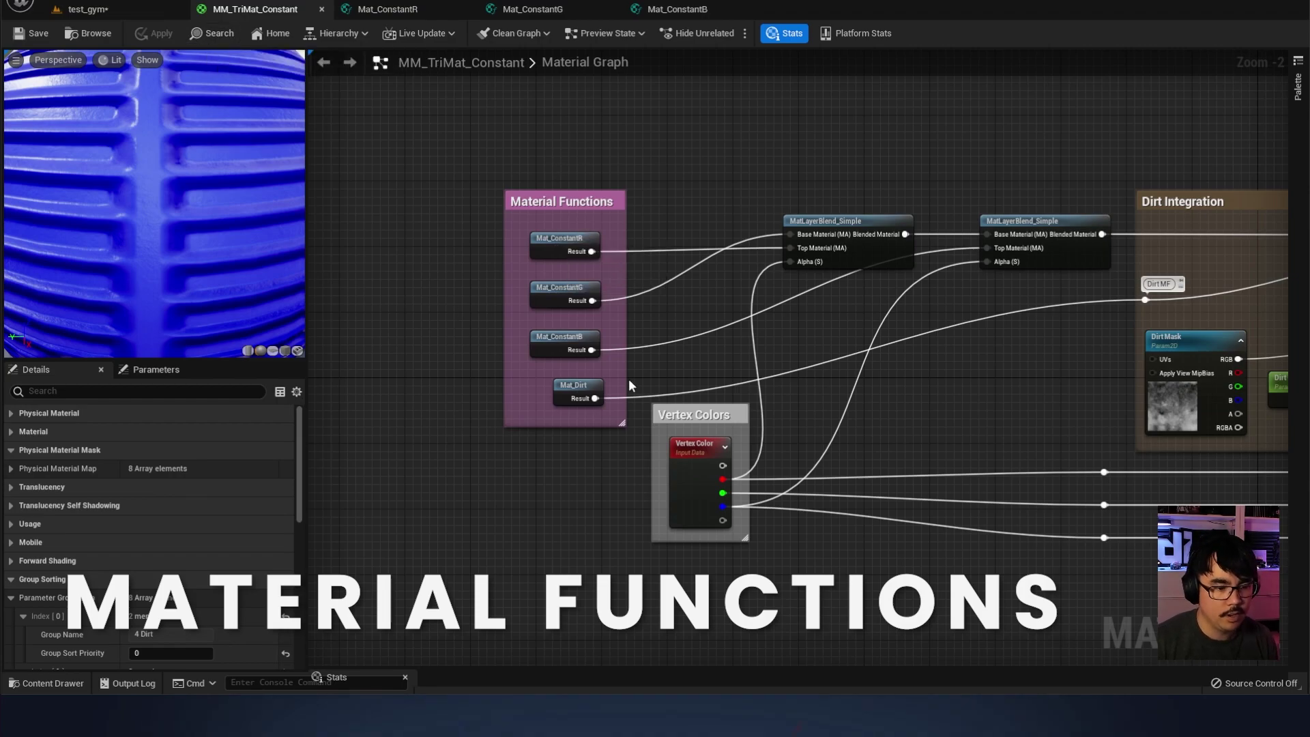
View the material asset types available for creation in the Textures folder without creating one
key(ctrl+space)
right_click(622, 604)
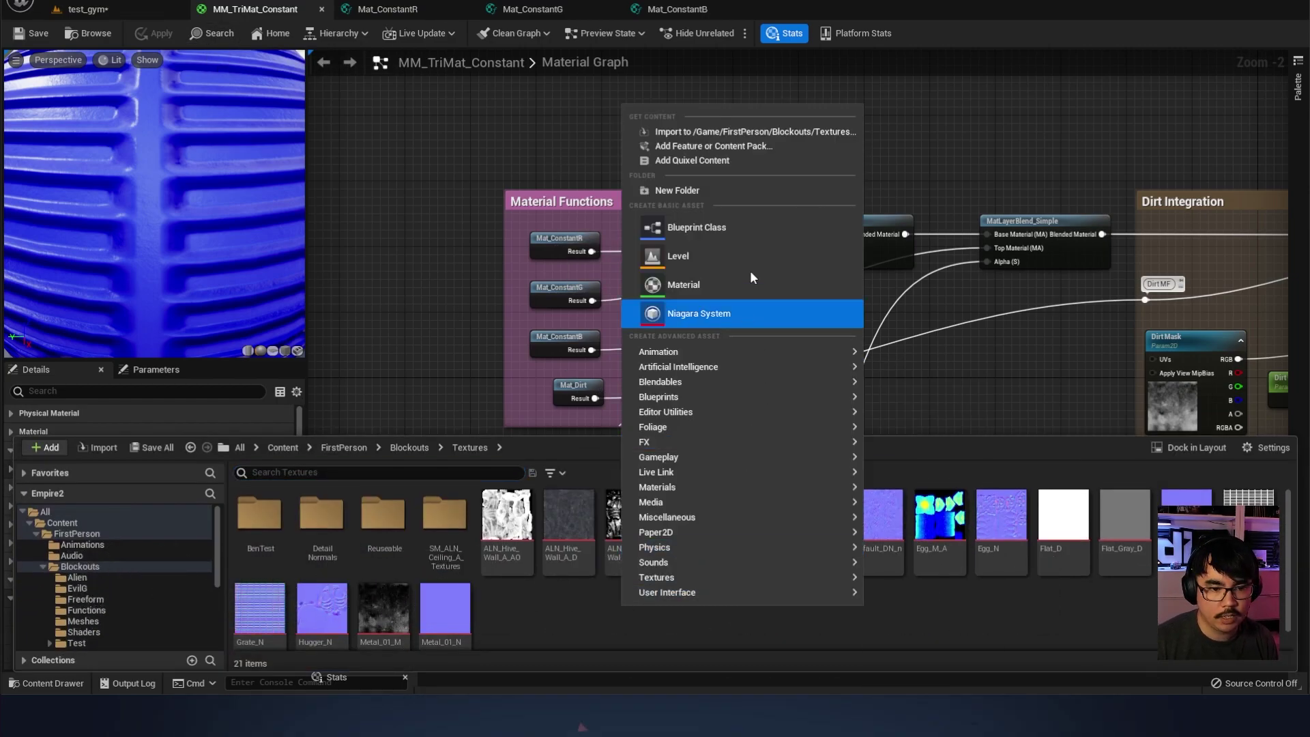
mouse_move(750, 486)
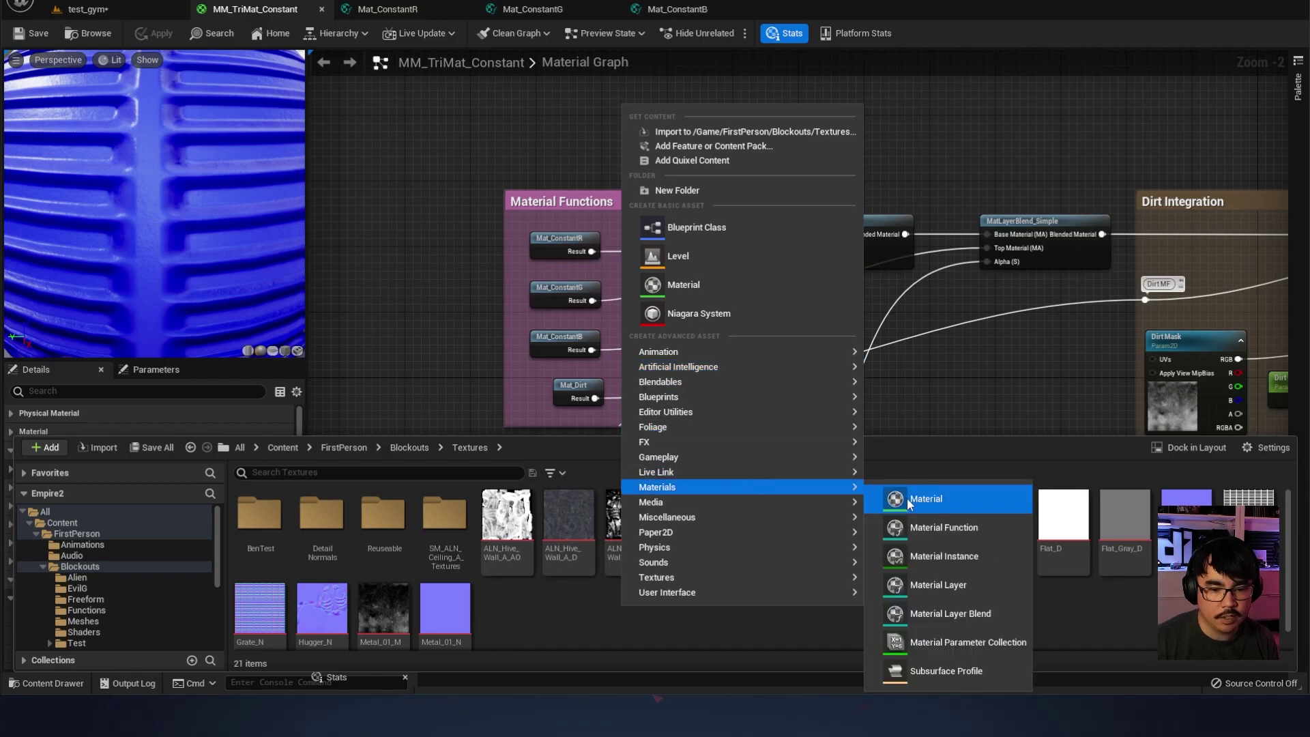
click(679, 669)
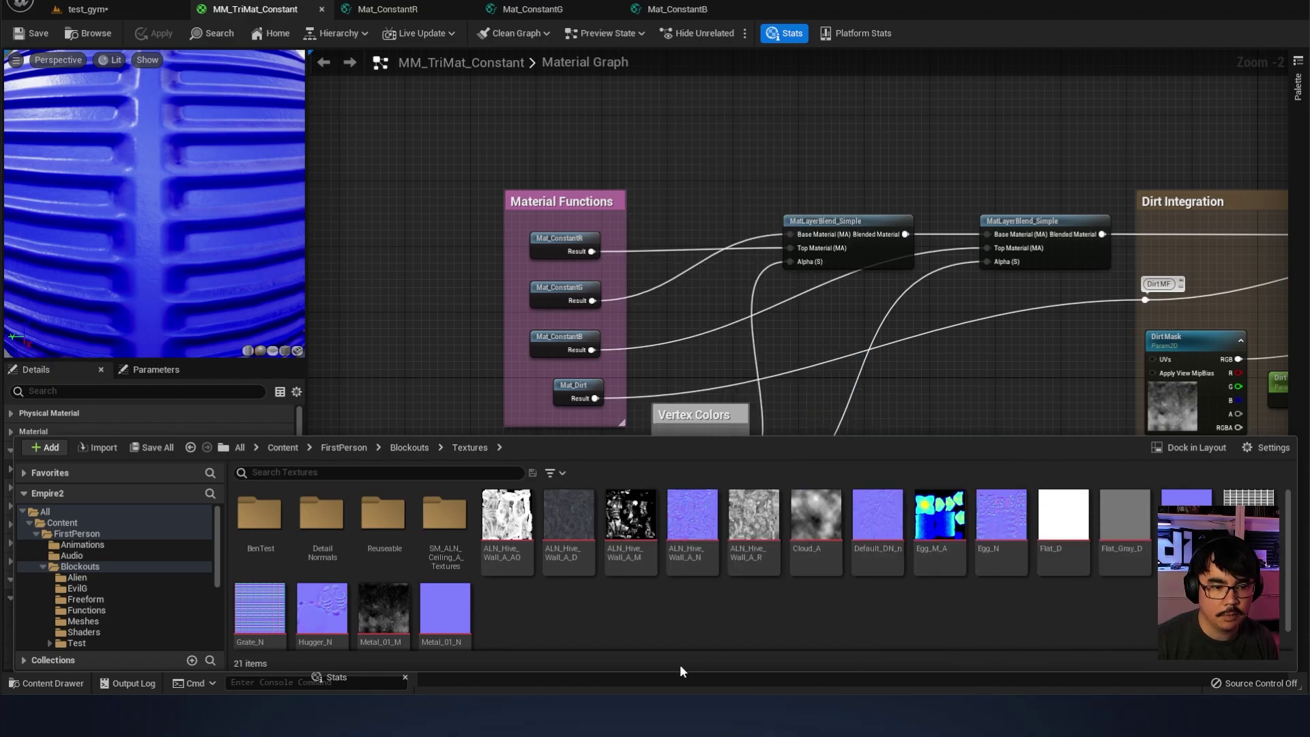
click(473, 272)
Open the Mat_ConstantR material function, inspect its Output Result node, and return to the MM_TriMat_Constant graph
double_click(560, 243)
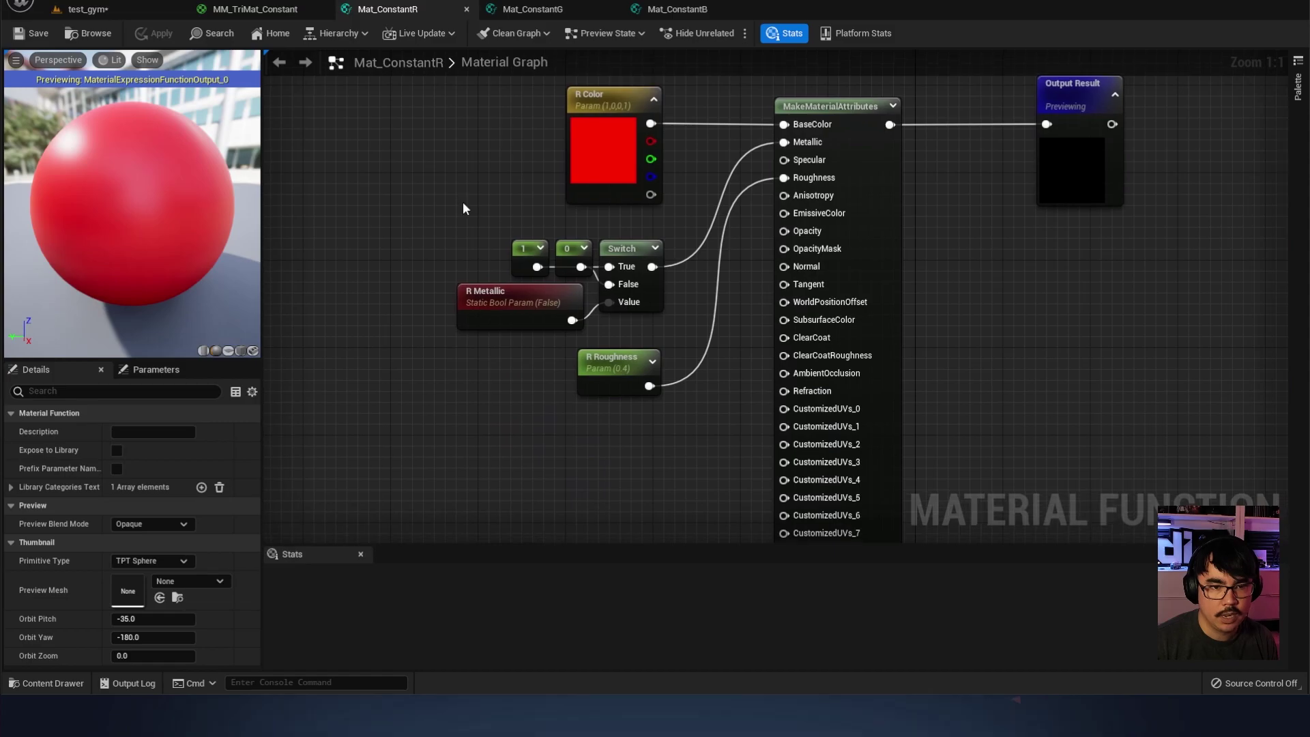
click(1006, 99)
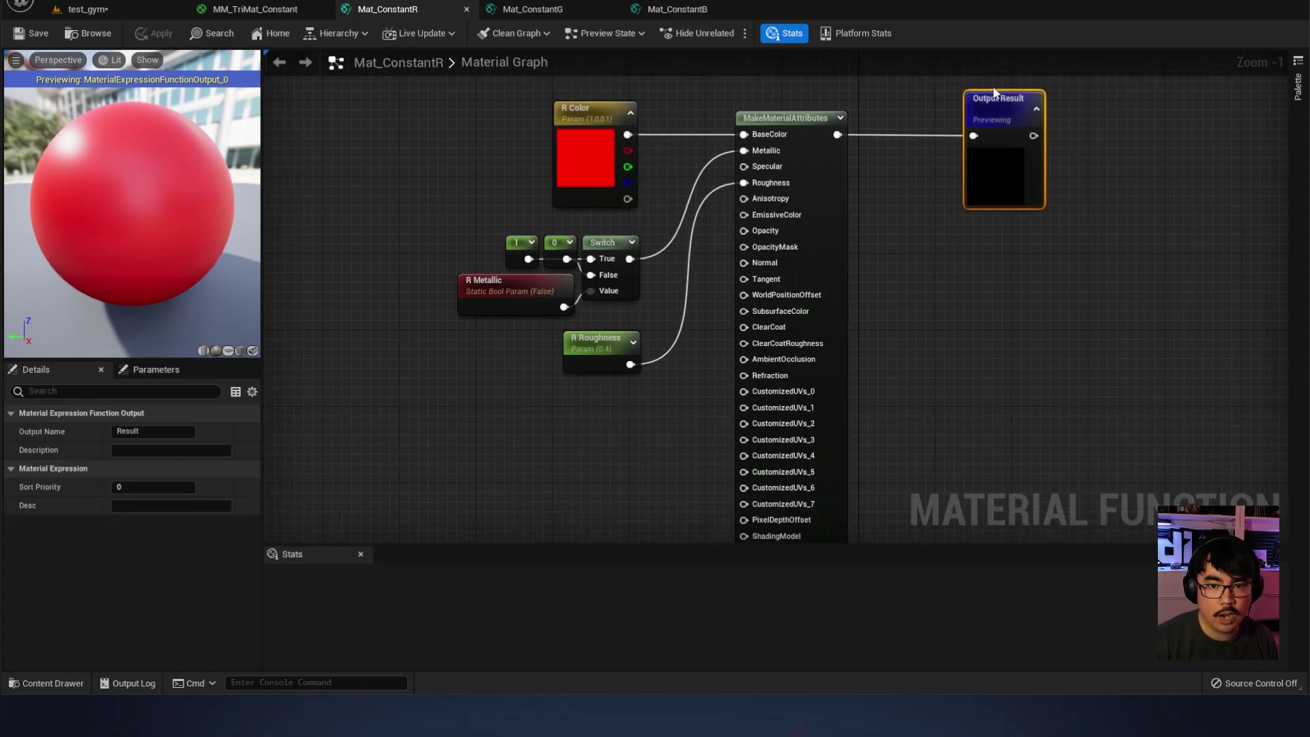
click(1132, 122)
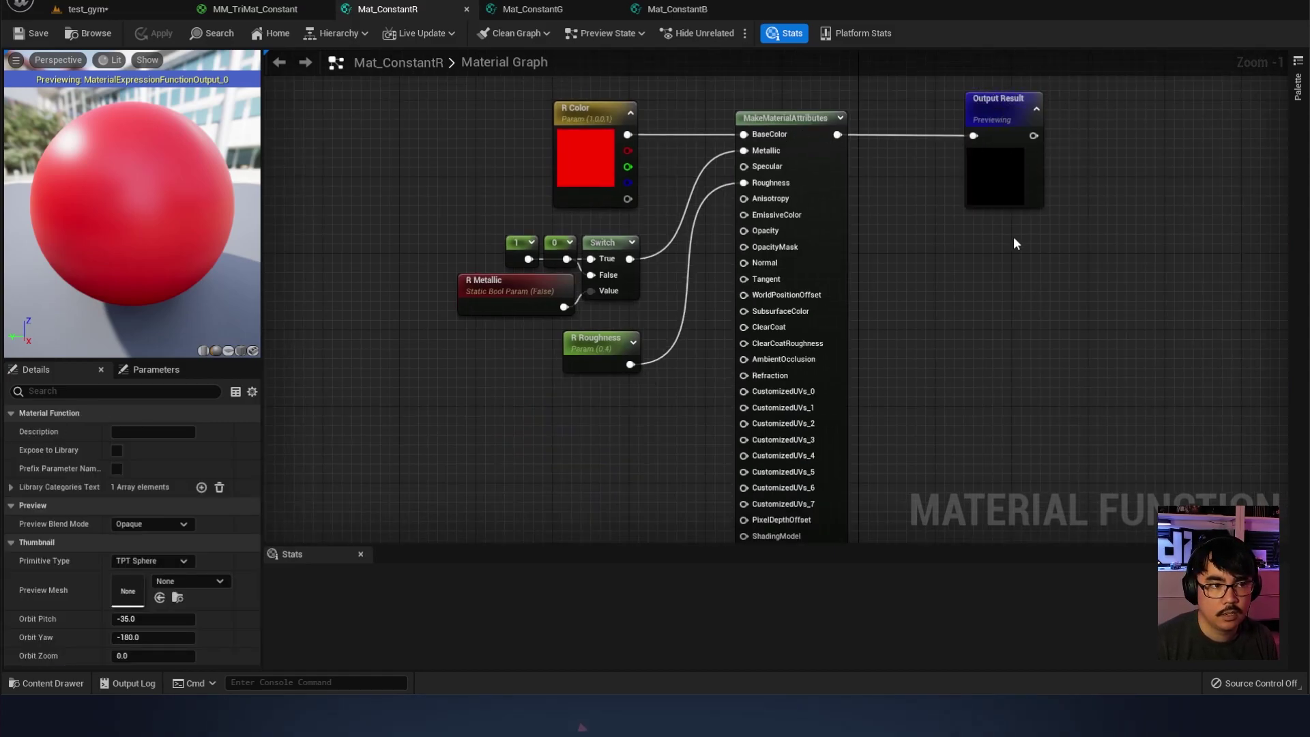
click(255, 9)
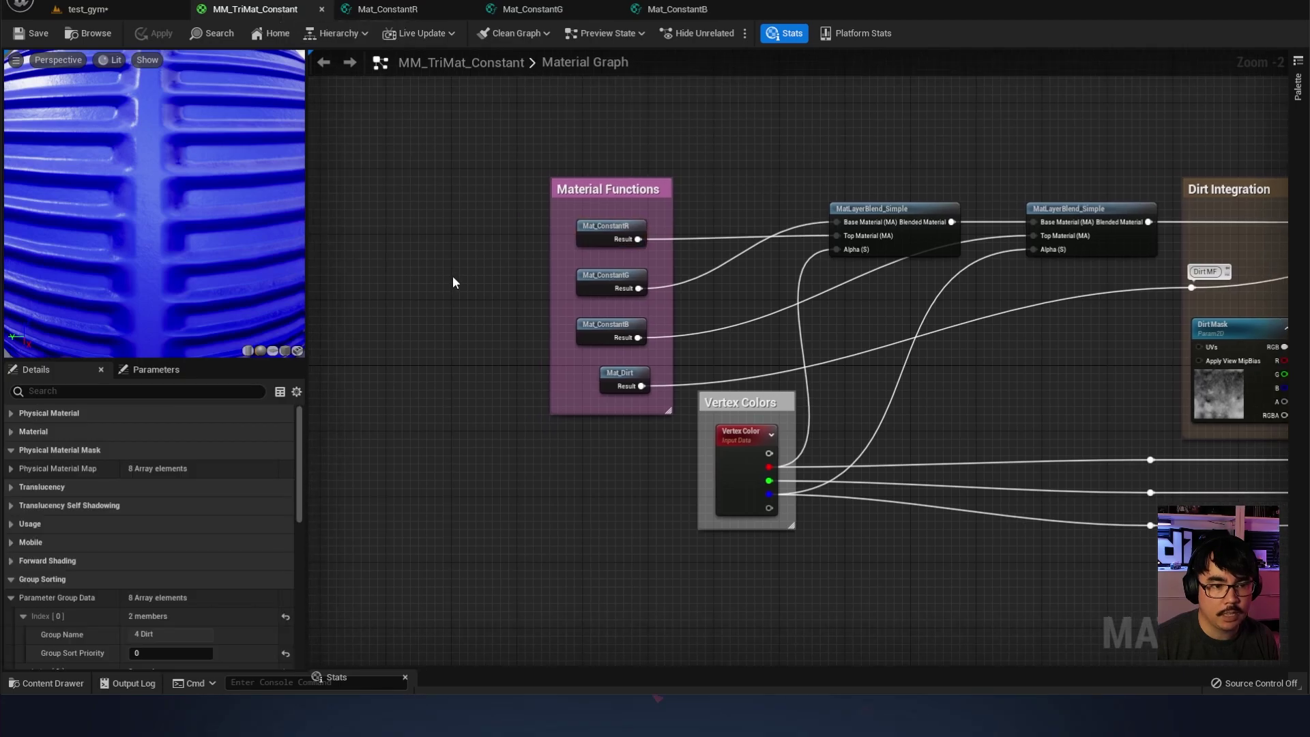
Place the Mat_ConstantR function from the Test/VertP content folder into the graph, beside the Material Functions group
key(ctrl+space)
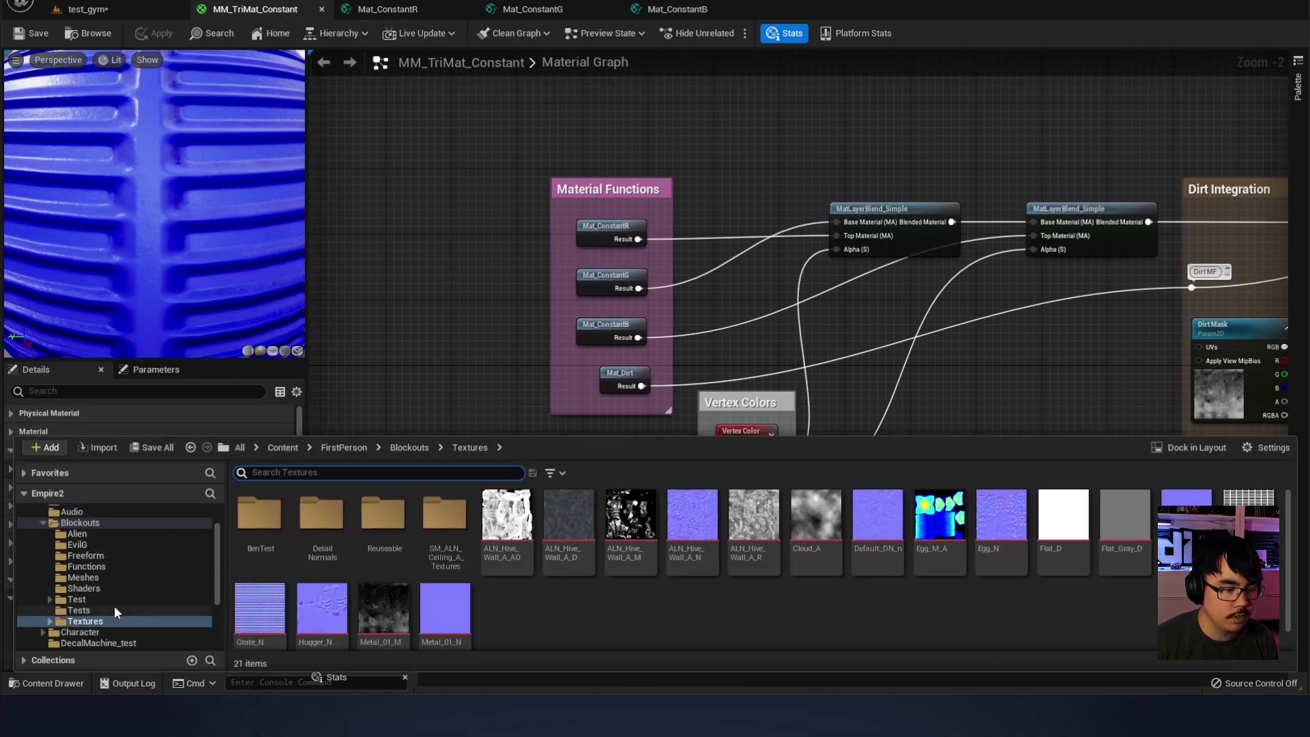
click(115, 600)
double_click(321, 513)
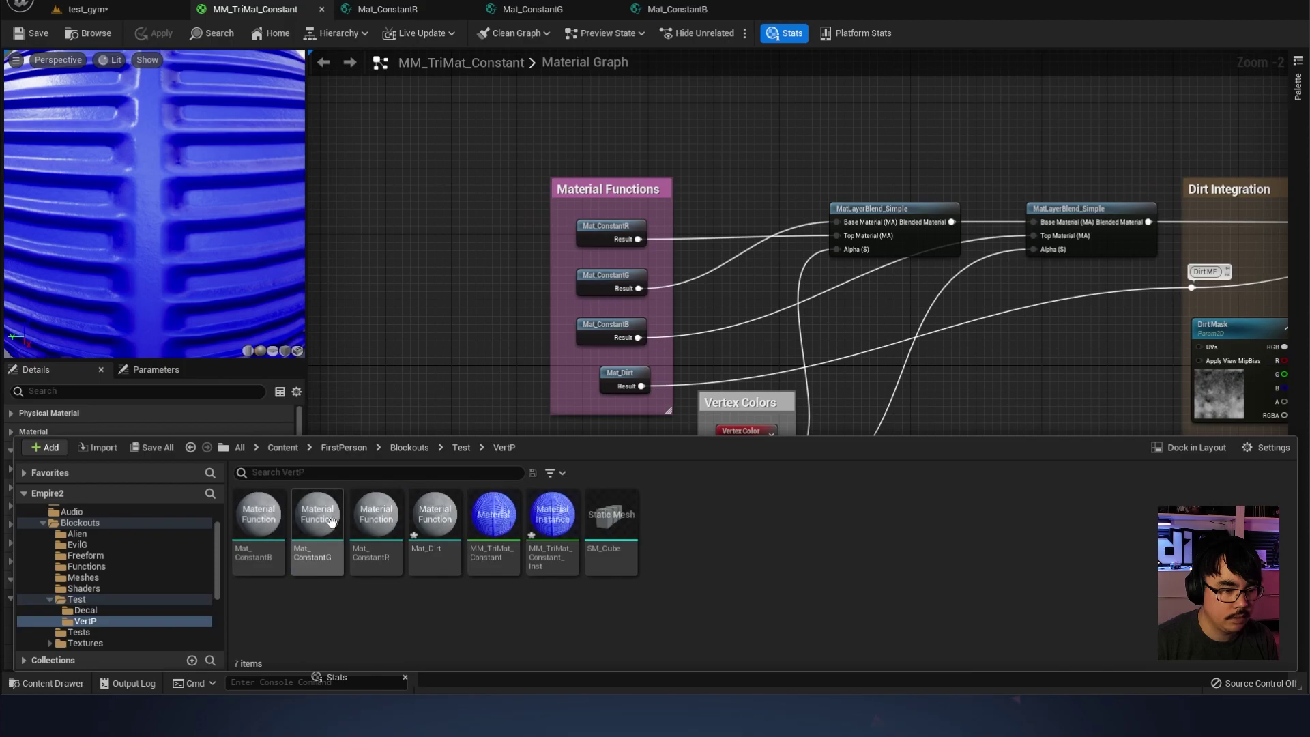
click(373, 514)
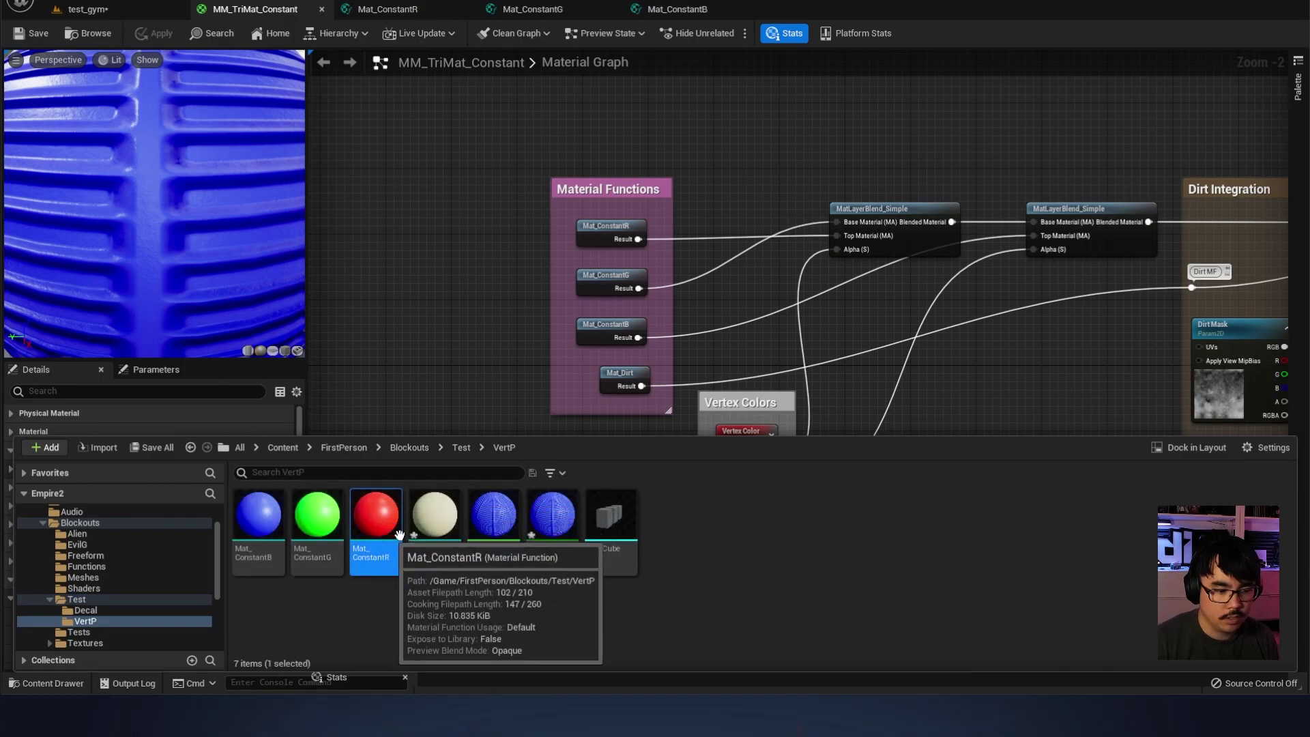
drag(373, 514, 496, 209)
click(418, 228)
click(422, 196)
click(471, 308)
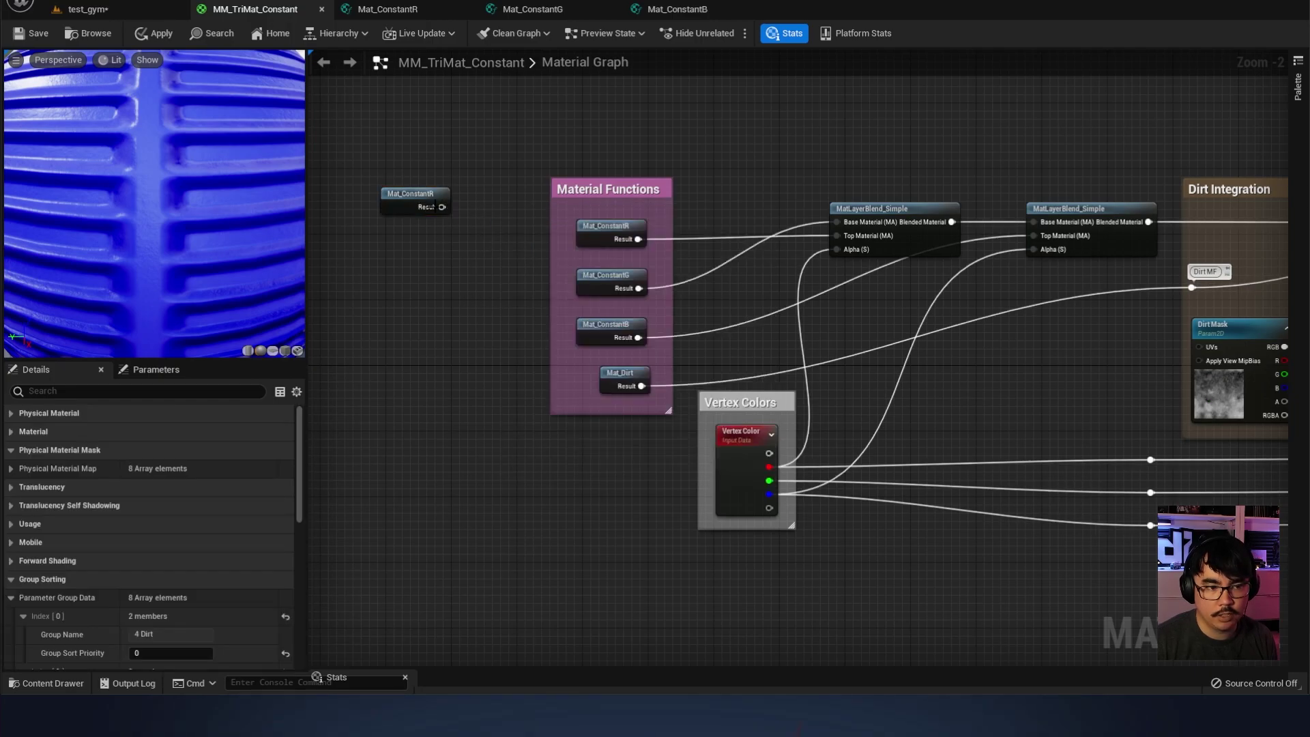
Delete the extra Mat_ConstantR node outside the Material Functions group
click(424, 205)
key(Delete)
scroll(625, 174, up, 2)
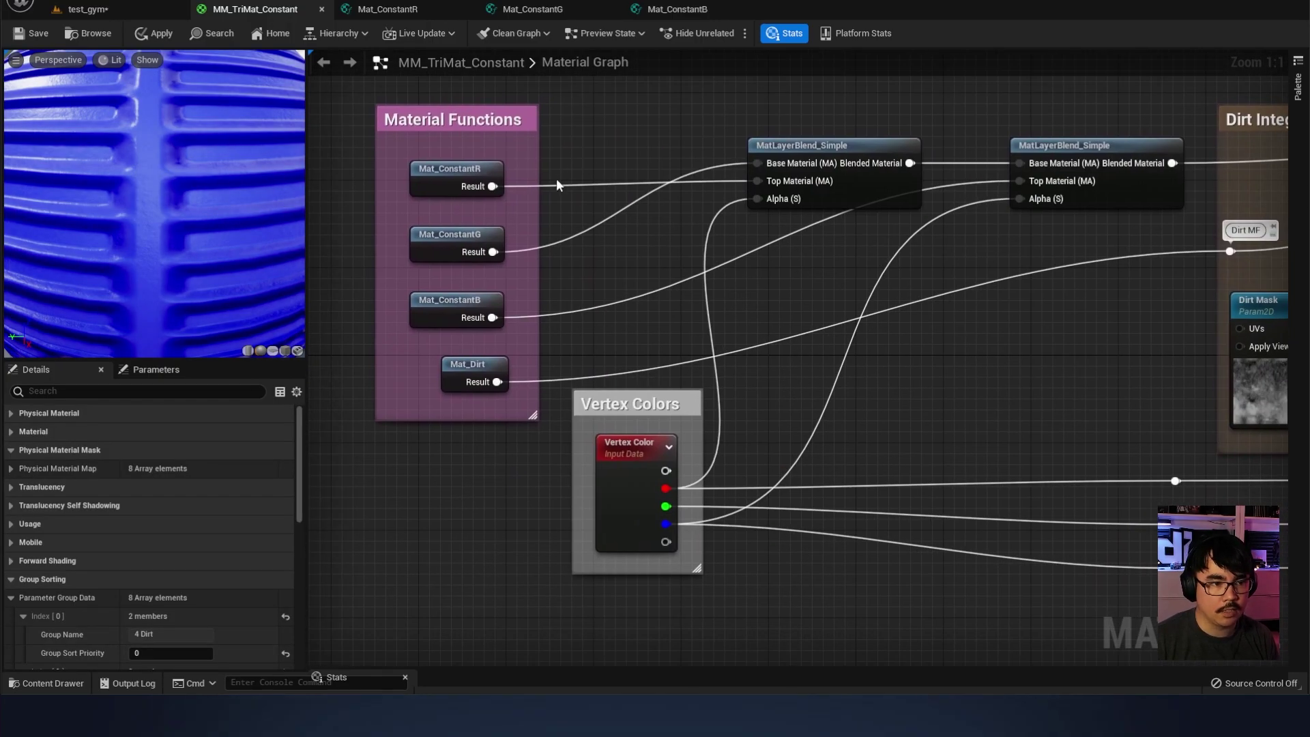
Open Mat_ConstantR from its node in the Material Functions group and review the R Color parameter's settings
click(426, 175)
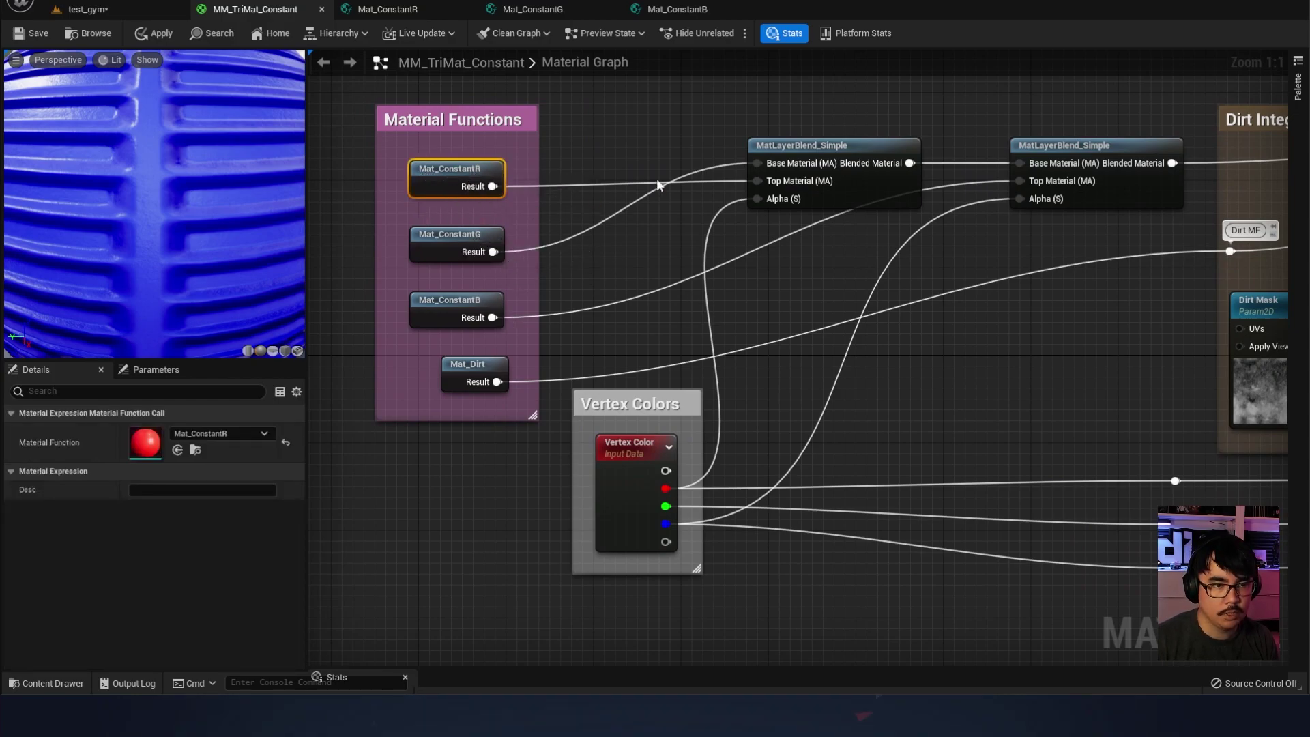
click(493, 155)
double_click(478, 169)
right_drag(515, 179, 478, 161)
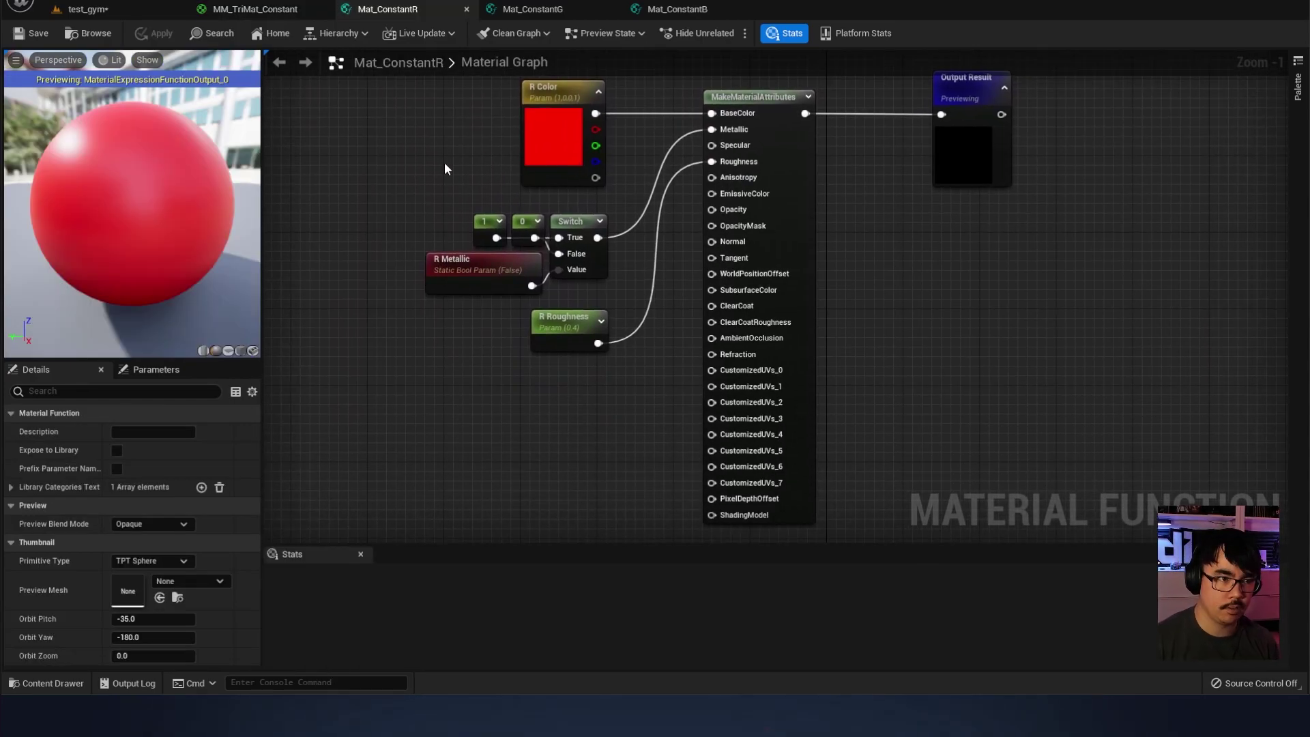
right_drag(456, 151, 448, 158)
click(554, 152)
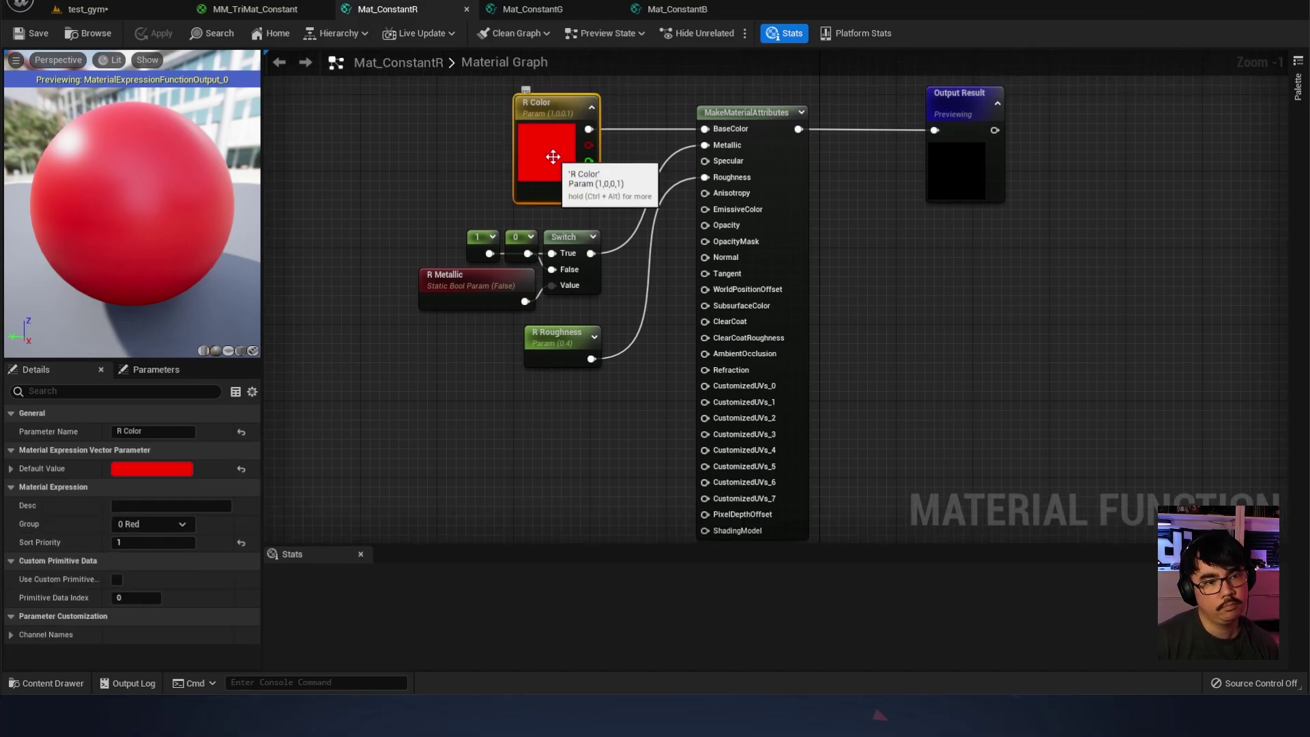
right_drag(965, 260, 985, 298)
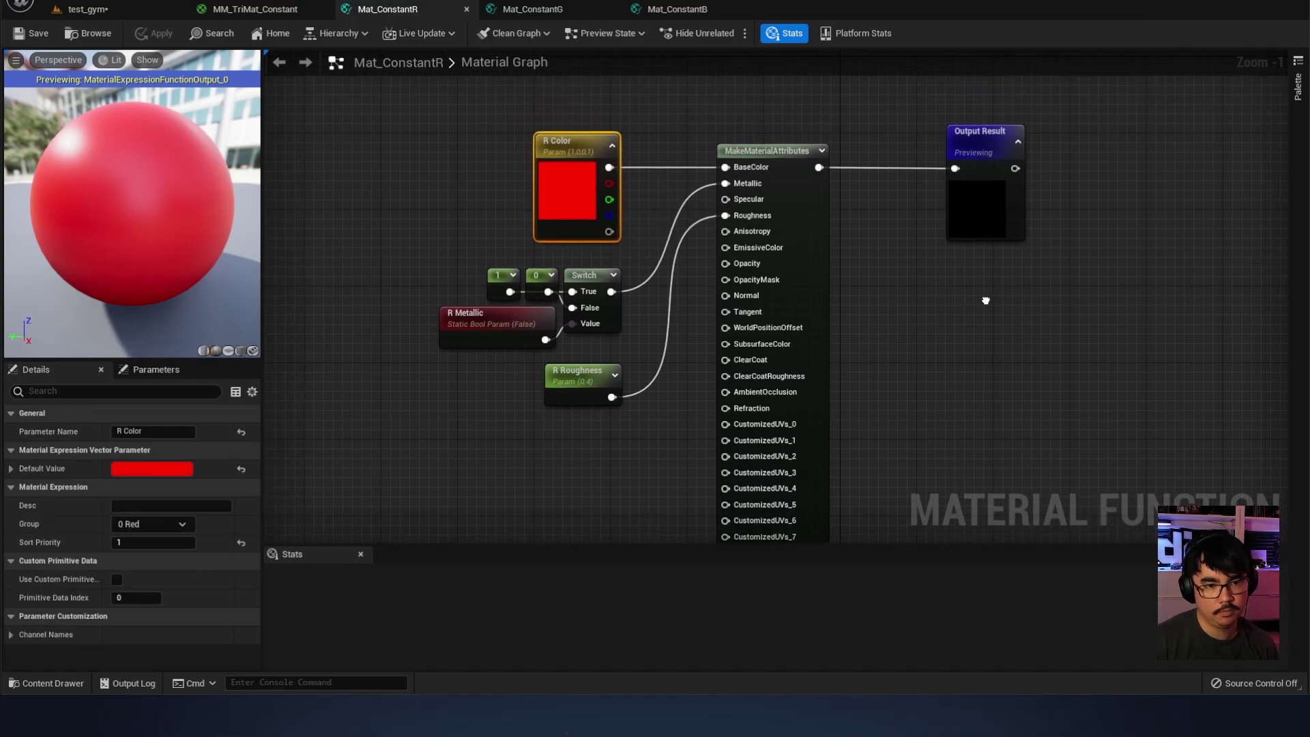
click(953, 286)
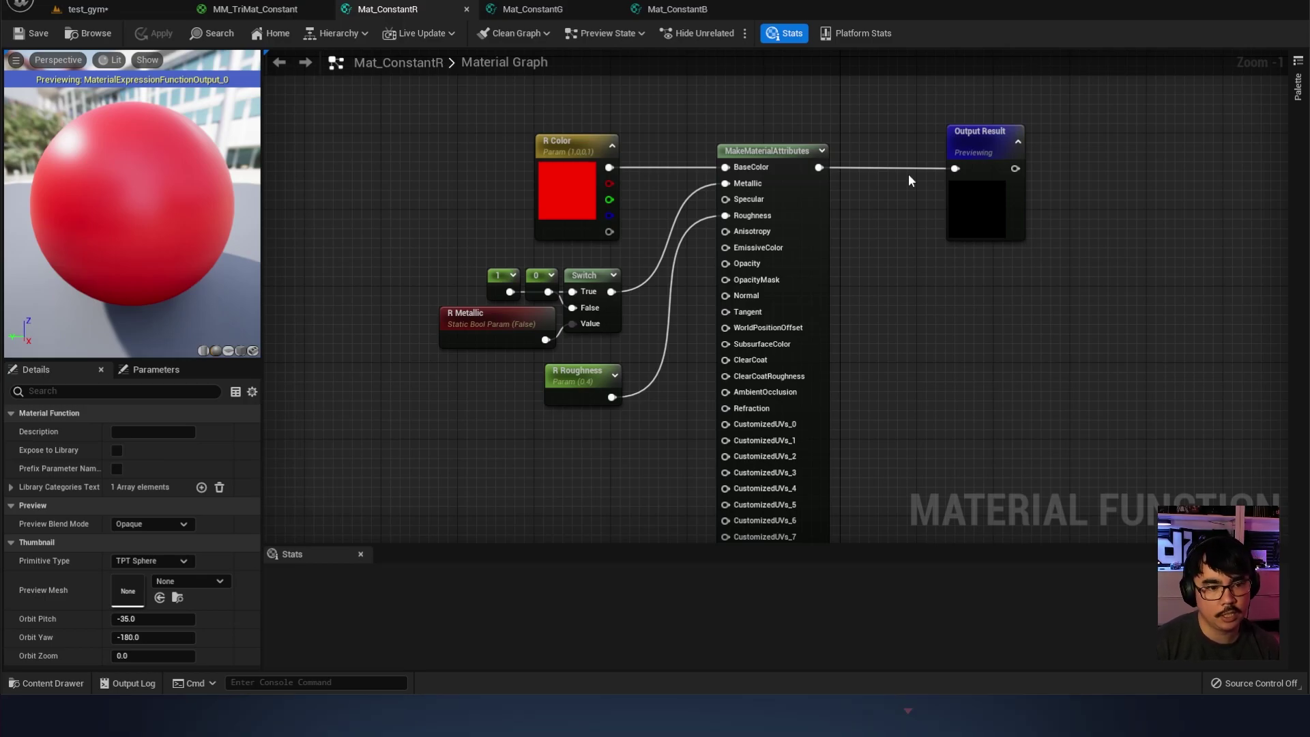
Examine the R Color parameter and how the nodes connect to MakeMaterialAttributes
right_drag(759, 139, 769, 151)
click(581, 161)
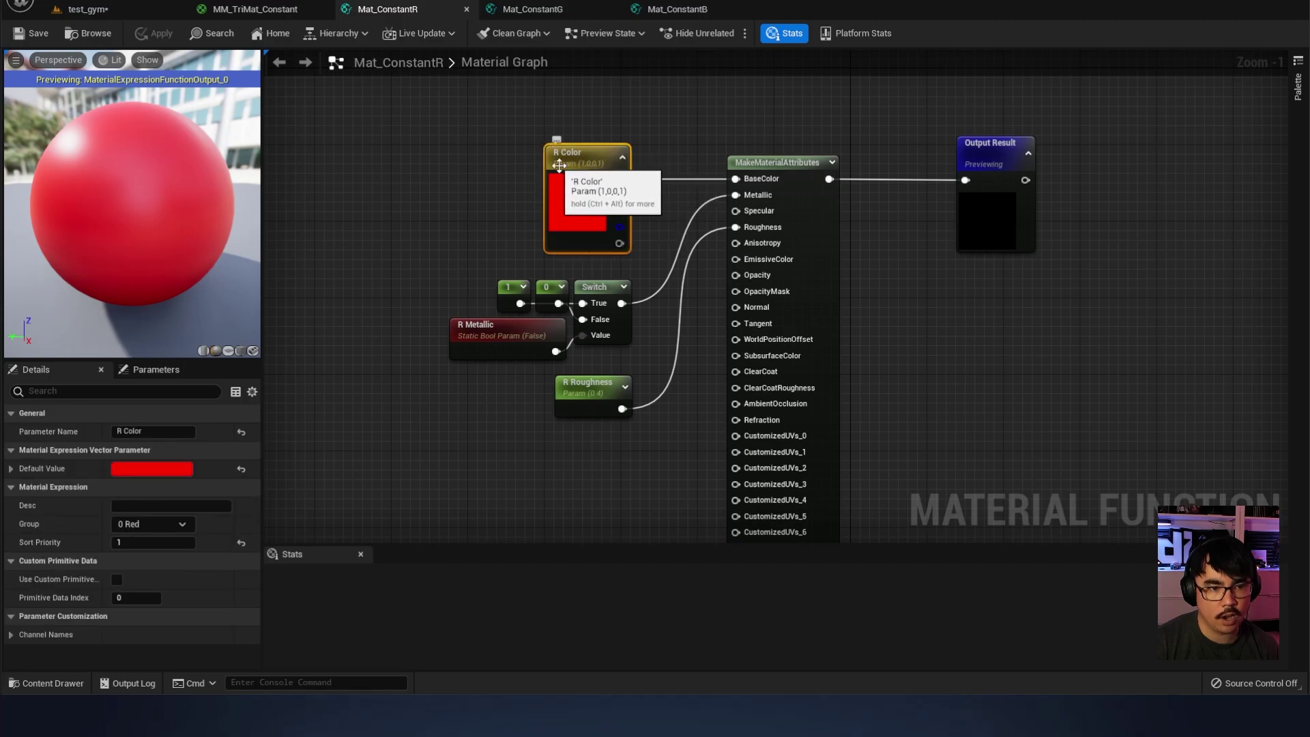
click(669, 145)
click(608, 158)
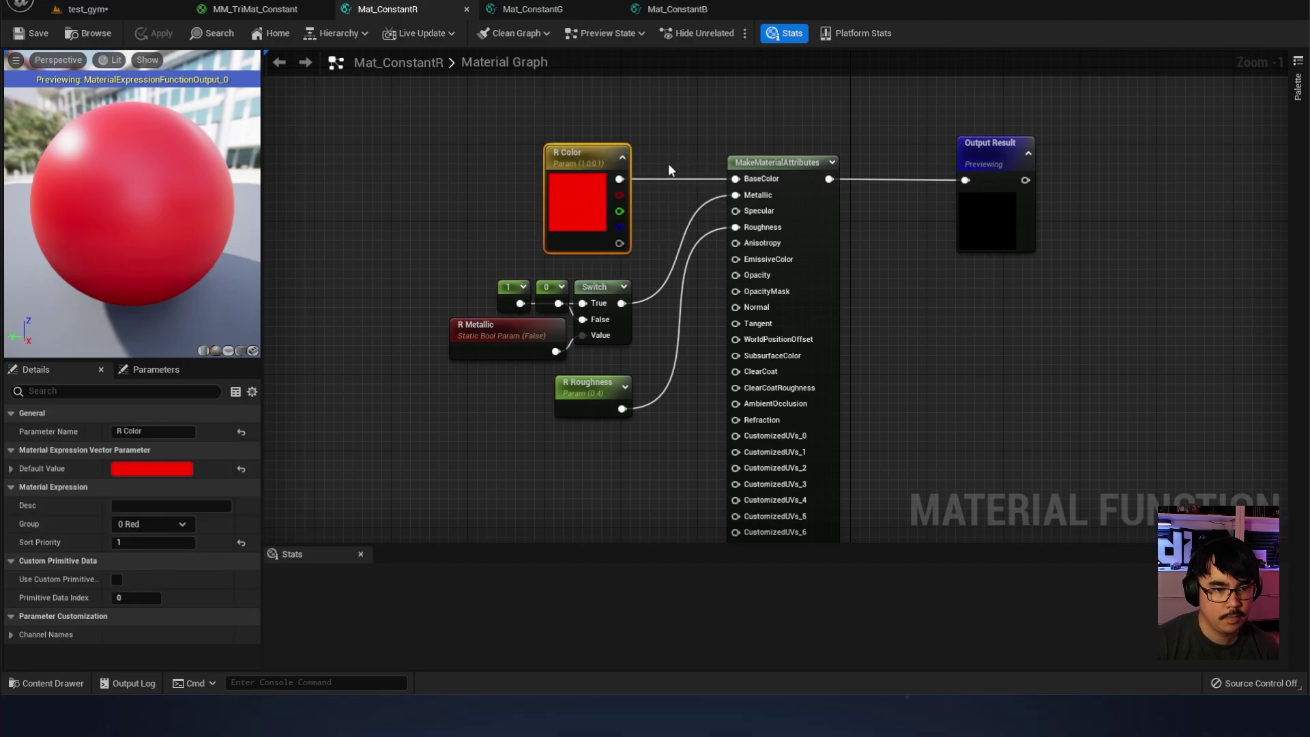
click(669, 161)
right_drag(668, 153, 687, 152)
scroll(802, 182, up, 1)
right_drag(635, 226, 680, 218)
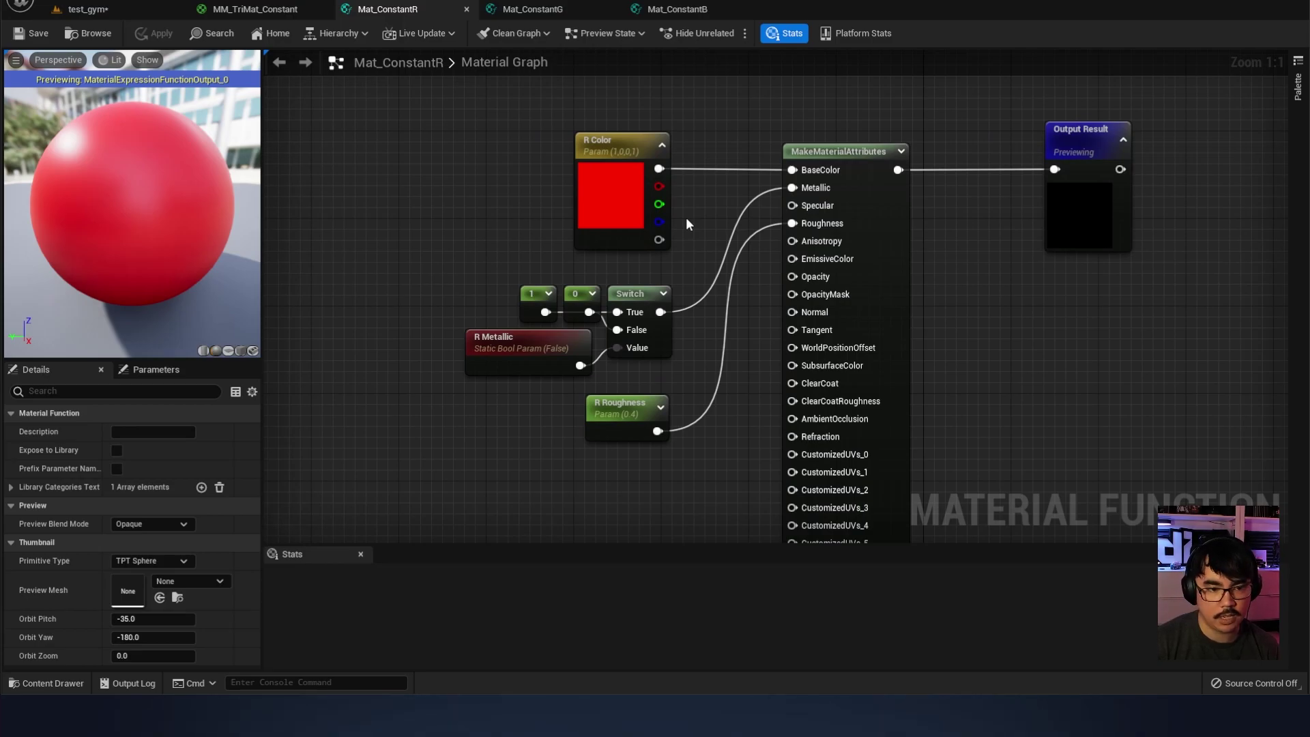
Review the settings of the R Metallic, R Roughness and R Color parameters in Mat_ConstantR
click(507, 350)
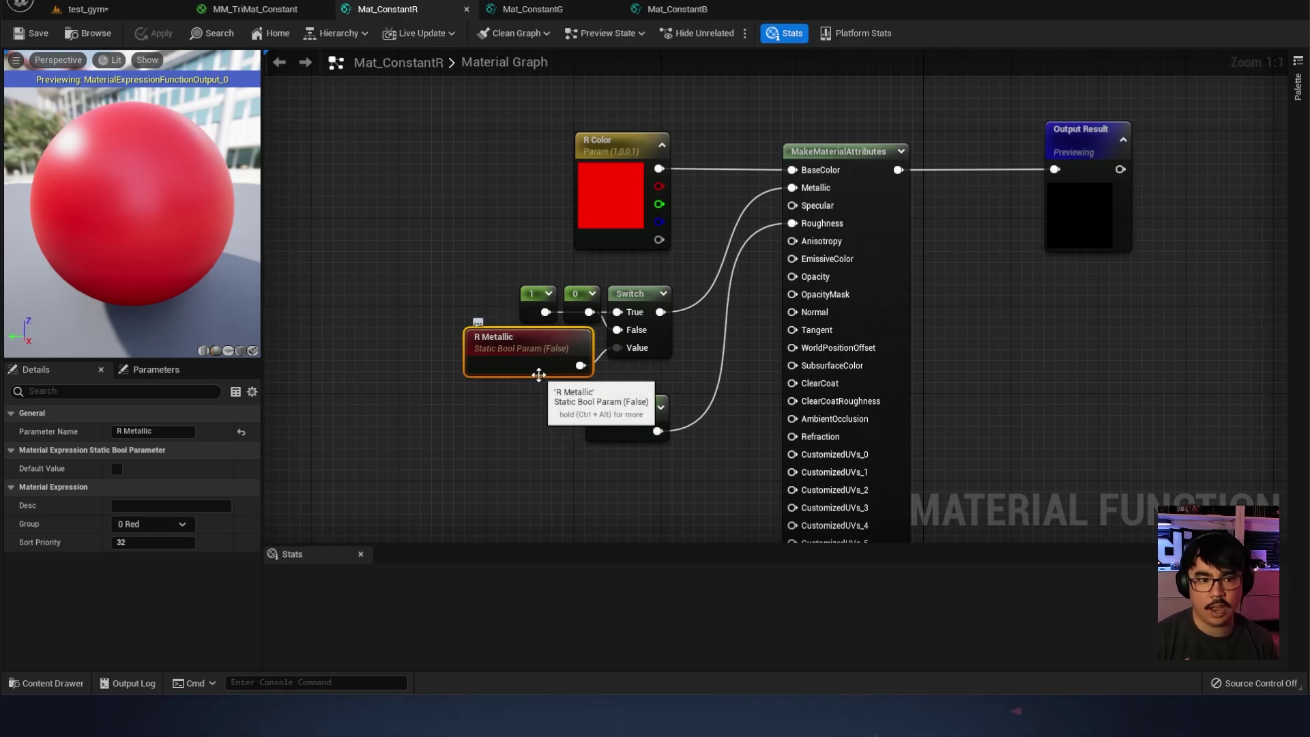
click(566, 386)
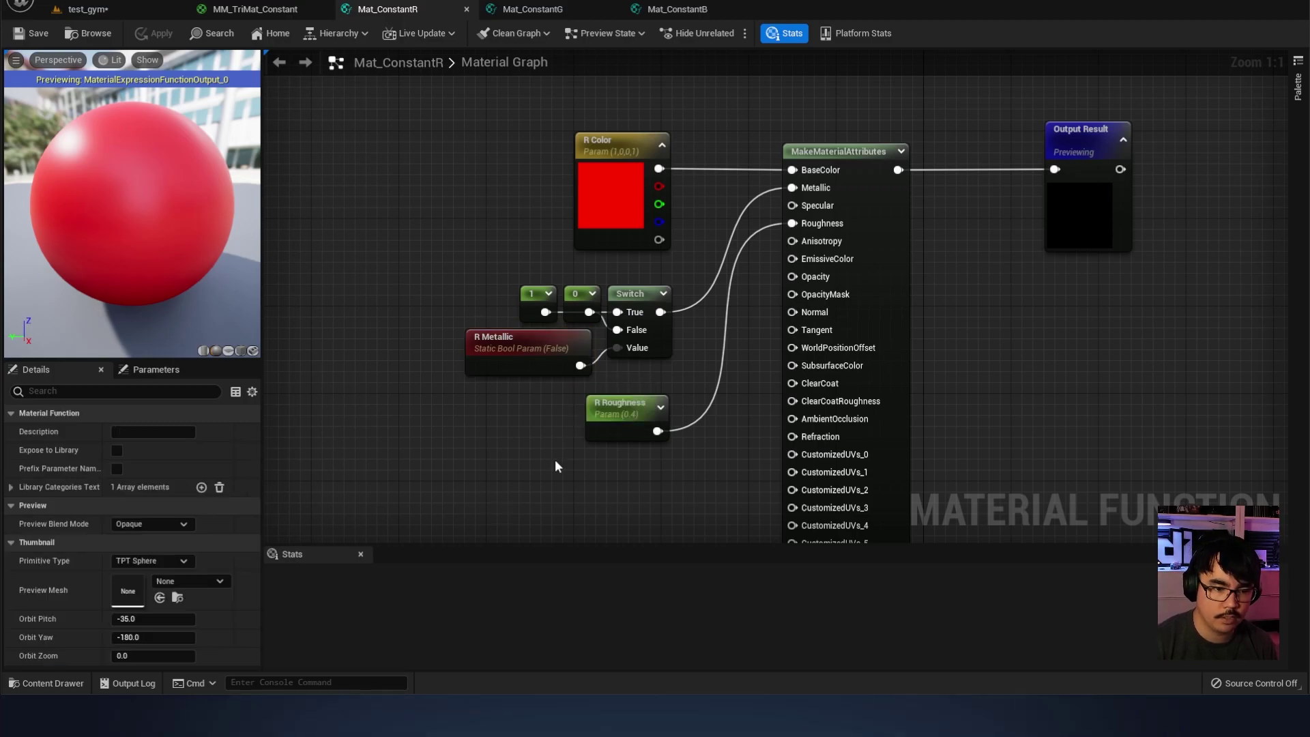
click(618, 421)
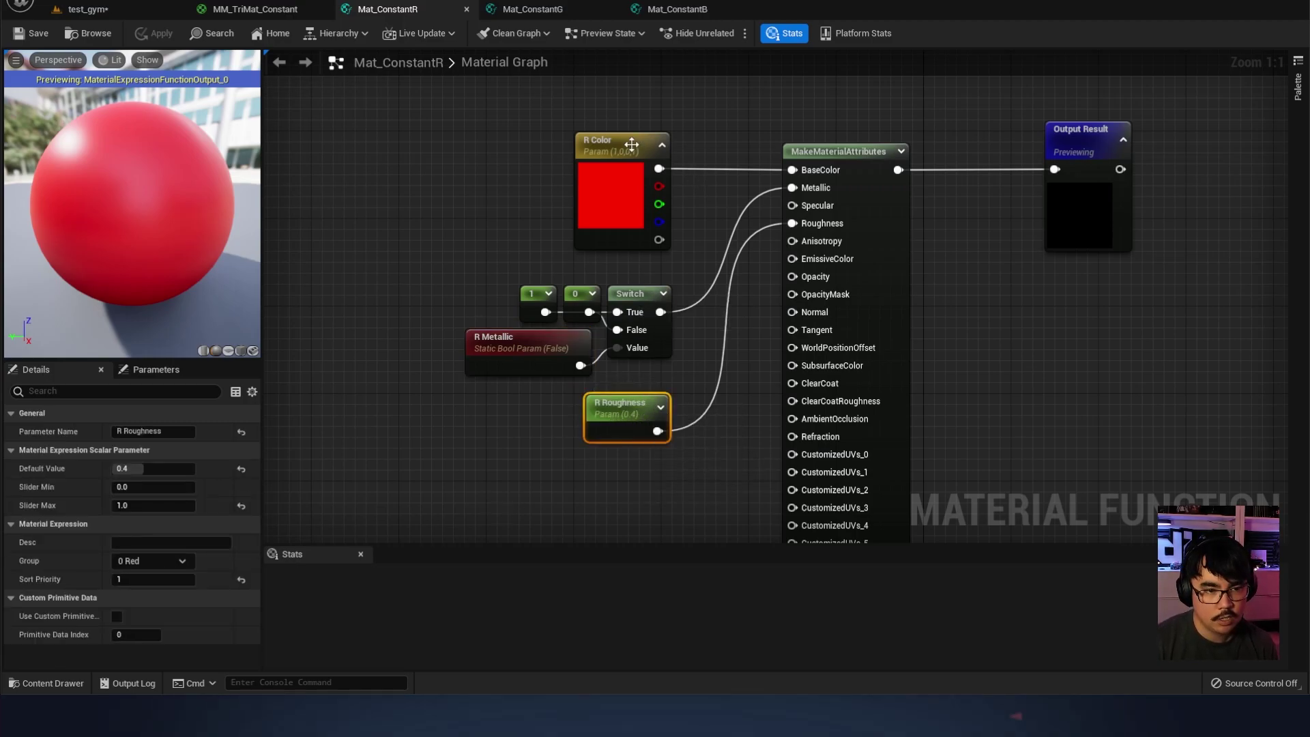
click(631, 144)
click(526, 362)
click(577, 409)
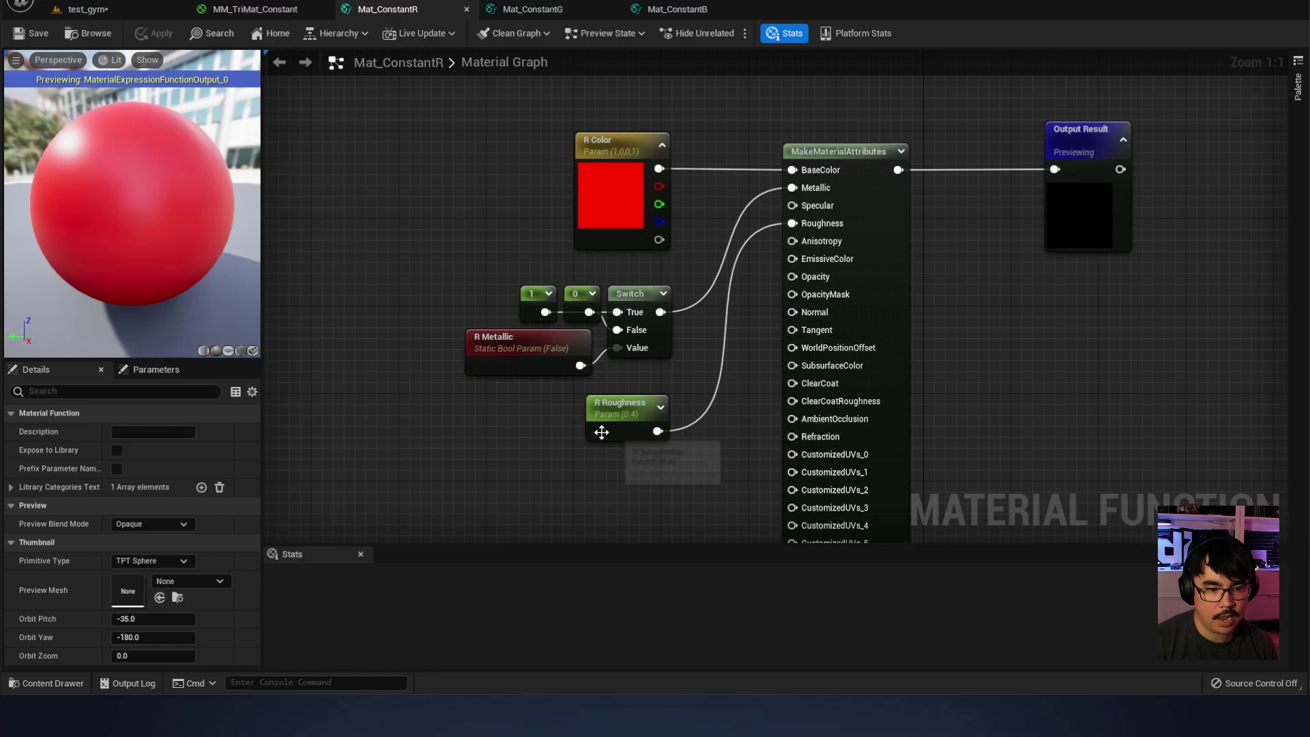
click(602, 432)
click(614, 468)
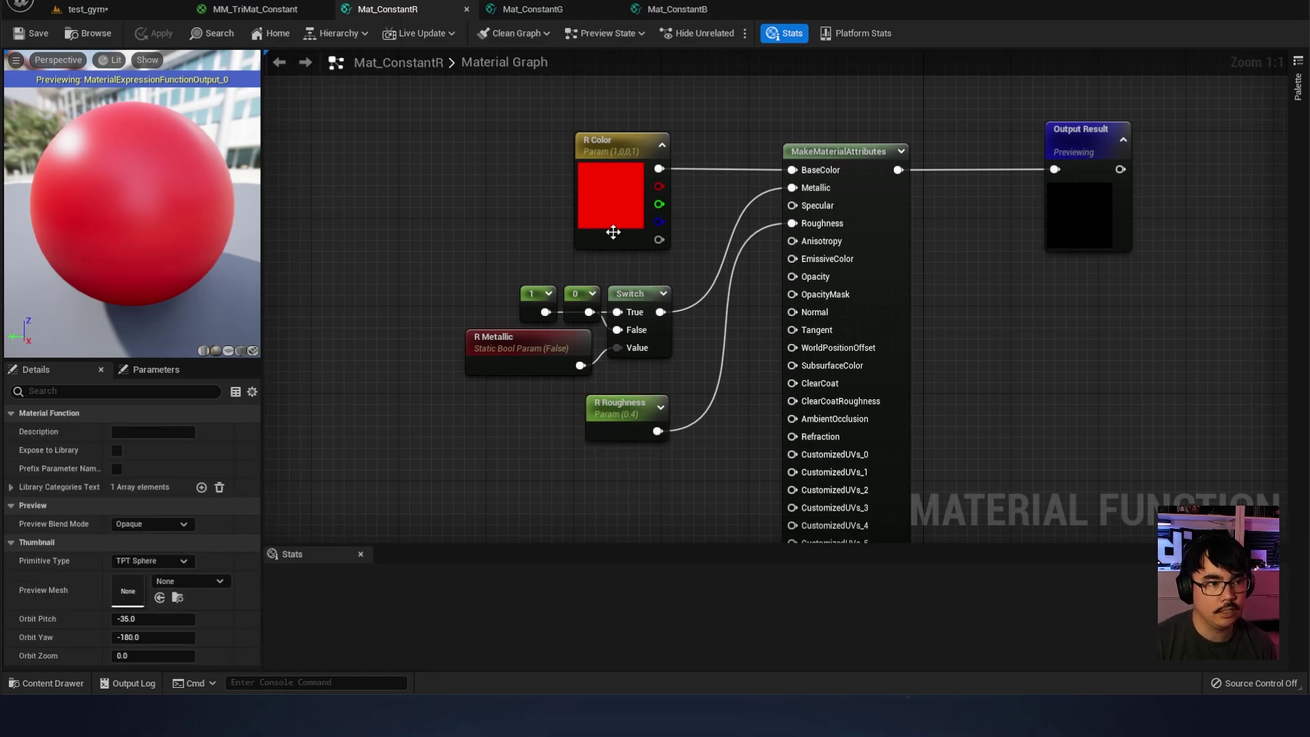
click(614, 146)
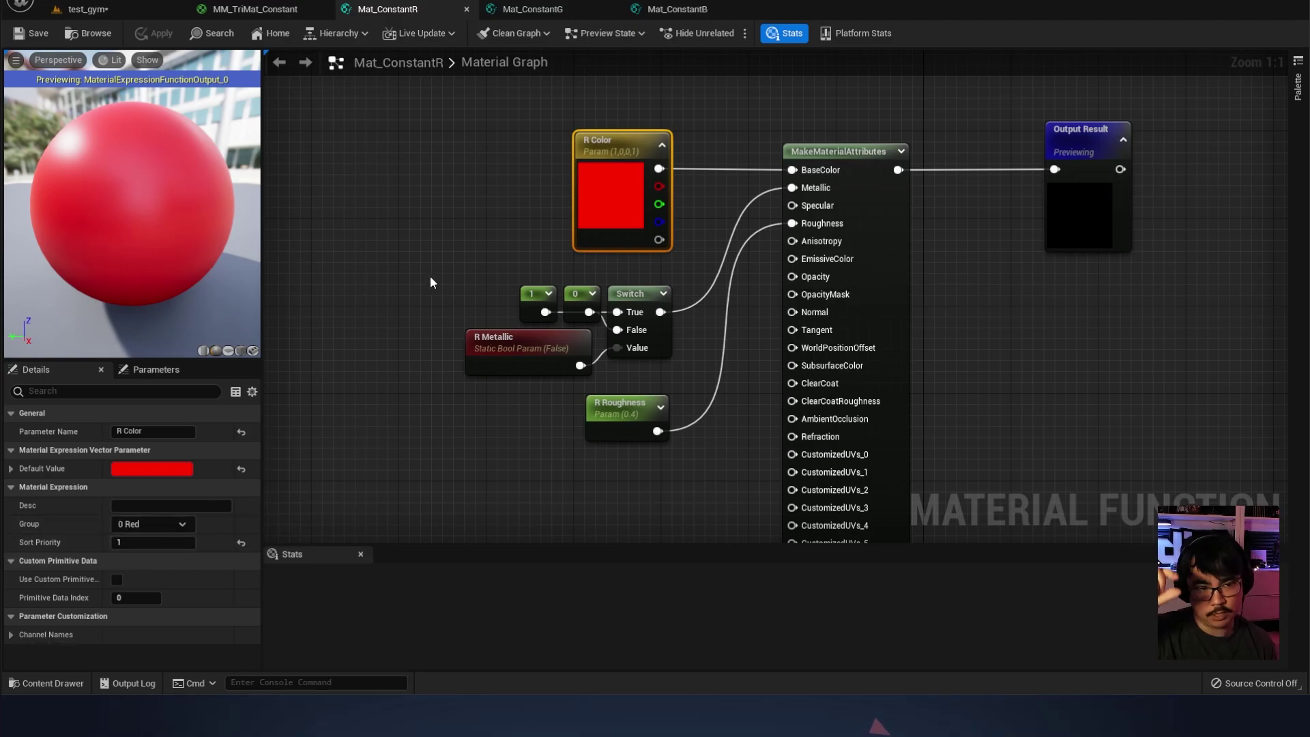
Recheck the R Color parameter's settings in Mat_ConstantR
click(275, 373)
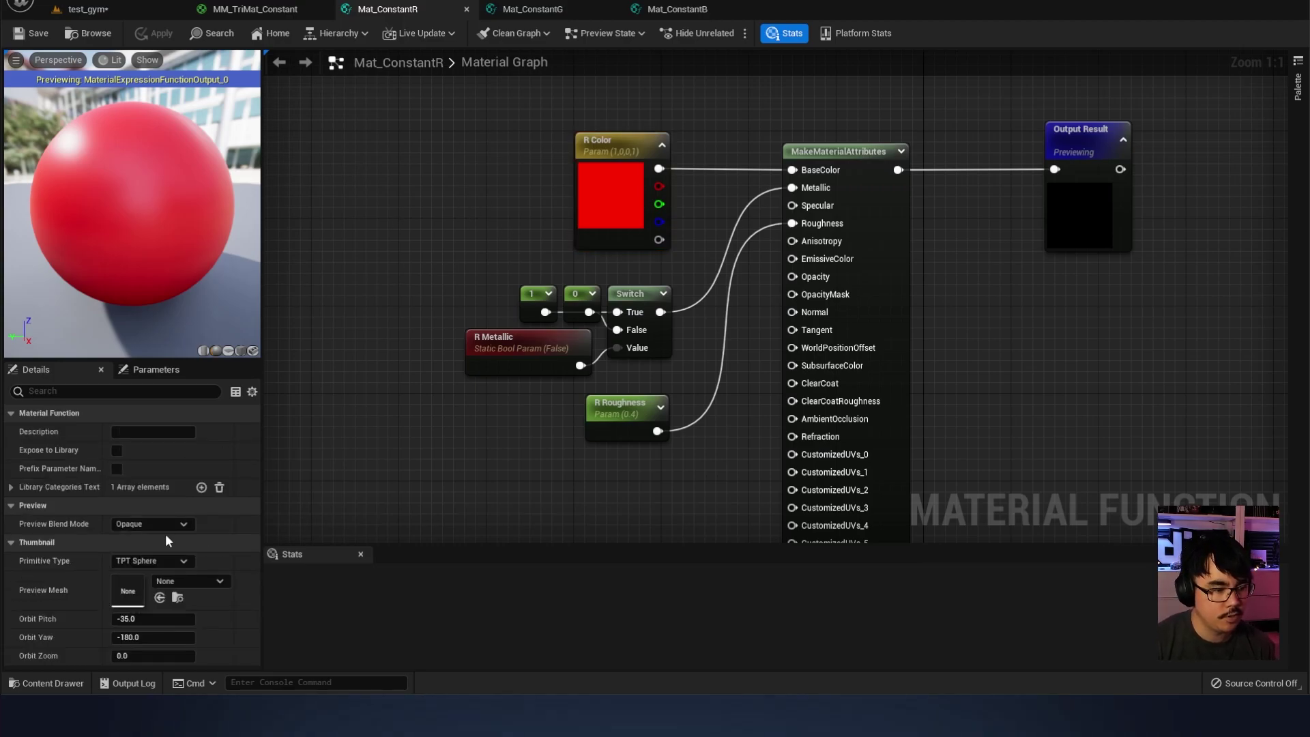
click(608, 145)
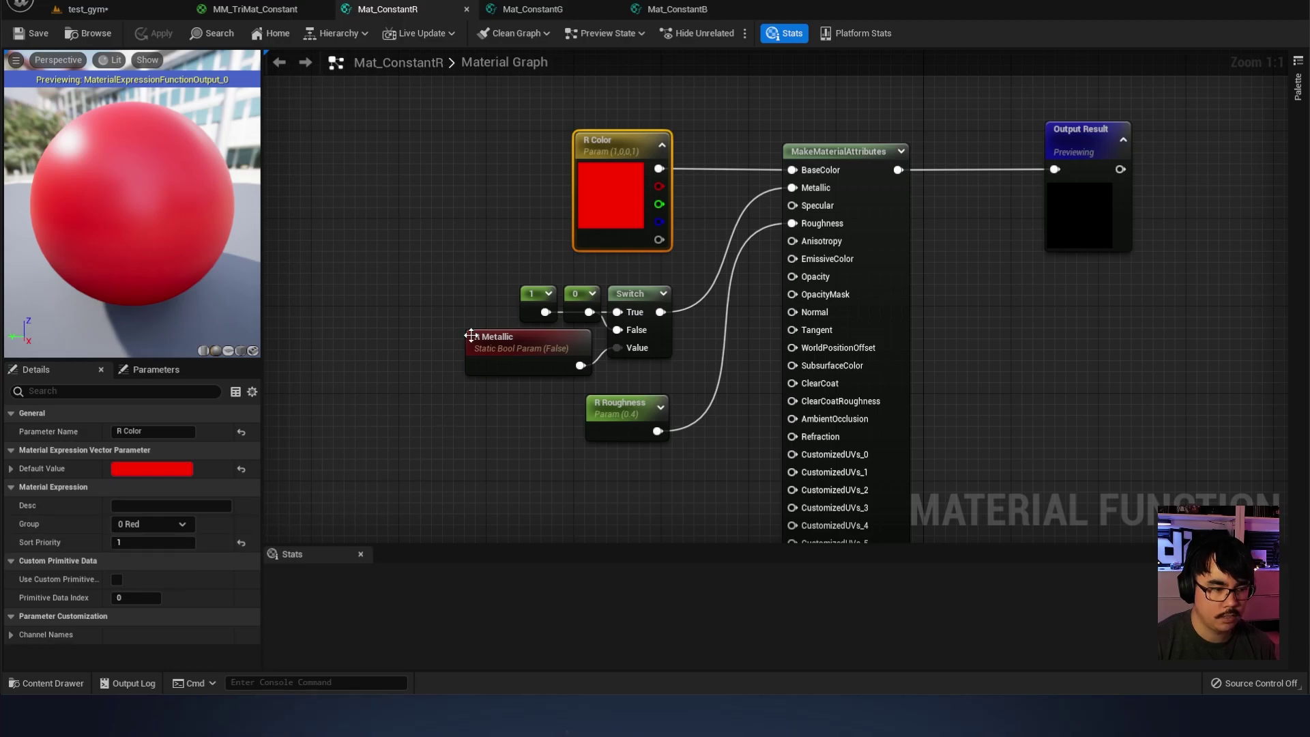
click(456, 199)
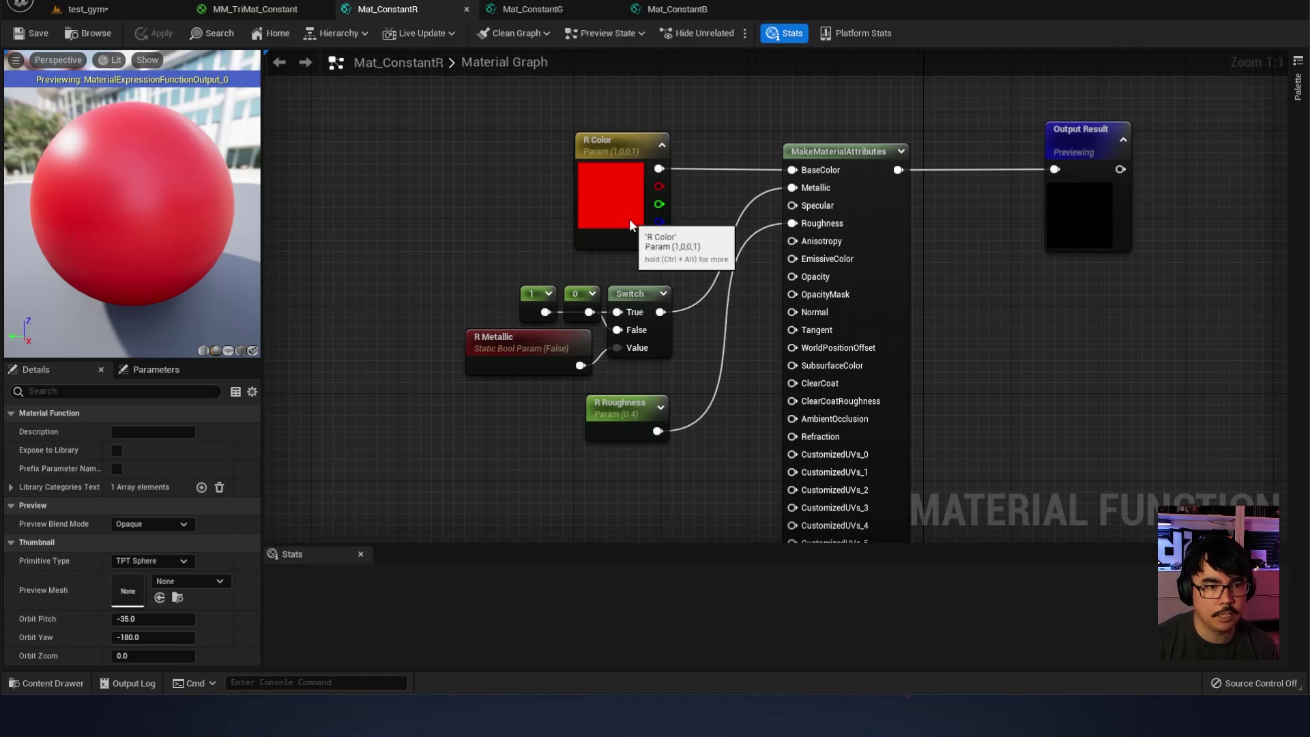
Compare the group and sort priority settings of the R Color, R Metallic and R Roughness parameters
click(612, 205)
drag(560, 312, 711, 462)
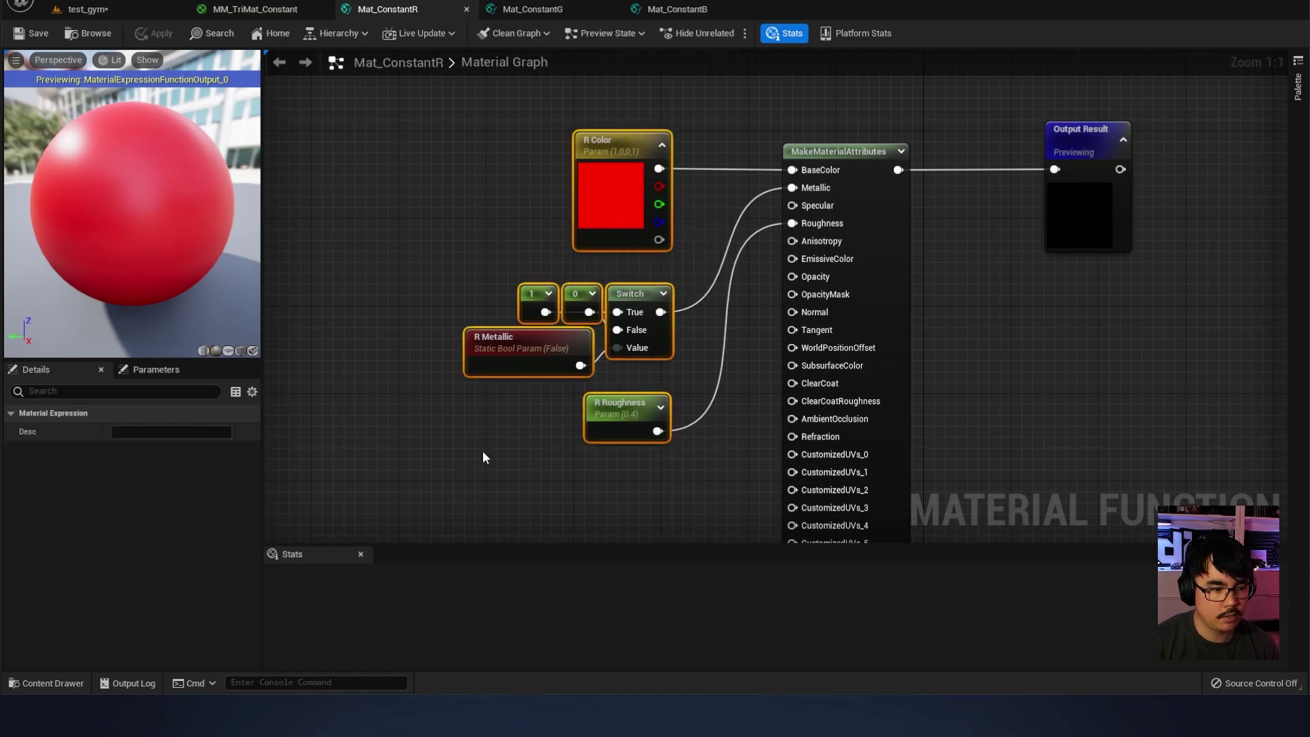
click(482, 450)
click(516, 341)
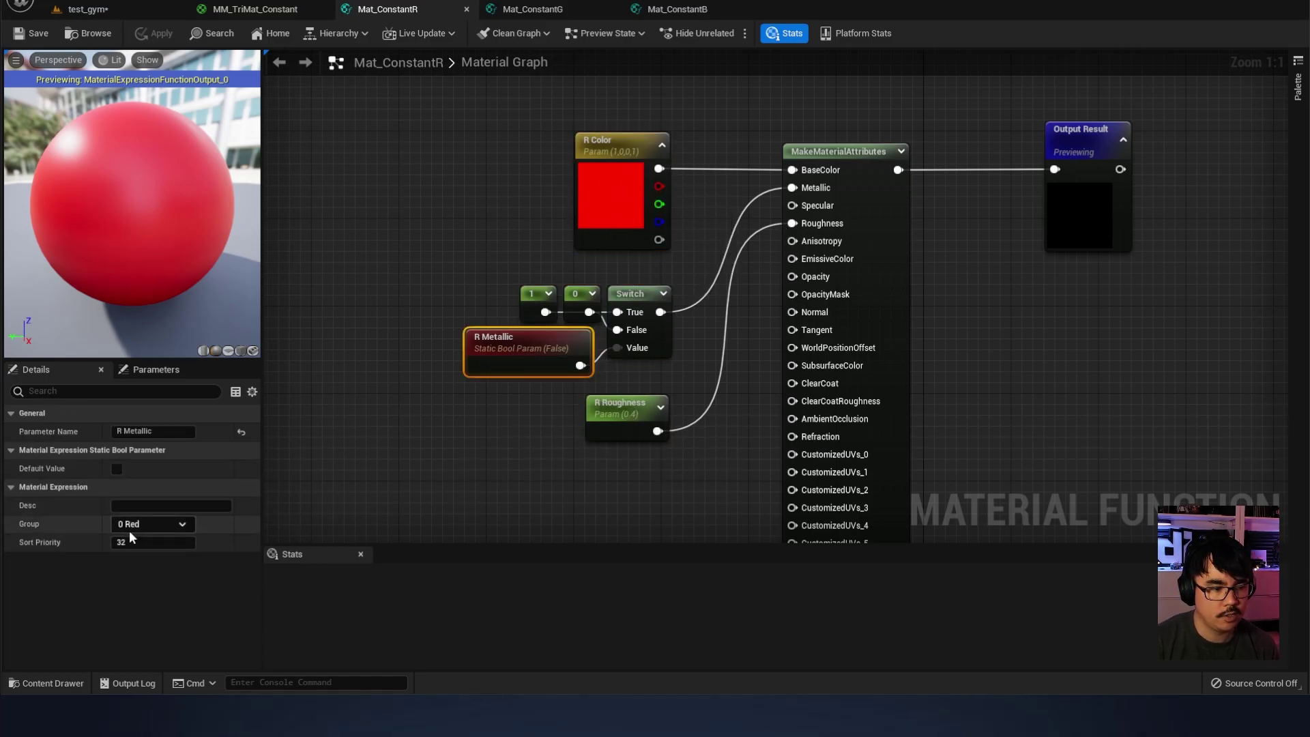
click(607, 187)
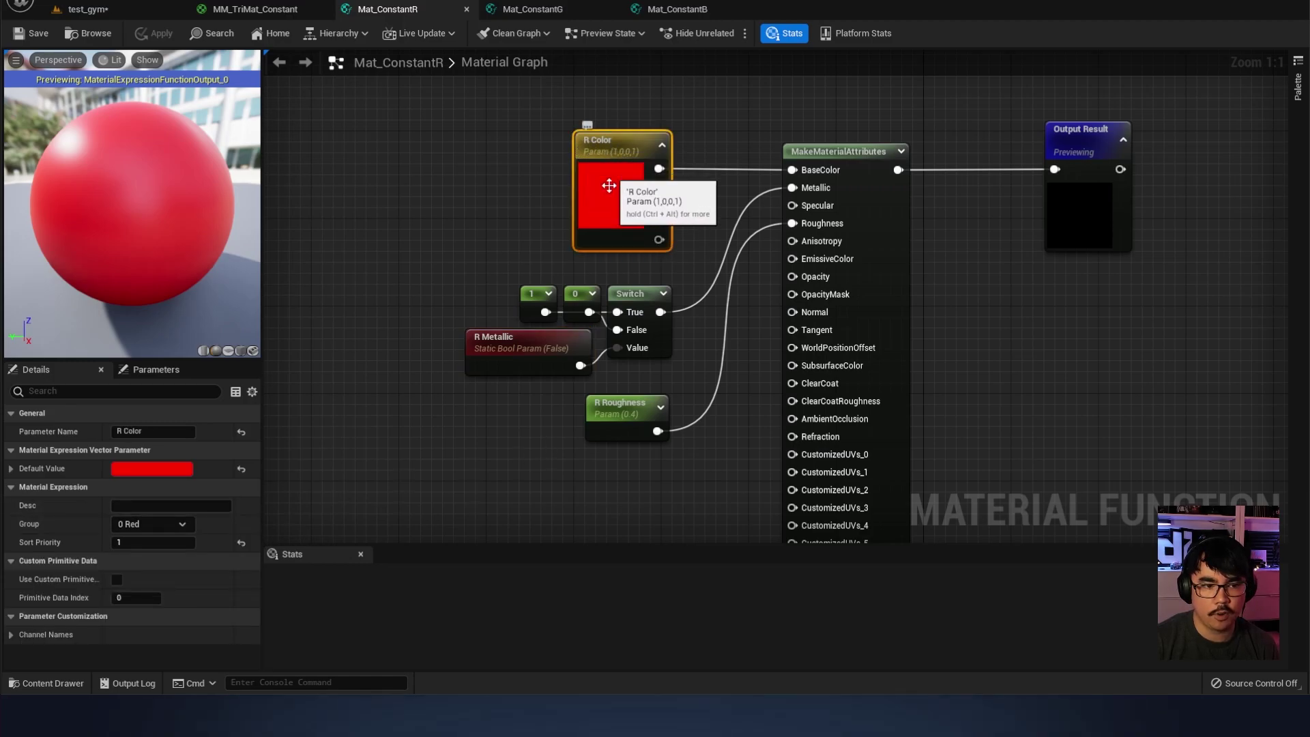
click(501, 341)
click(610, 413)
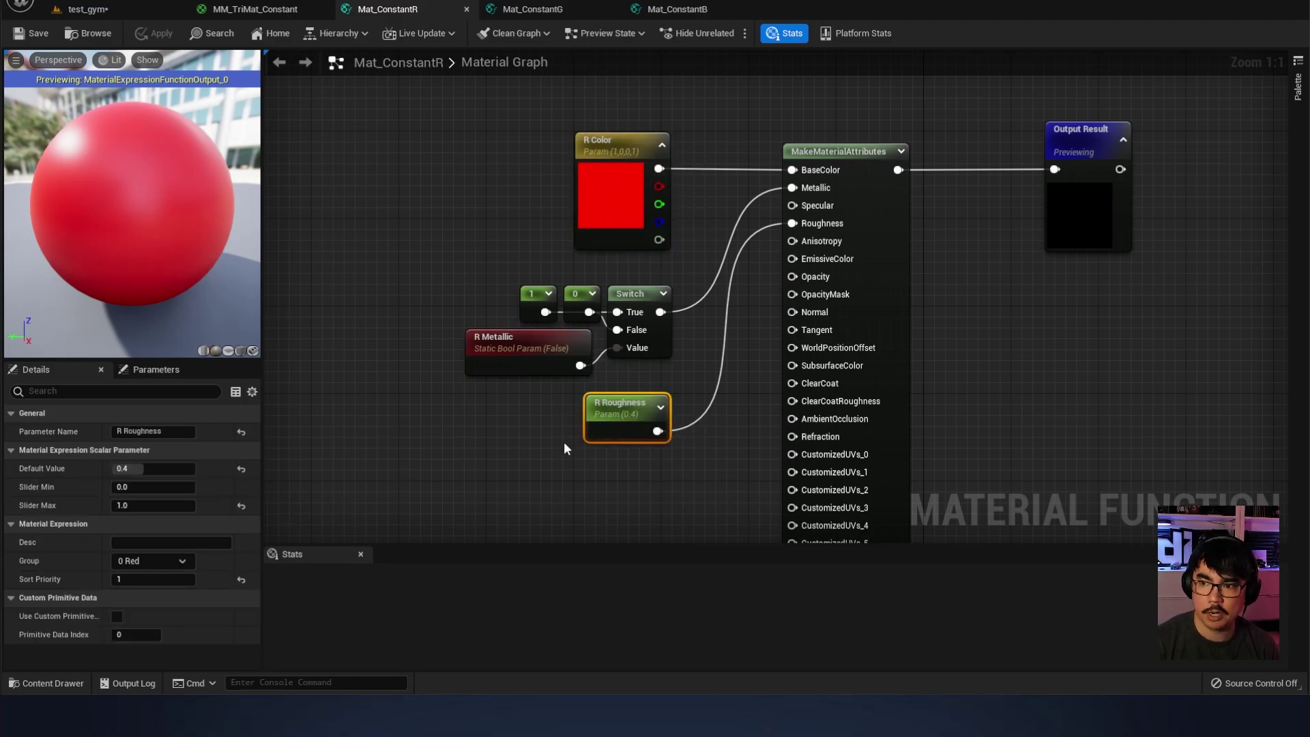
click(549, 443)
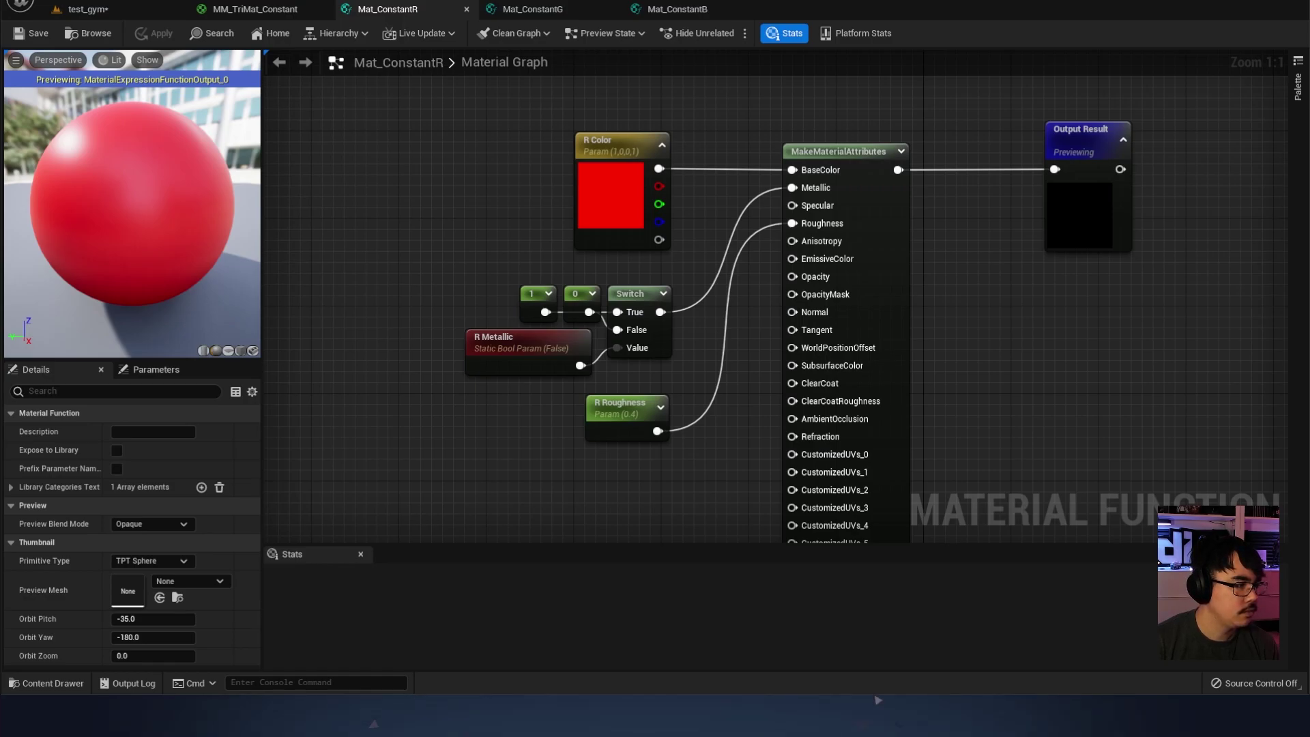
drag(0, 283, 715, 97)
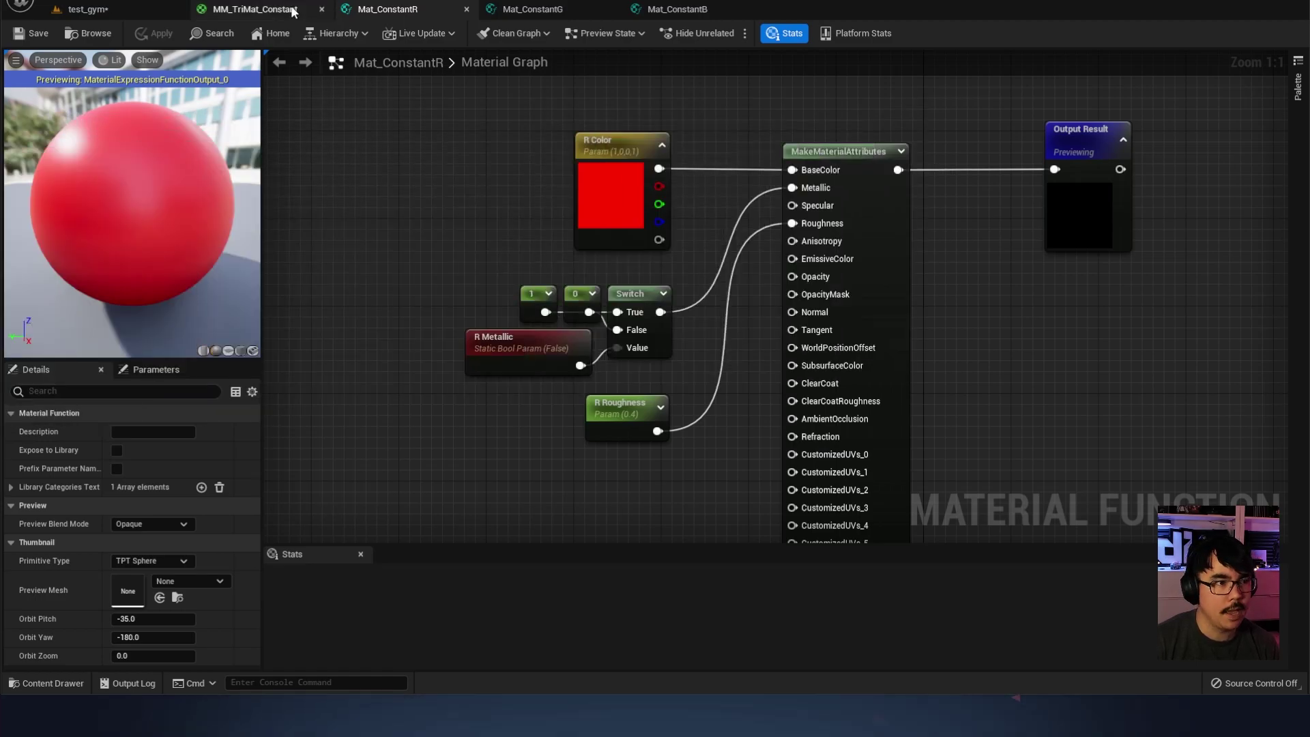
Compare the node graphs of Mat_ConstantR, Mat_ConstantG and Mat_ConstantB
scroll(1023, 287, down, 1)
right_drag(1023, 287, 901, 213)
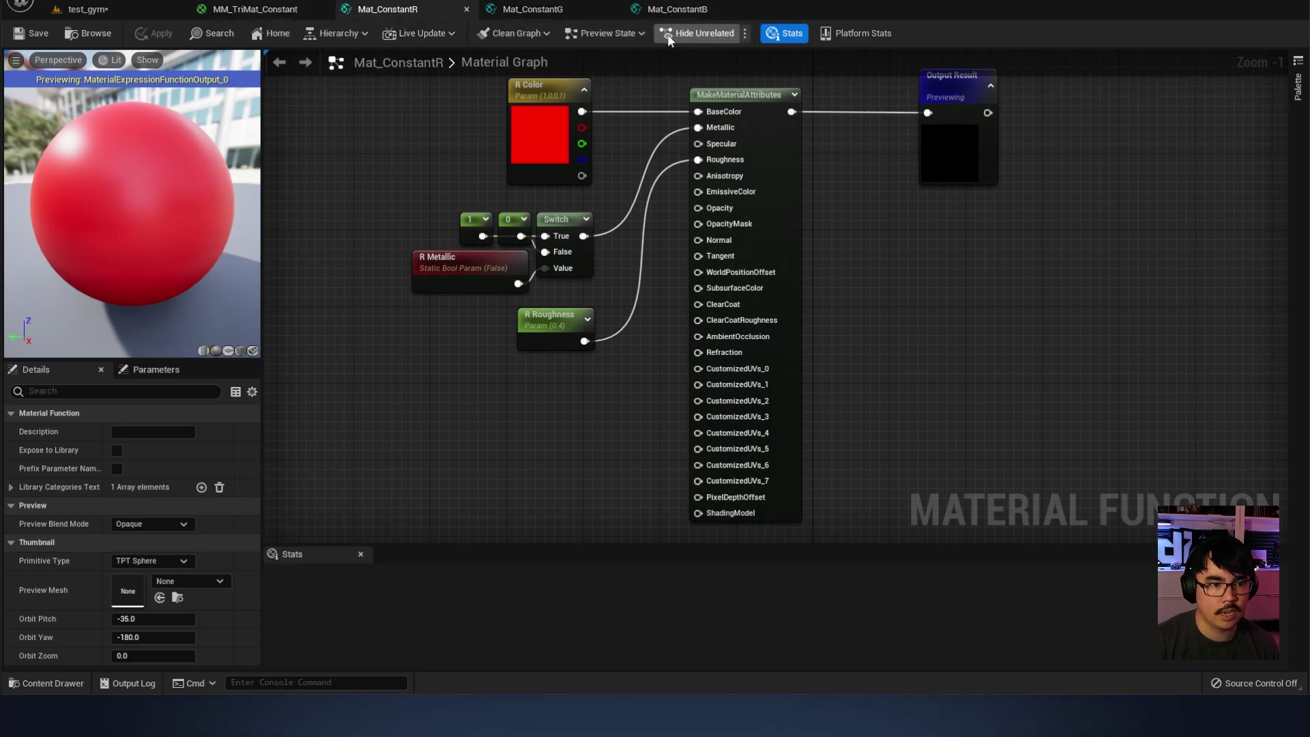
click(539, 10)
click(682, 10)
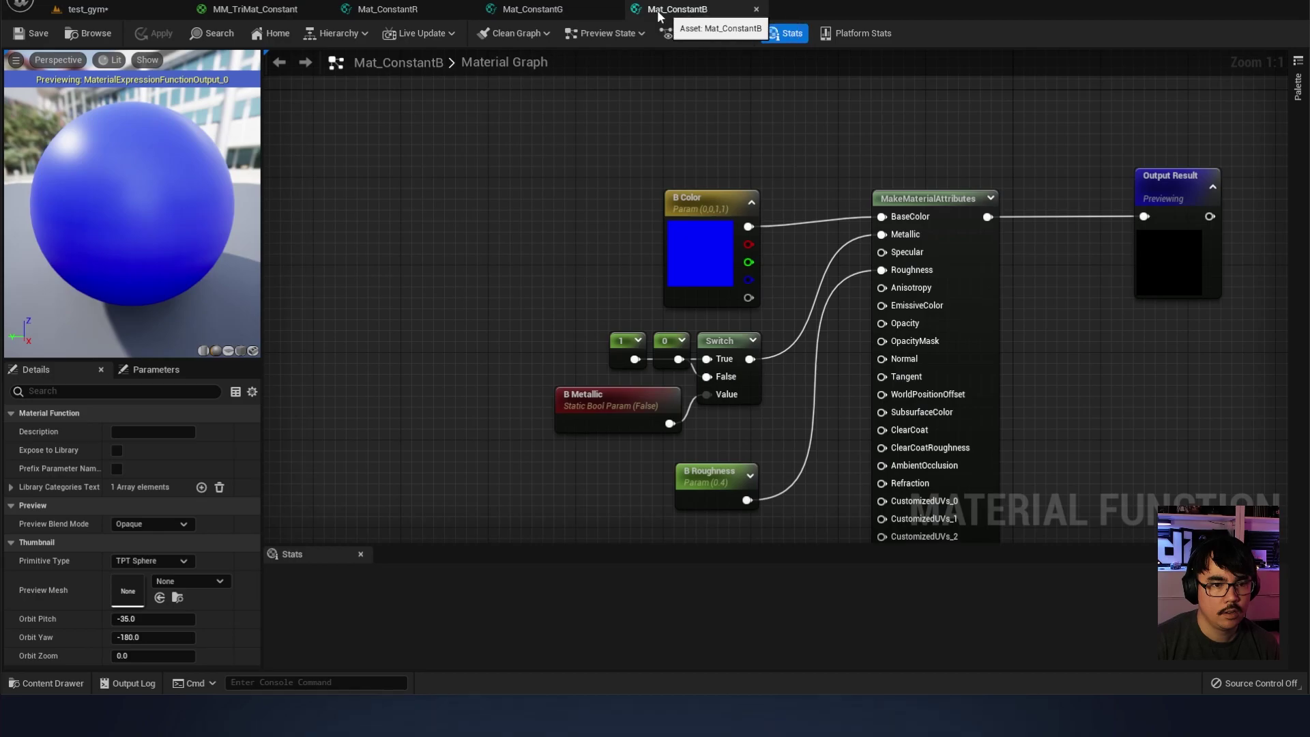
click(545, 9)
click(387, 9)
click(532, 10)
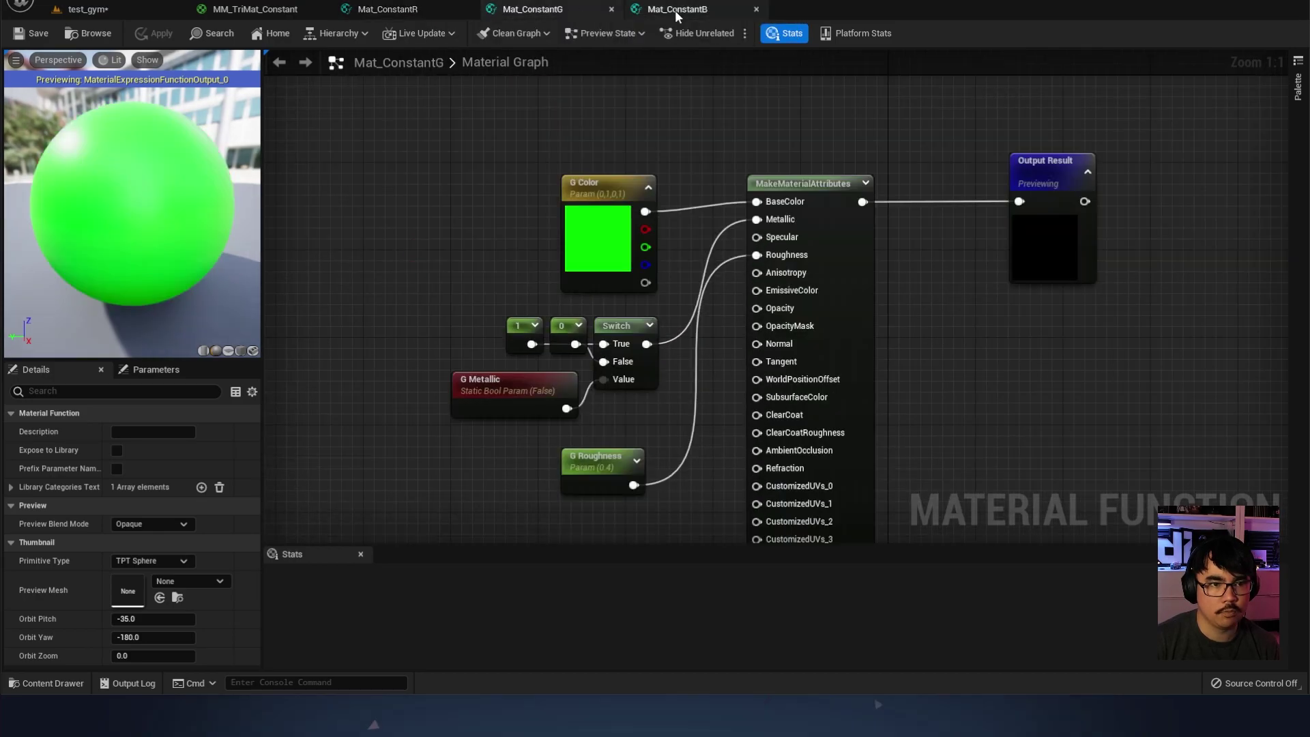
click(682, 10)
Return to MM_TriMat_Constant and view the first MatLayerBlend_Simple node beside the Material Functions group
click(254, 9)
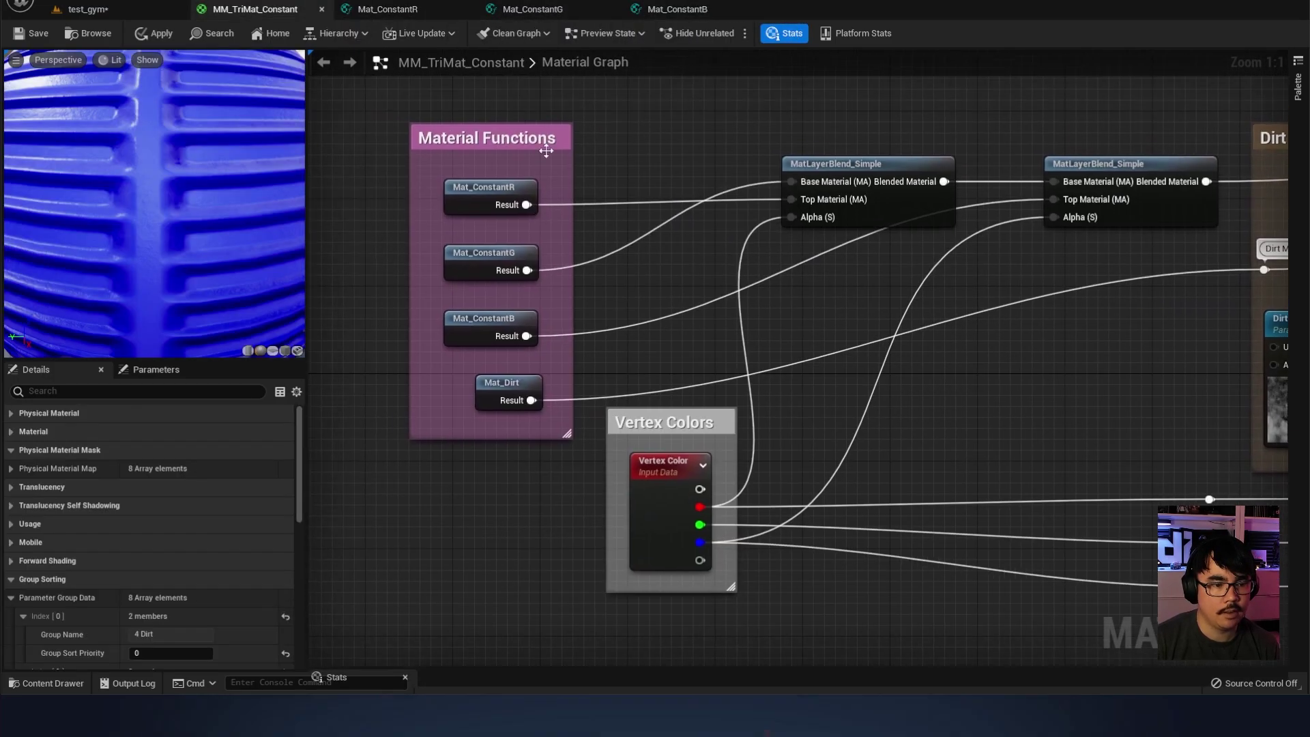
right_drag(403, 213, 360, 238)
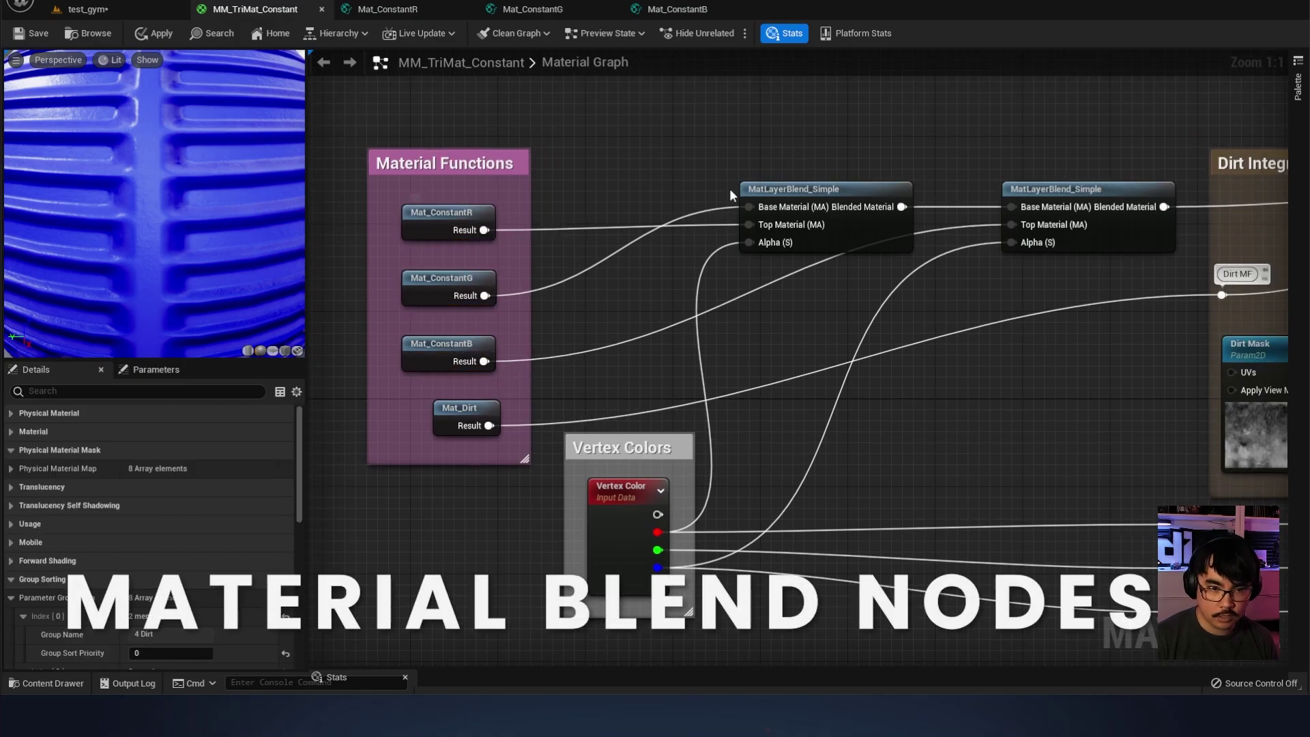
click(833, 195)
click(880, 105)
right_drag(853, 151, 851, 161)
Review the Mat_ConstantR, Mat_ConstantG and Mat_ConstantB function nodes in the Material Functions group
click(454, 243)
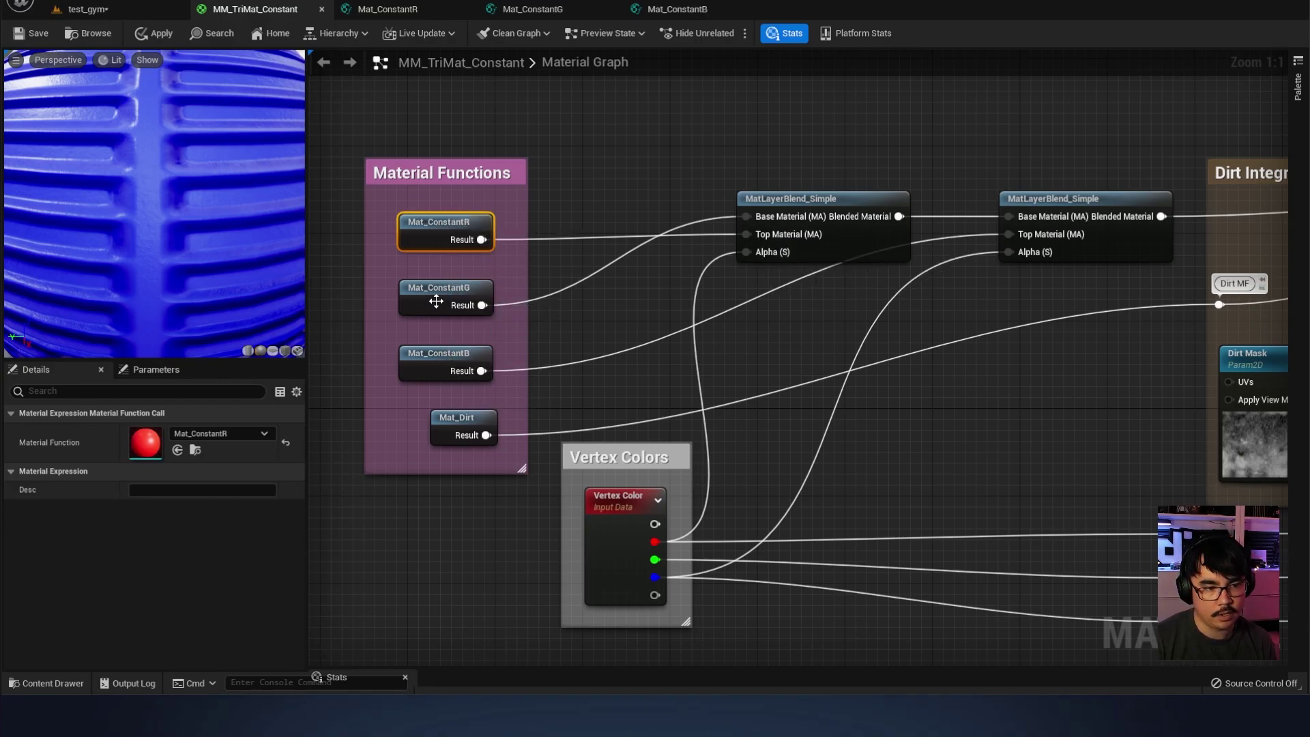
click(616, 132)
click(451, 232)
click(453, 298)
click(453, 368)
click(631, 302)
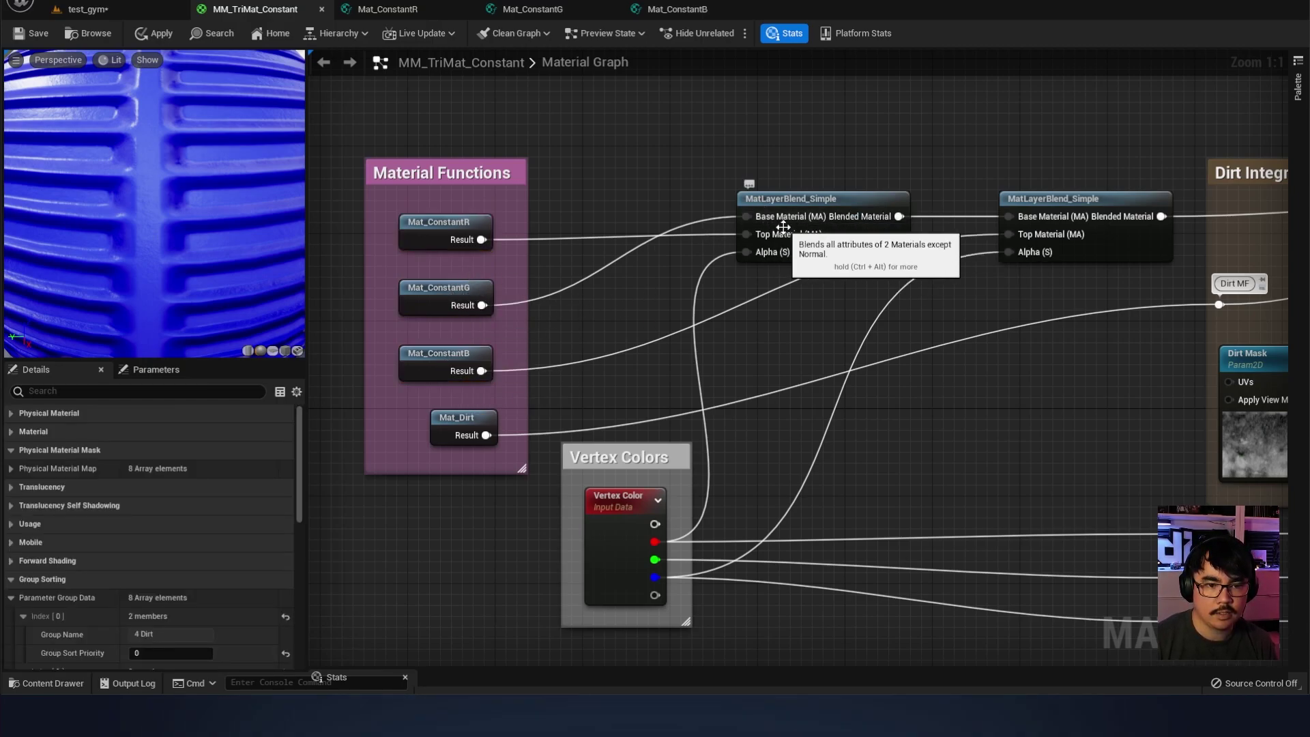
Examine how Mat_ConstantG, Mat_ConstantR and the Vertex Color channels feed the first MatLayerBlend_Simple node
click(820, 197)
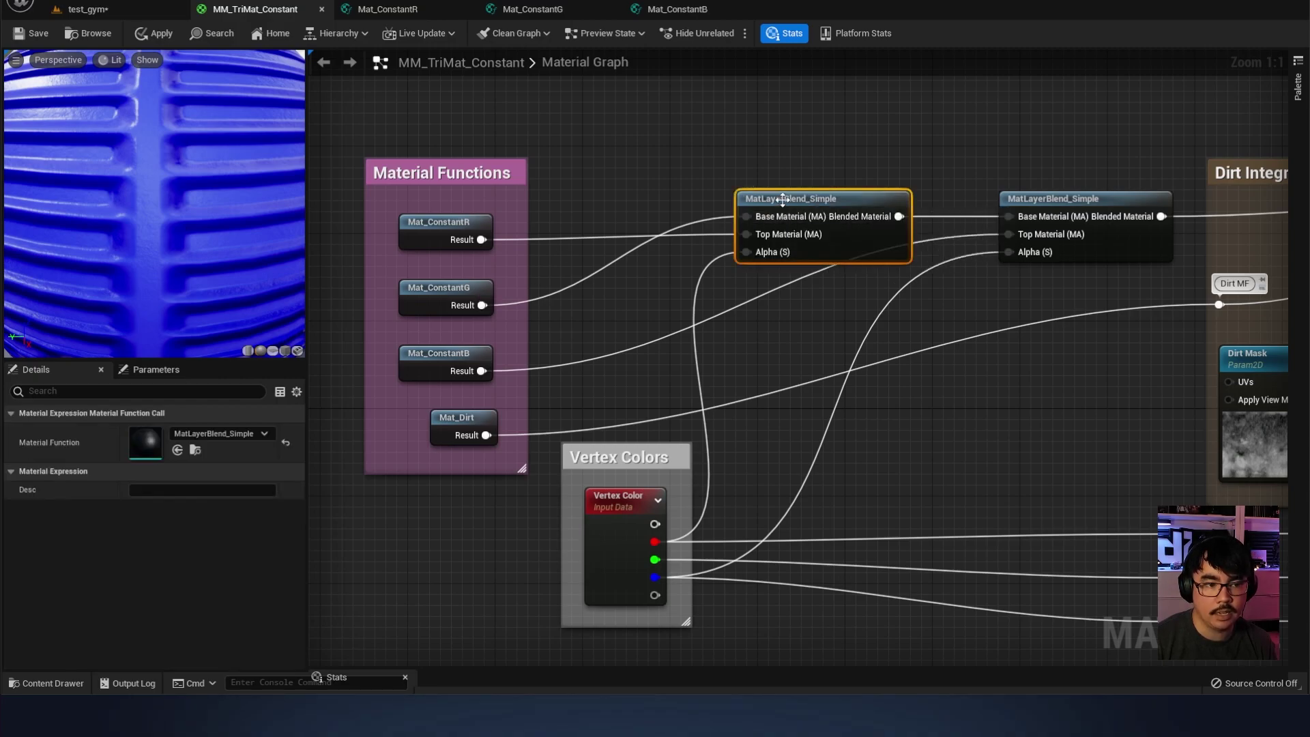
drag(447, 304, 447, 305)
click(614, 273)
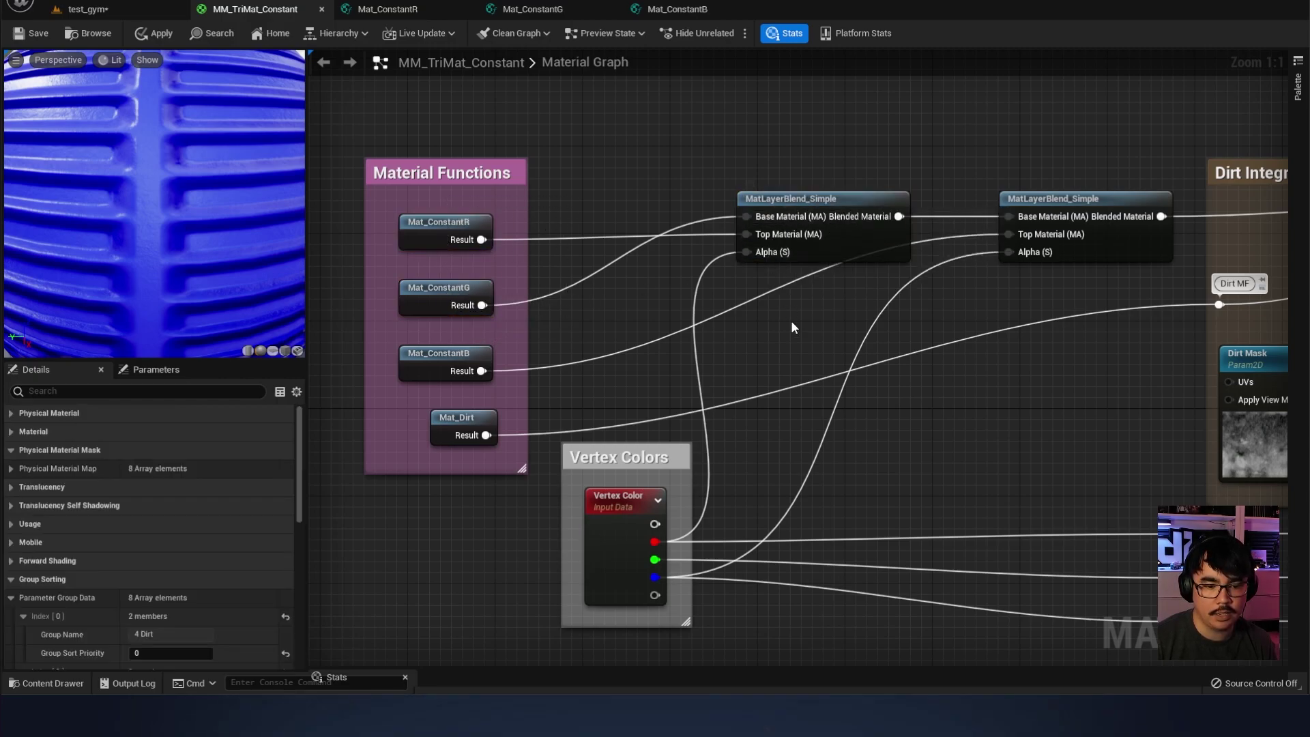
right_drag(656, 553, 653, 510)
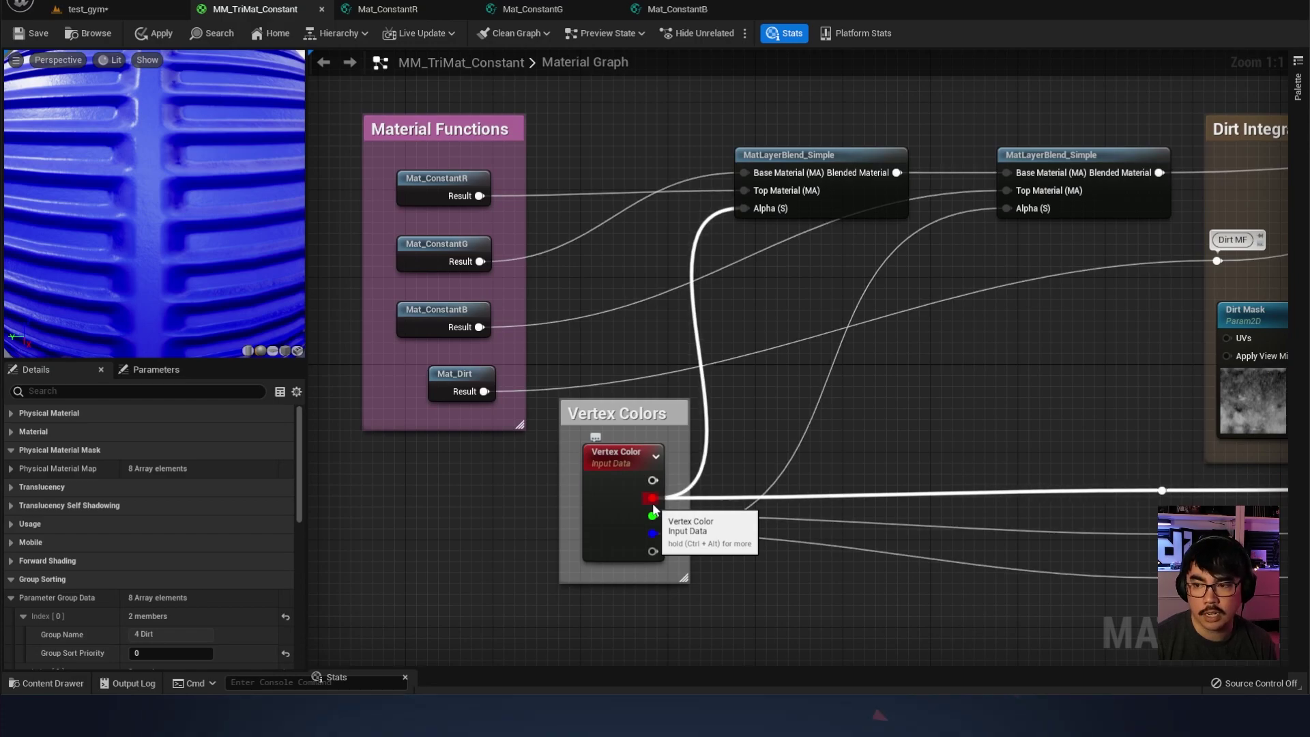
right_drag(751, 402, 715, 417)
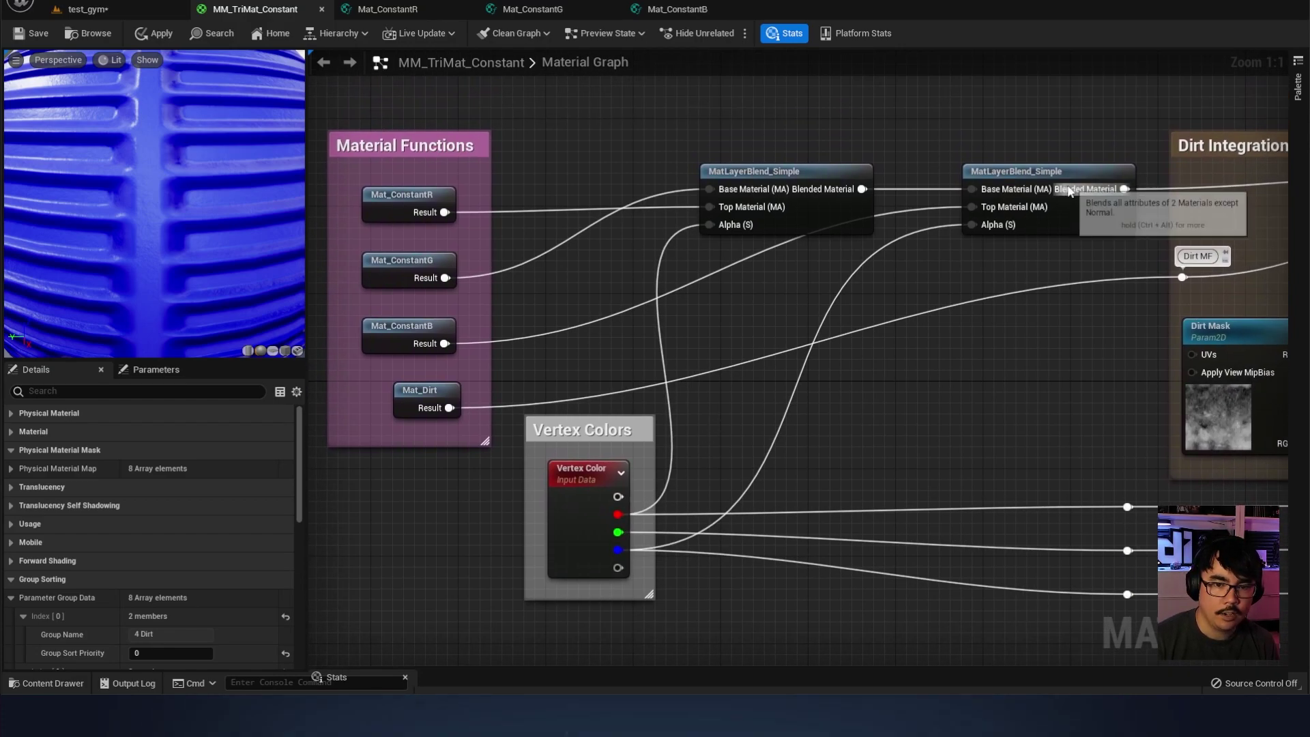
Examine how the two MatLayerBlend_Simple nodes chain together to blend the three material functions by vertex color
click(1065, 174)
click(757, 172)
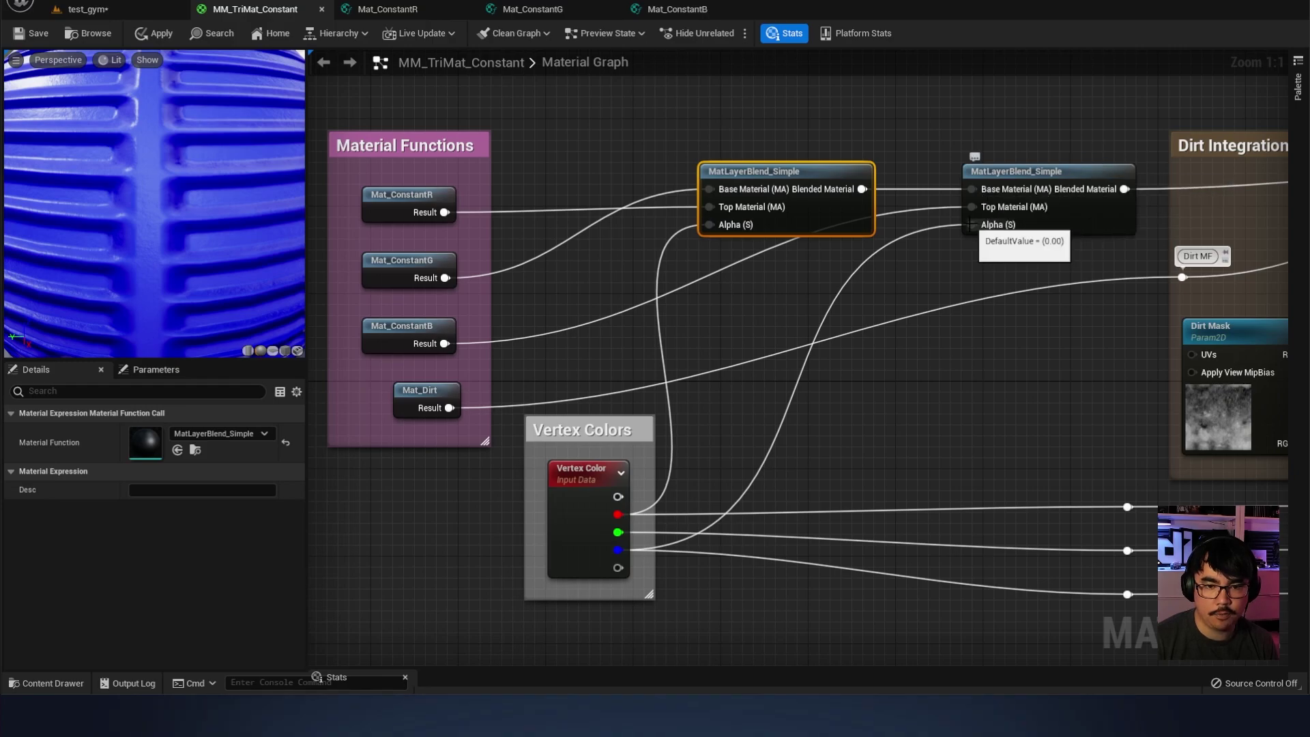
click(931, 228)
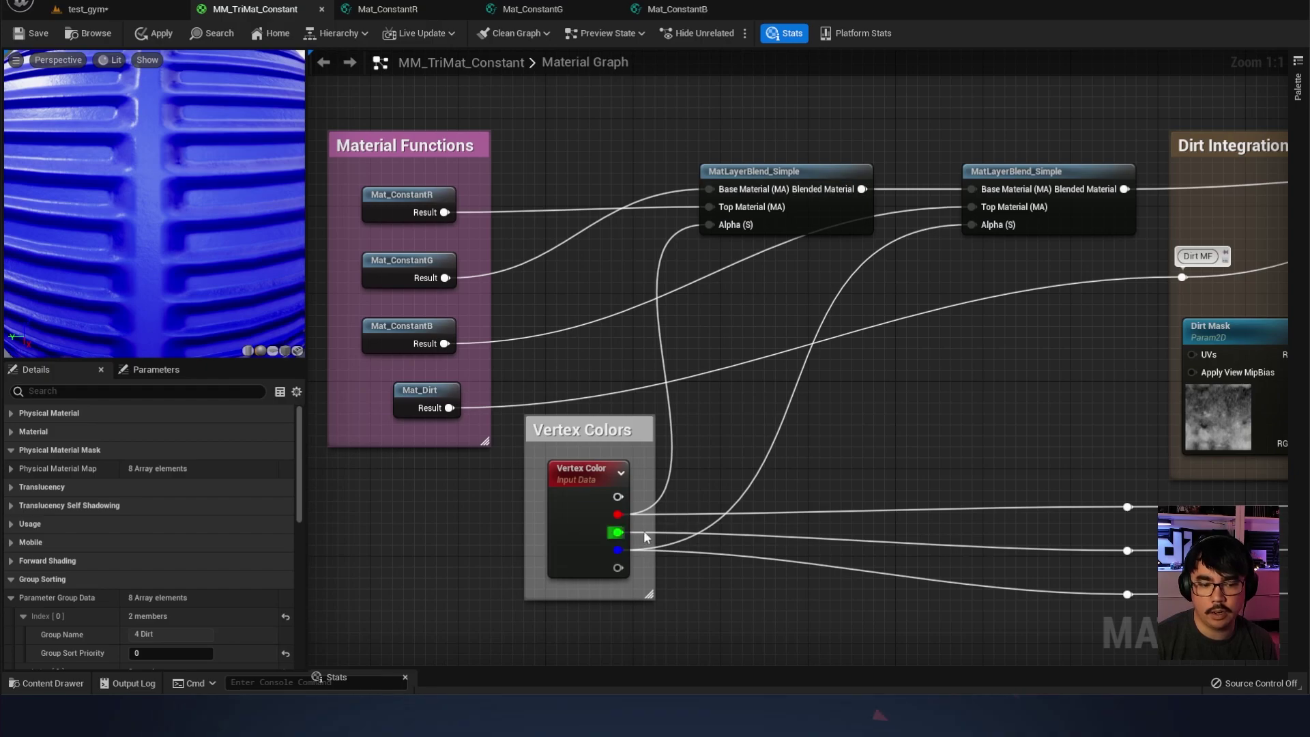
click(802, 176)
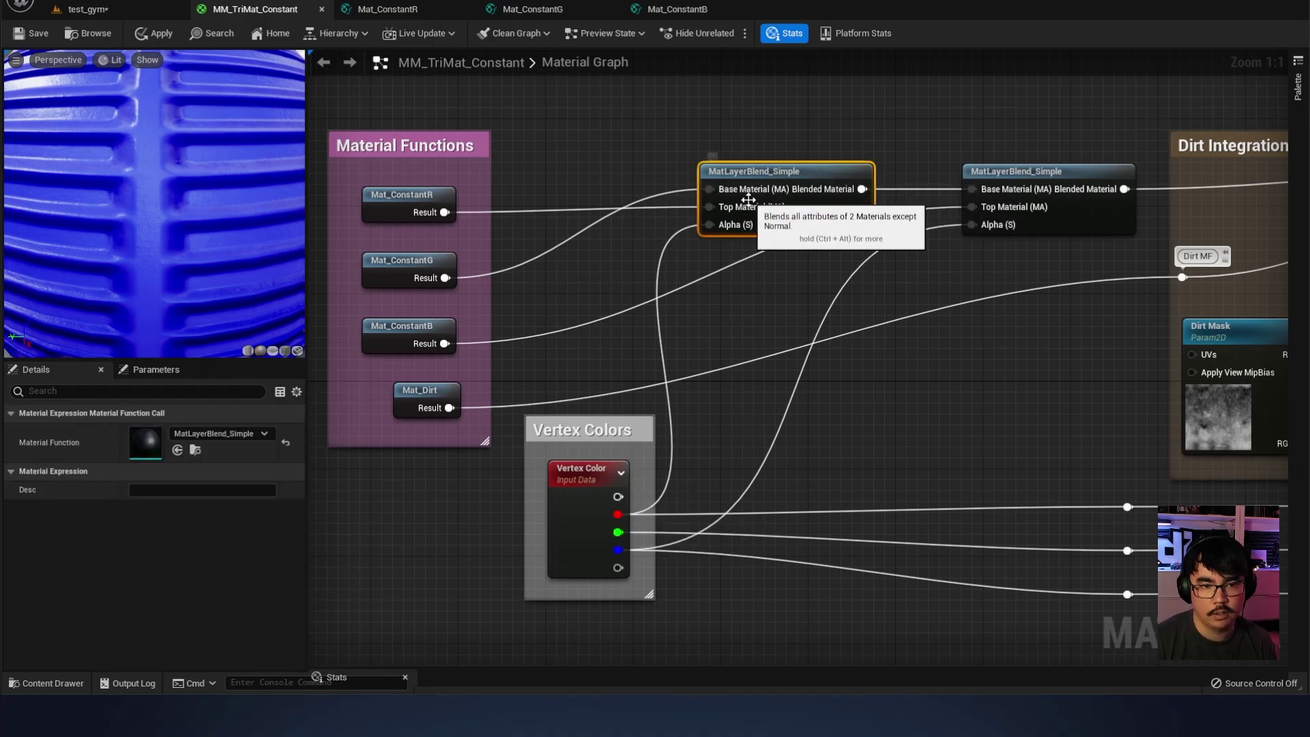
click(1024, 176)
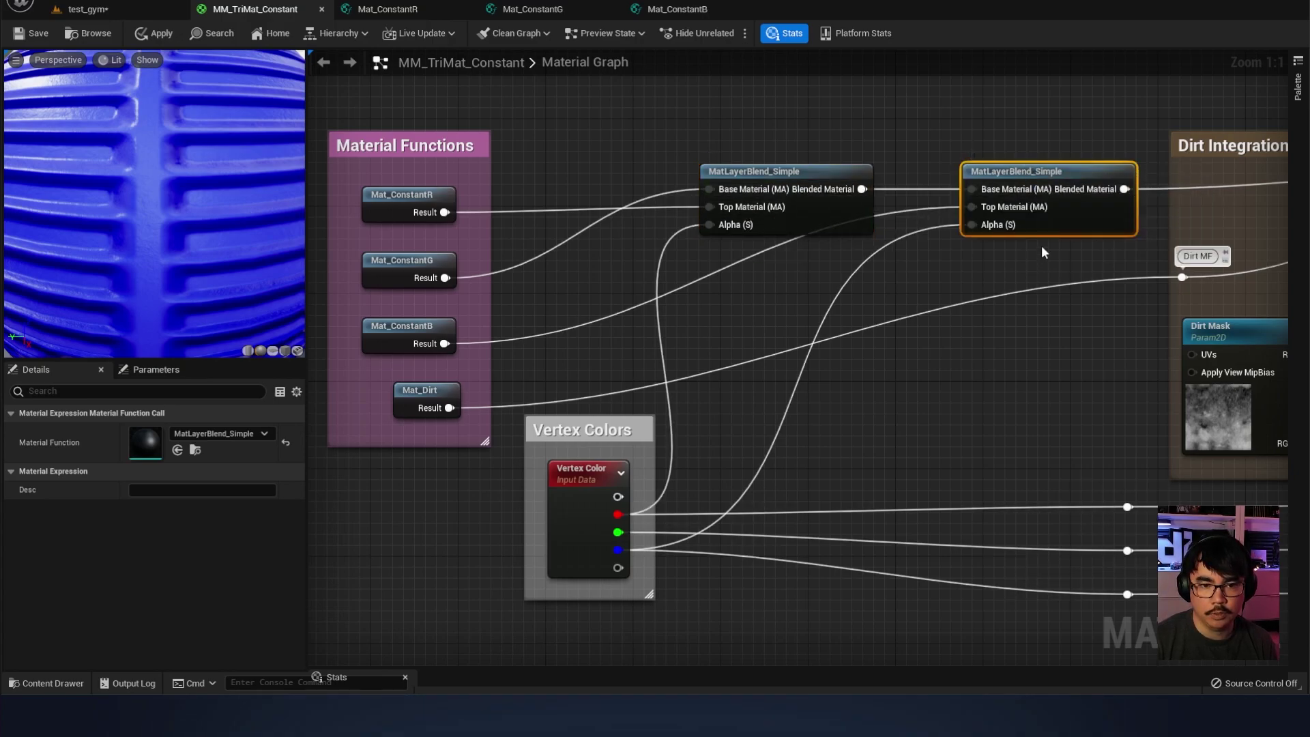
click(912, 132)
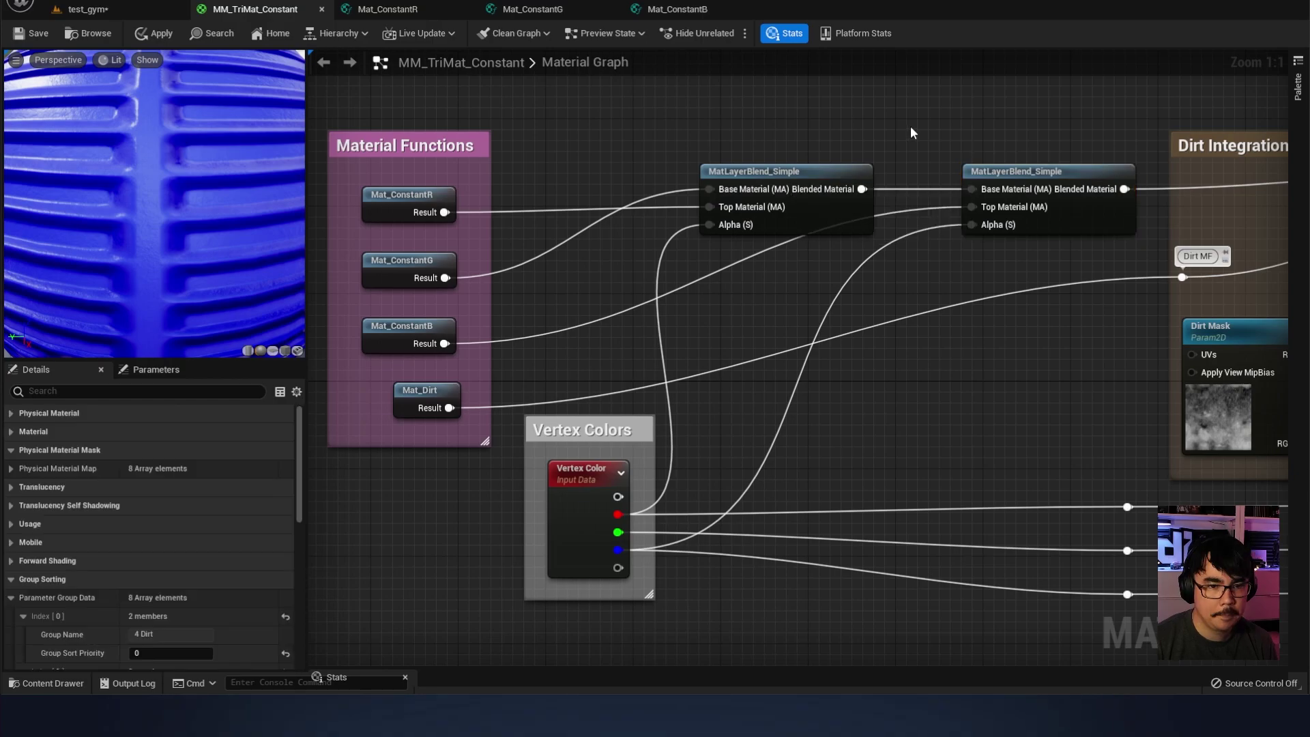
drag(416, 174, 573, 366)
click(840, 391)
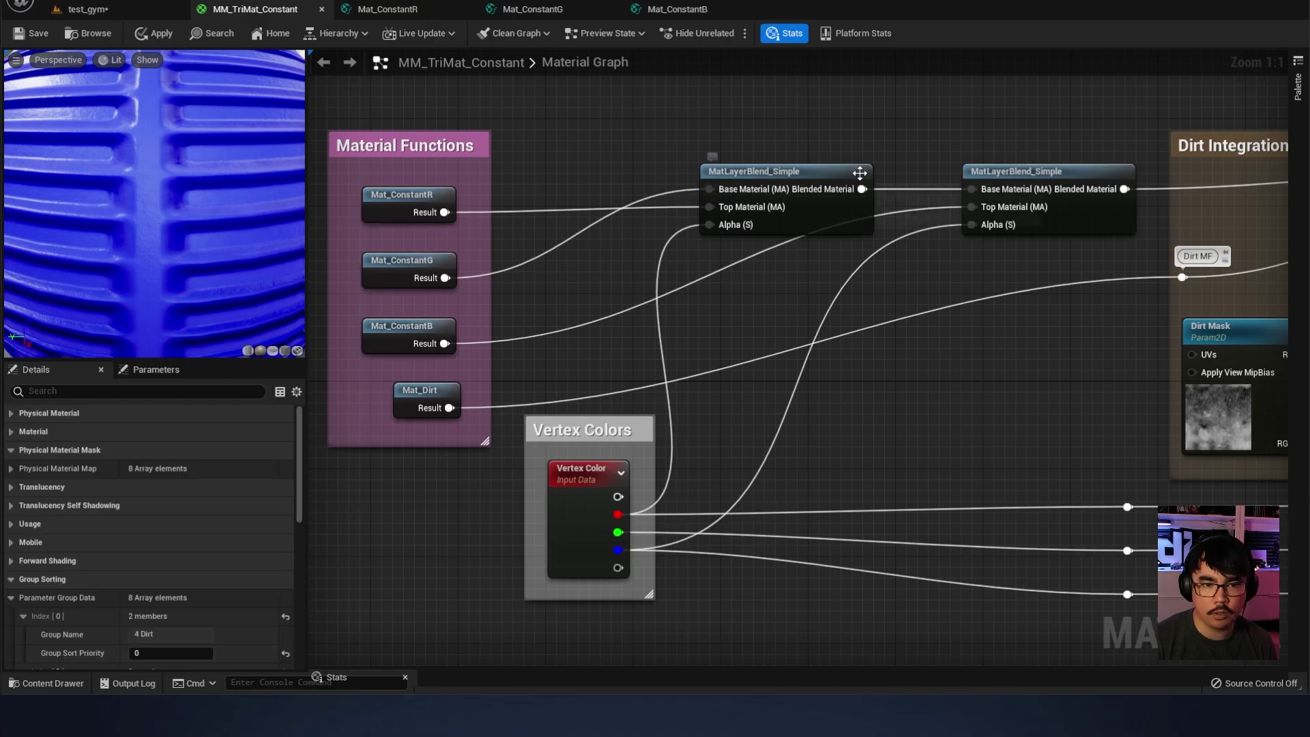
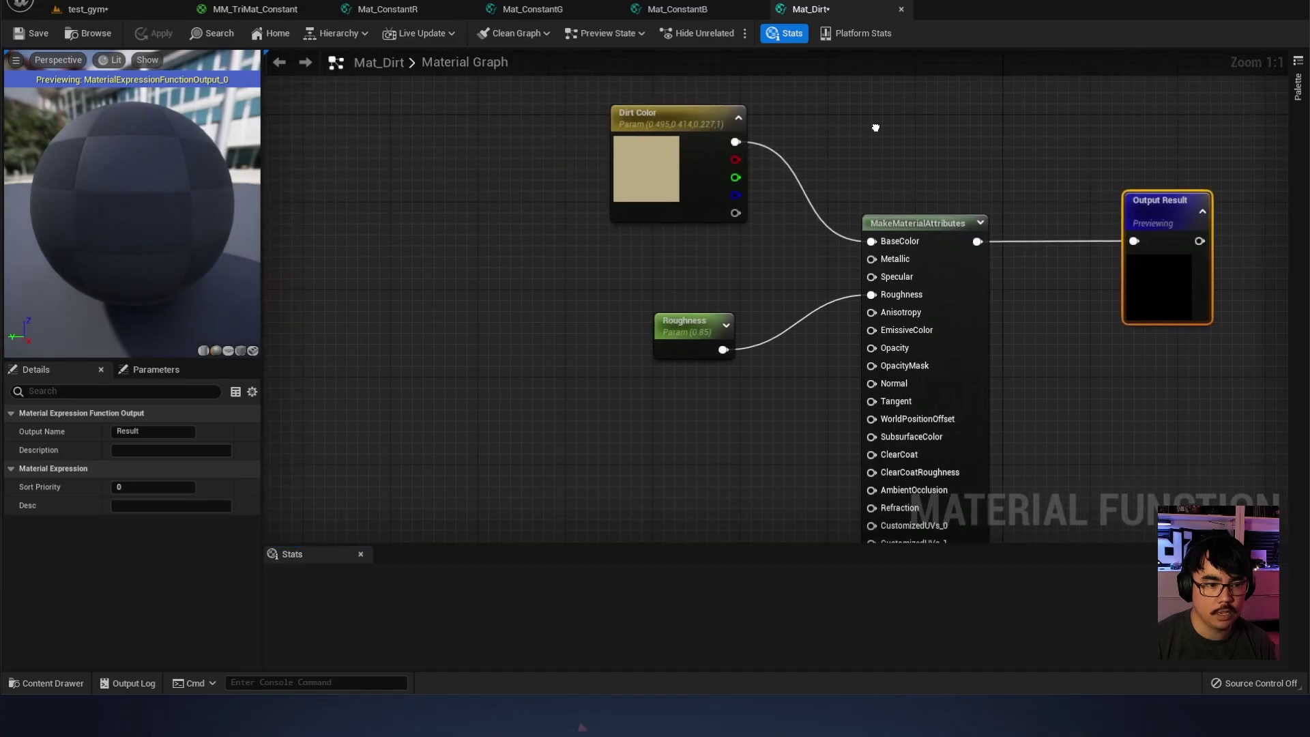
Inspect the parameter nodes in Mat_Dirt and shift the Roughness node slightly closer to MakeMaterialAttributes
click(710, 204)
click(660, 329)
click(641, 457)
click(675, 205)
click(691, 339)
click(626, 374)
drag(677, 336, 690, 336)
click(655, 395)
Review the settings of the Dirt Color and Roughness parameters in Mat_Dirt
click(657, 182)
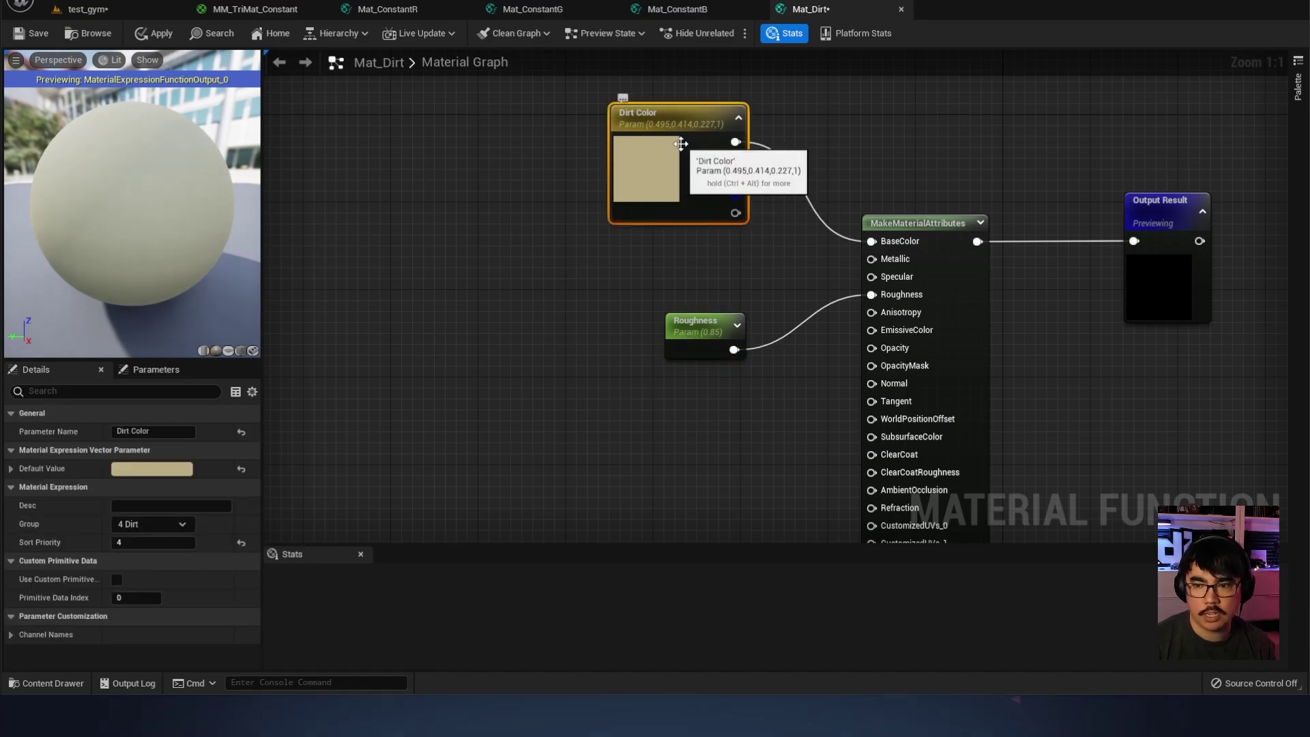
click(622, 261)
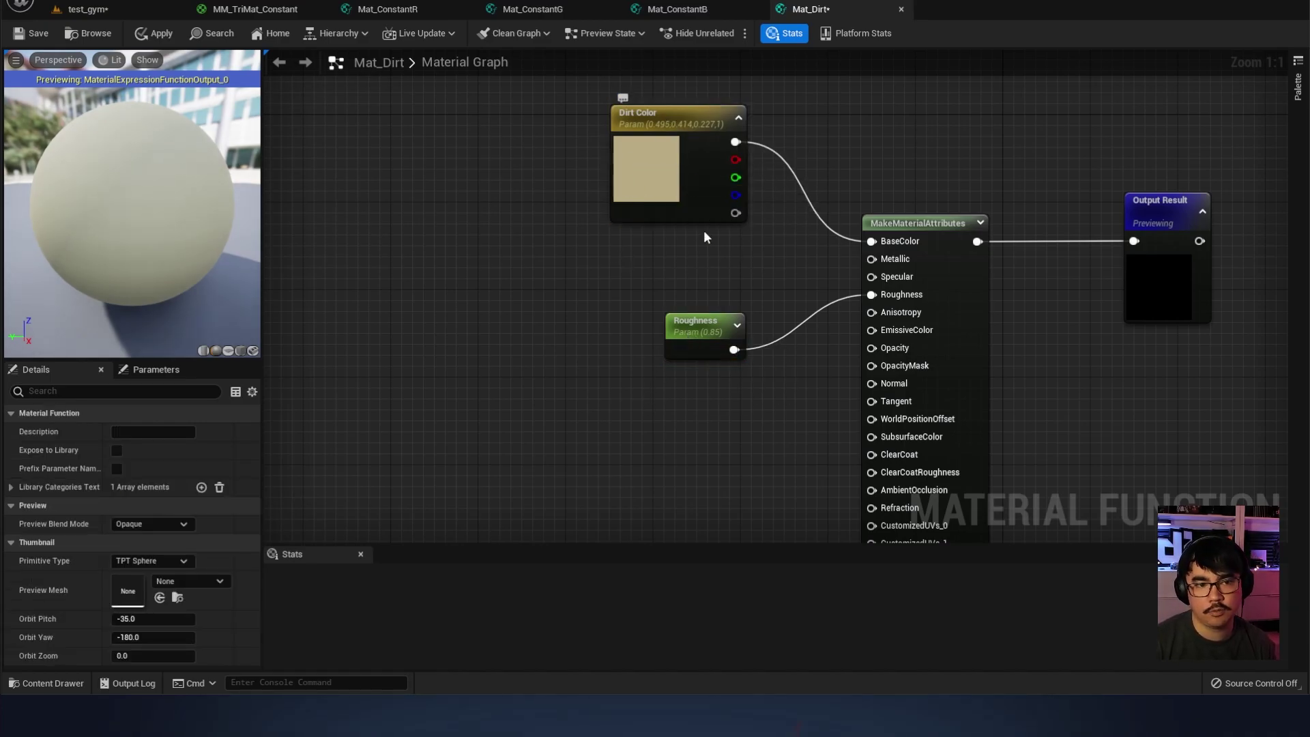
click(730, 330)
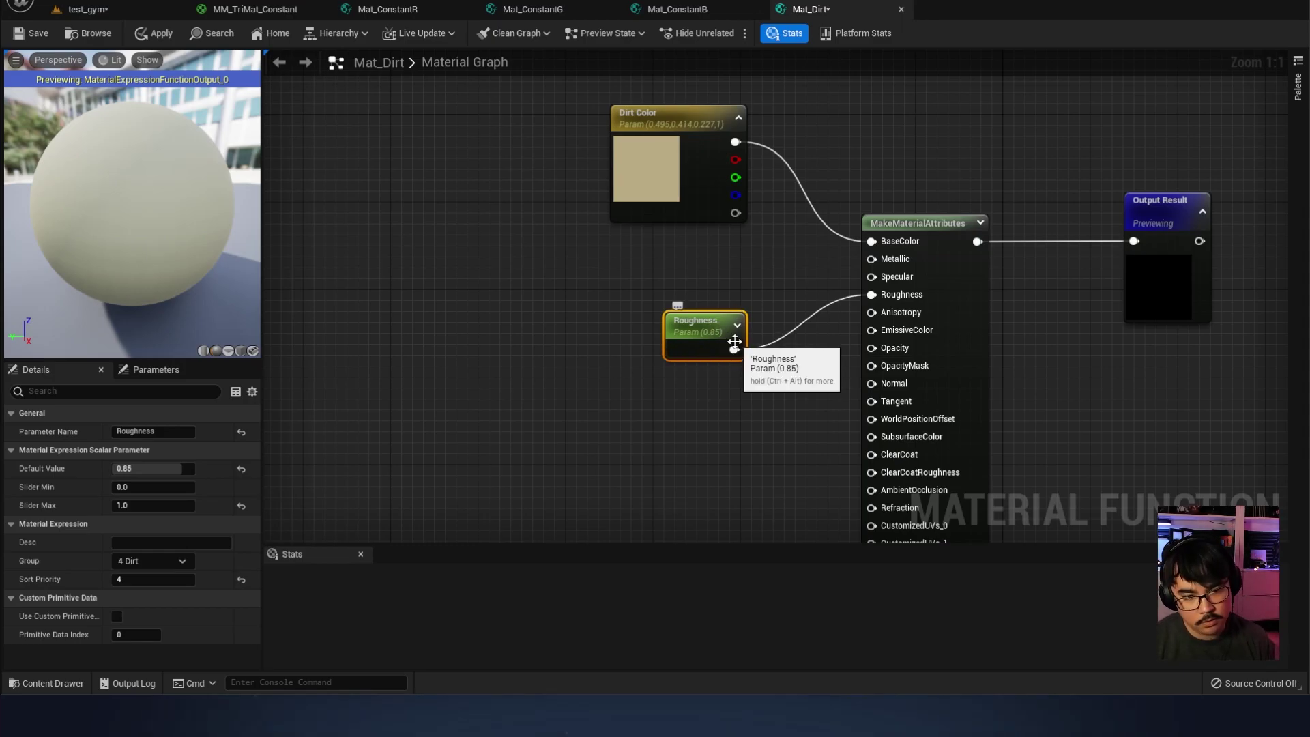
click(691, 376)
Return to MM_TriMat_Constant and shift the Mat_Dirt node slightly to line up better with the other material functions
click(264, 14)
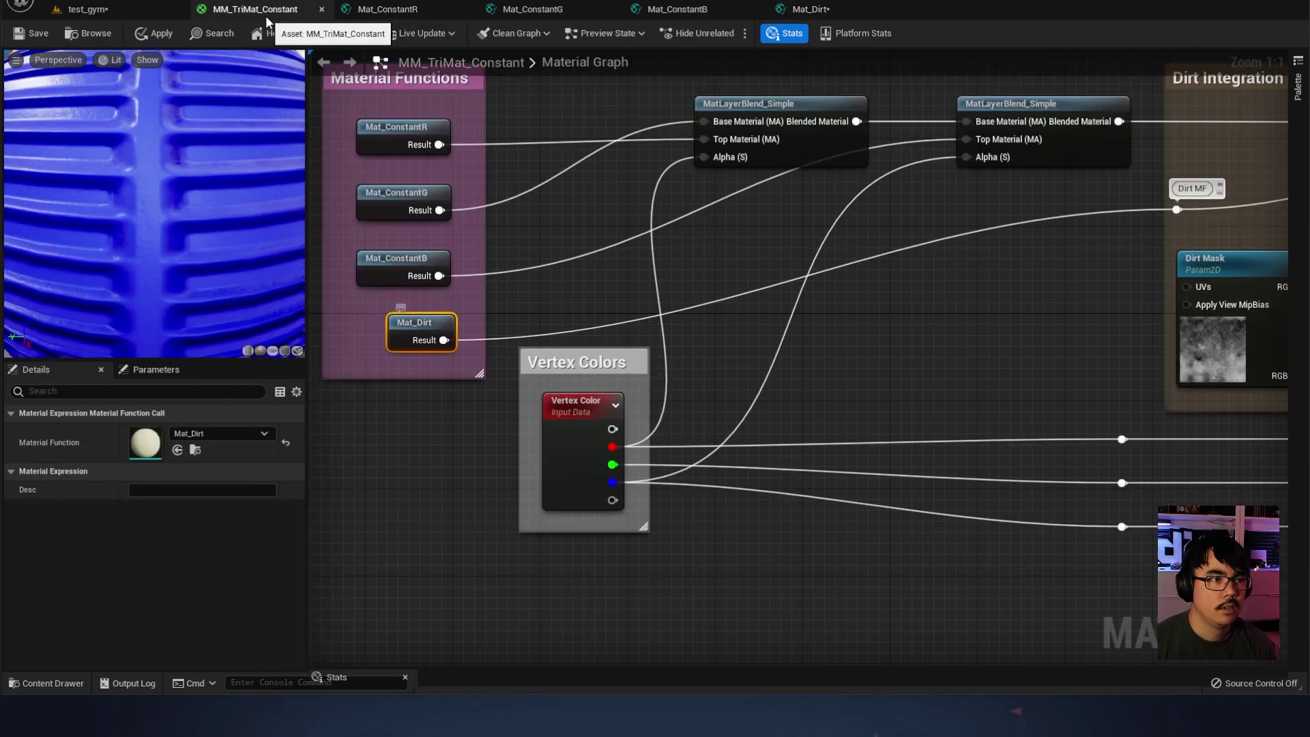
click(483, 154)
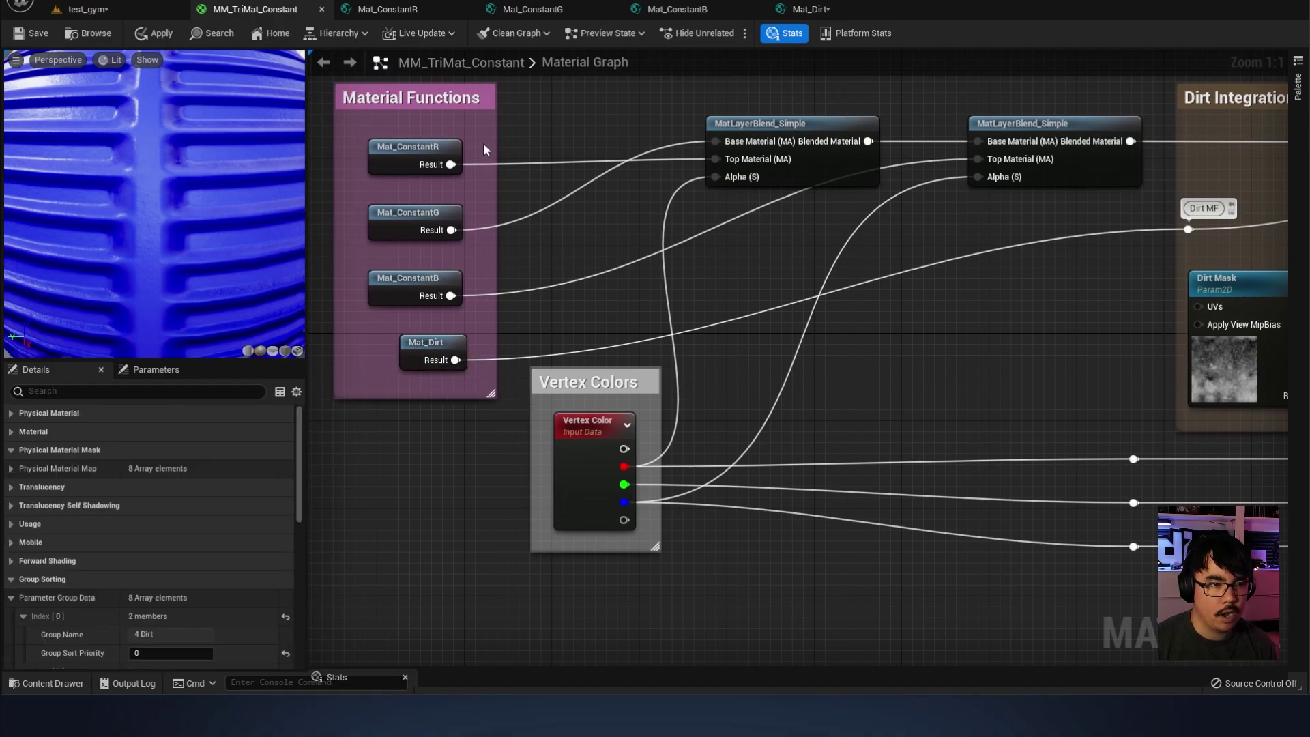
drag(457, 339, 446, 339)
drag(367, 451, 465, 154)
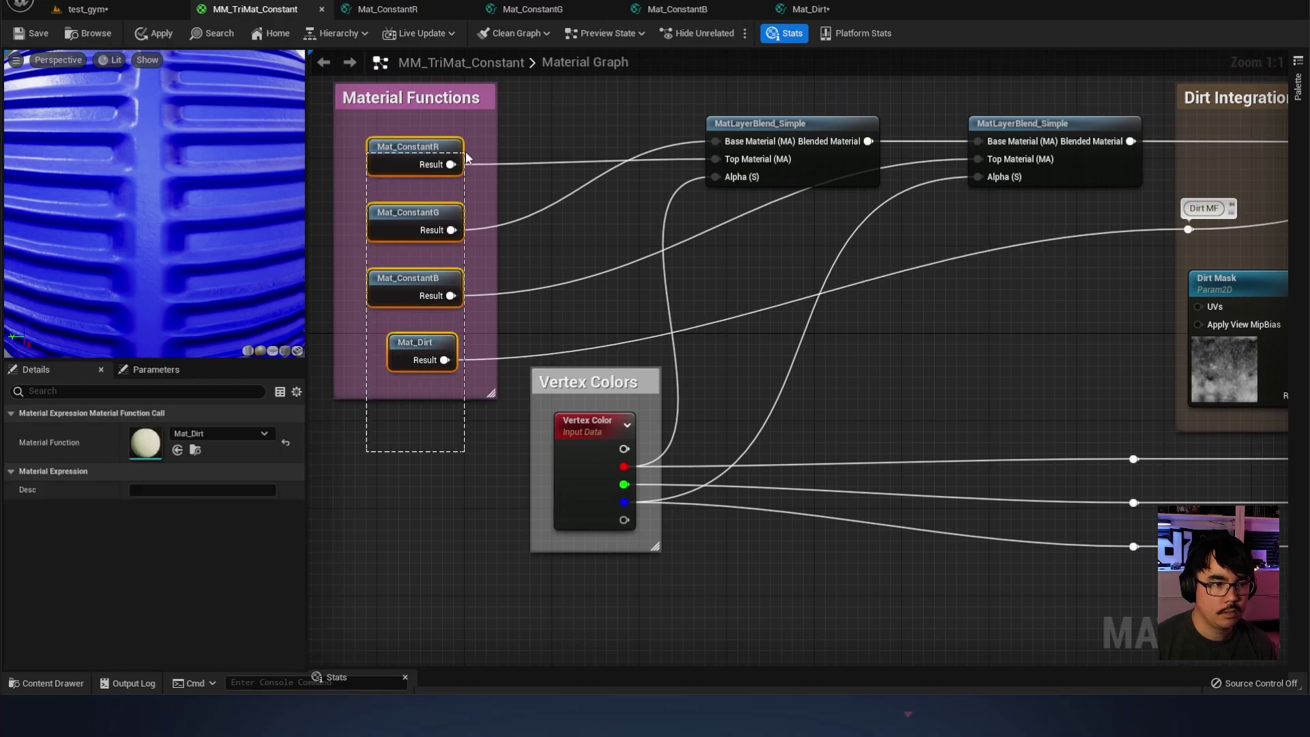
click(609, 232)
Examine the Dirt Integration group and review the settings of its Dirt Mask texture parameter
right_drag(597, 188, 583, 224)
right_drag(1084, 199, 453, 201)
right_drag(535, 172, 446, 183)
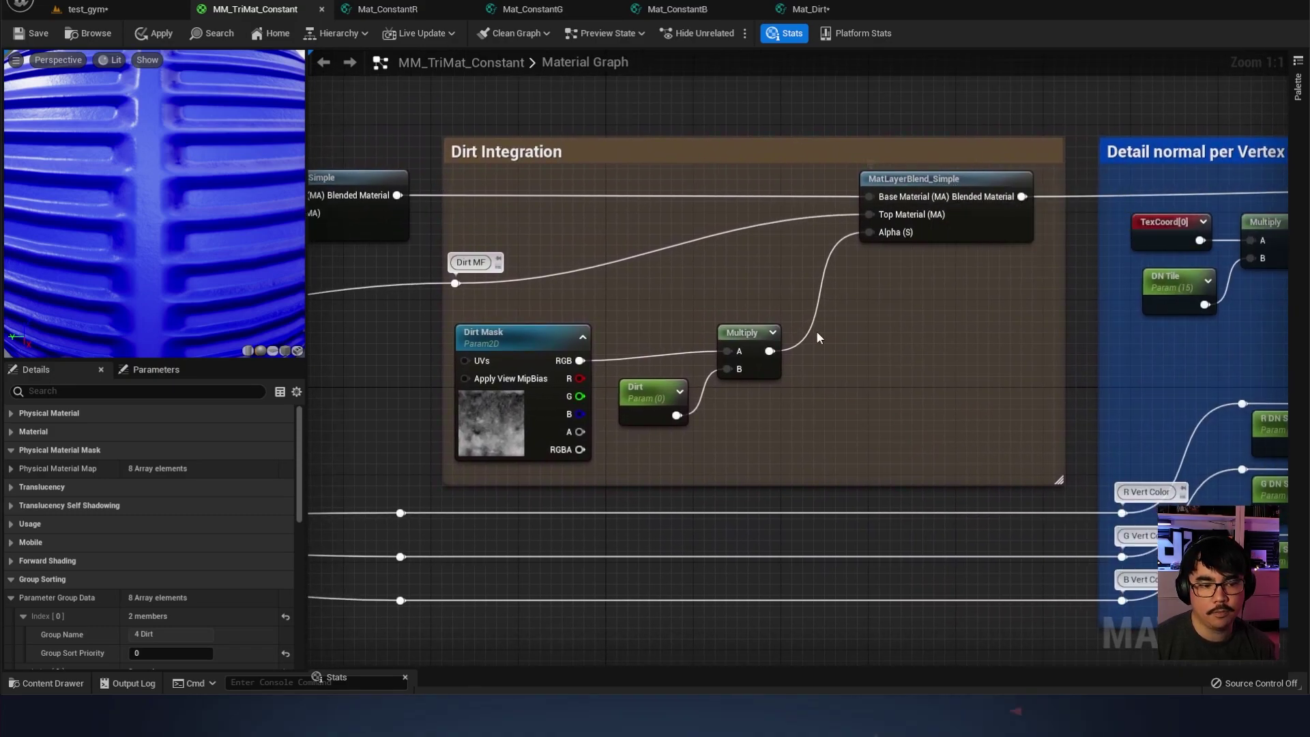
right_drag(616, 342, 669, 330)
click(567, 358)
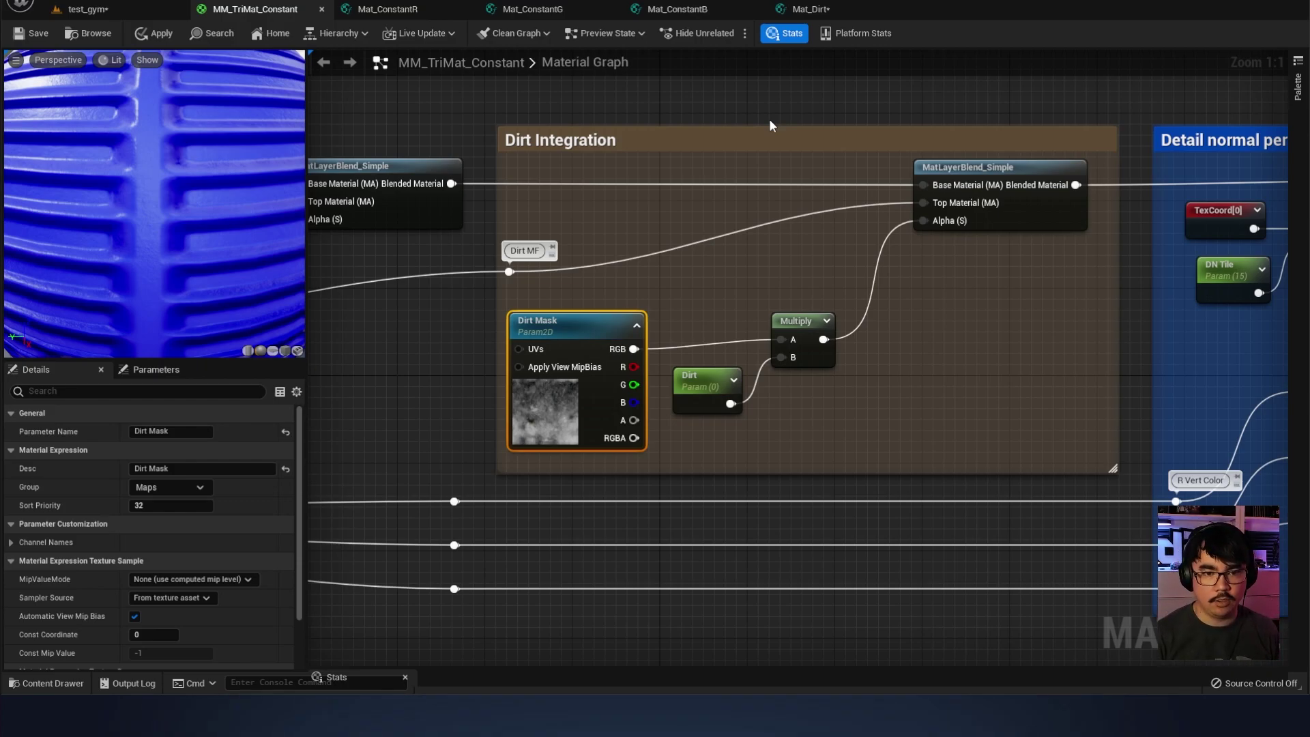
Highlight the Mat_ConstantR, Mat_ConstantG and Mat_ConstantB functions that form the base of the blend before the Dirt Integration group
scroll(768, 119, down, 3)
right_drag(765, 161, 926, 259)
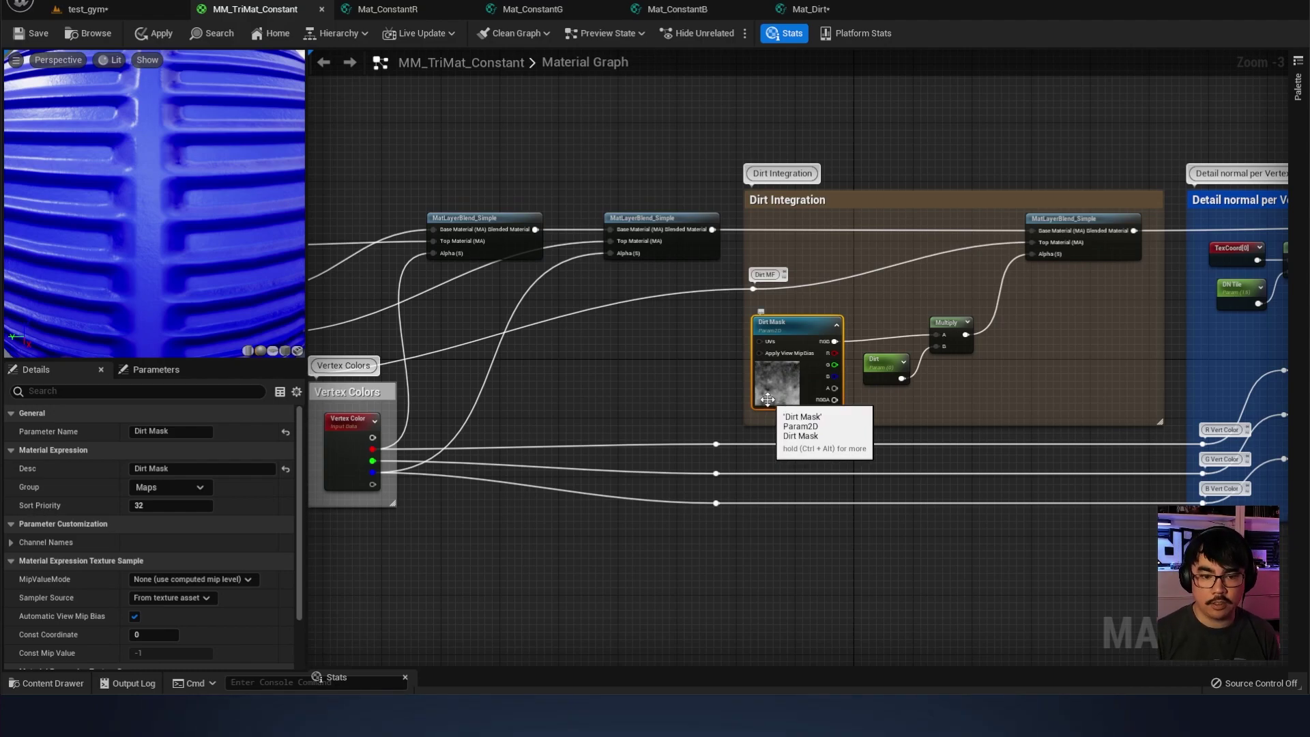
right_drag(768, 399, 816, 407)
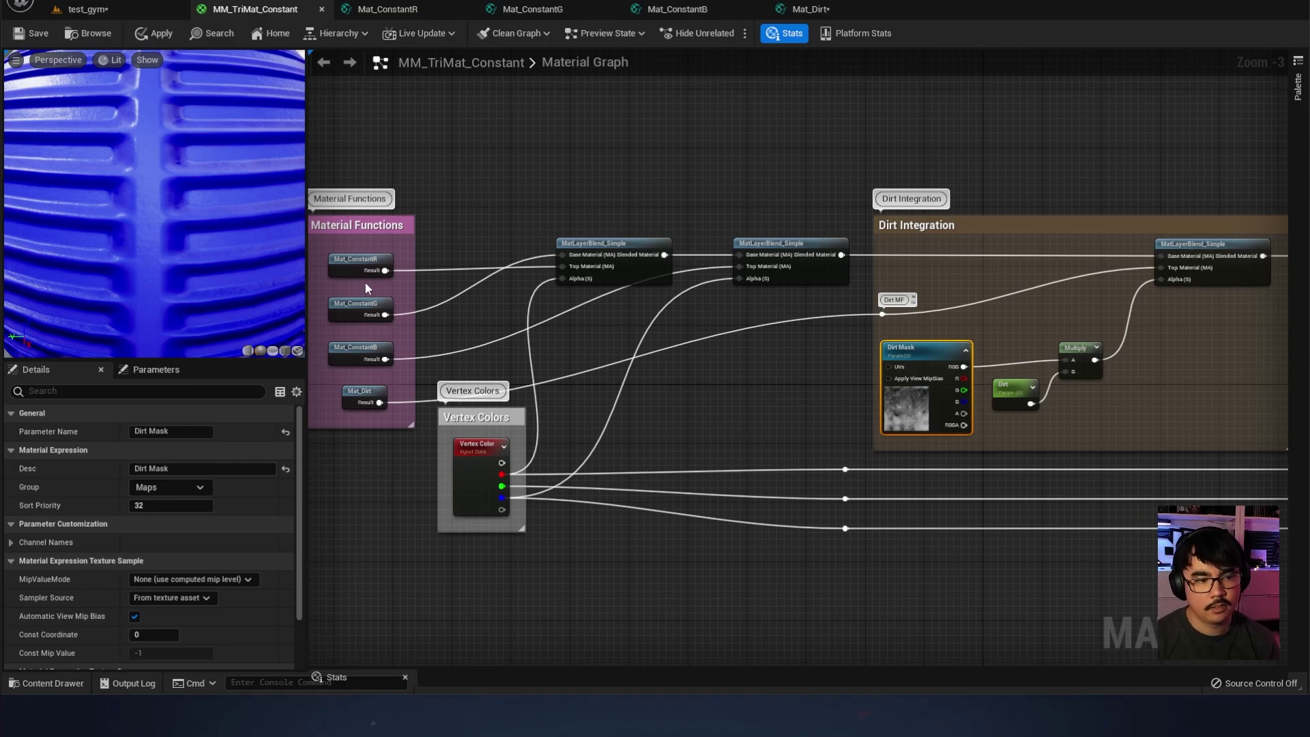
click(361, 351)
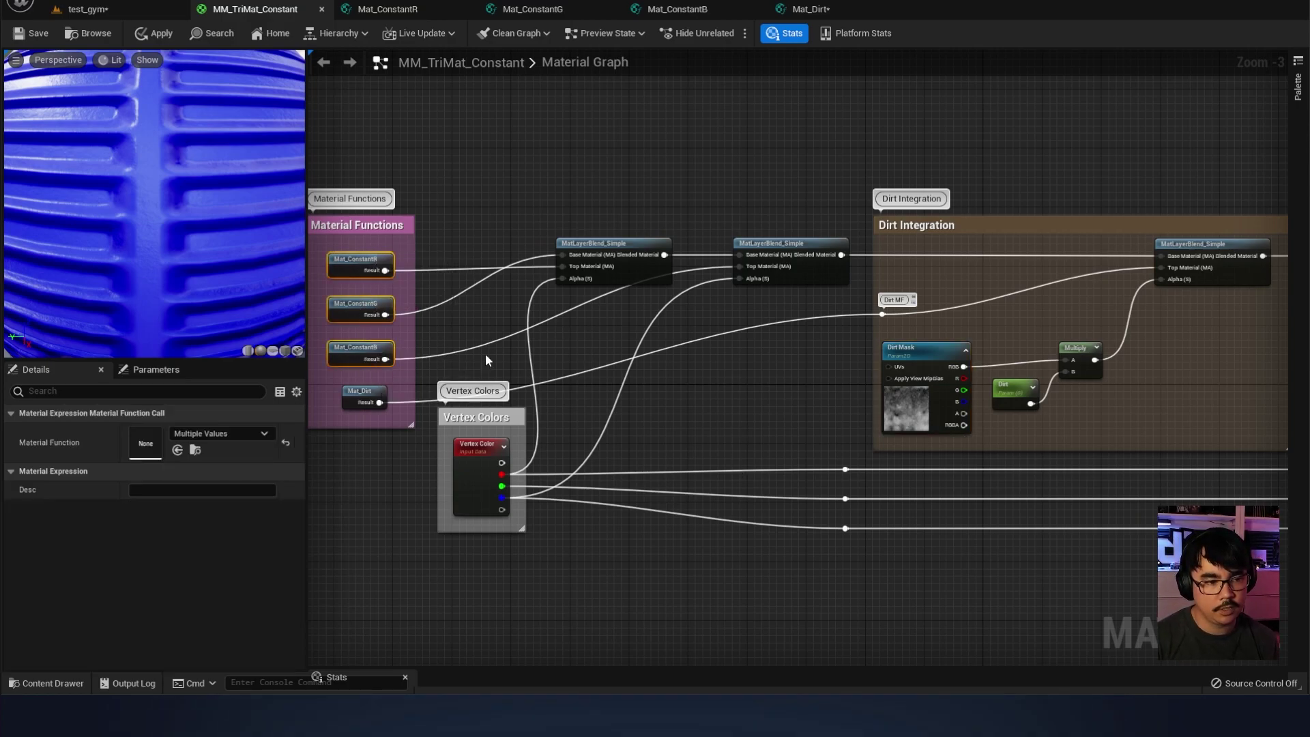
click(672, 349)
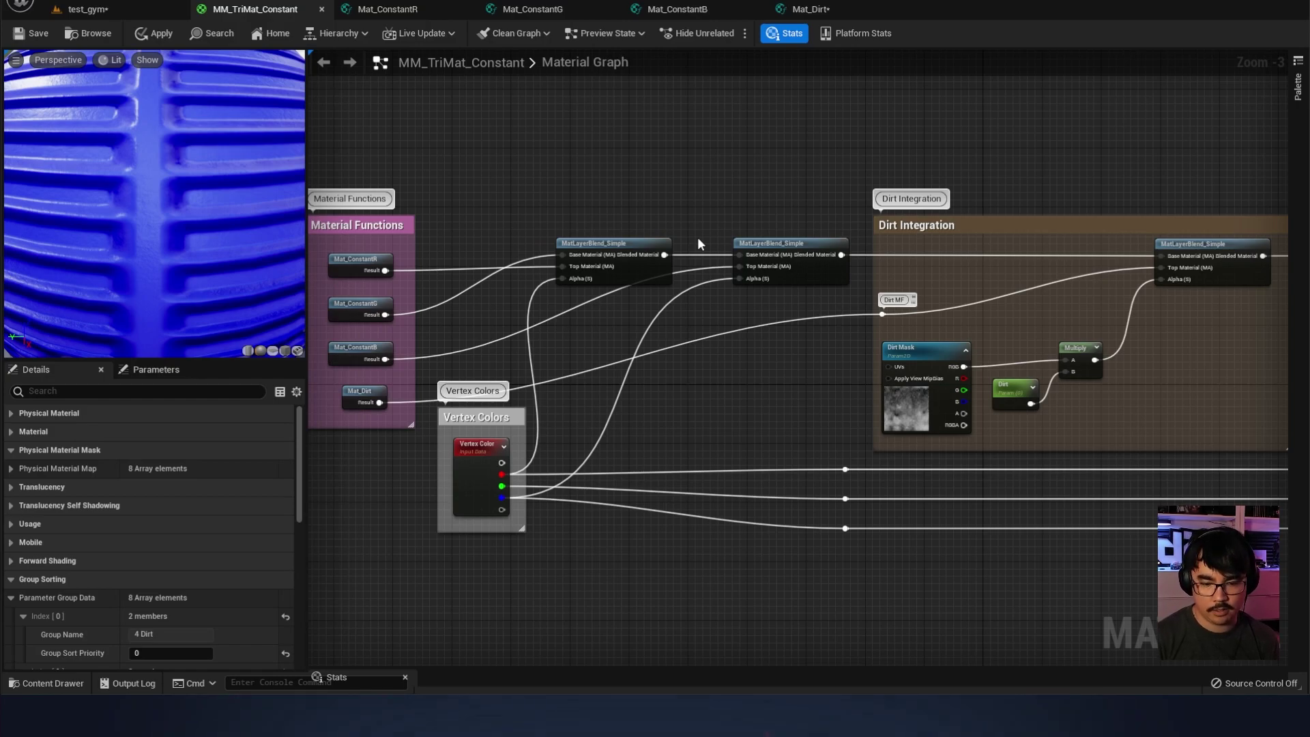
drag(455, 231, 469, 216)
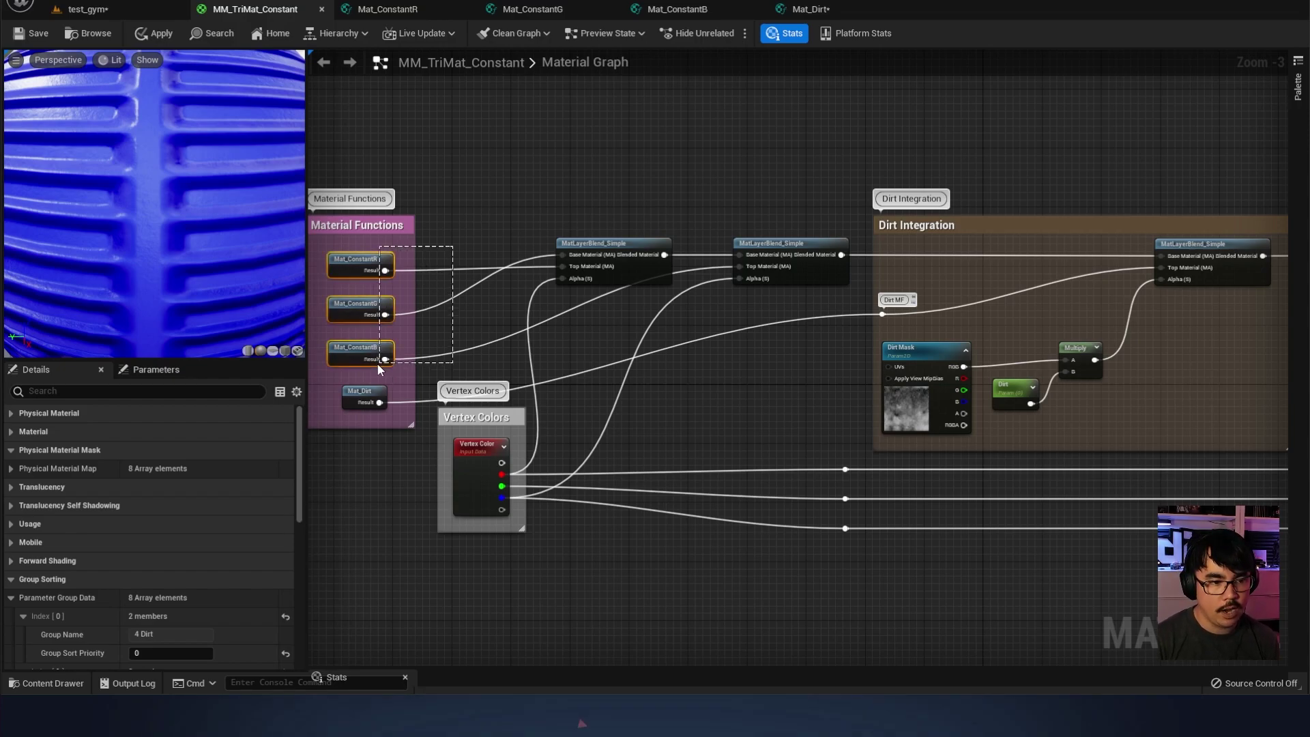
drag(410, 359, 413, 359)
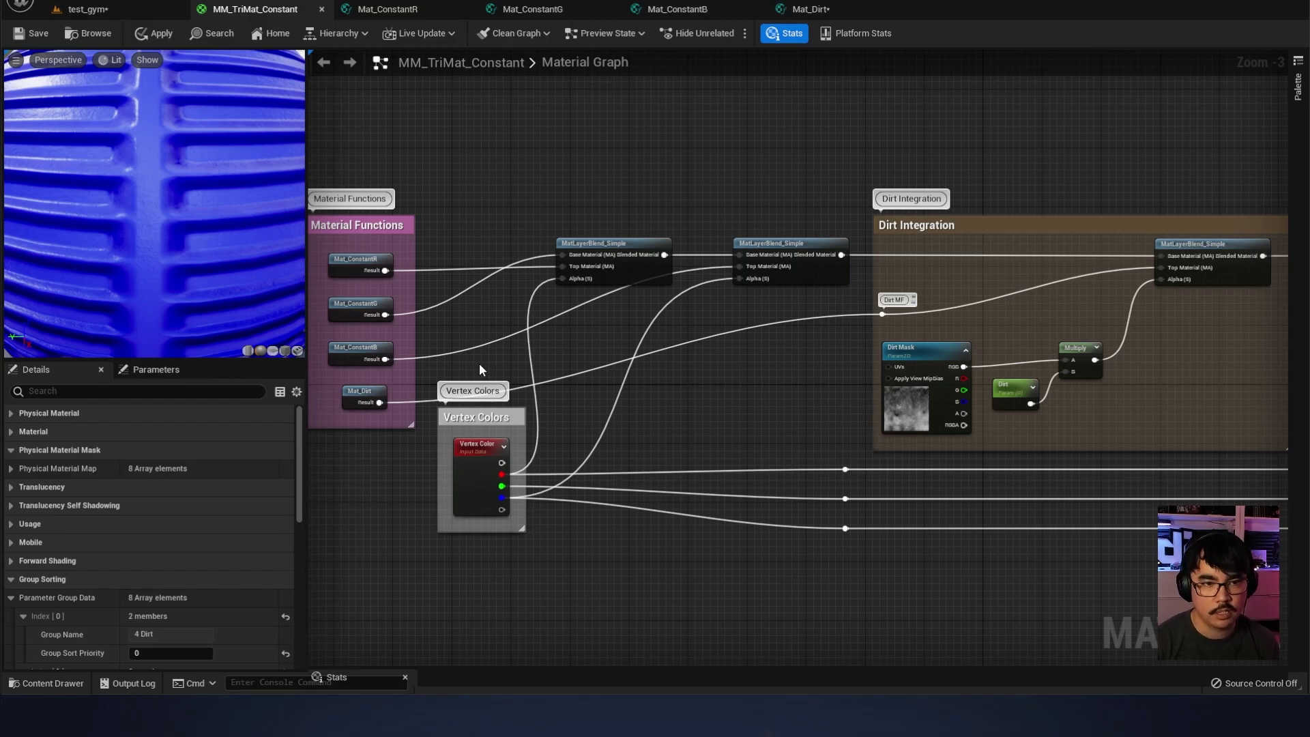
right_drag(757, 512, 475, 544)
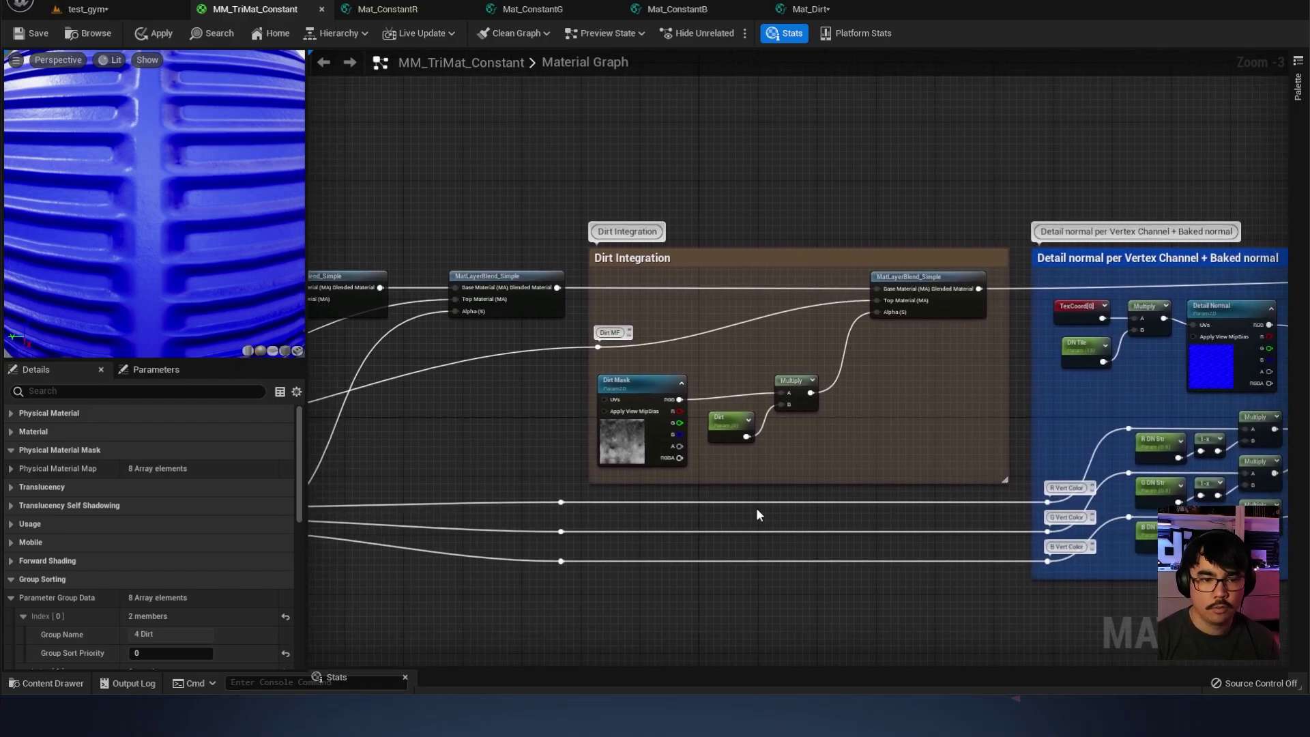
Inspect the Dirt parameter, Dirt Mask and MatLayerBlend_Simple nodes in Dirt Integration and trace their connections back to the material functions
scroll(771, 454, up, 3)
click(721, 412)
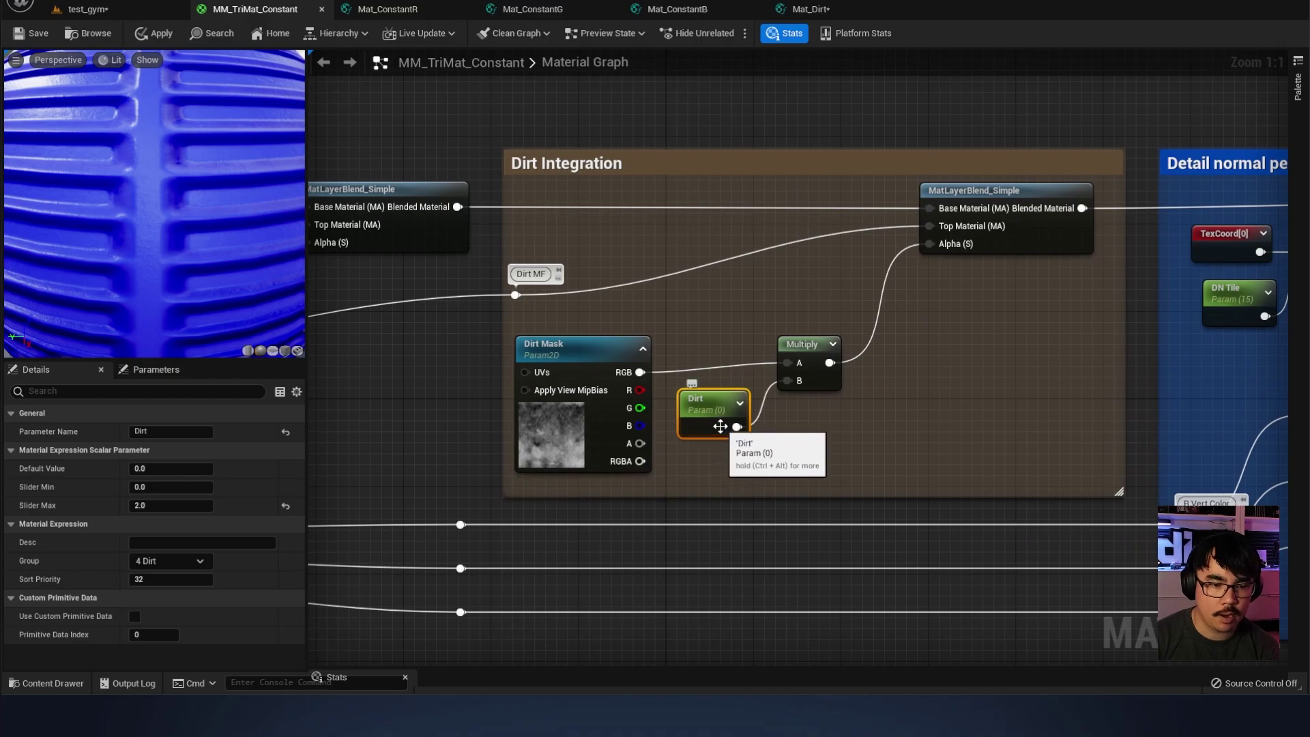
click(592, 457)
click(717, 408)
click(601, 427)
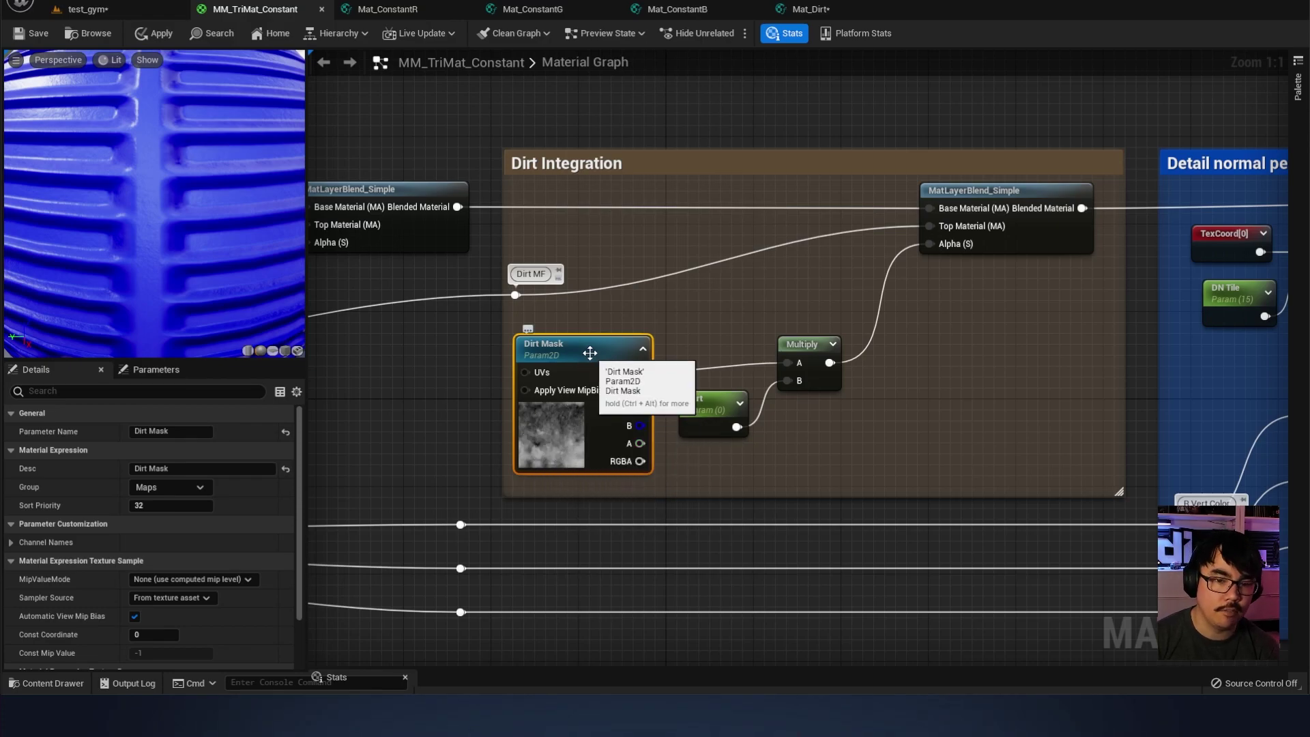
click(966, 236)
right_drag(842, 251, 900, 245)
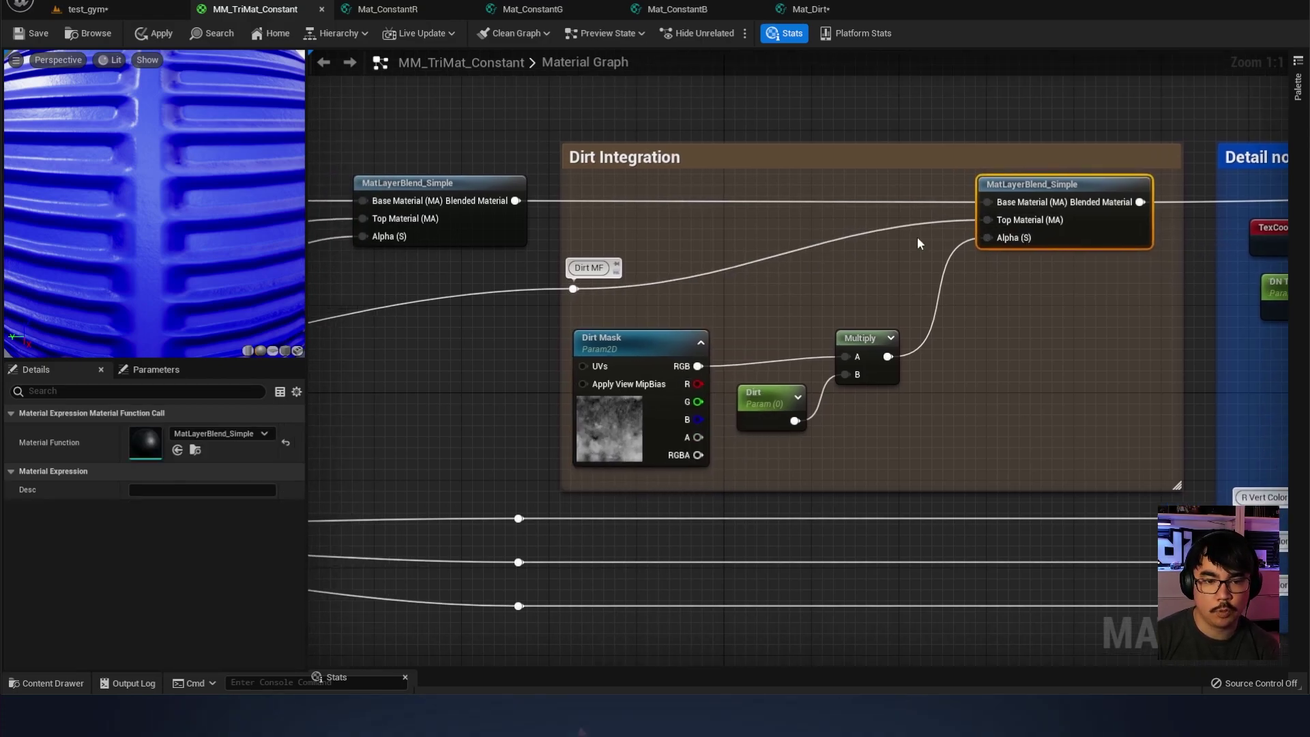
right_drag(458, 199, 557, 187)
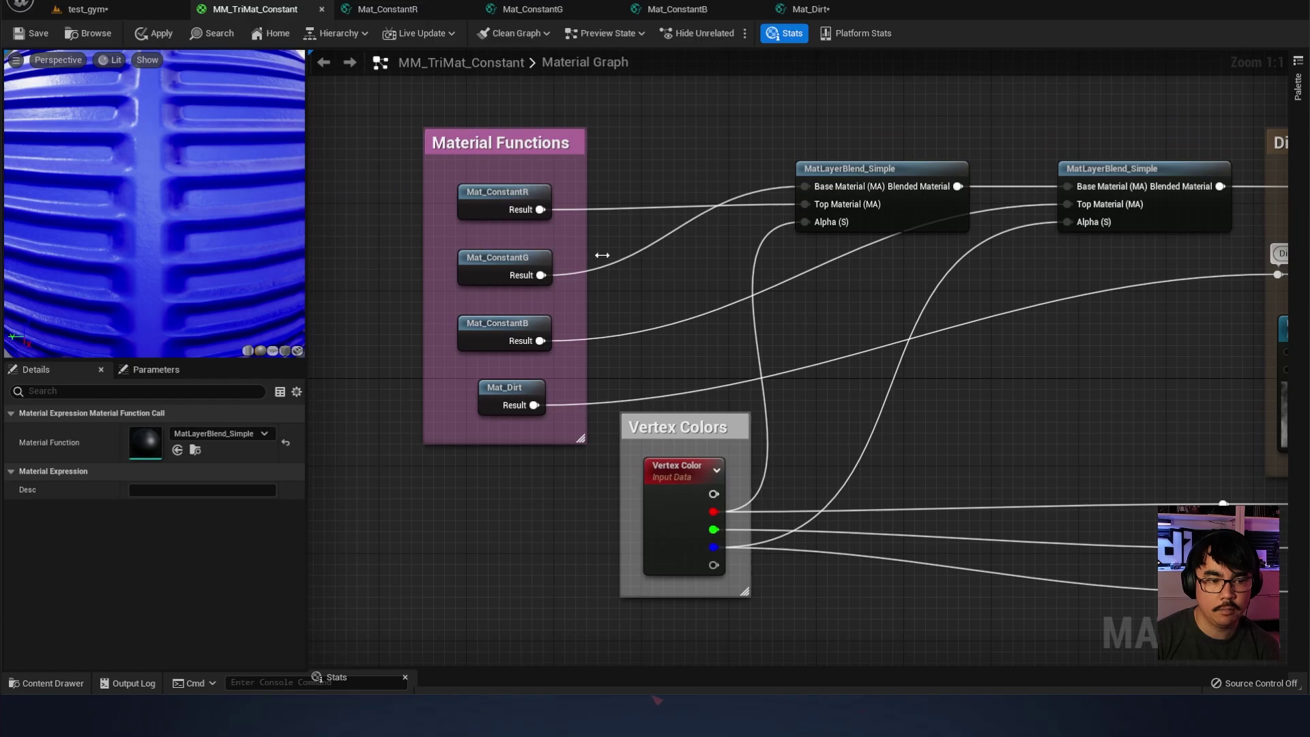
right_drag(563, 237, 328, 229)
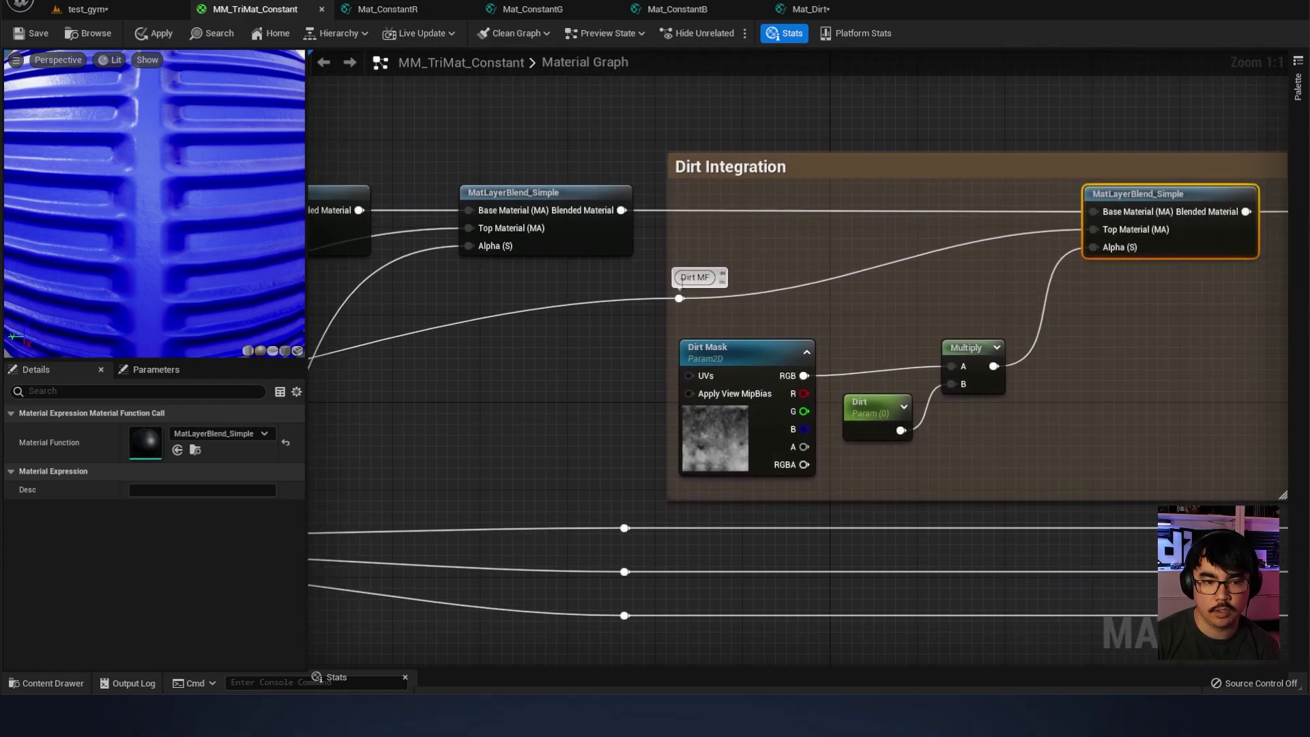
right_drag(731, 289, 867, 287)
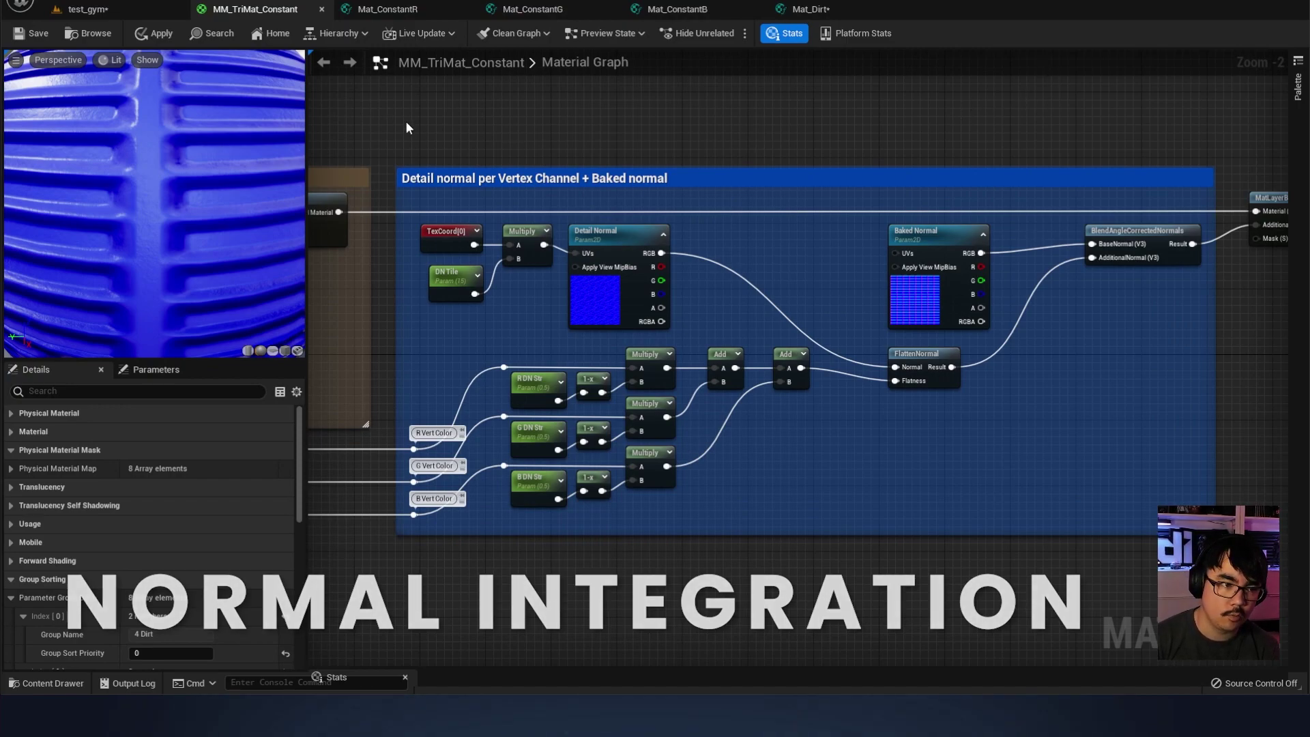
Look over the whole "Detail normal per Vertex Channel + Baked normal" group
drag(461, 127, 456, 119)
right_drag(457, 118, 476, 97)
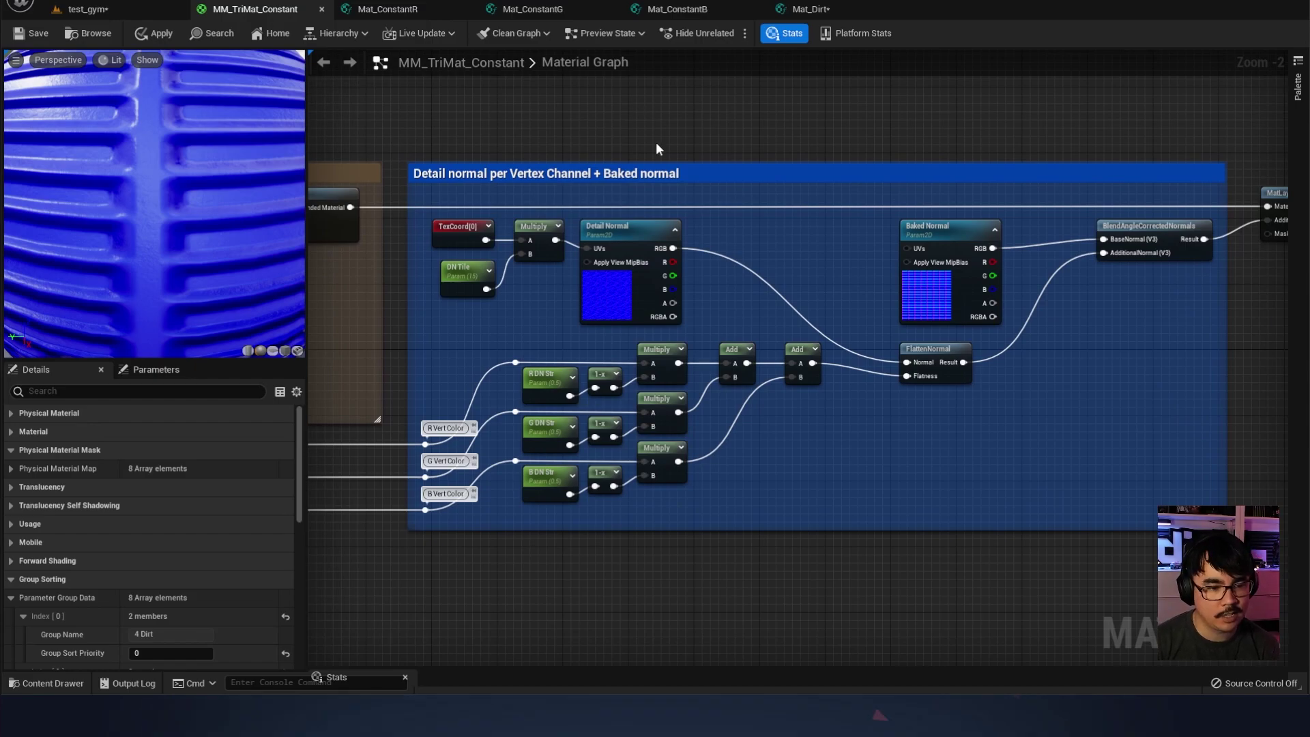
right_drag(480, 118, 656, 100)
right_drag(1094, 114, 752, 115)
right_drag(1164, 127, 707, 125)
Highlight the R DN Str, G DN Str and B DN Str parameters that control detail normal strength per channel
click(598, 377)
click(594, 432)
click(604, 377)
click(598, 474)
shift+click(601, 430)
shift+click(599, 375)
click(616, 334)
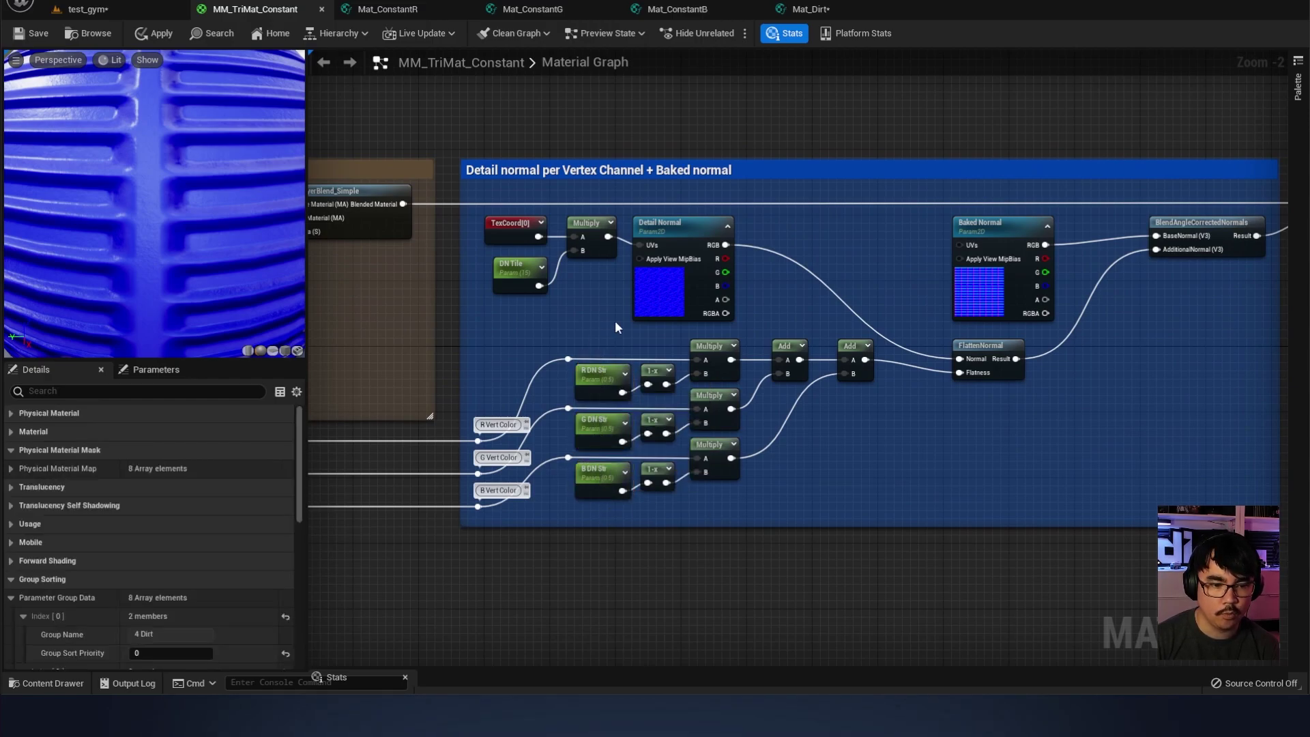
Follow the vertex color wires from the detail normal group back to the Vertex Color node
right_drag(737, 467, 762, 452)
right_drag(455, 542, 924, 489)
right_drag(392, 507, 833, 481)
Add a trial reroute node to the red vertex color wire below Dirt Integration and delete it again
click(873, 348)
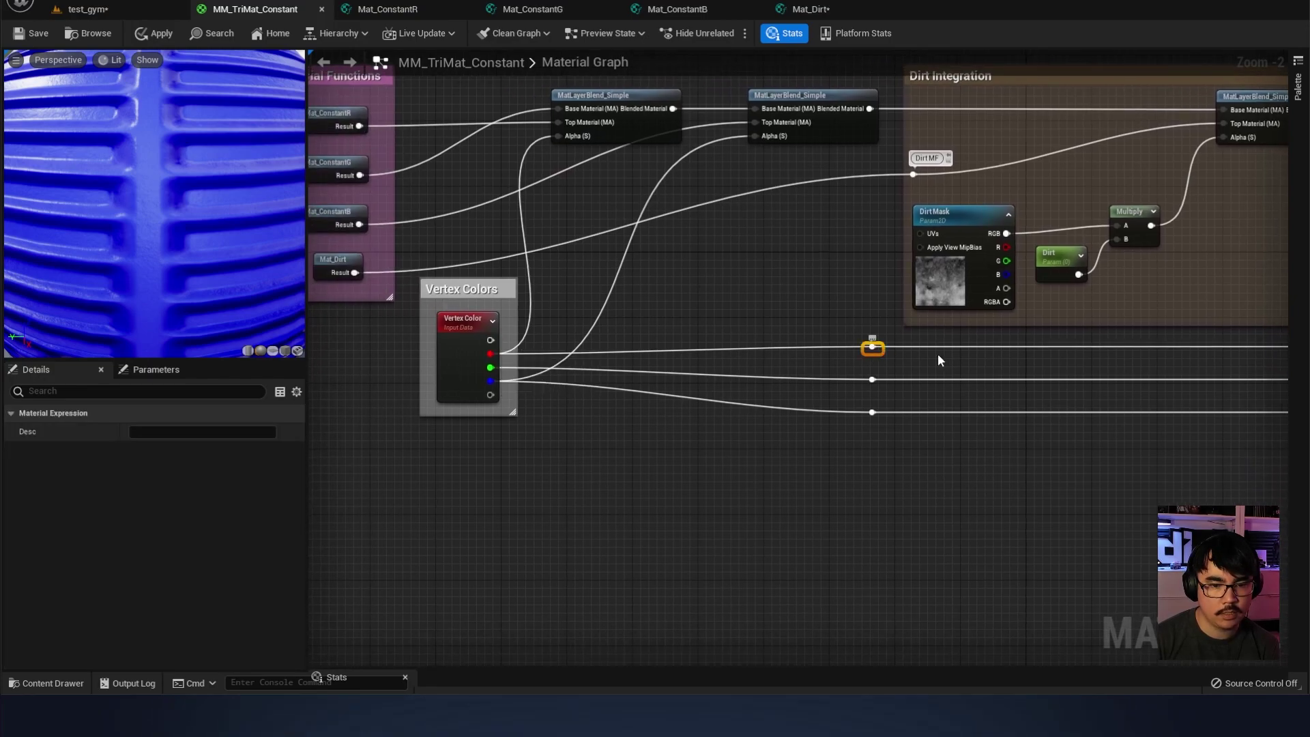
right_drag(1143, 356, 887, 347)
double_click(909, 336)
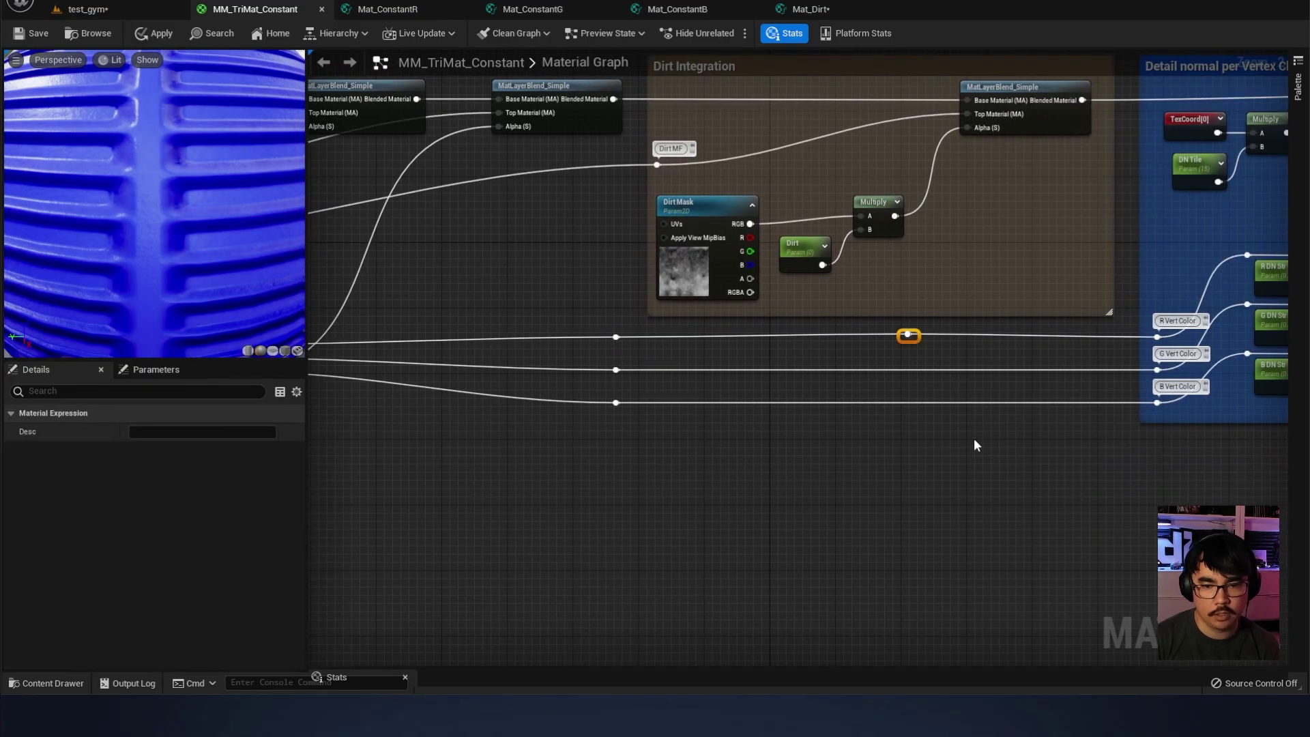
key(Delete)
Examine the labelled R, G and B Vert Color reroute nodes and the wiring through the detail normal group
right_drag(913, 342, 679, 393)
scroll(679, 392, up, 2)
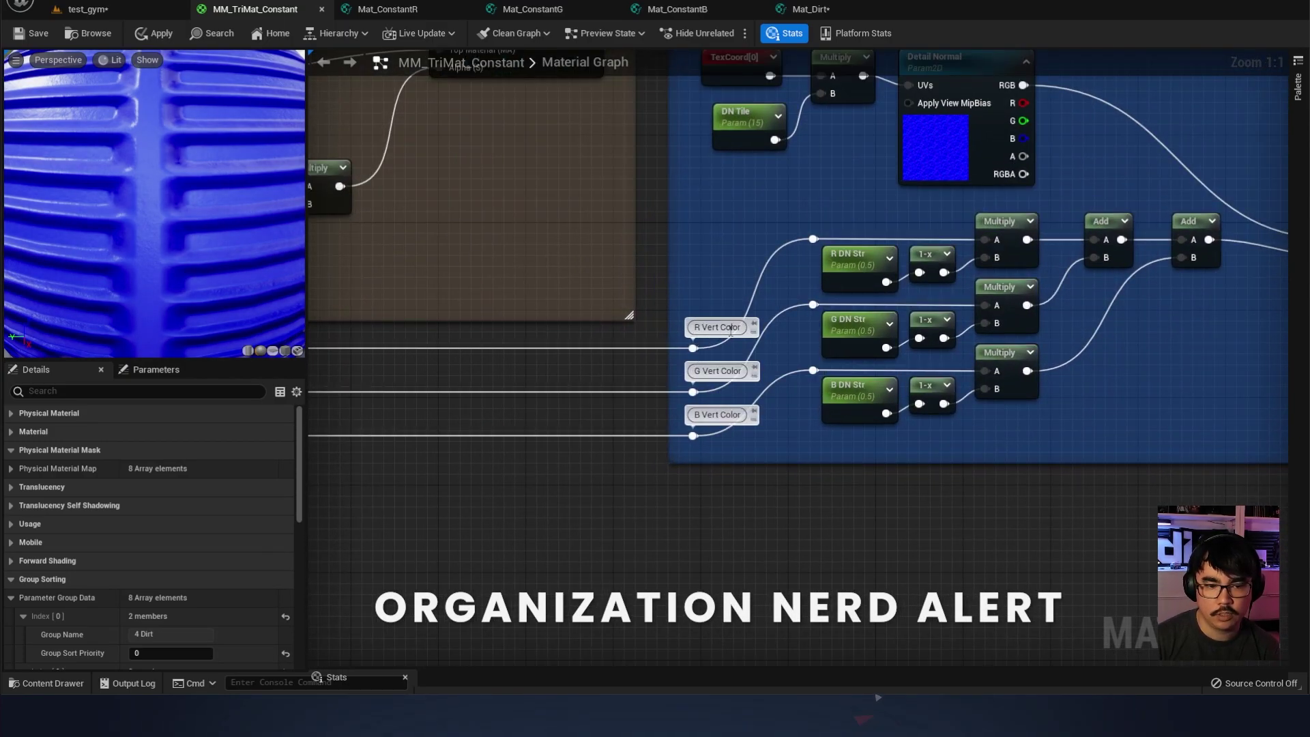
right_drag(697, 350, 419, 434)
right_drag(525, 520, 577, 500)
right_drag(674, 501, 607, 534)
right_drag(731, 529, 718, 543)
right_drag(929, 457, 813, 412)
scroll(929, 461, down, 1)
scroll(859, 455, down, 1)
scroll(797, 415, up, 1)
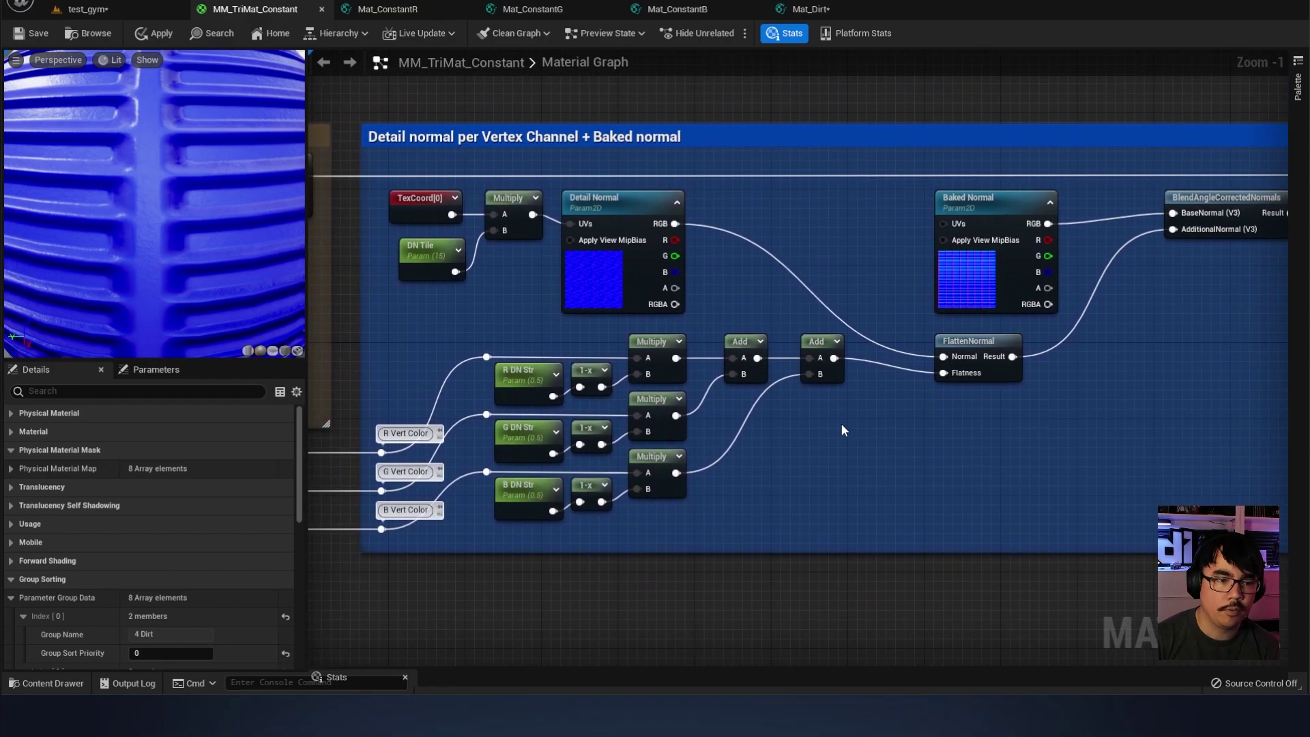
Review the Detail Normal and Baked Normal texture parameters and the BlendAngleCorrectedNormals node that combines them
click(593, 284)
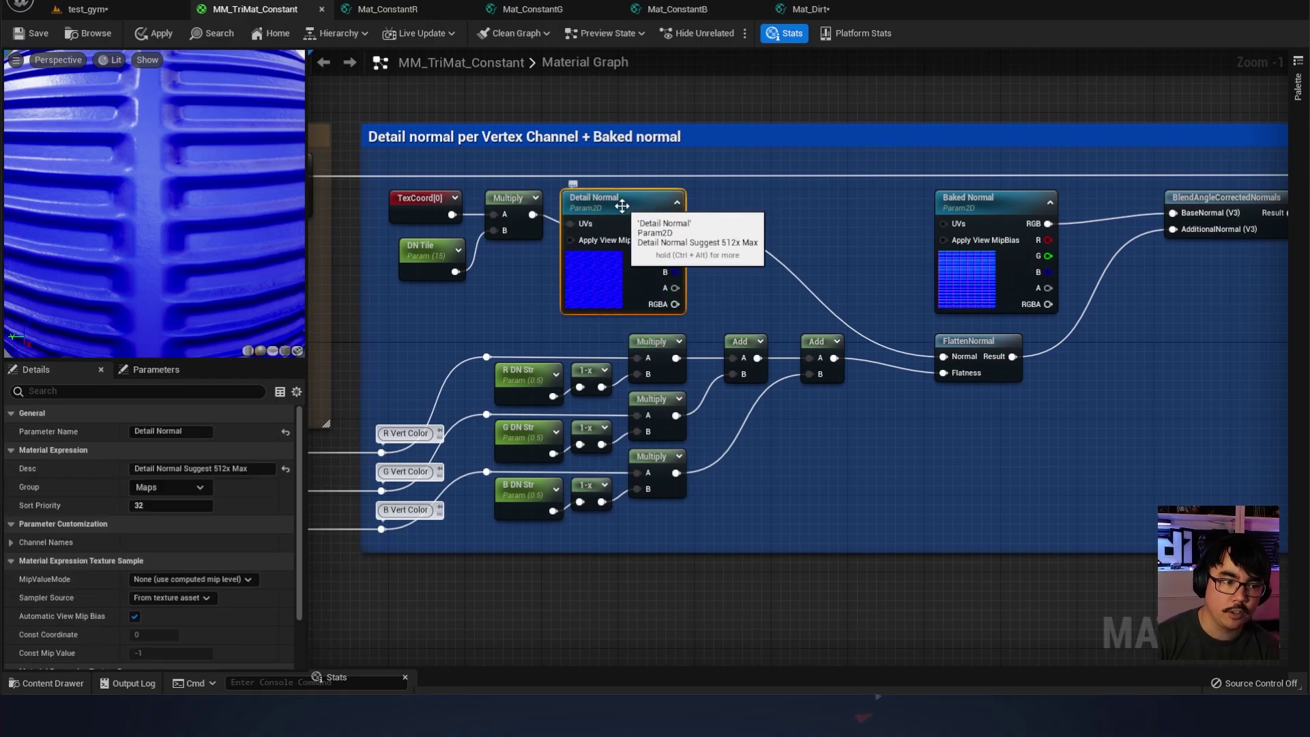
right_drag(539, 232, 600, 364)
right_drag(920, 366, 646, 352)
click(895, 278)
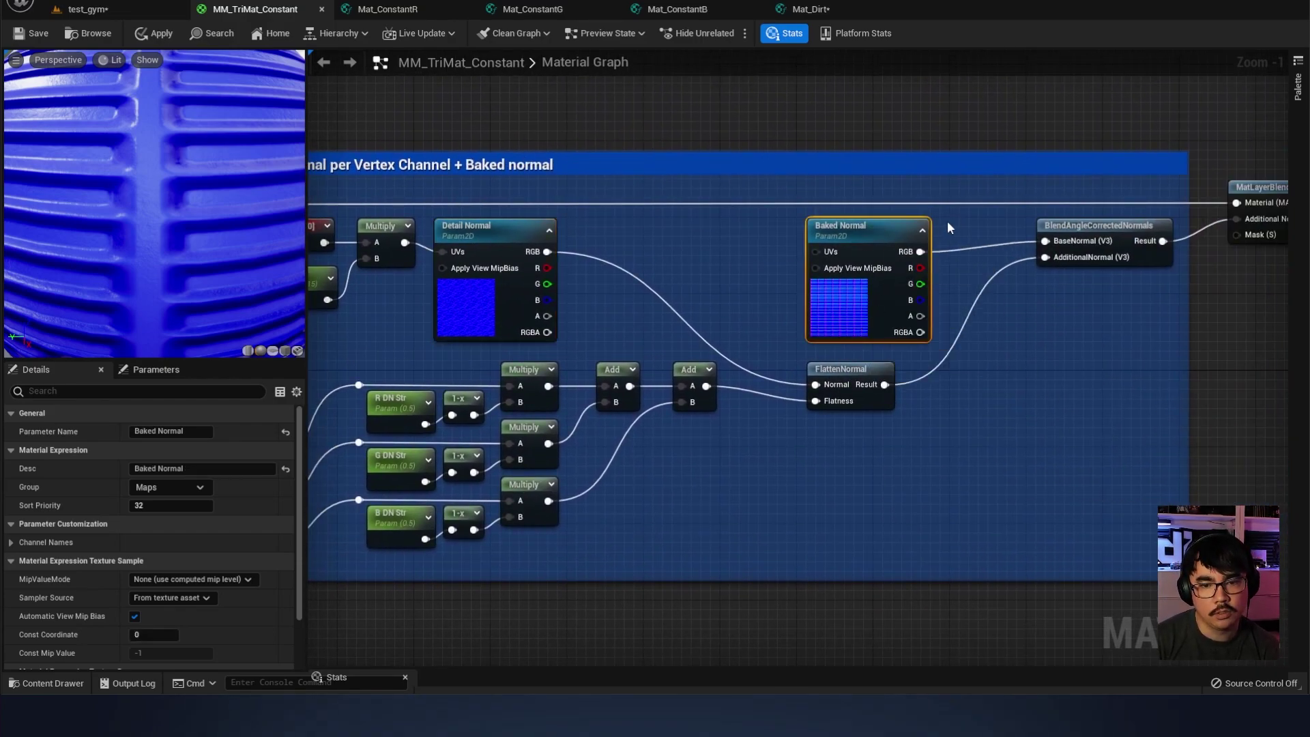
click(1104, 228)
right_drag(1091, 235, 1120, 215)
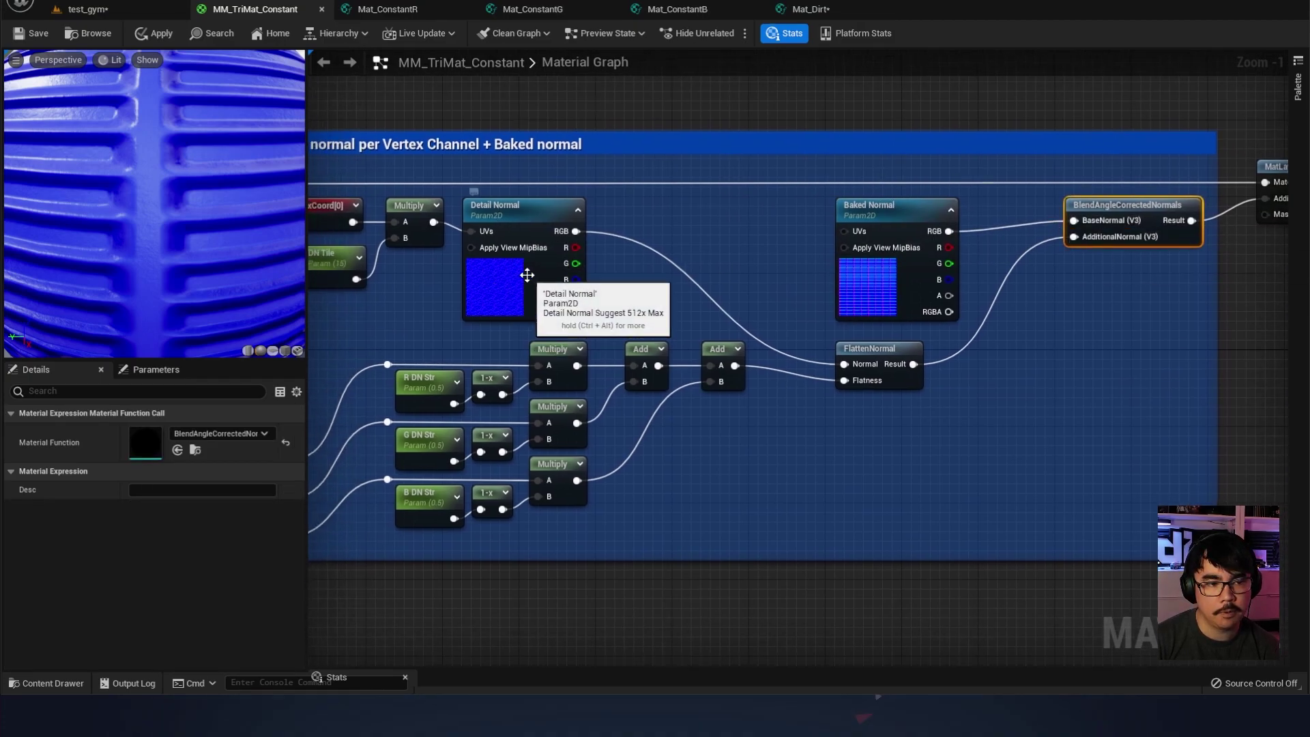
click(962, 610)
right_drag(964, 637, 1010, 627)
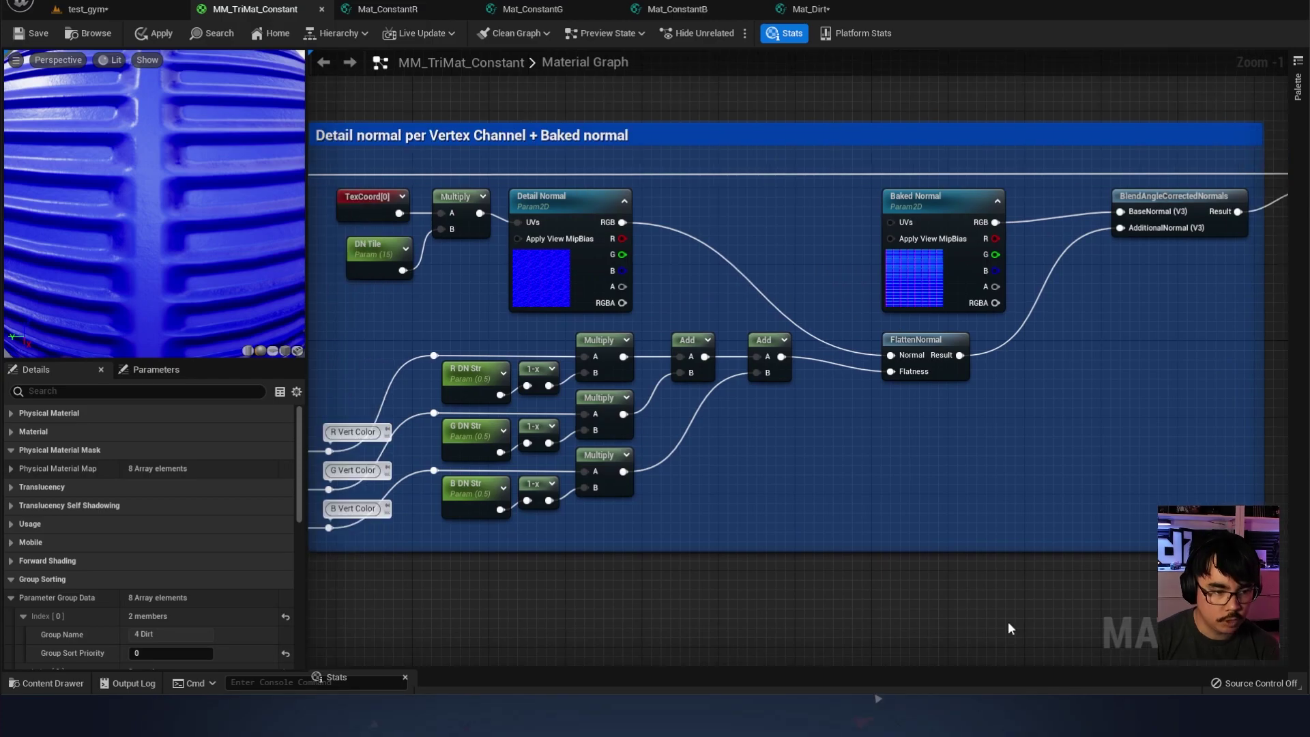
Inspect the FlattenNormal node together with the DN Tile and Detail Normal parameters that lead into it
right_drag(935, 560, 950, 564)
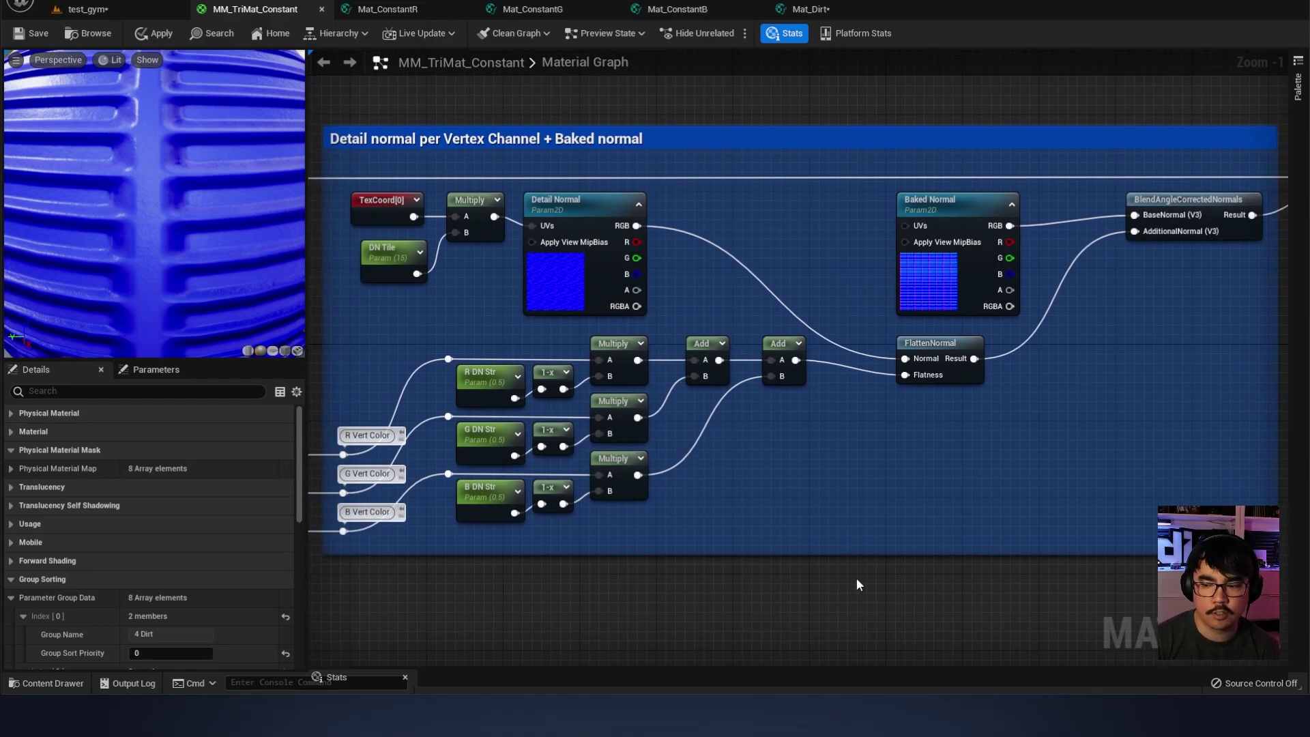
click(929, 344)
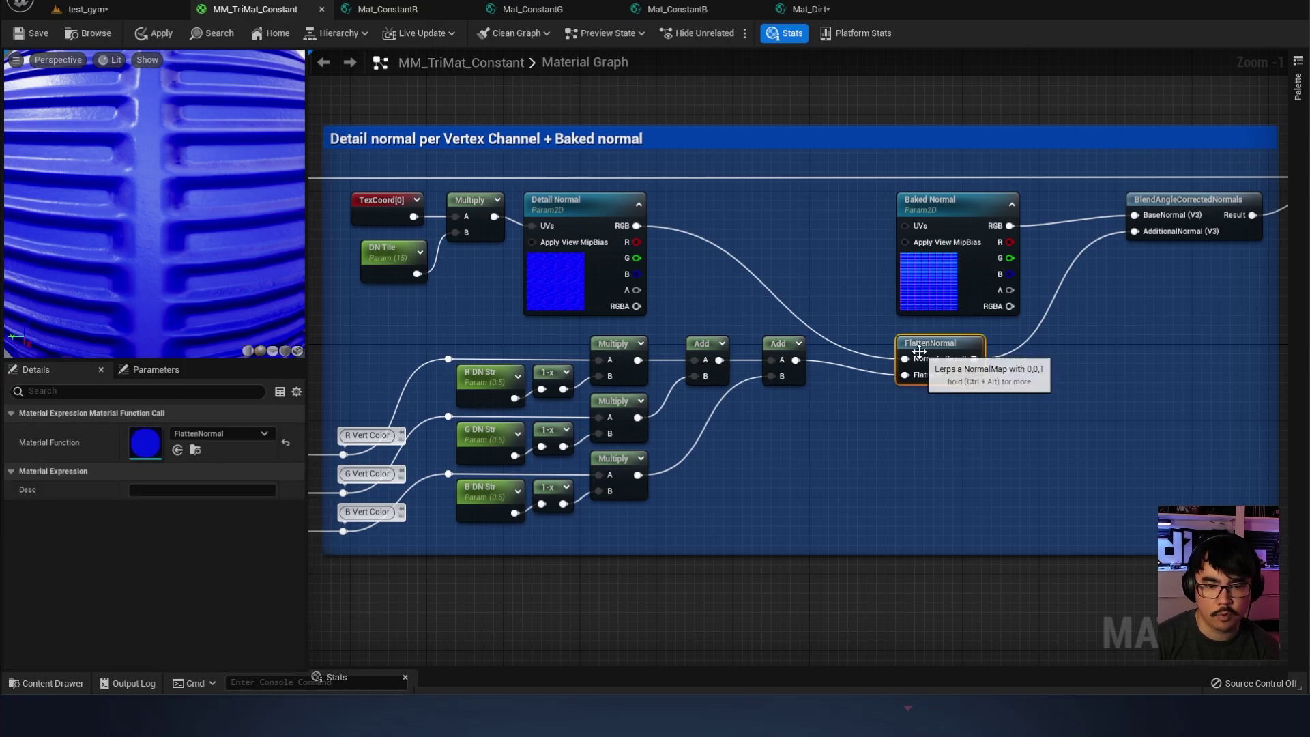
click(982, 609)
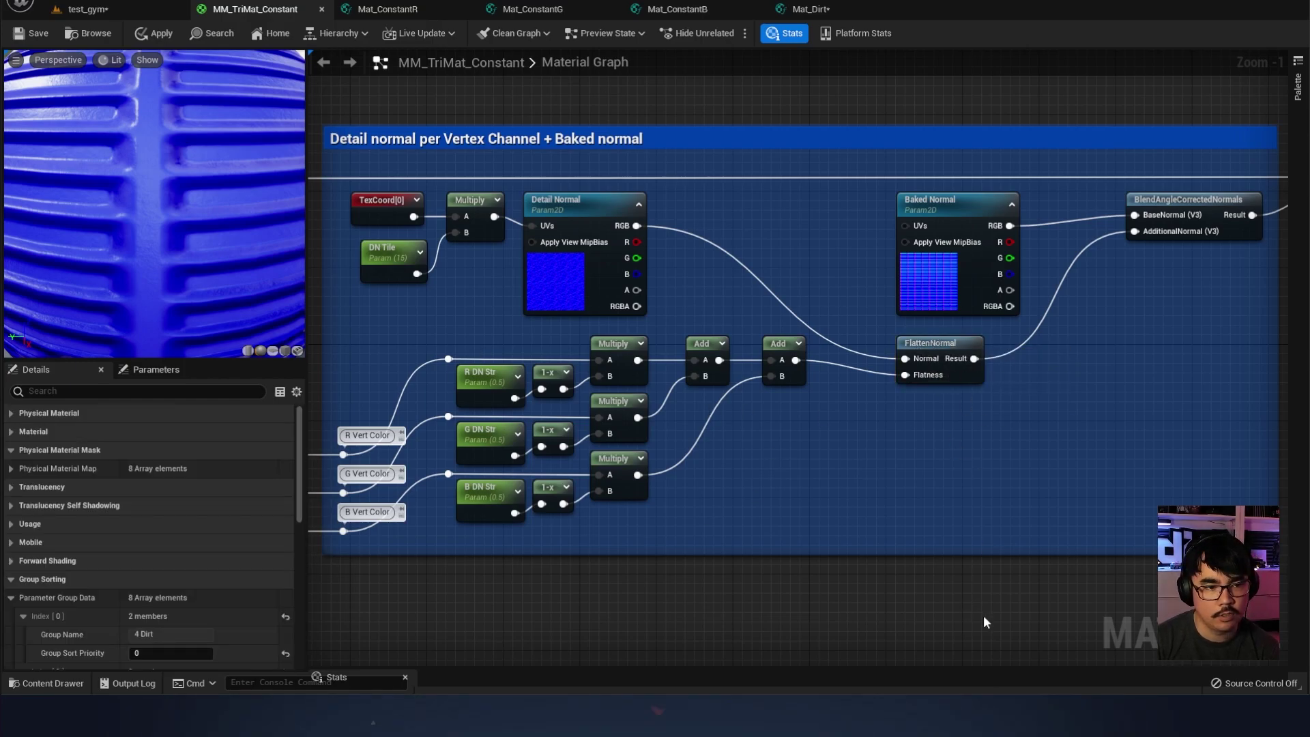
right_drag(755, 618, 769, 608)
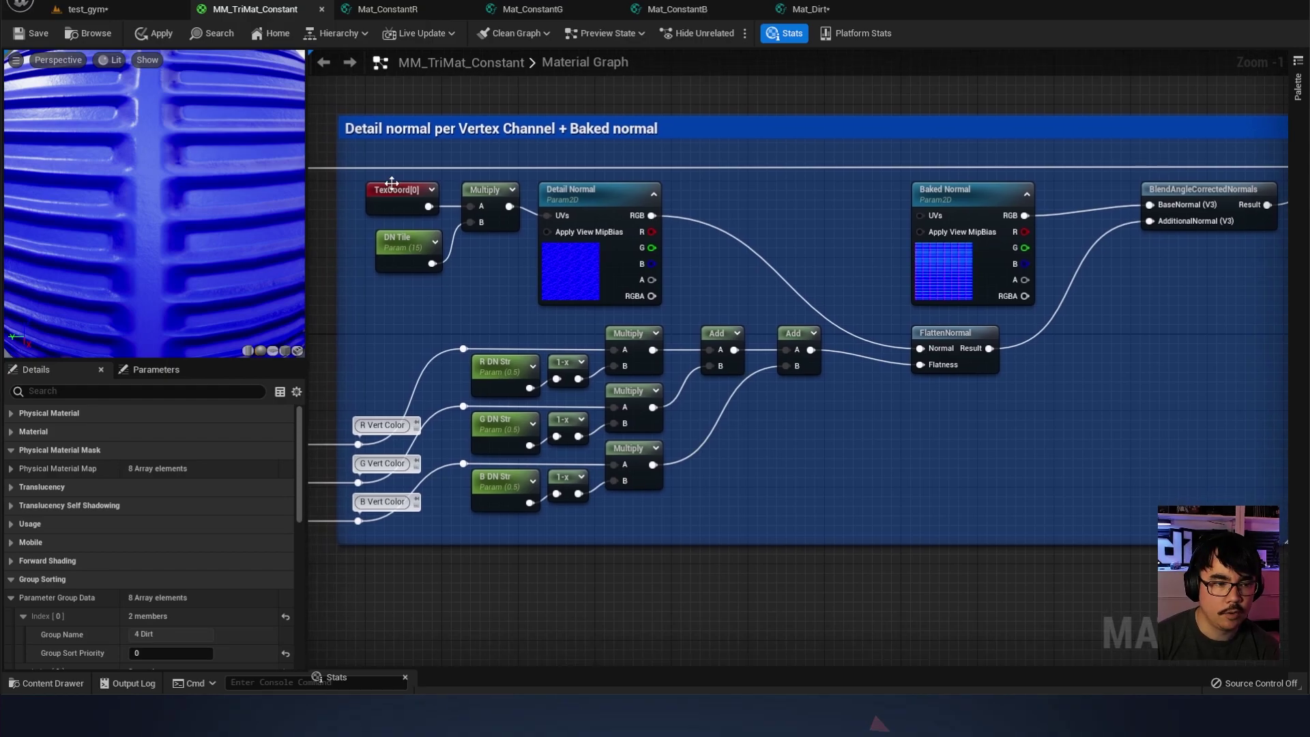
click(406, 267)
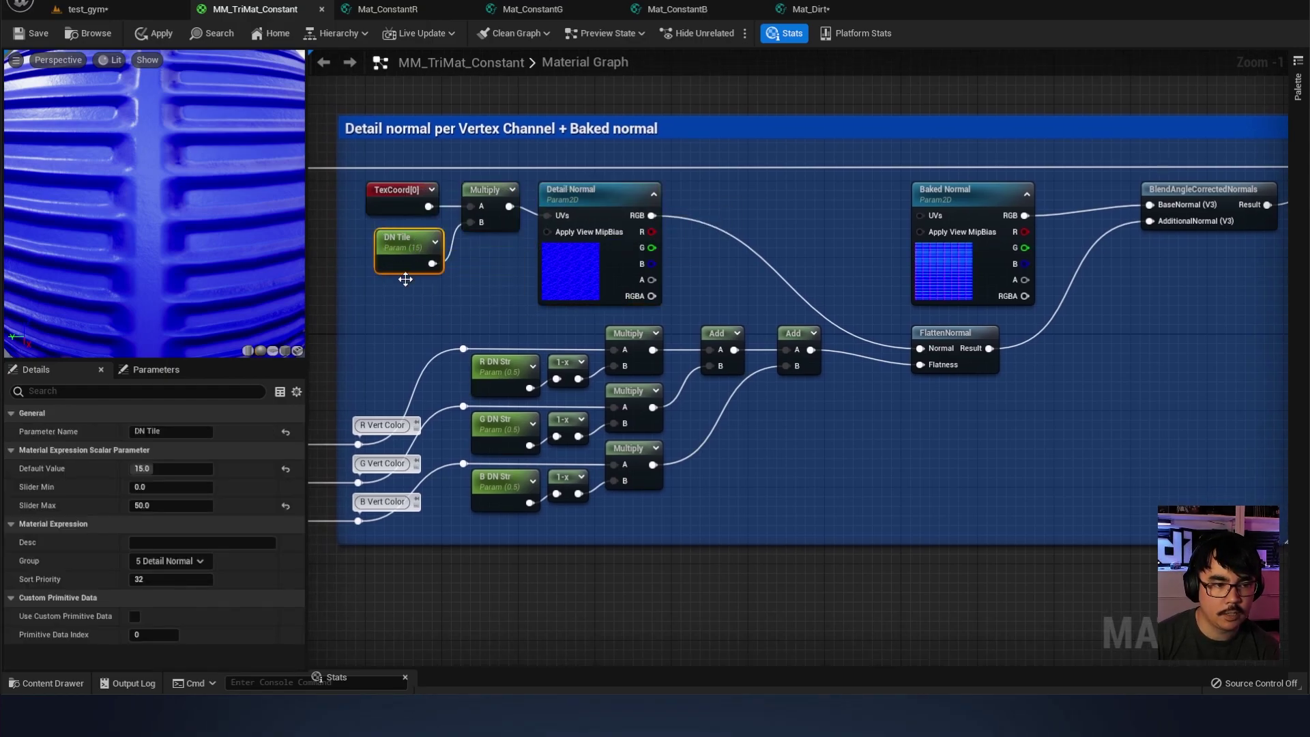
click(551, 199)
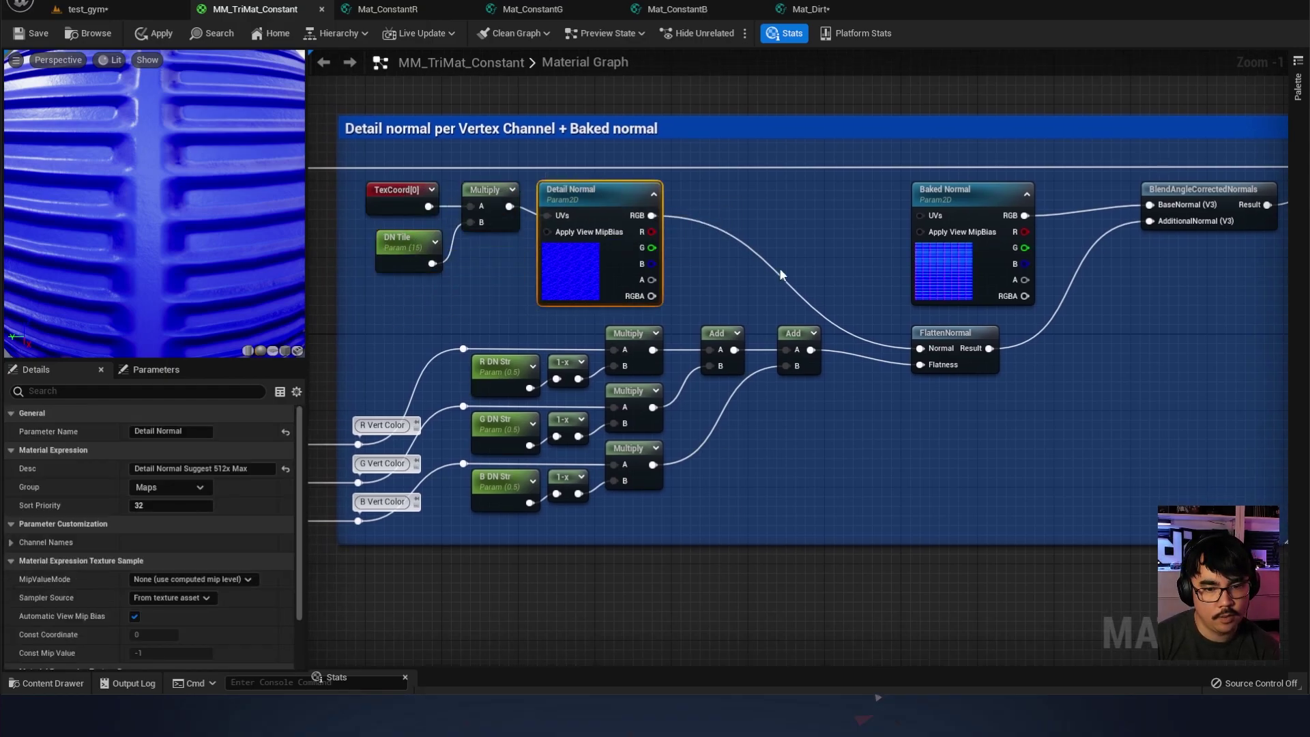
click(948, 338)
Point out the R, G and B Vert Color inputs feeding the detail normal strength multiplications
right_drag(419, 488, 449, 471)
drag(431, 575, 725, 581)
drag(473, 591, 544, 581)
scroll(544, 581, up, 1)
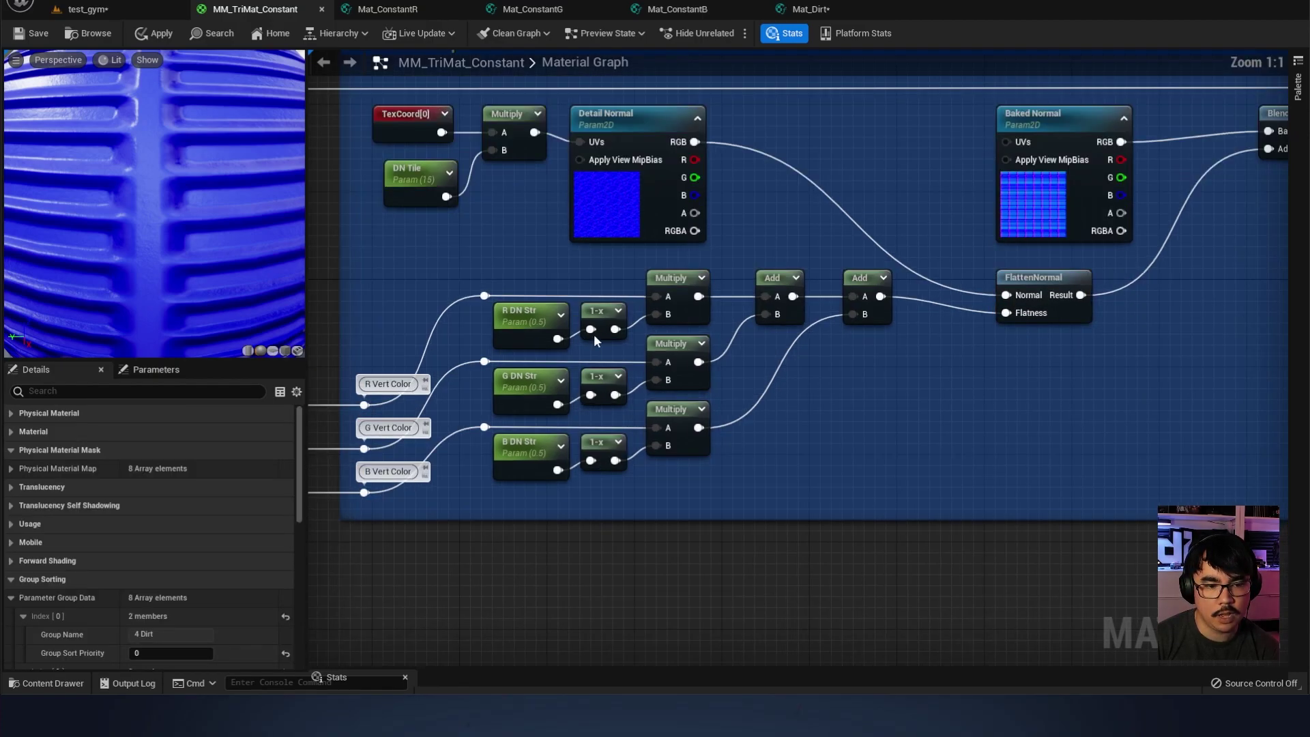
drag(357, 268, 418, 572)
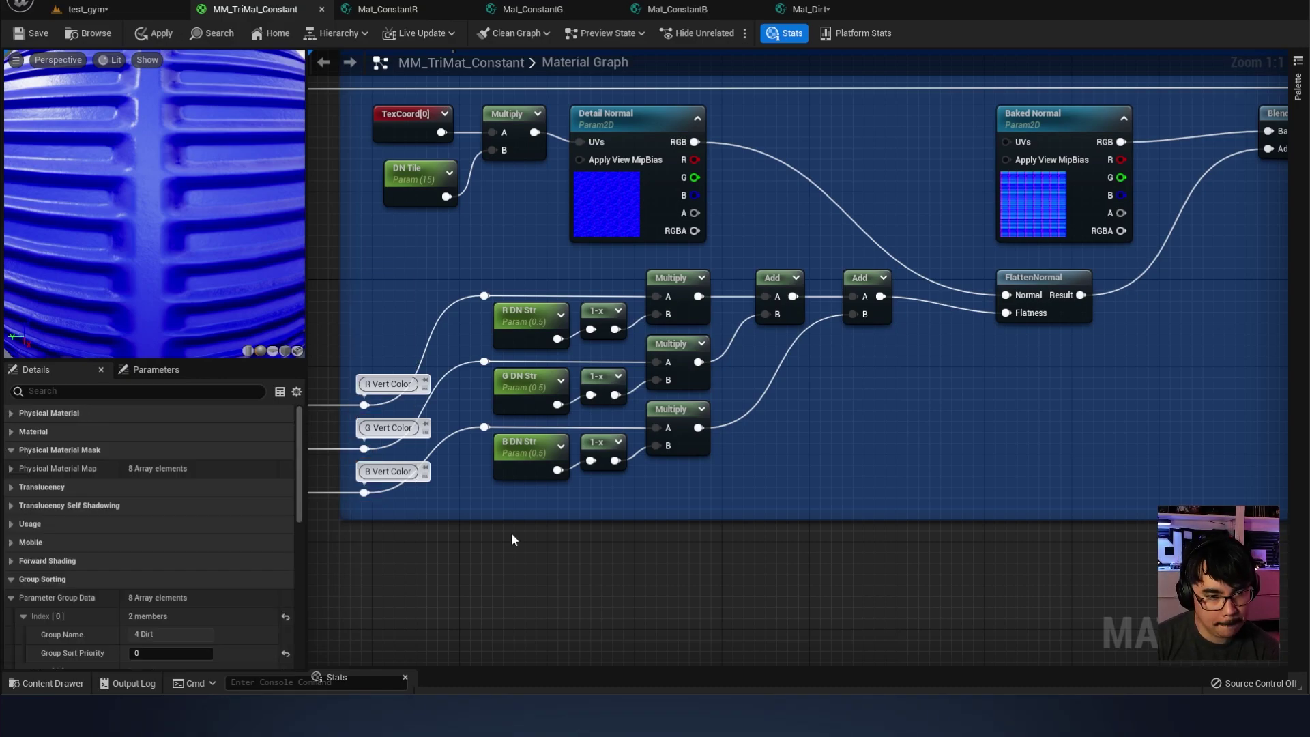
Trace the red channel's detail normal strength from R DN Str through the 1-x, Multiply and both Add nodes
click(674, 275)
click(538, 307)
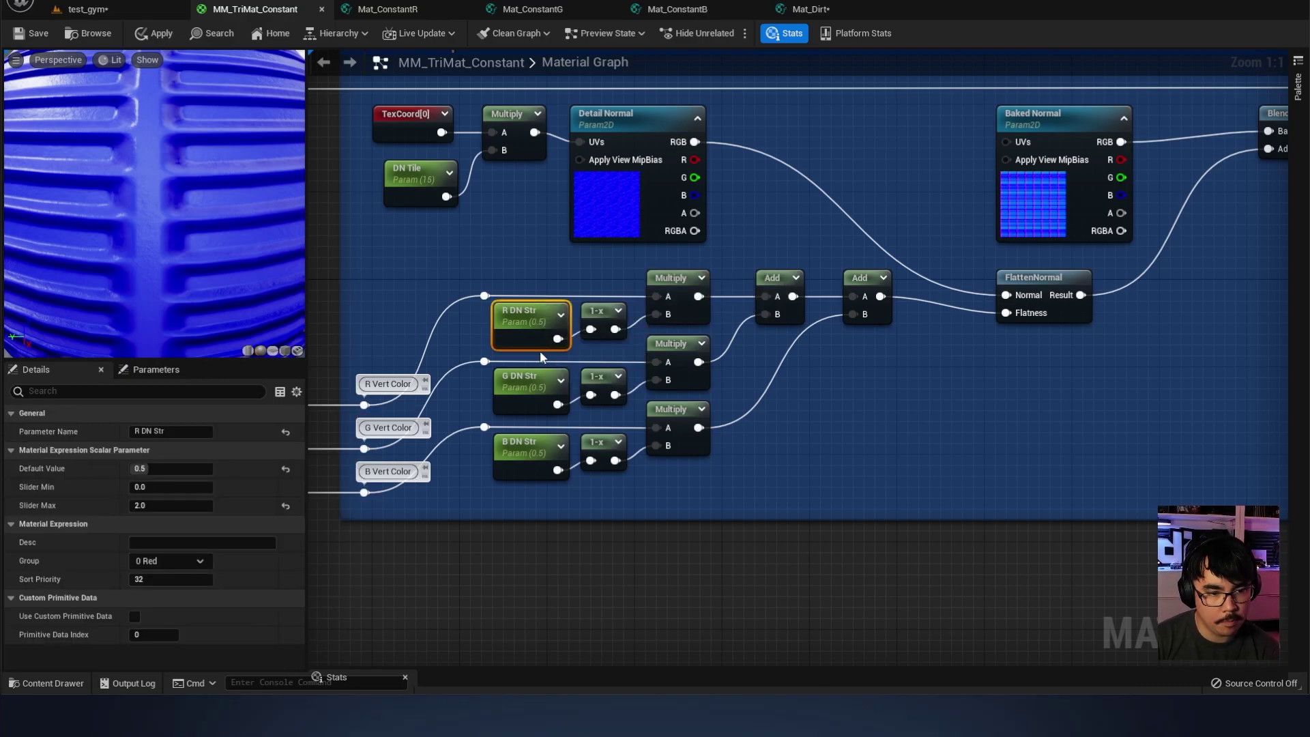
click(587, 319)
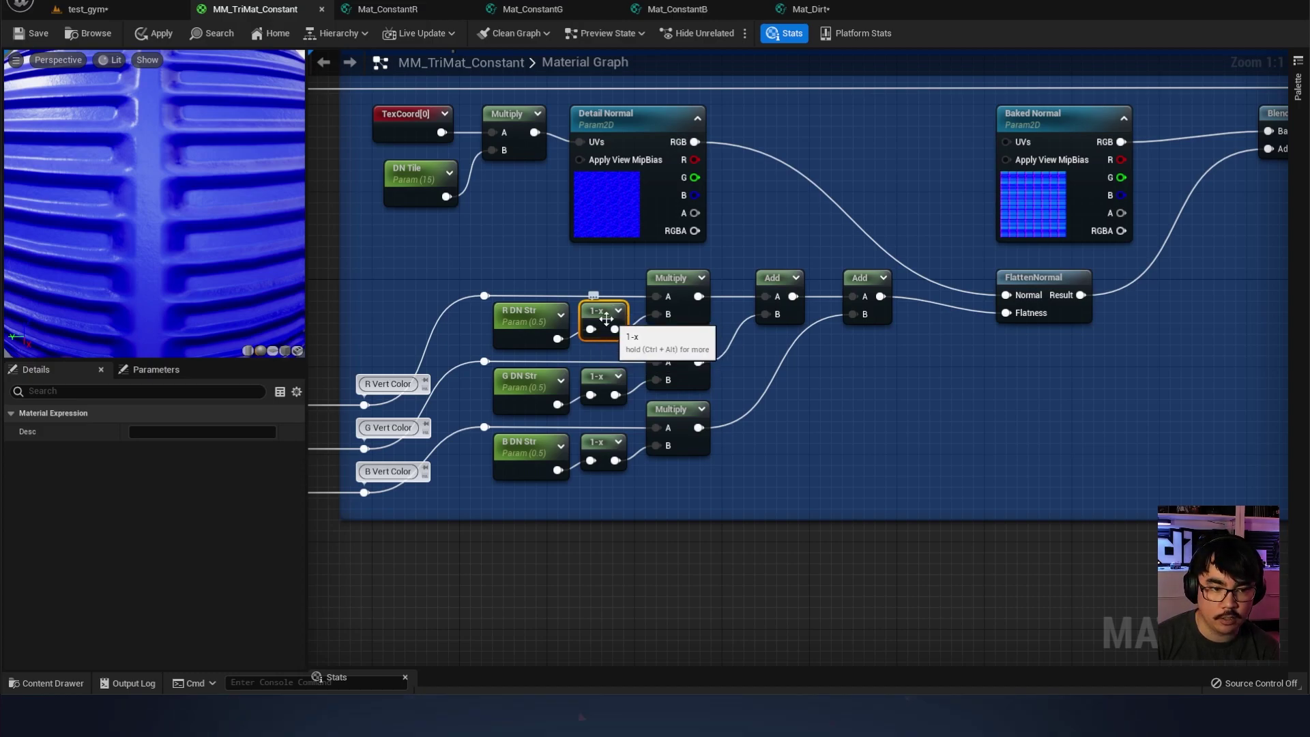
click(672, 277)
click(767, 276)
click(859, 280)
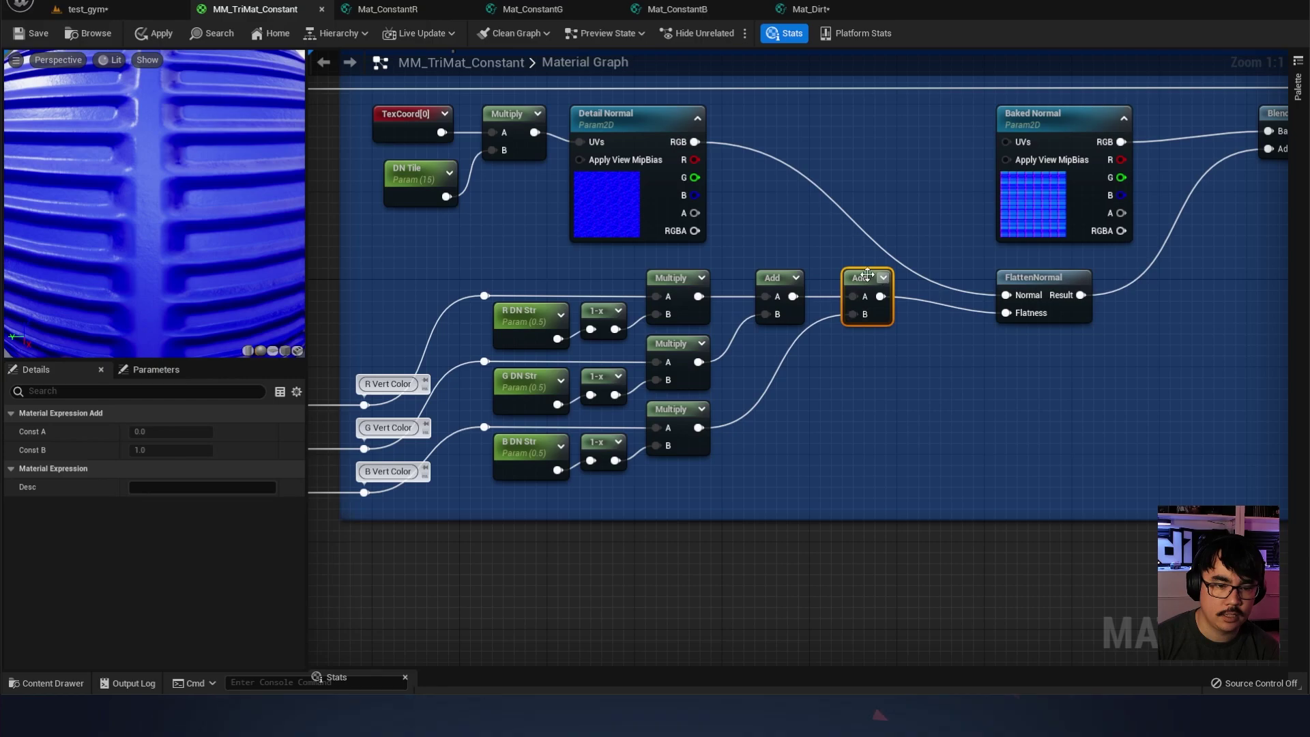
right_drag(866, 342, 818, 352)
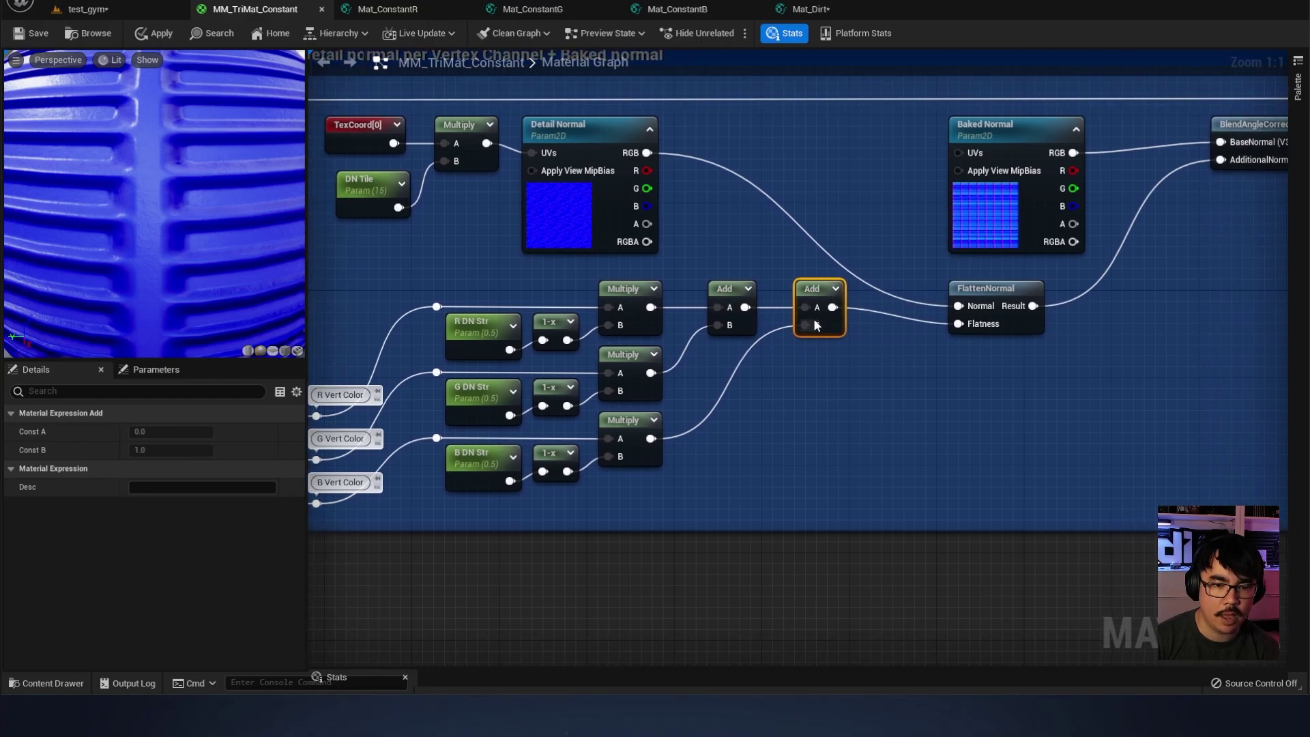
Examine how the Detail Normal texture and the last Add node feed the Normal and Flatness inputs of FlattenNormal
drag(832, 307, 919, 365)
click(767, 584)
right_drag(763, 466, 710, 464)
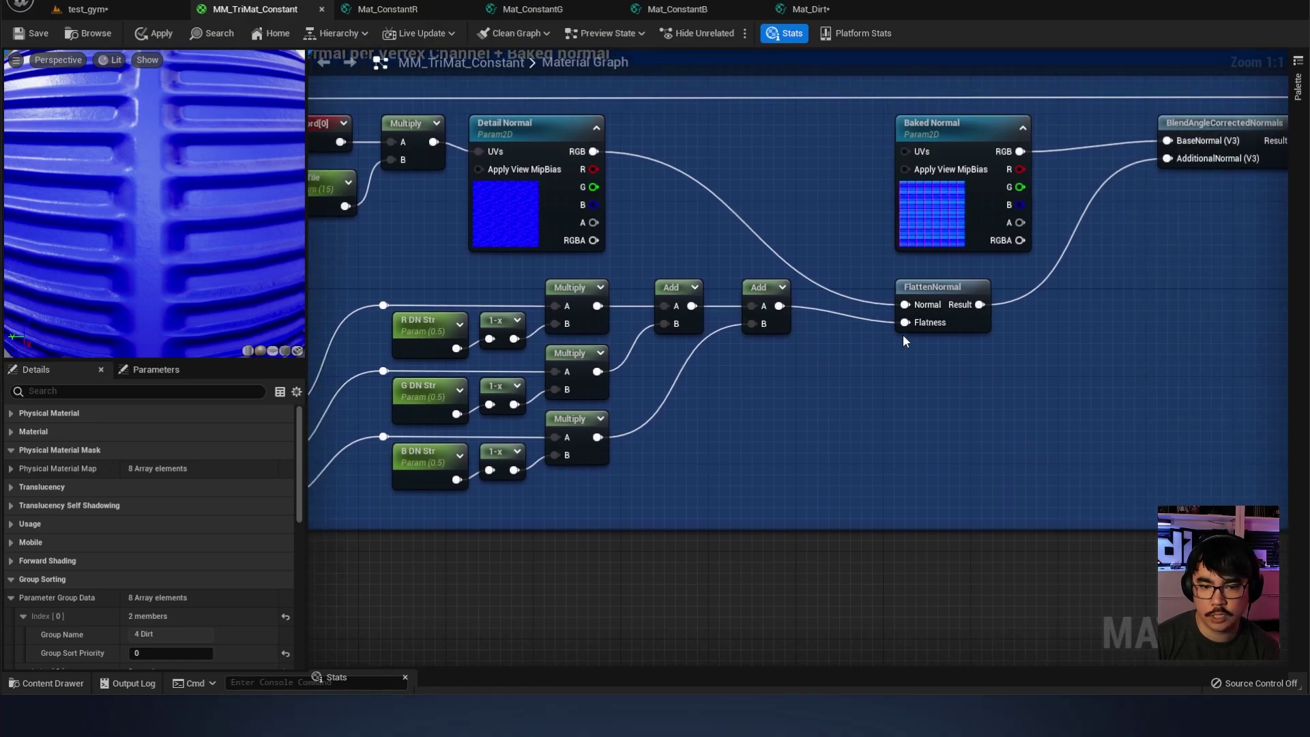
click(505, 223)
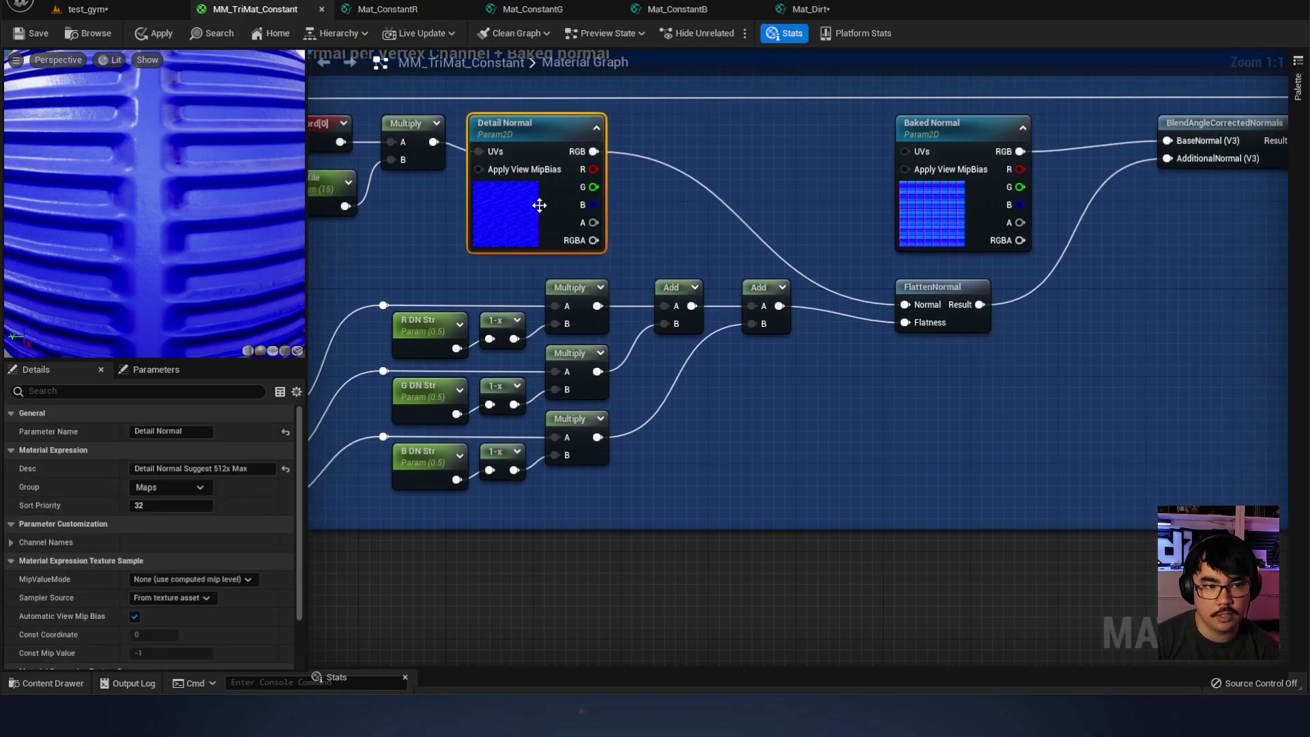
click(860, 518)
right_drag(828, 463, 899, 438)
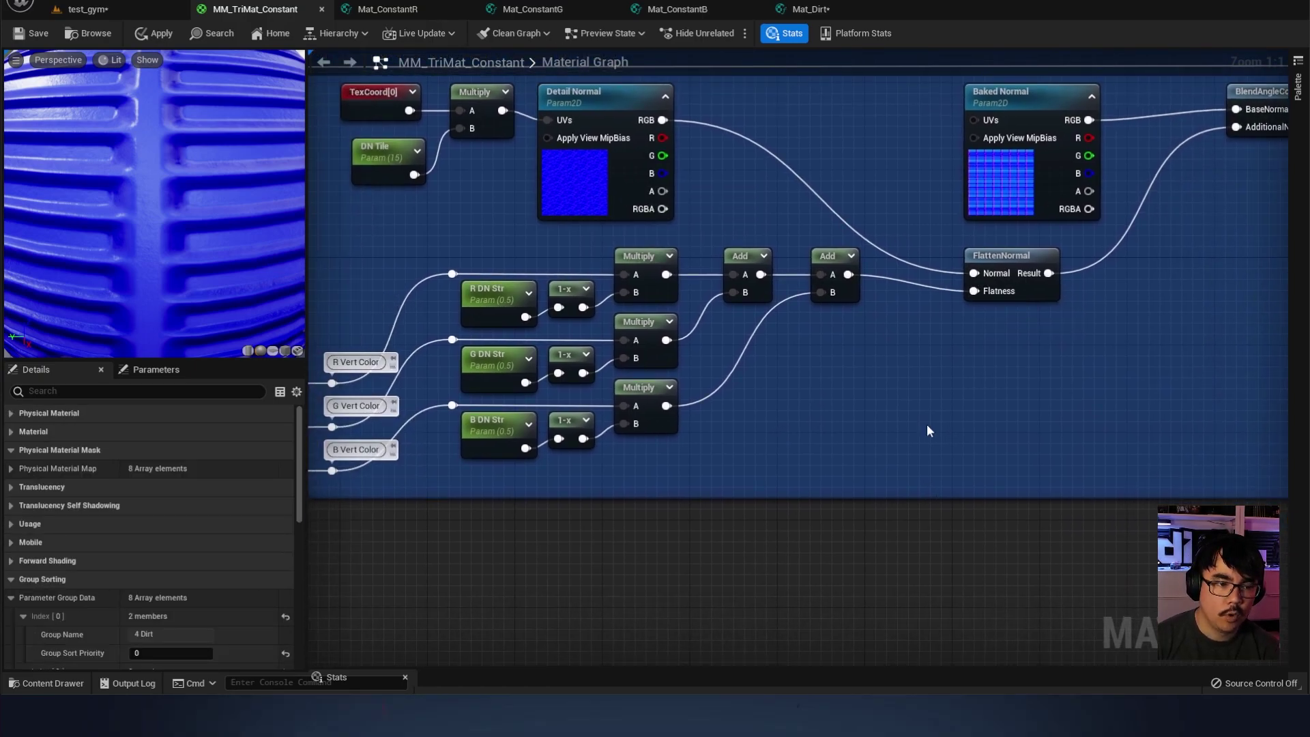
click(1017, 257)
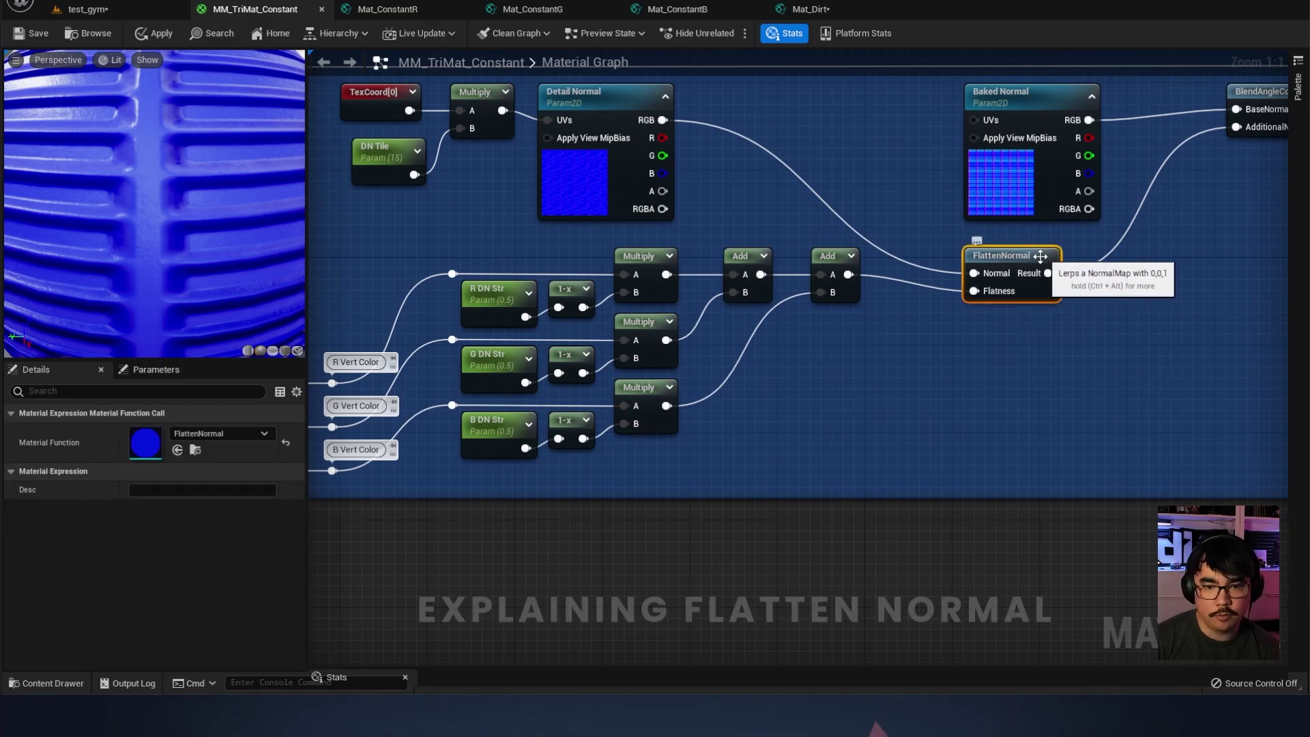
mouse_move(973, 291)
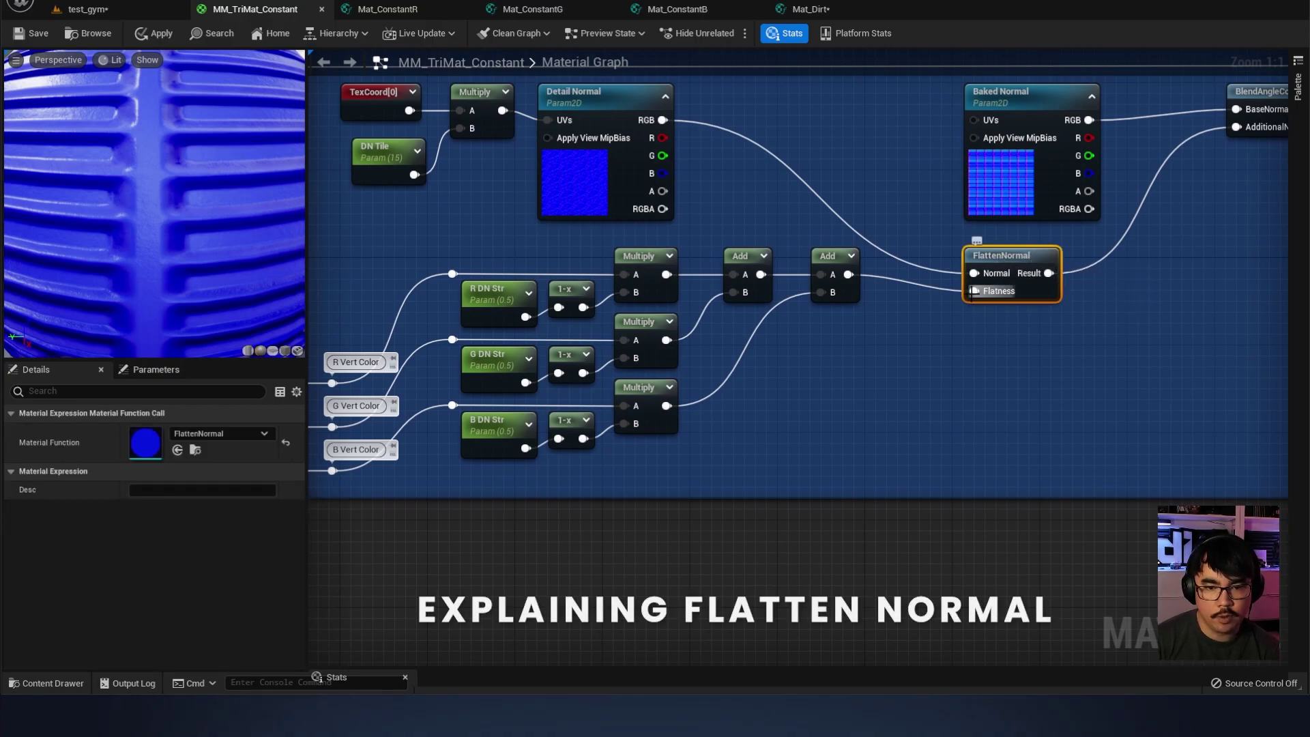
Add a Constant node, wire it into the Flatness input of FlattenNormal and set its value to 1
click(882, 370)
drag(909, 397, 976, 293)
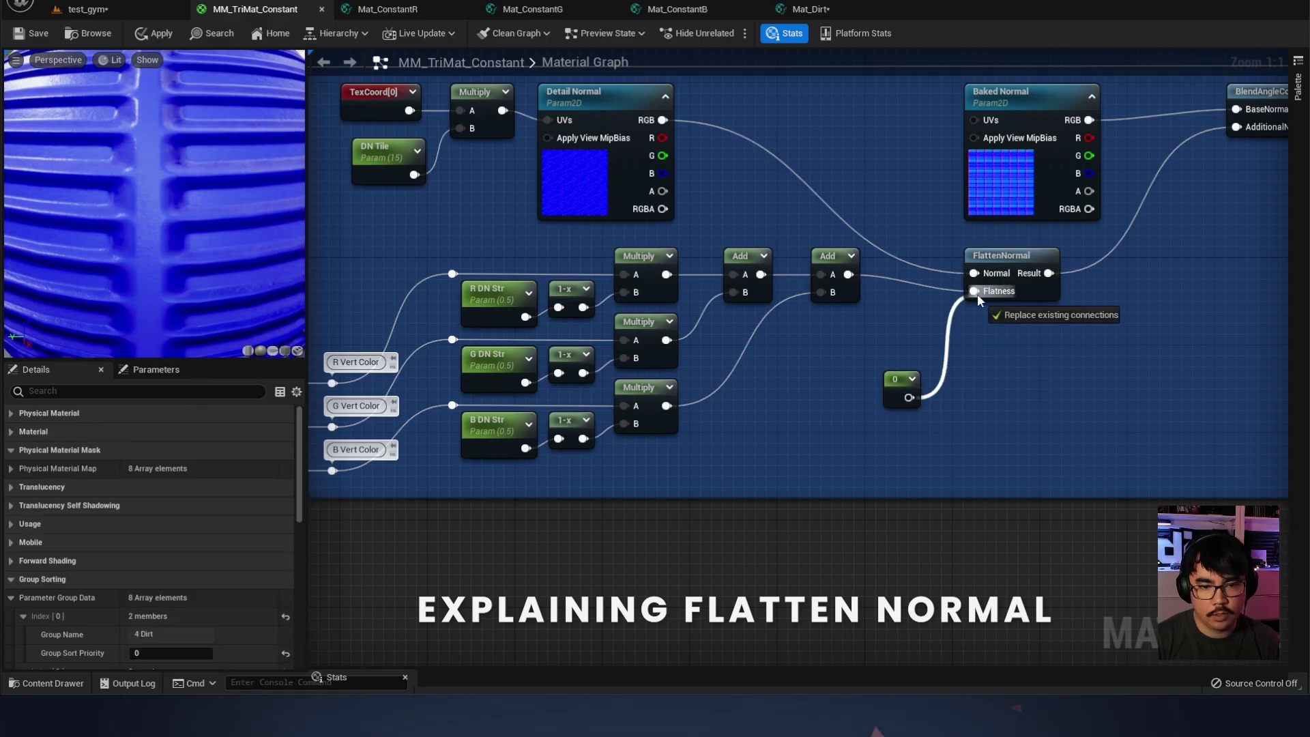
click(904, 381)
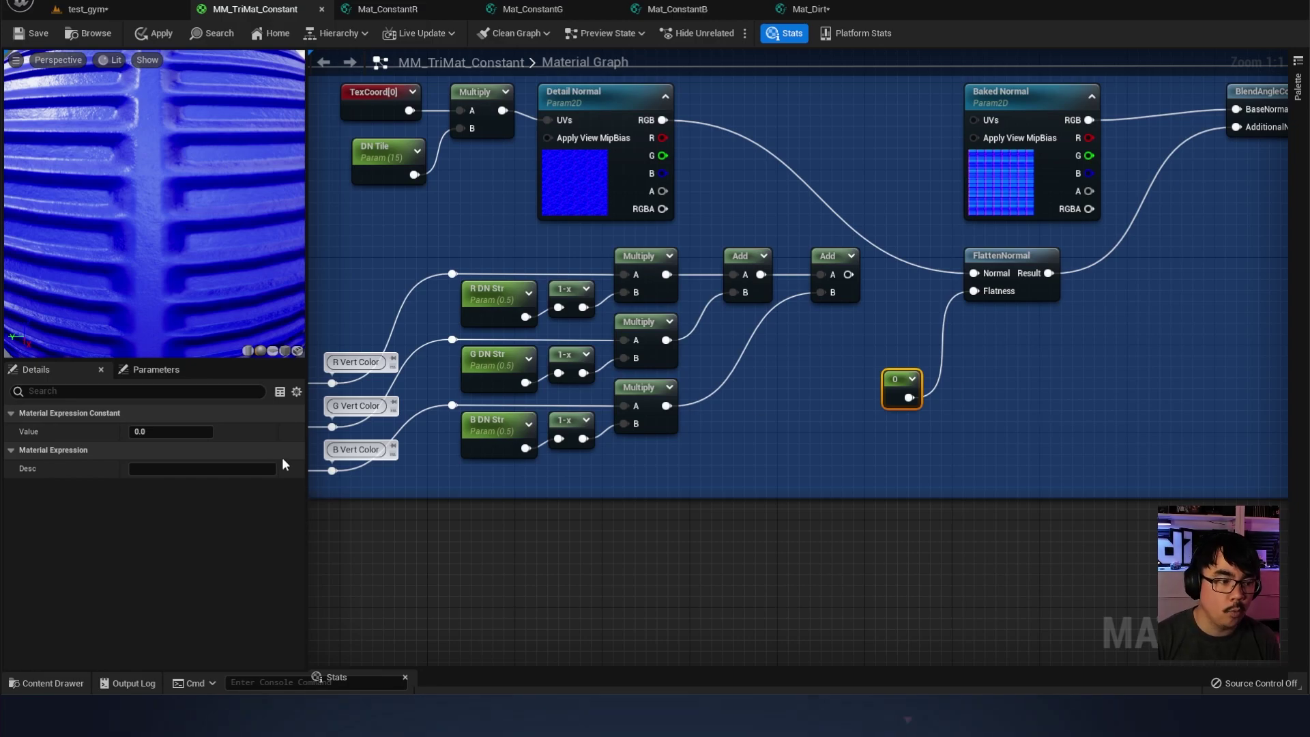
click(792, 530)
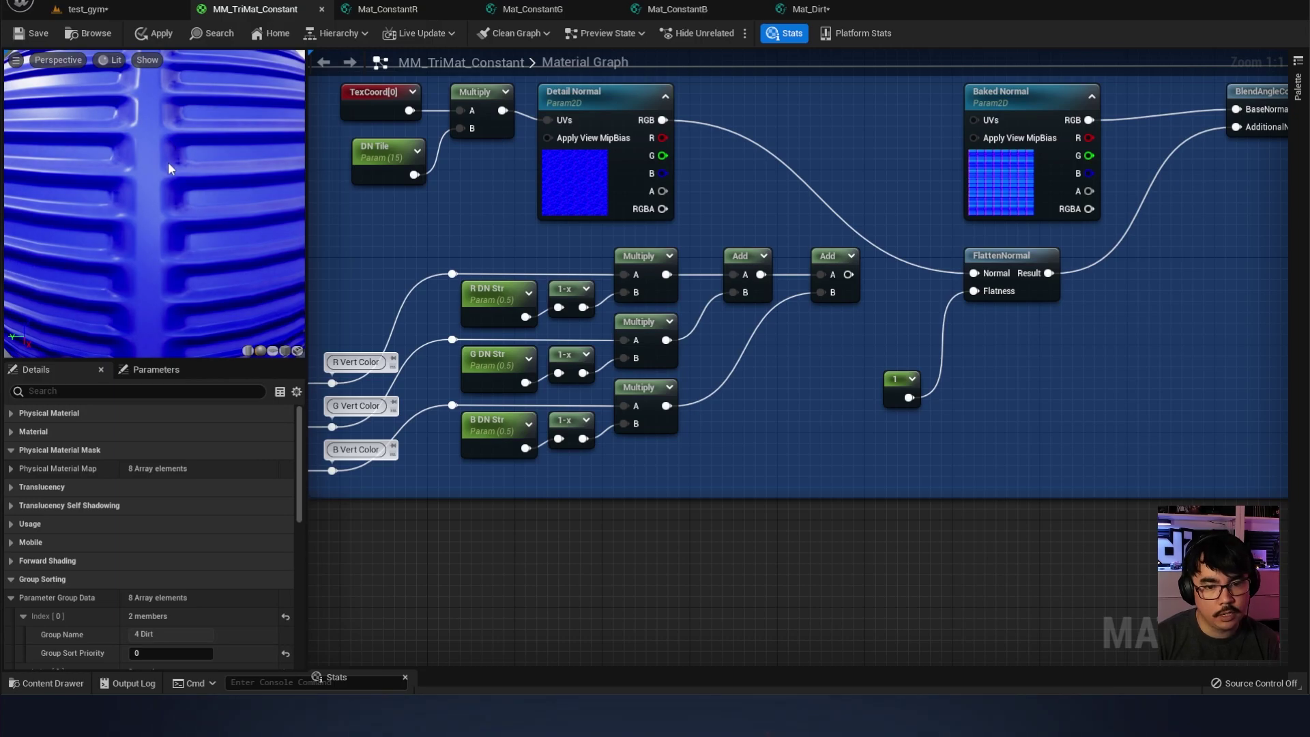
click(904, 387)
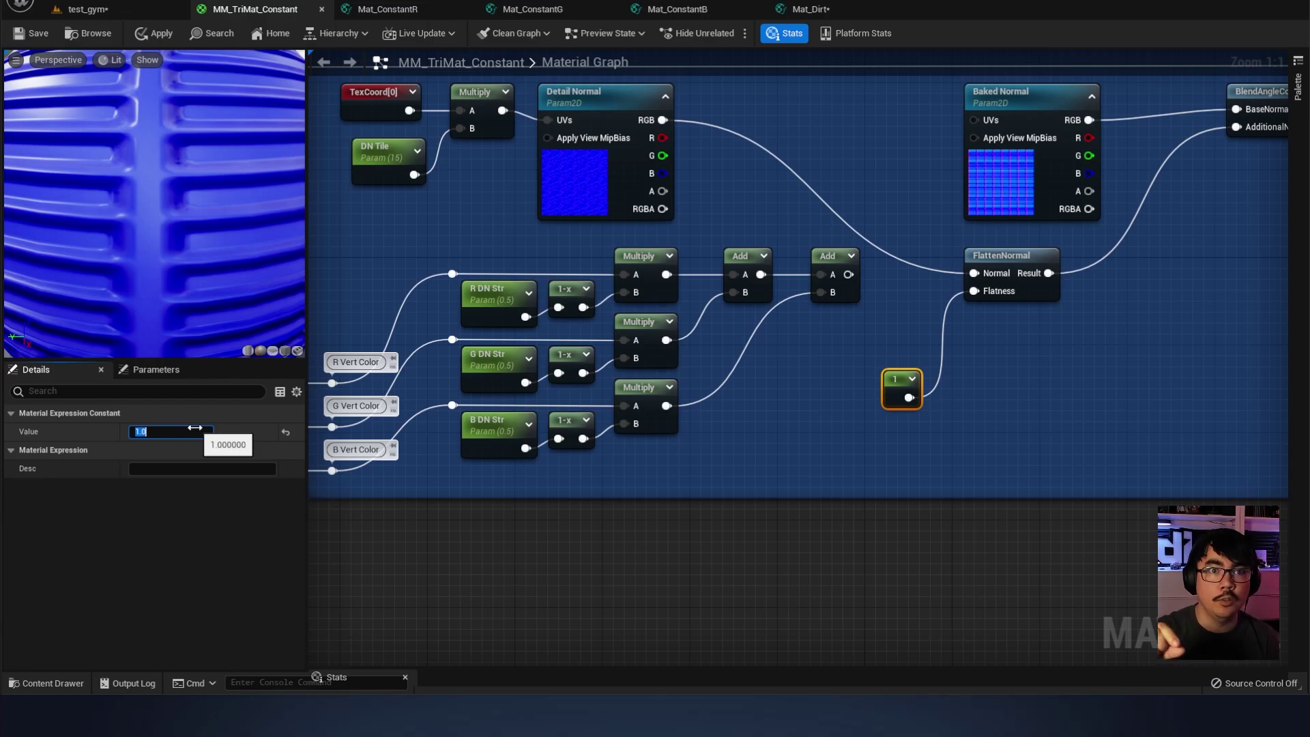
Make room beside the Constant and insert a OneMinus node between it and FlattenNormal's Flatness input
click(570, 300)
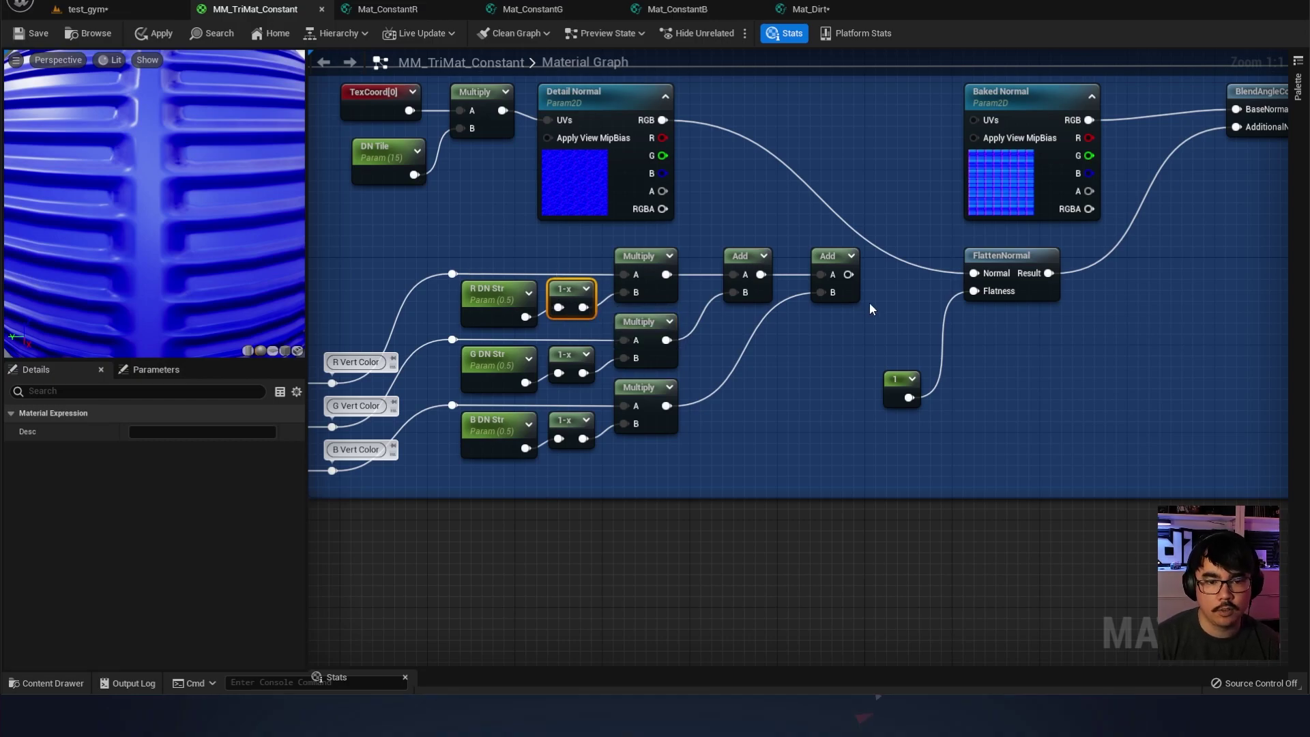
drag(901, 391, 806, 388)
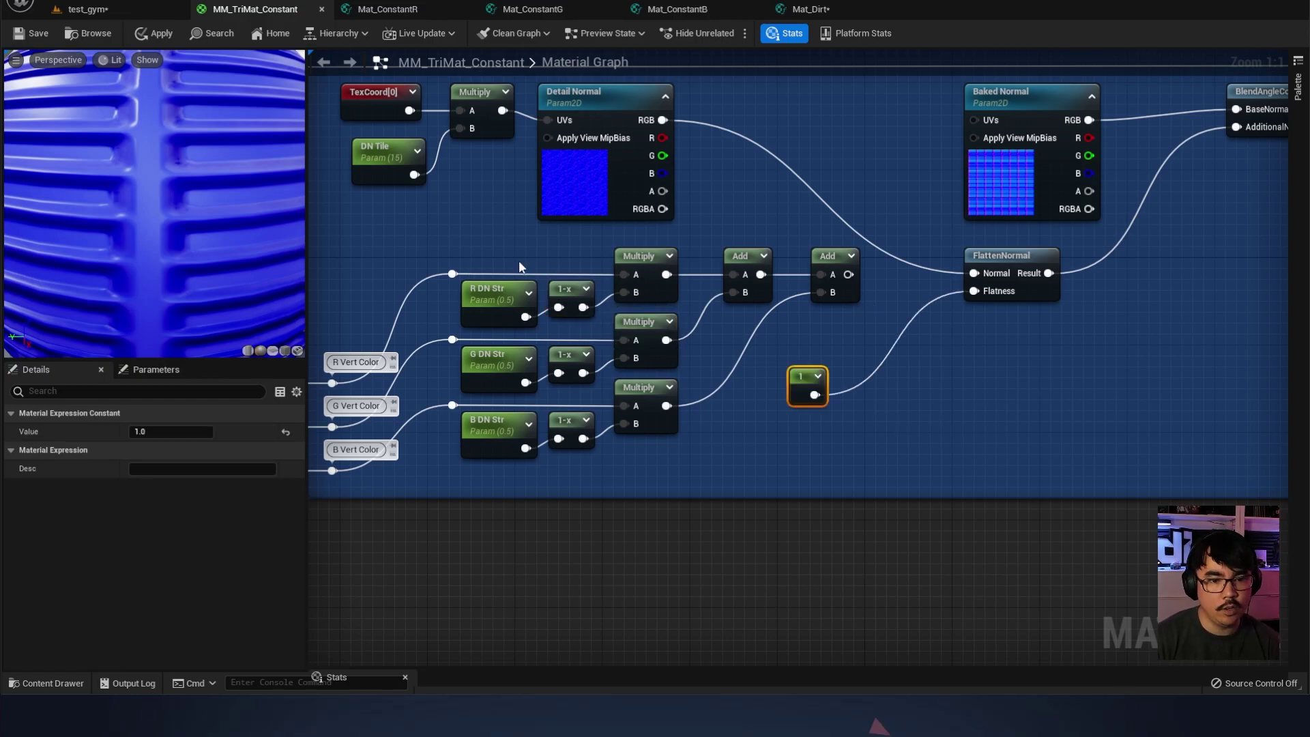
right_click(914, 380)
text(one)
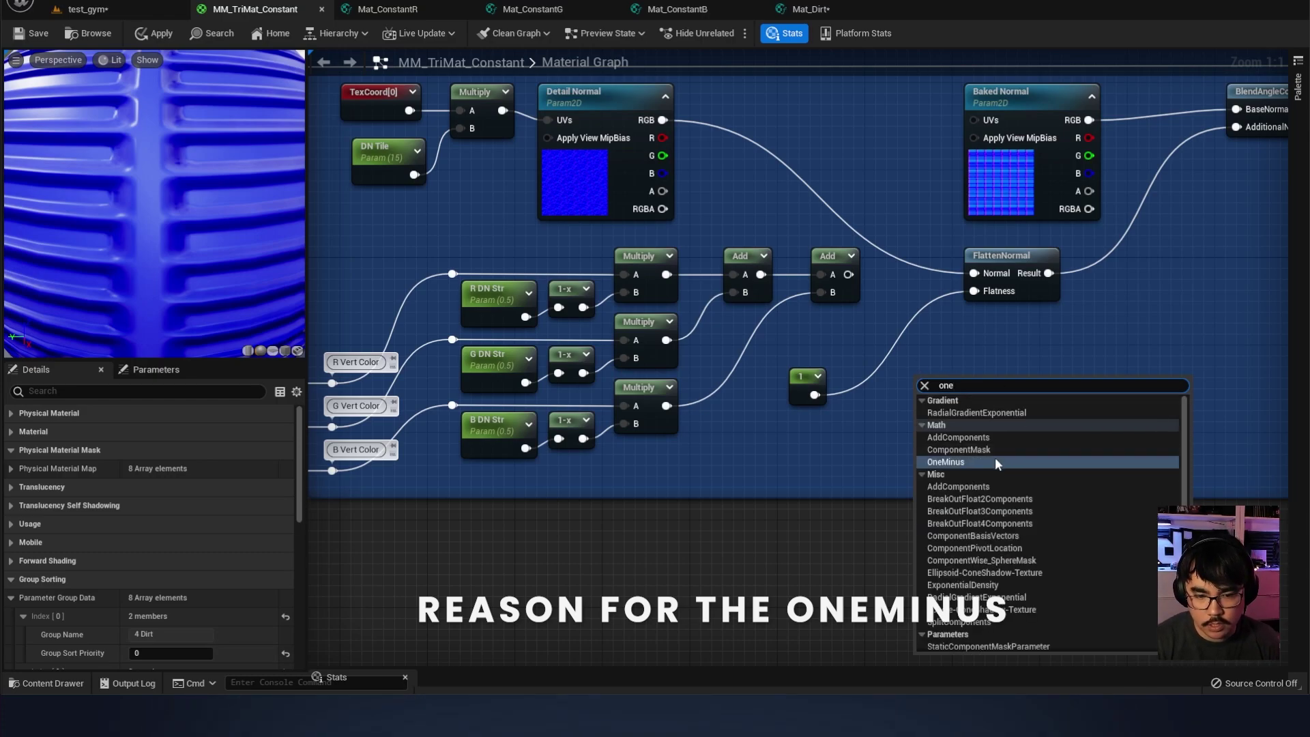
click(995, 462)
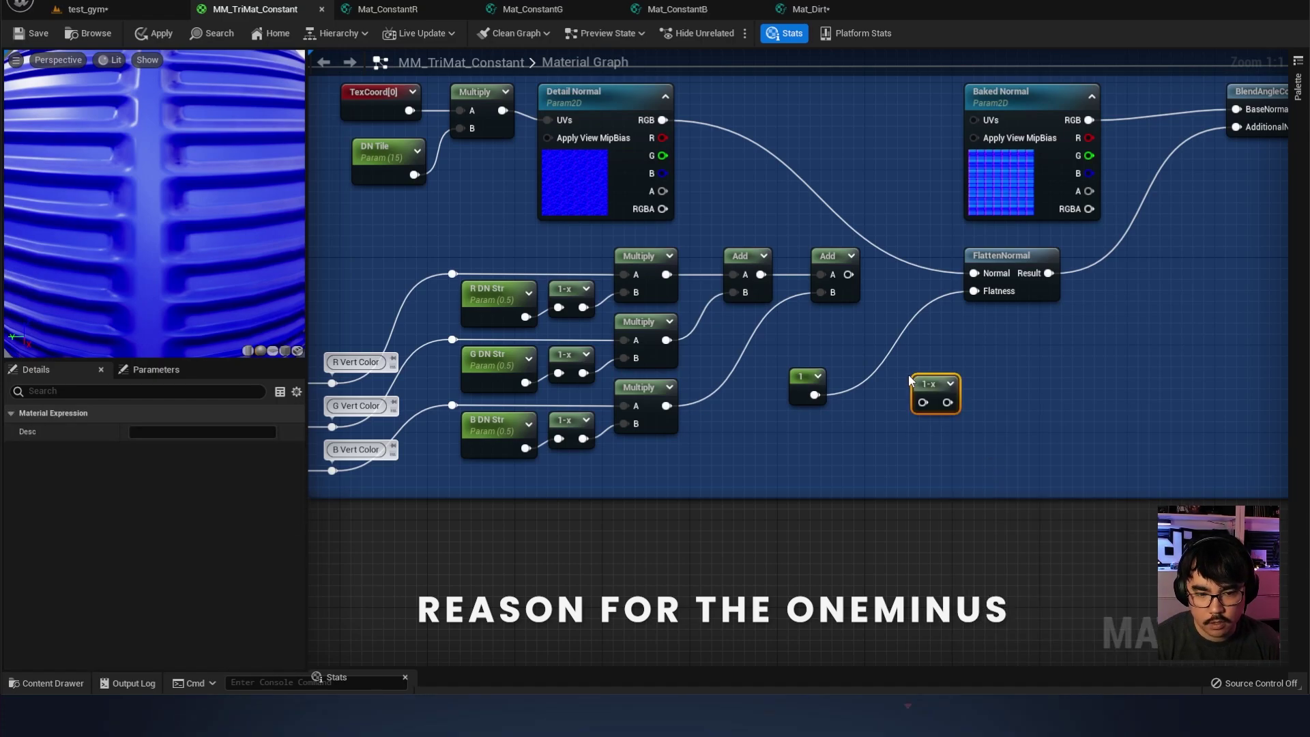
drag(948, 403, 904, 354)
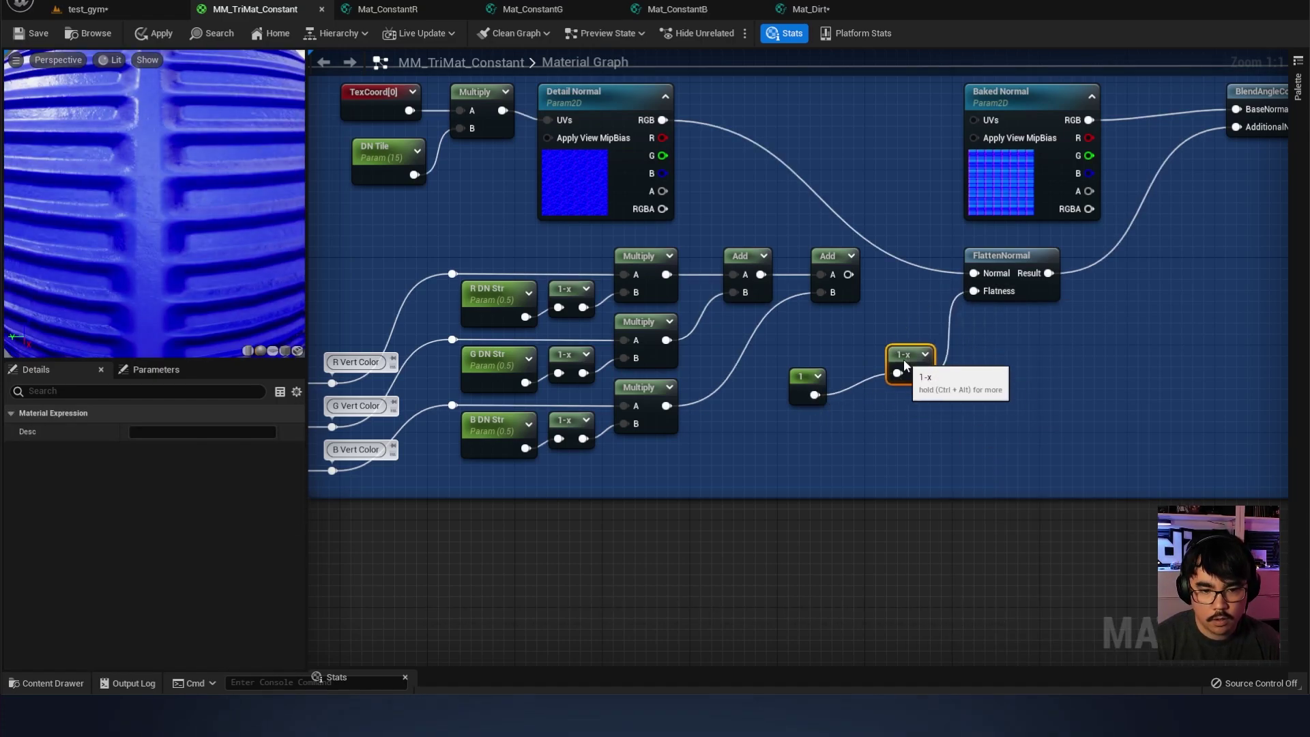
Set the Constant that feeds the new OneMinus node to 0
click(786, 356)
click(806, 383)
text(0)
key(Return)
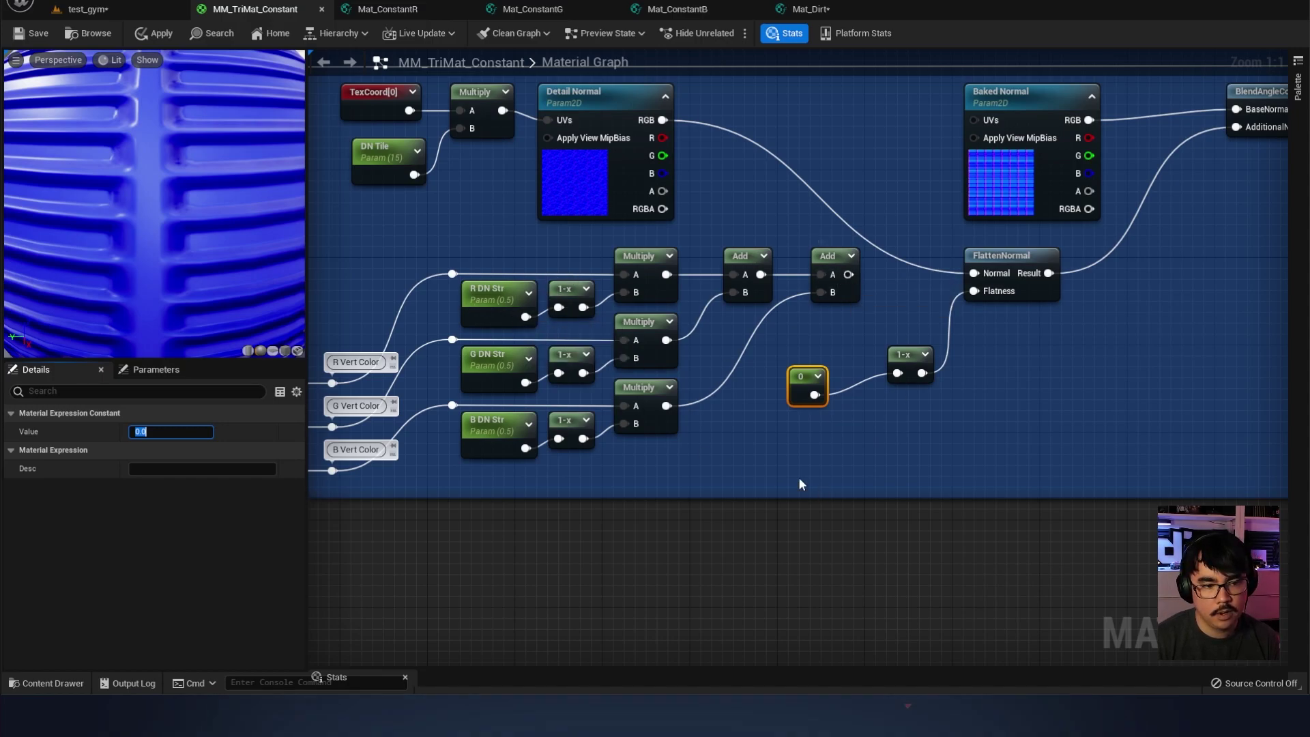
Reconnect the last Add node to FlattenNormal's Flatness input and remove the temporary Constant and OneMinus nodes
click(487, 290)
right_drag(491, 293, 558, 287)
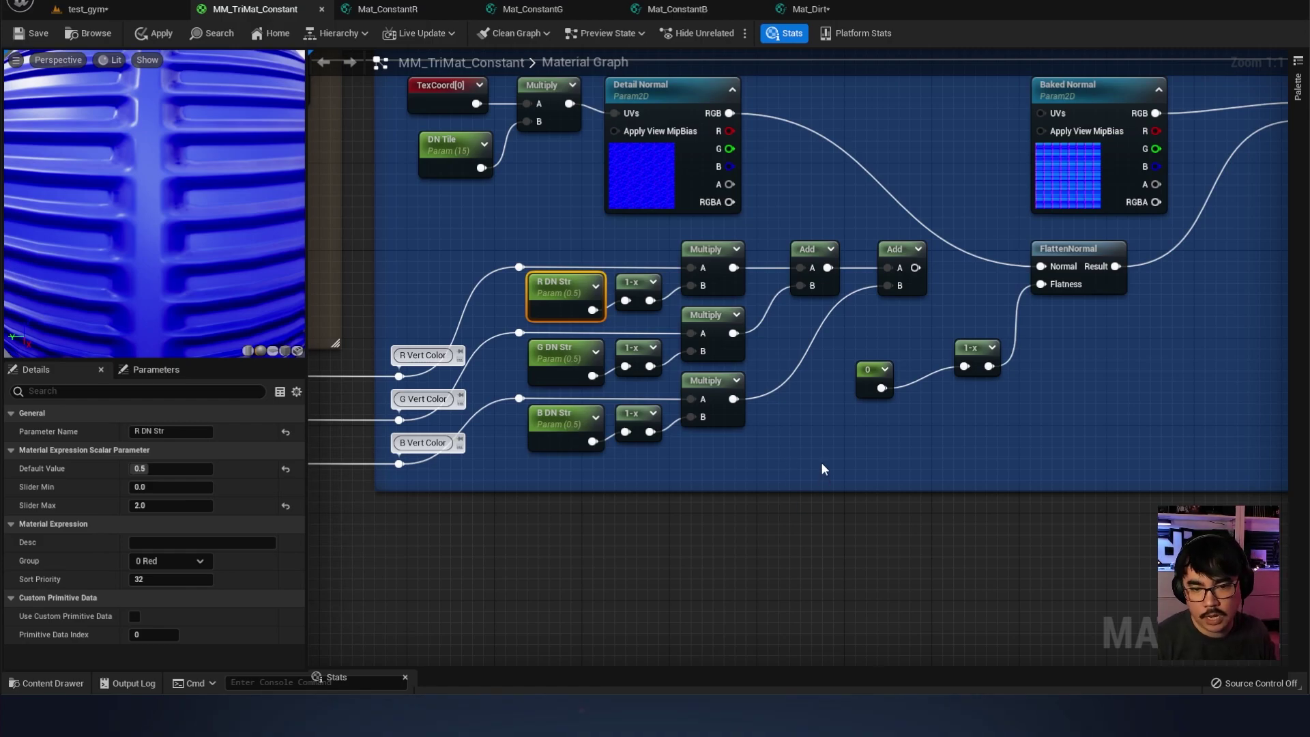
drag(914, 267, 1041, 283)
click(1018, 597)
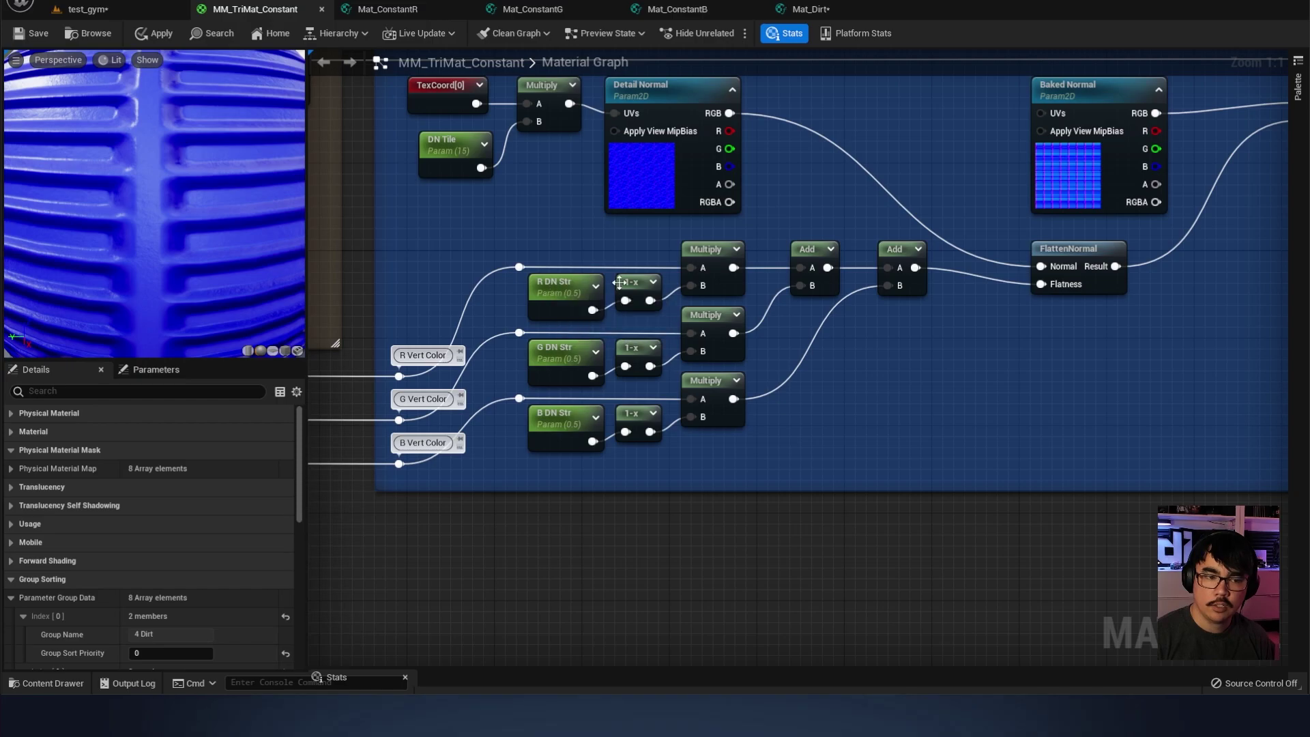
Review the vertex color and R DN Str inputs together with the Detail Normal texture parameter
click(535, 285)
right_drag(906, 372, 978, 381)
click(978, 382)
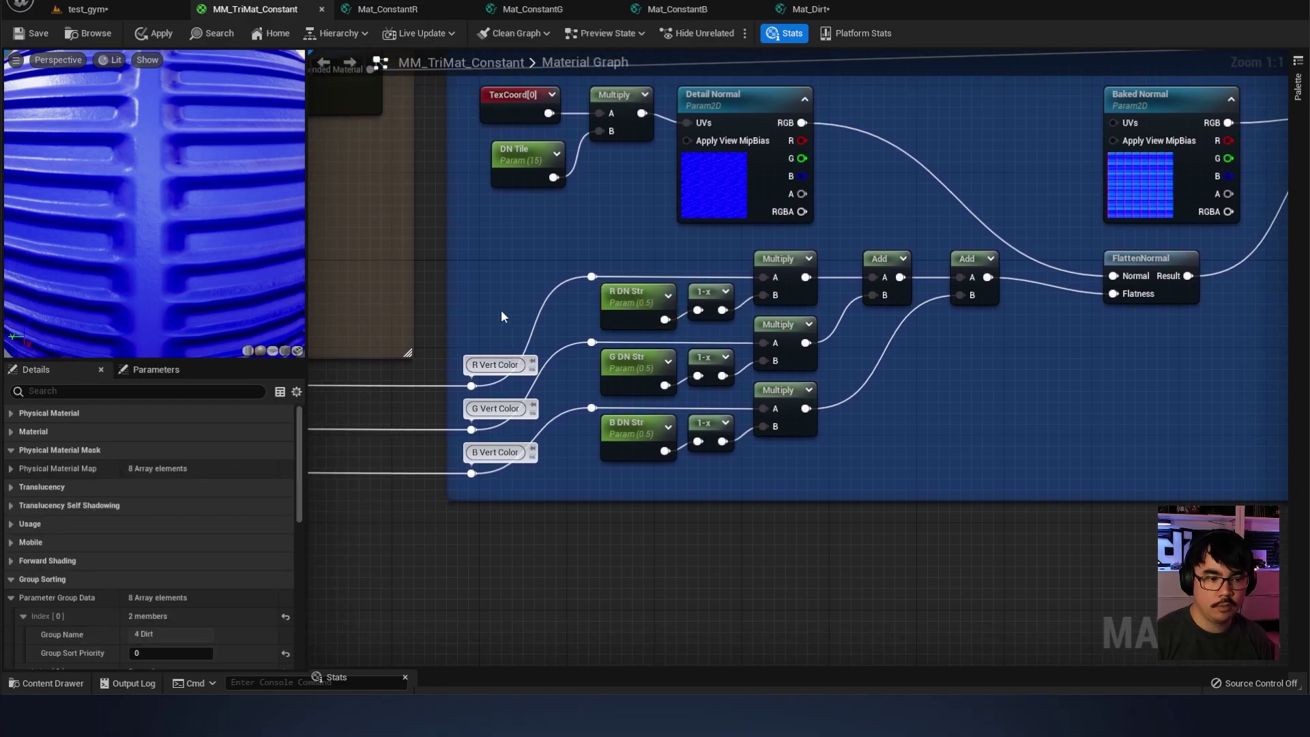
right_drag(508, 292, 515, 313)
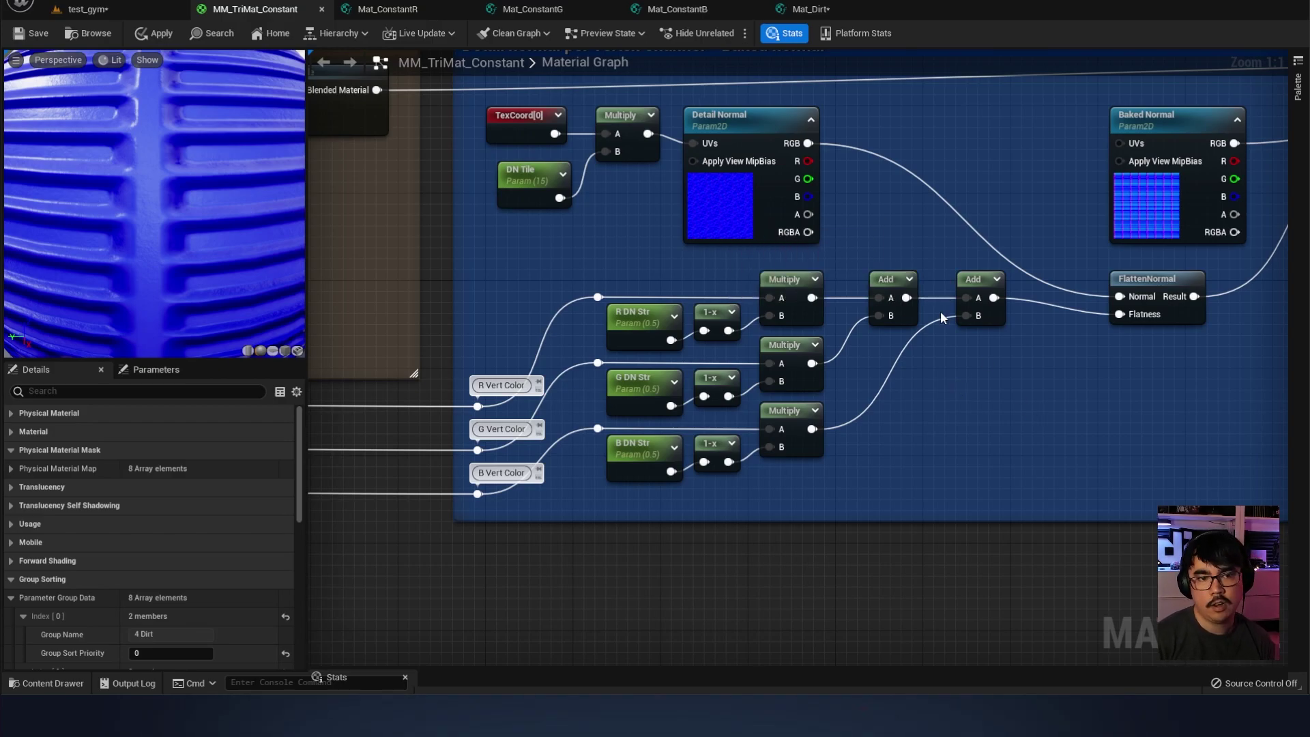
click(708, 191)
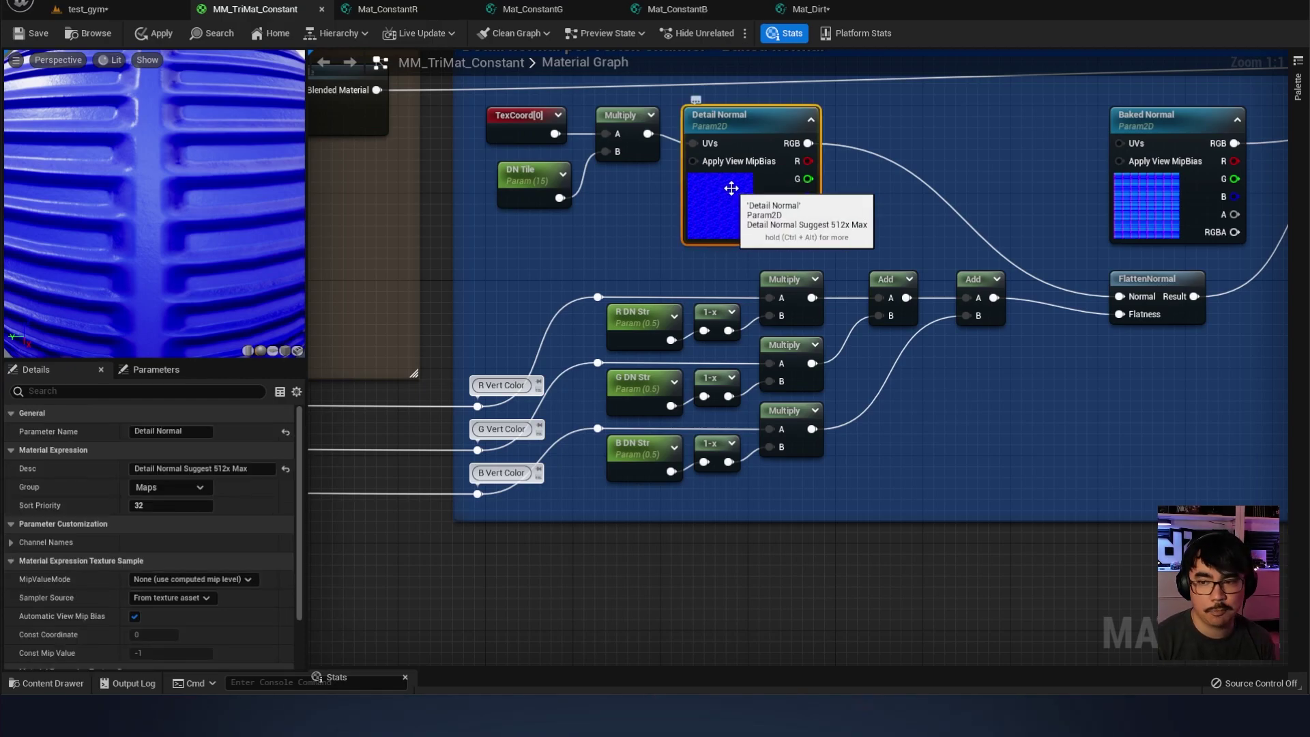
right_drag(896, 430, 872, 460)
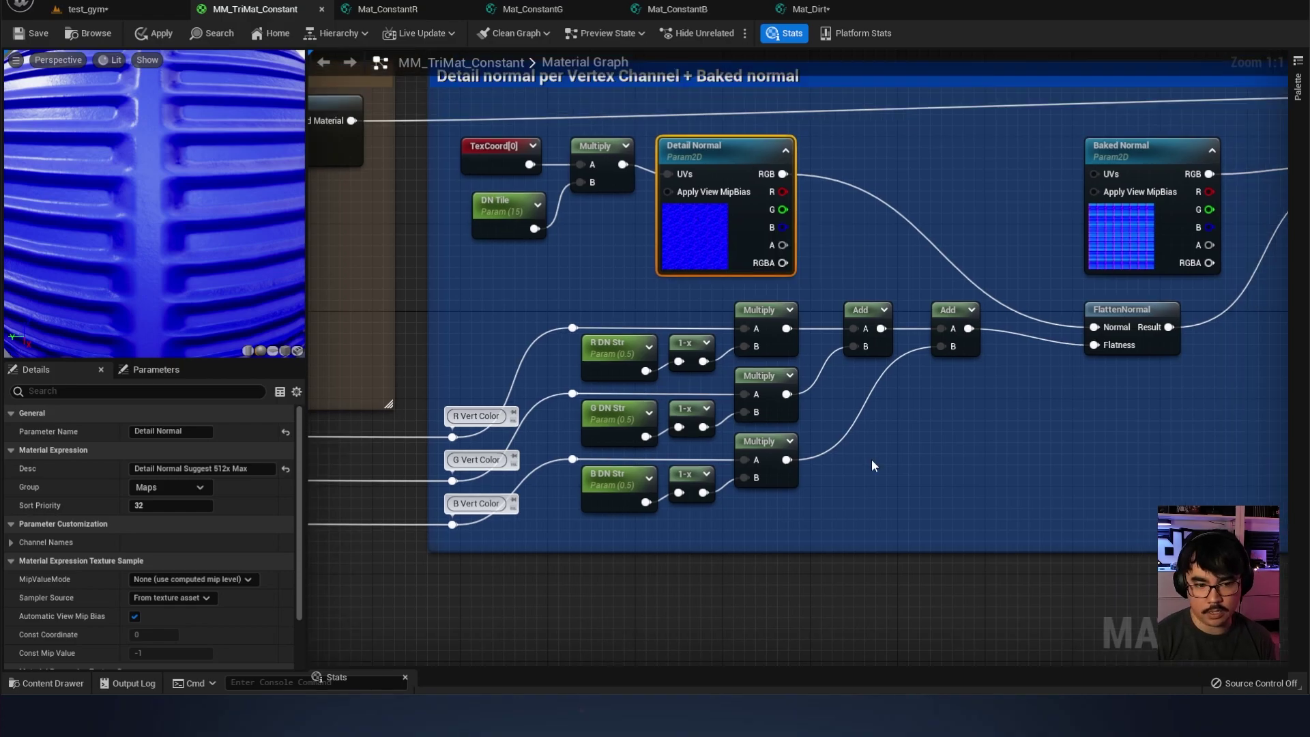
Compare the R DN Str, G DN Str and B DN Str parameters that set each channel's detail normal strength
click(621, 346)
click(617, 412)
click(614, 477)
click(612, 412)
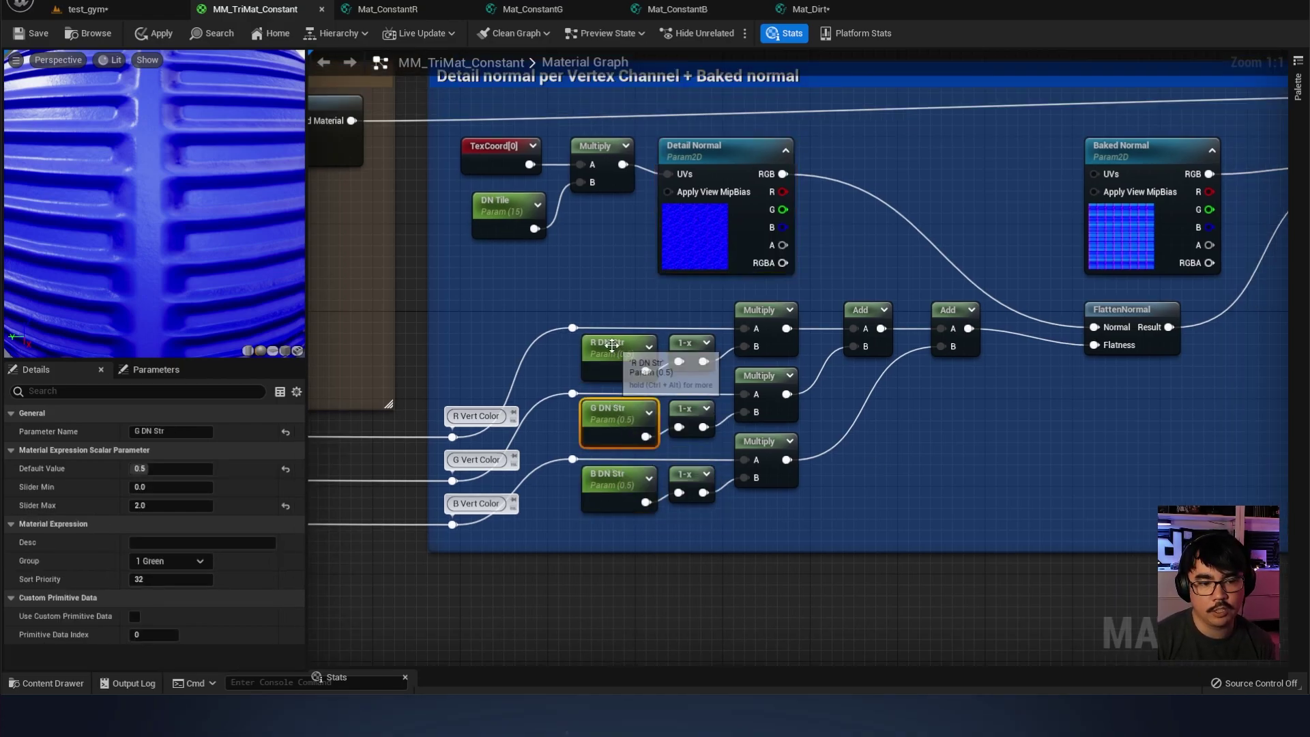
click(839, 511)
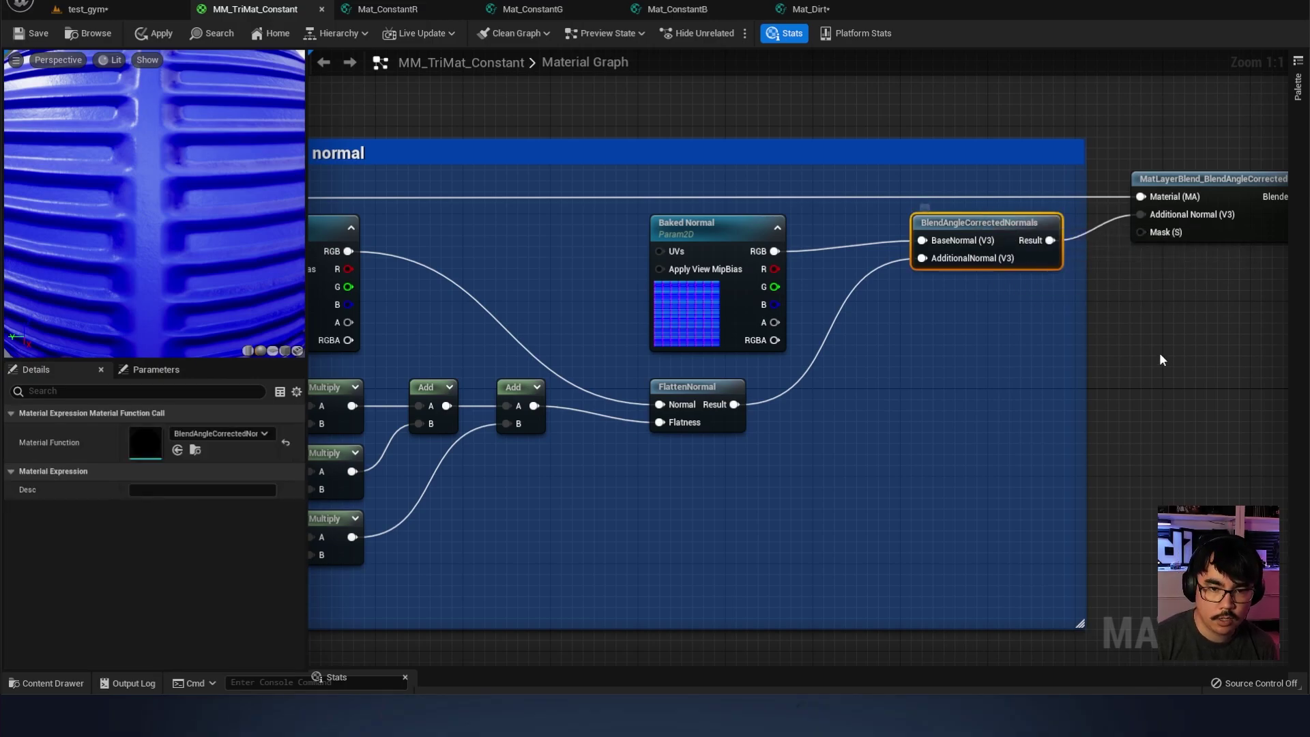
Inspect the Baked Normal texture parameter alongside the per-channel detail normal nodes
click(732, 243)
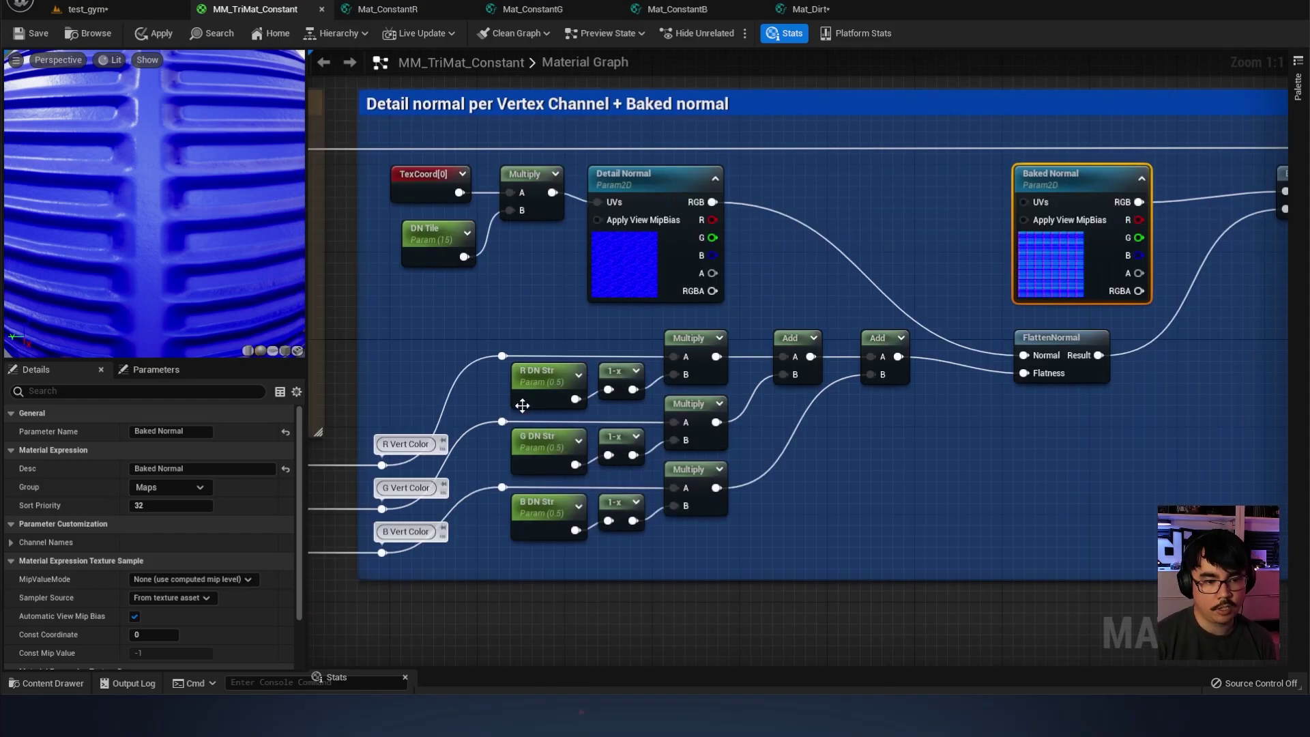
right_drag(451, 434, 437, 419)
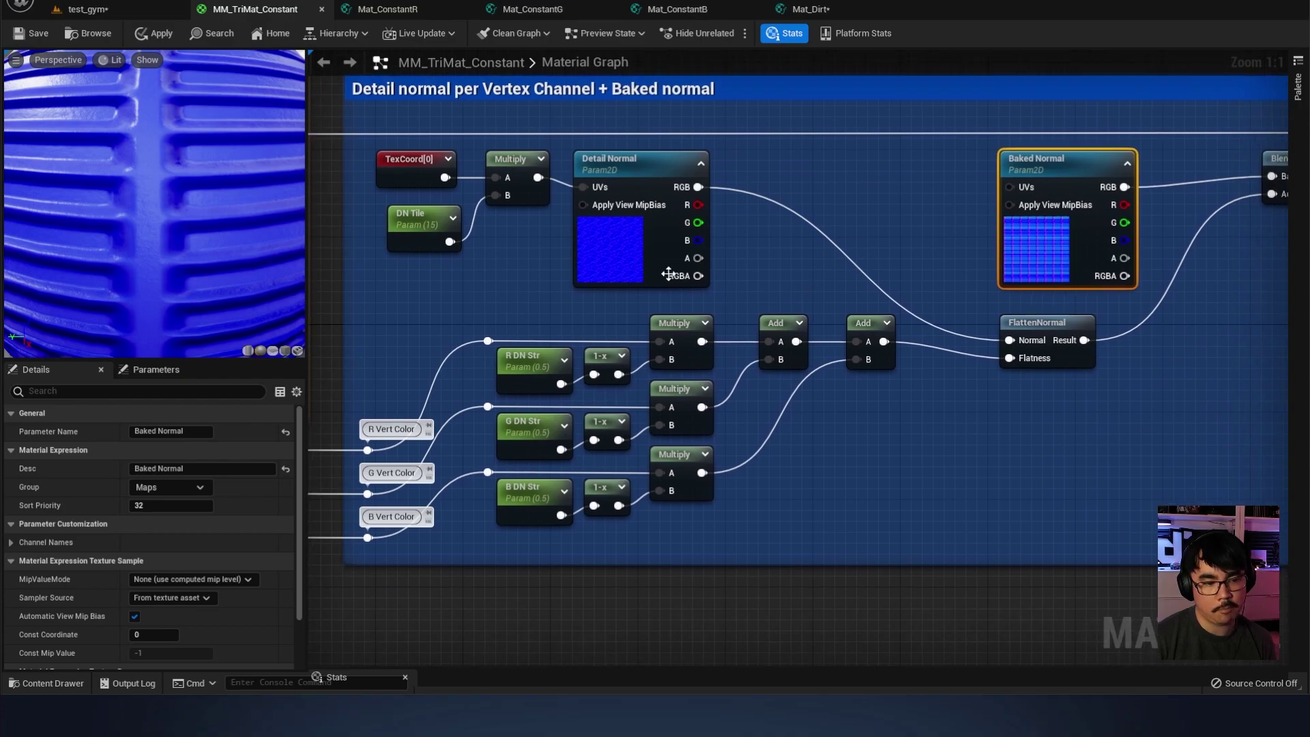
right_drag(1051, 171, 625, 250)
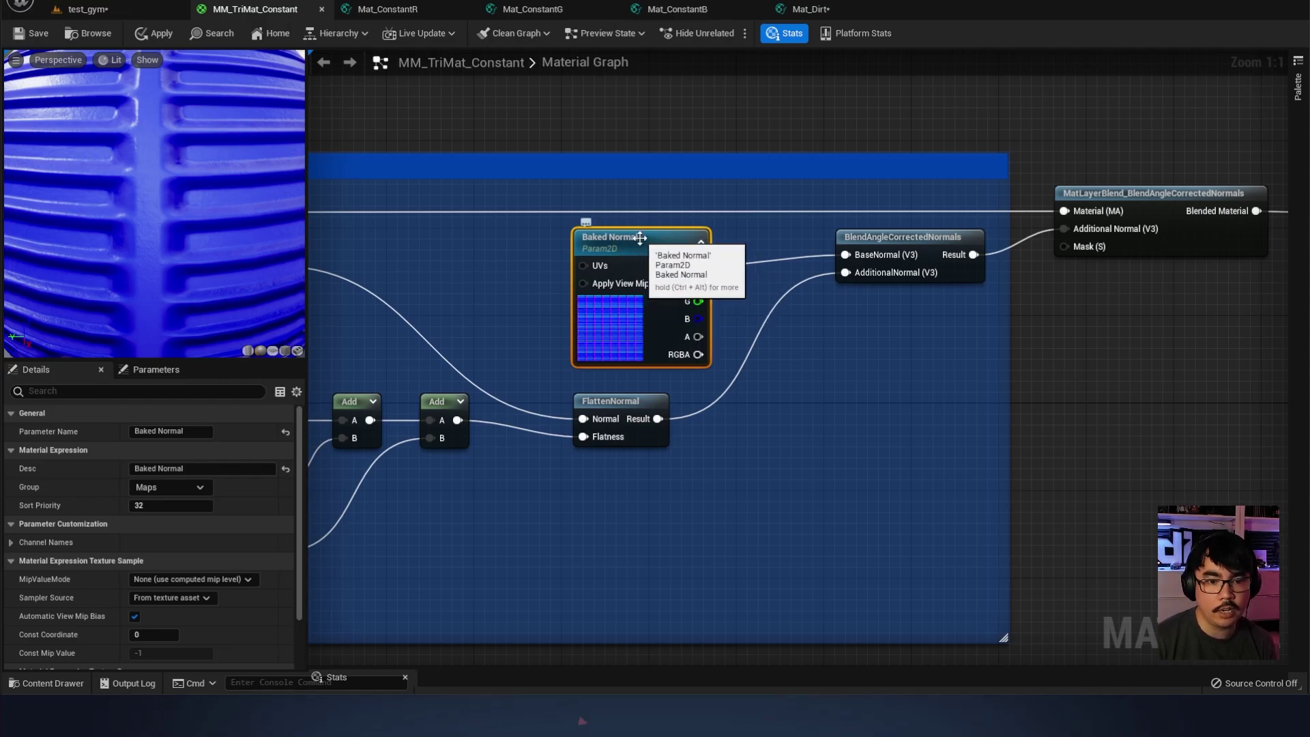
right_drag(459, 371, 874, 351)
click(614, 327)
Follow the BlendAngleCorrectedNormals result into the Additional Normal input of MatLayerBlend_BlendAngleCorrectedNormals
right_drag(1282, 343, 1021, 370)
right_drag(1173, 357, 824, 371)
click(932, 366)
right_drag(996, 341, 768, 363)
click(717, 230)
right_drag(454, 176, 673, 191)
scroll(672, 190, down, 1)
right_drag(541, 164, 596, 166)
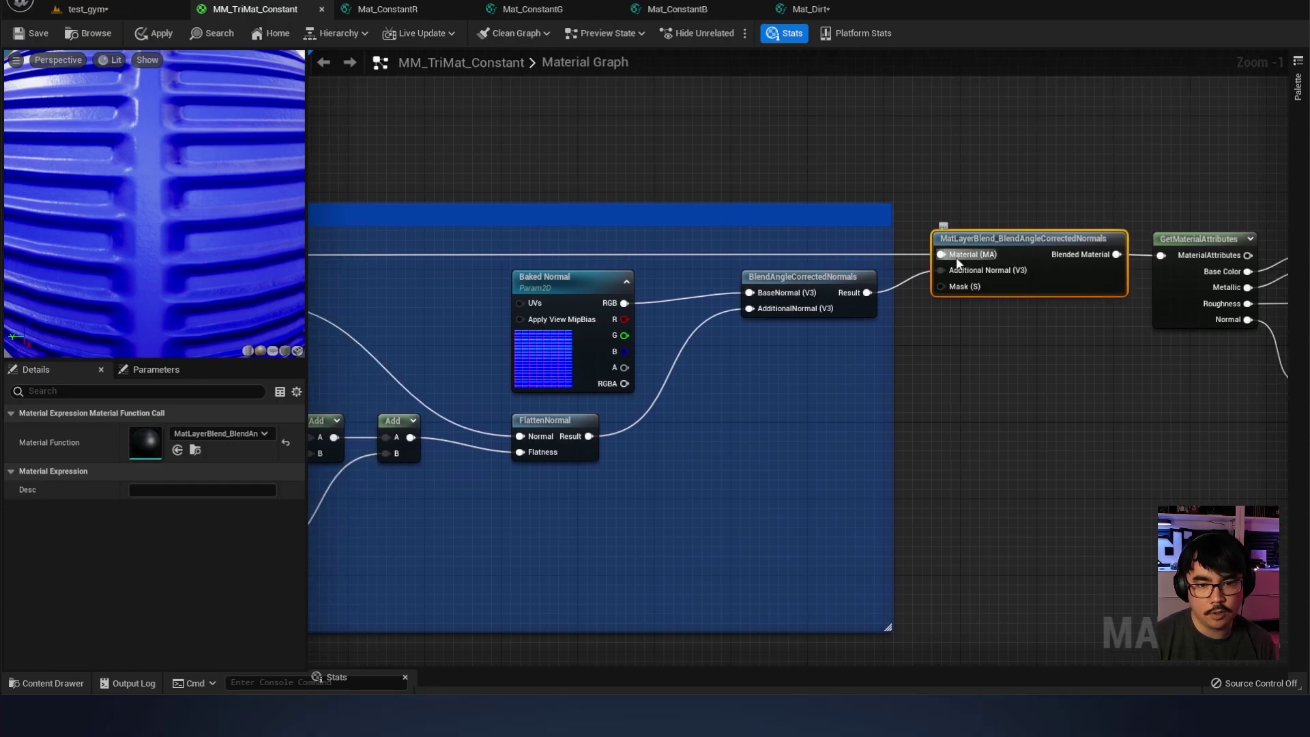
Trace the Material input of MatLayerBlend_BlendAngleCorrectedNormals back through the earlier material blends and return to the normal blending nodes
right_drag(443, 247, 1188, 260)
right_drag(601, 268, 856, 254)
click(841, 241)
right_drag(476, 241, 857, 234)
scroll(857, 234, down, 3)
right_drag(366, 212, 422, 187)
right_drag(1116, 226, 473, 282)
right_drag(1154, 297, 1296, 249)
scroll(760, 272, up, 4)
click(809, 212)
click(724, 288)
right_drag(945, 365, 484, 408)
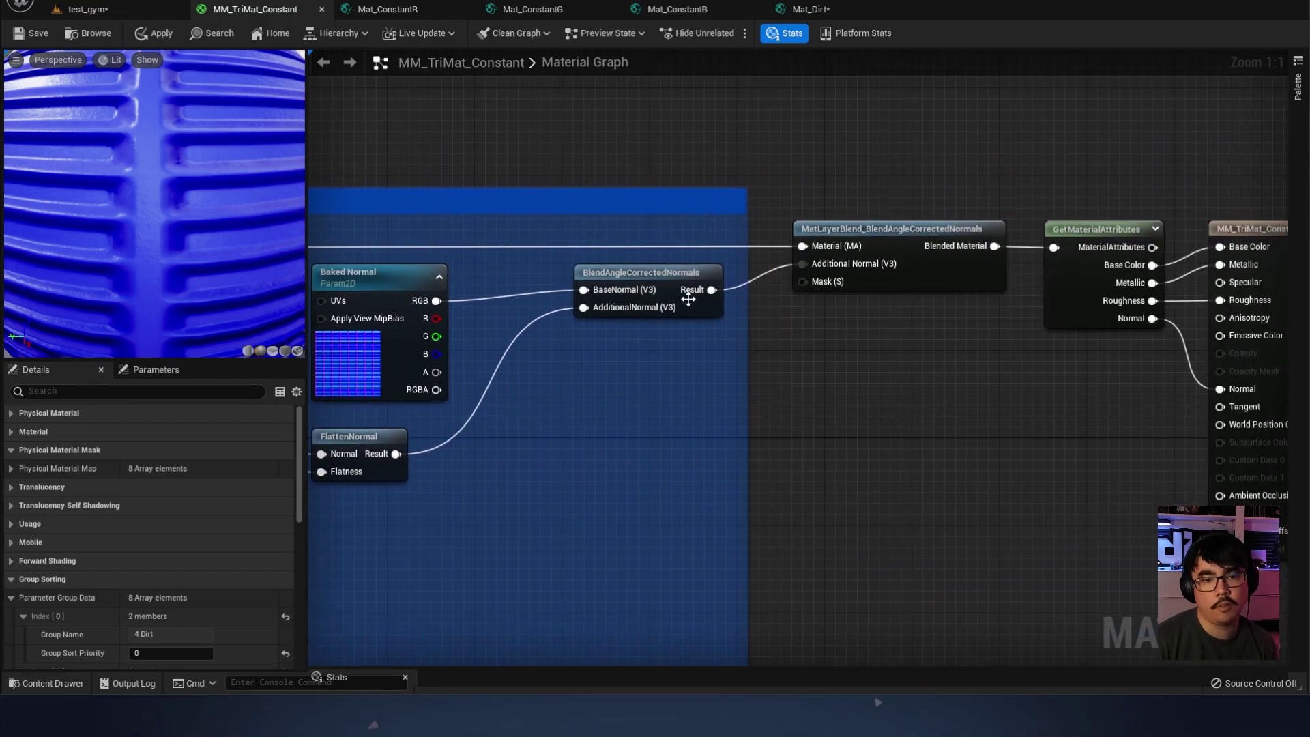
Inspect the MatLayerBlend_BlendAngleCorrectedNormals node and the GetMaterialAttributes node that receives its blended material
click(922, 276)
right_drag(980, 258, 819, 280)
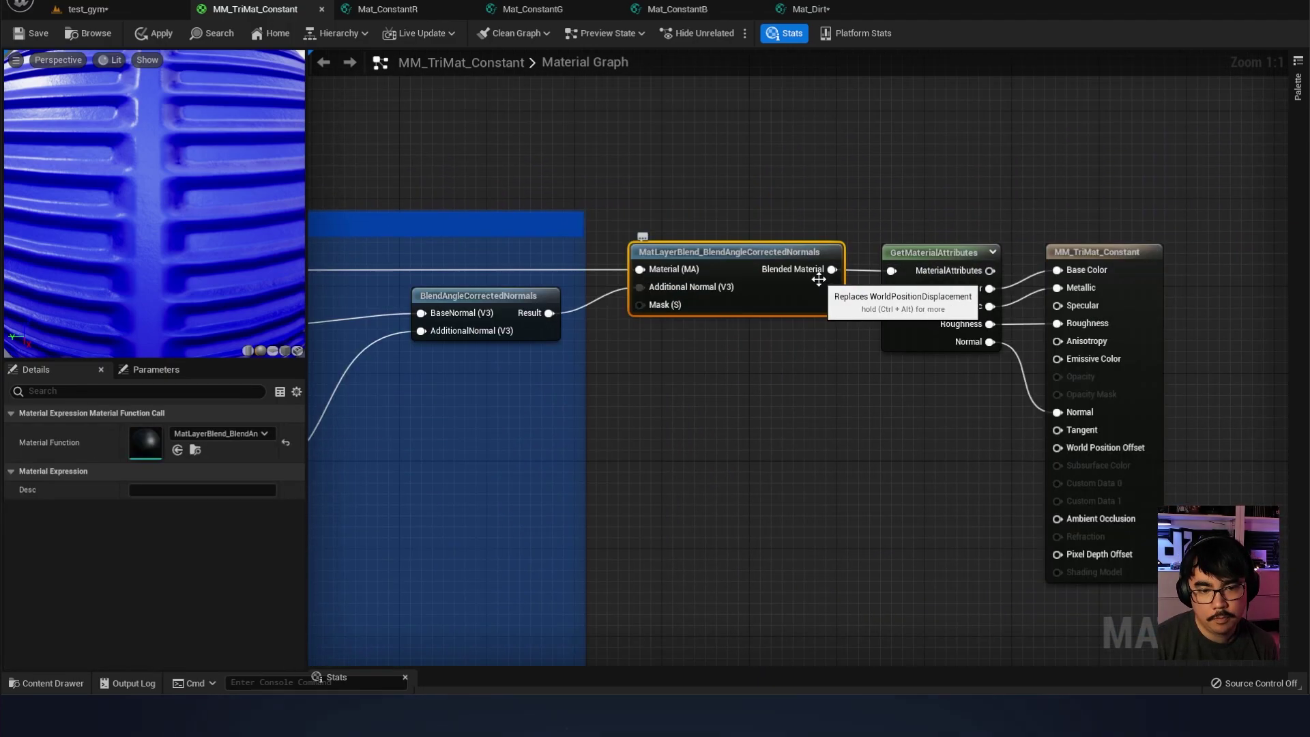
click(935, 256)
right_drag(932, 406, 823, 416)
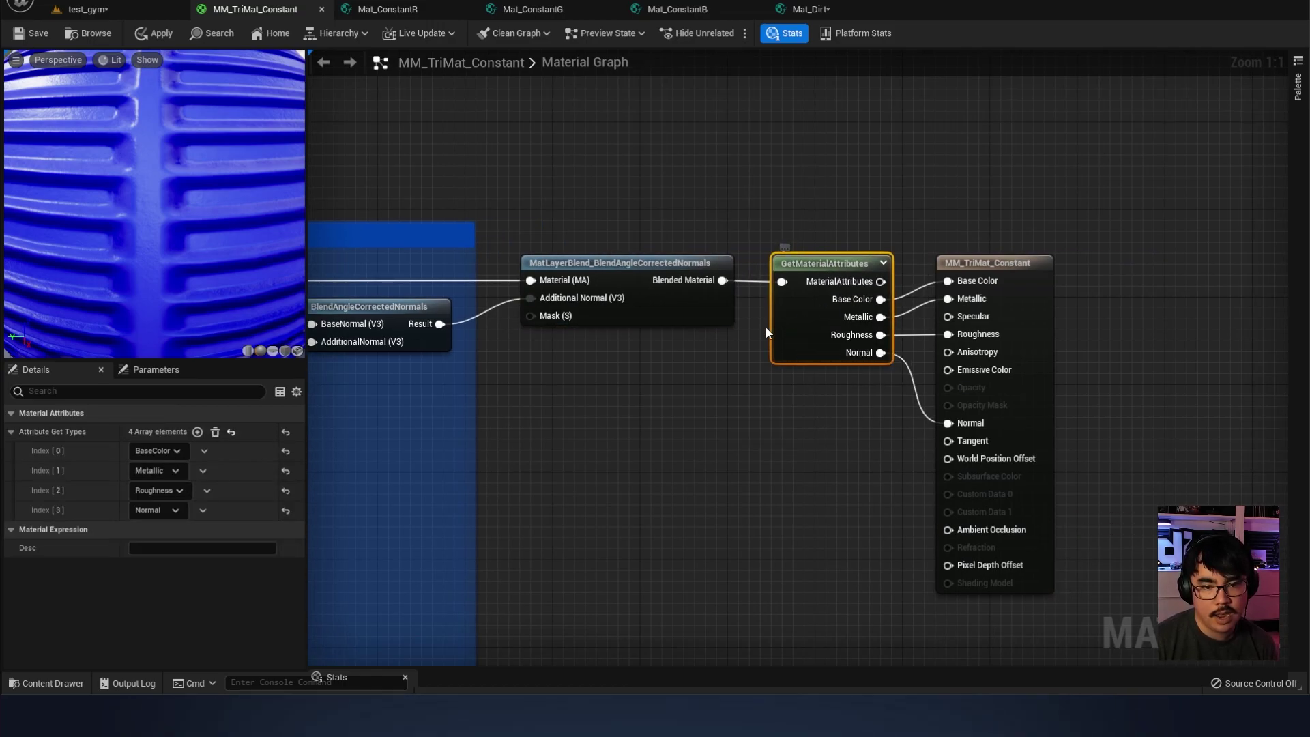
Review the Dirt Integration group and the MatLayerBlend_Simple nodes that precede the final normal blend
right_drag(599, 418, 1286, 364)
scroll(598, 411, down, 2)
right_drag(612, 214, 829, 217)
right_drag(435, 260, 679, 263)
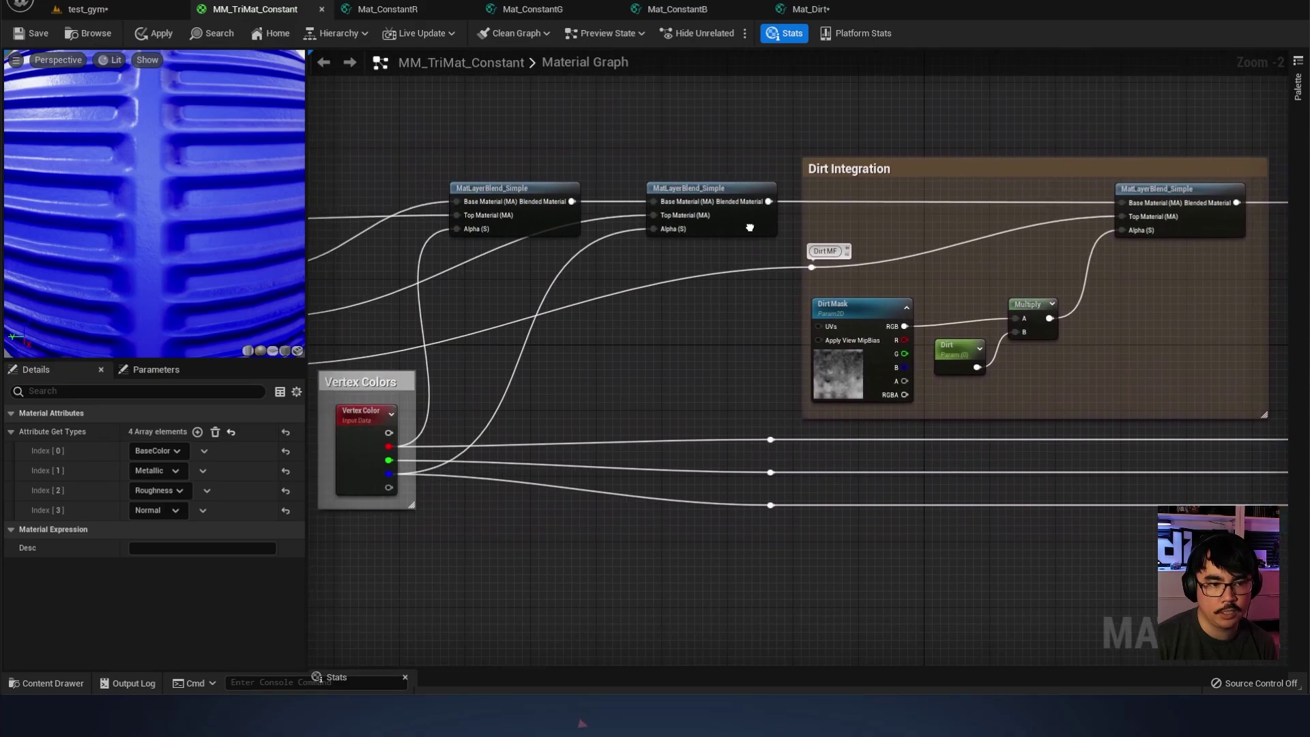
key(Home)
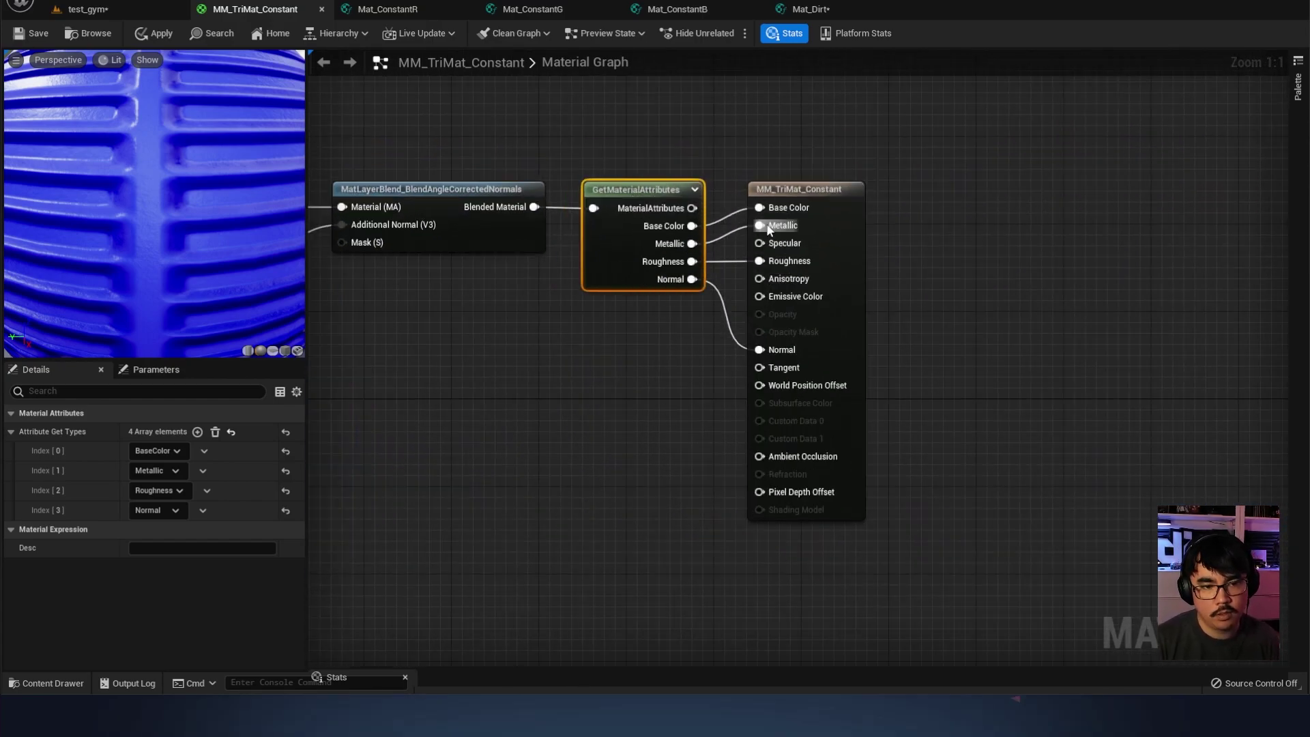
Examine how GetMaterialAttributes connects to the MM_TriMat_Constant output node
click(777, 199)
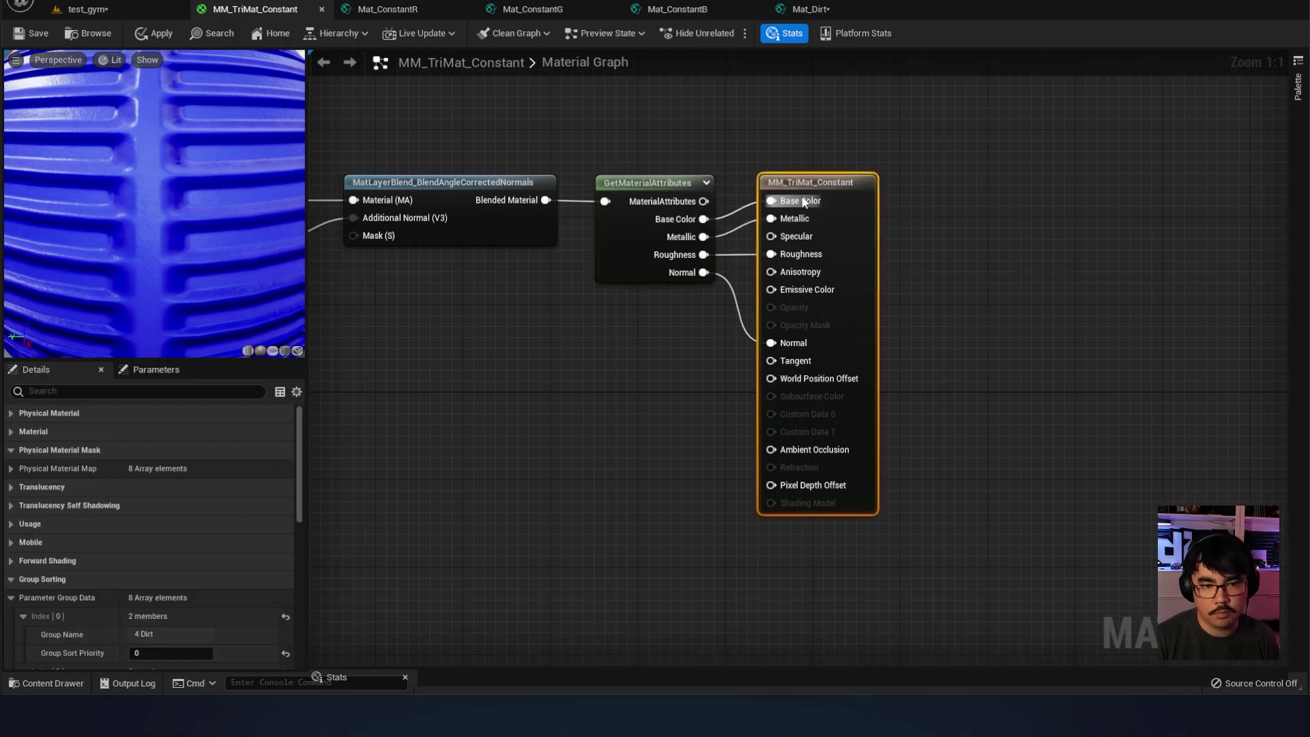
click(632, 292)
click(636, 277)
Add a second GetMaterialAttributes node and place it below the existing one
right_drag(588, 335, 673, 352)
click(641, 365)
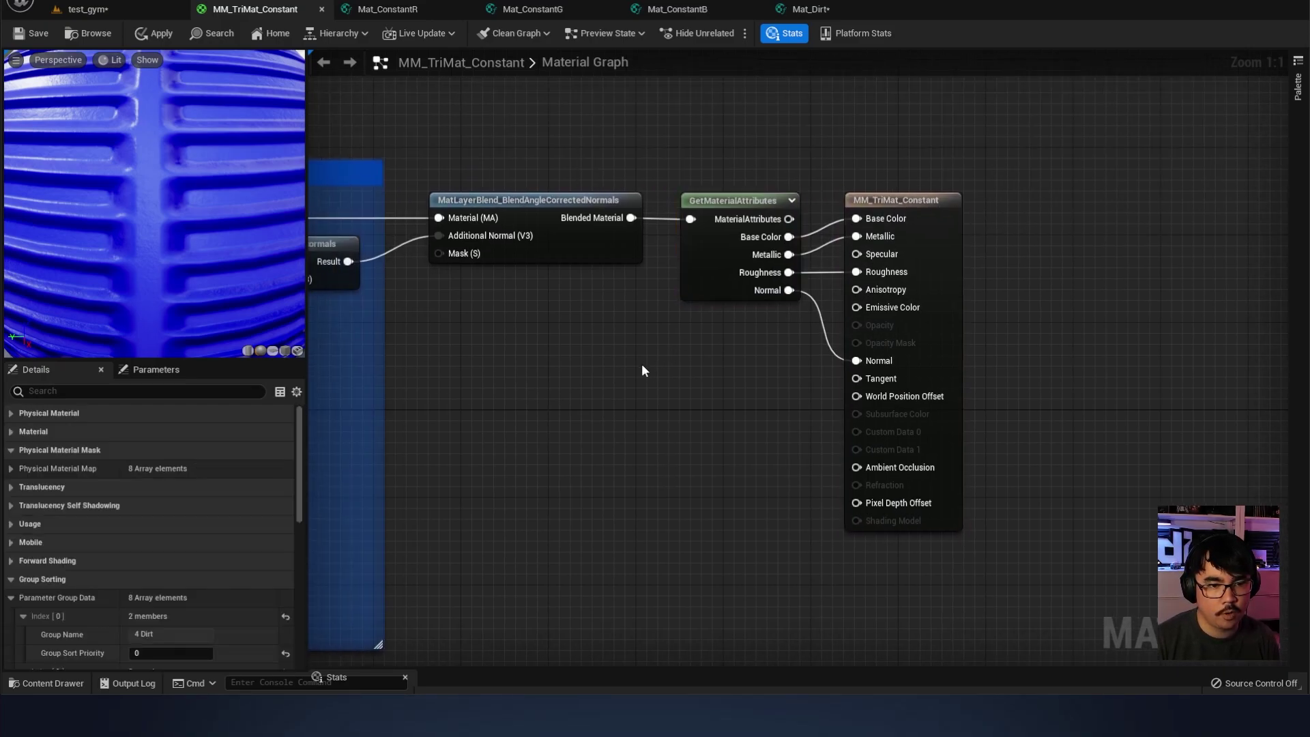
right_click(641, 370)
text(getmat)
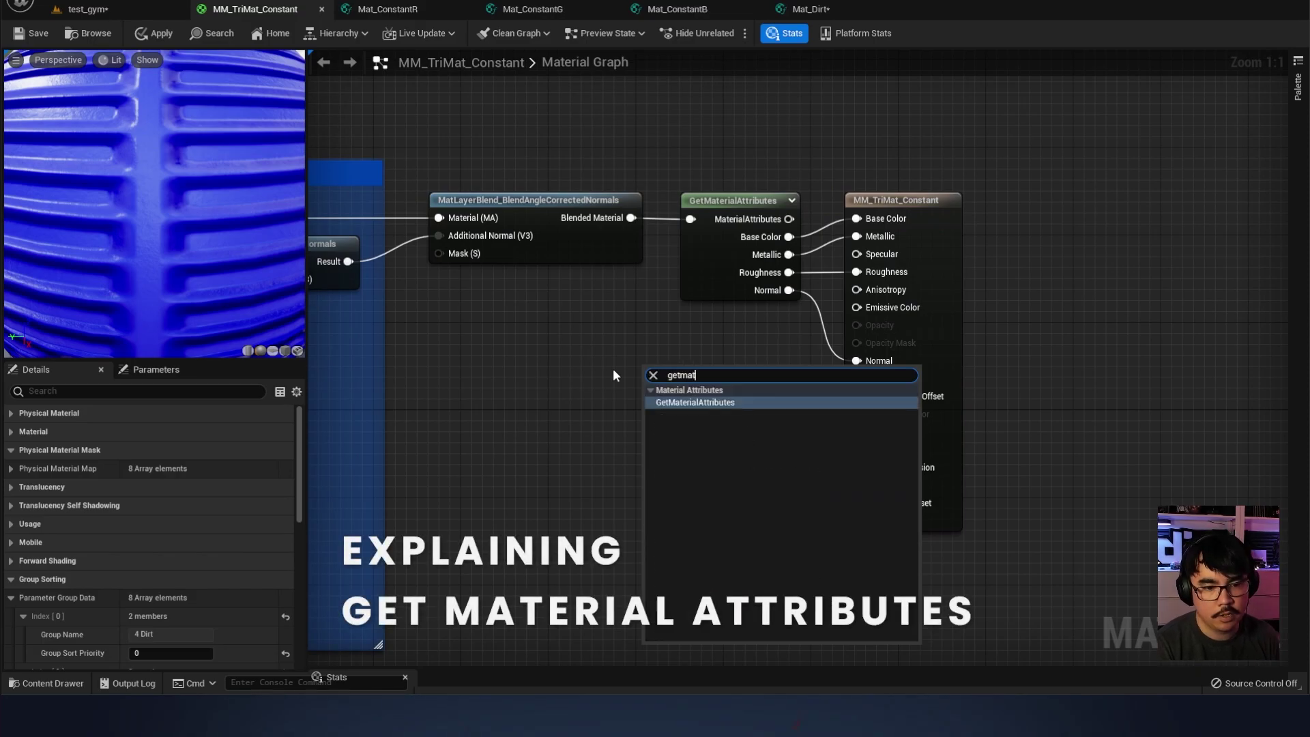
click(709, 402)
click(656, 417)
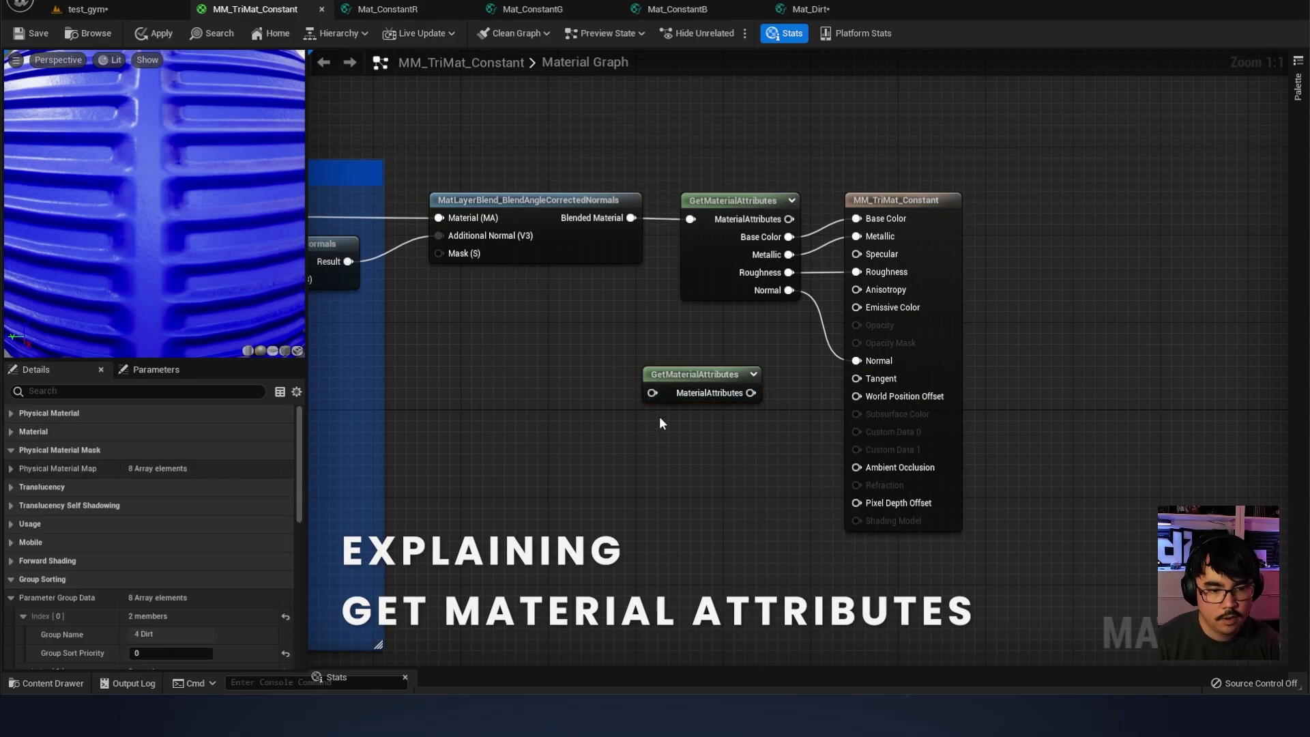
drag(706, 378, 721, 330)
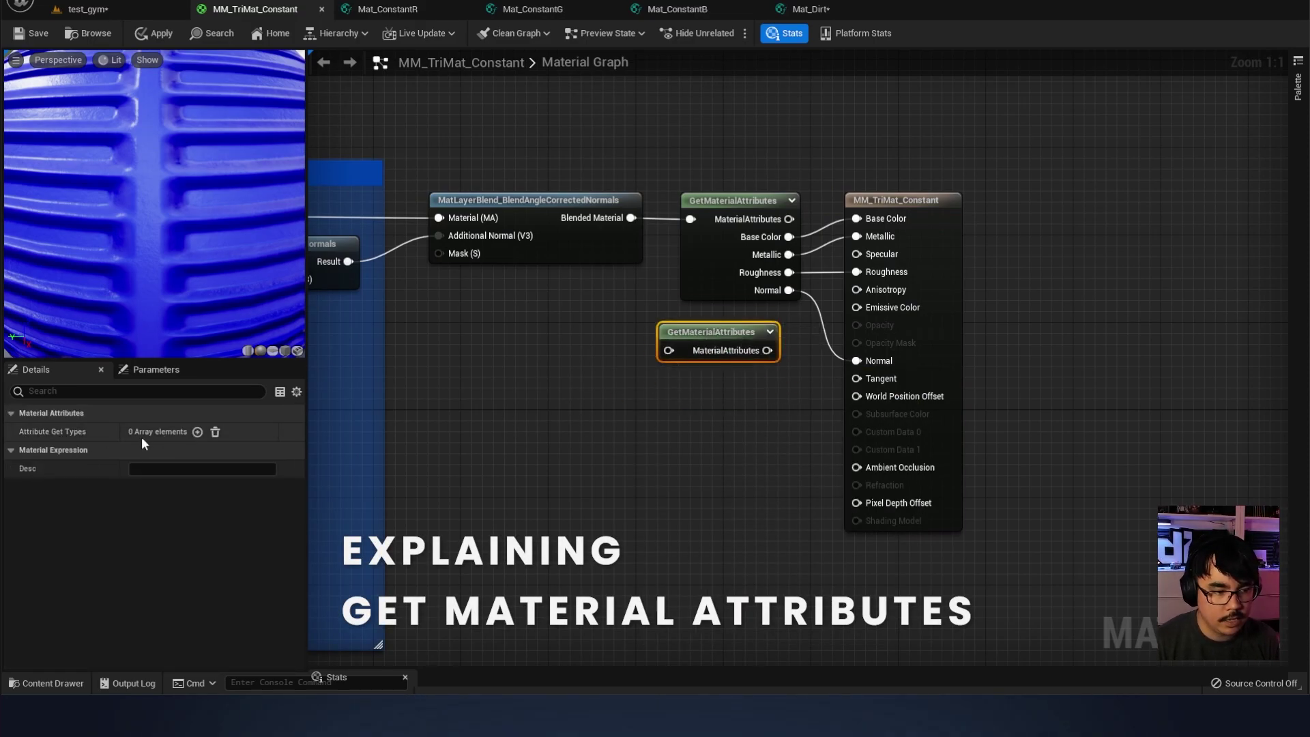
Add six attribute get types, BaseColor through EmissiveColor, to the new GetMaterialAttributes node
click(197, 432)
click(197, 433)
click(197, 432)
click(197, 432)
click(197, 432)
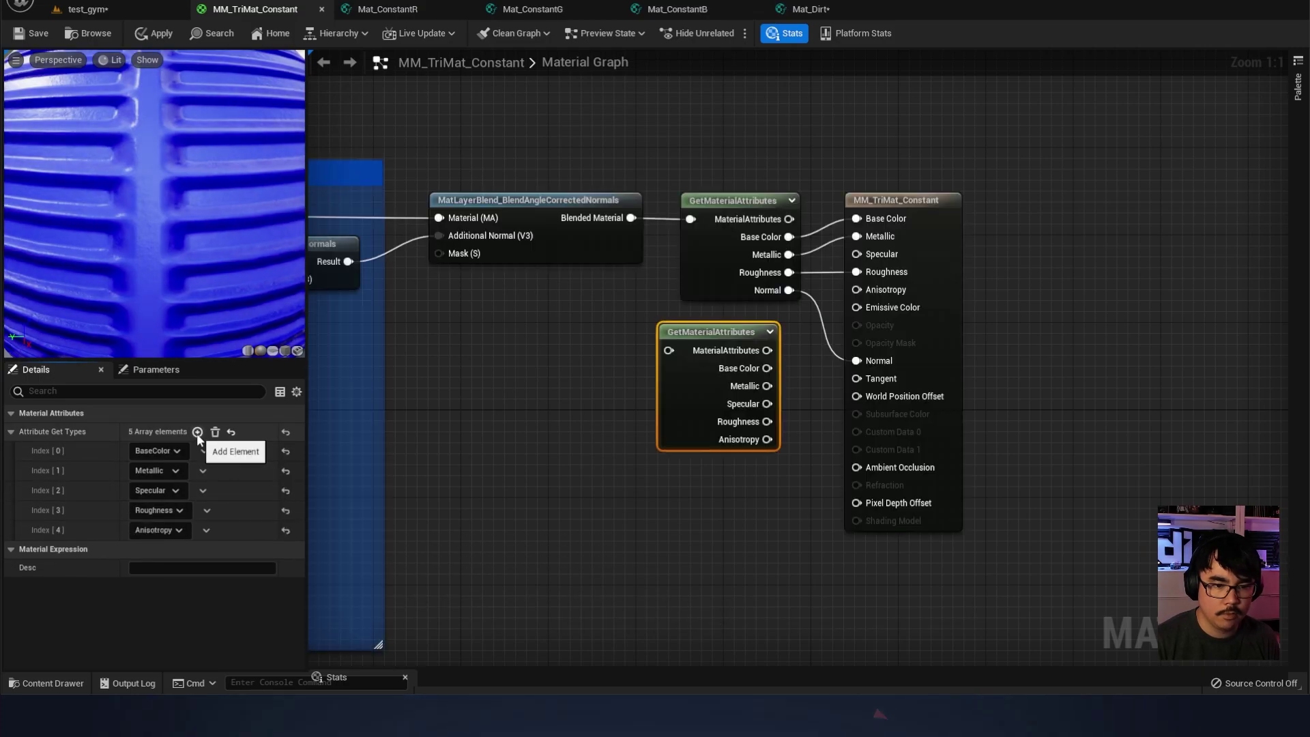
click(197, 433)
click(787, 502)
click(702, 437)
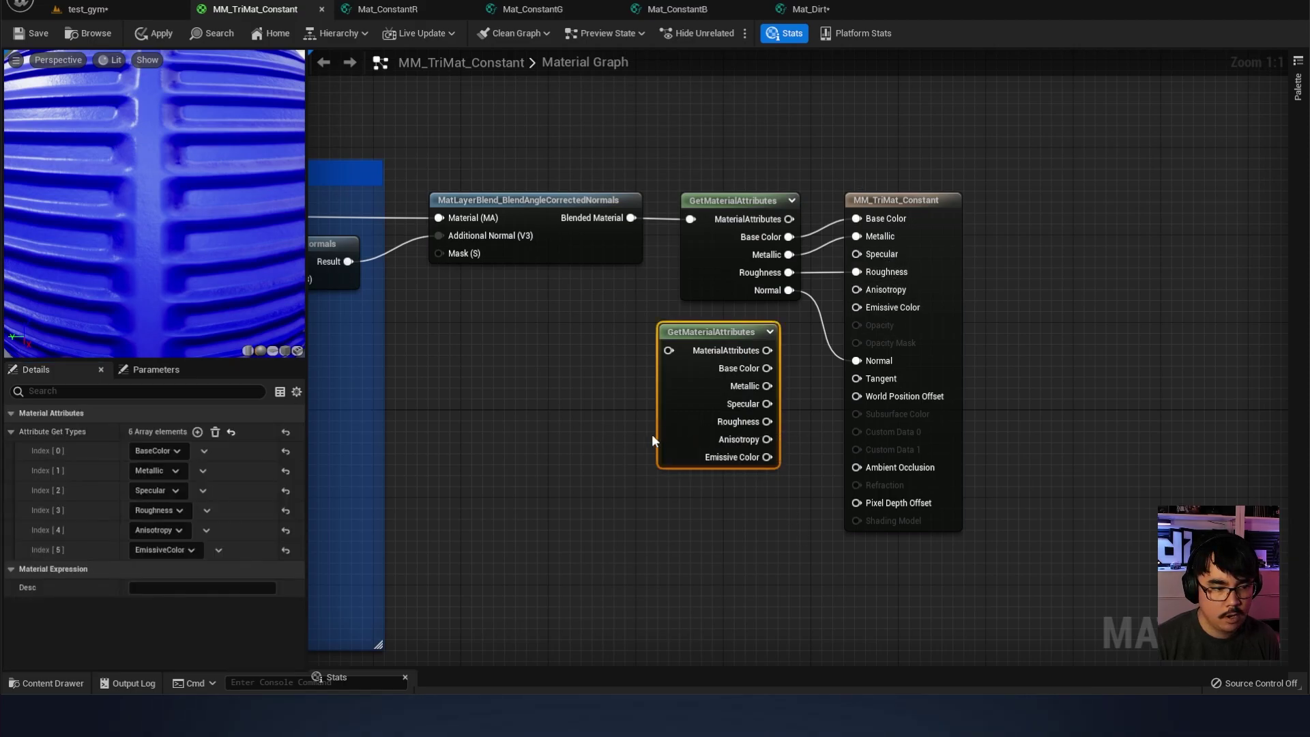
Remove the EmissiveColor, Anisotropy and Roughness attributes from the new GetMaterialAttributes node, keeping Specular as the third
click(219, 550)
click(233, 585)
click(206, 530)
click(215, 566)
click(207, 510)
click(213, 546)
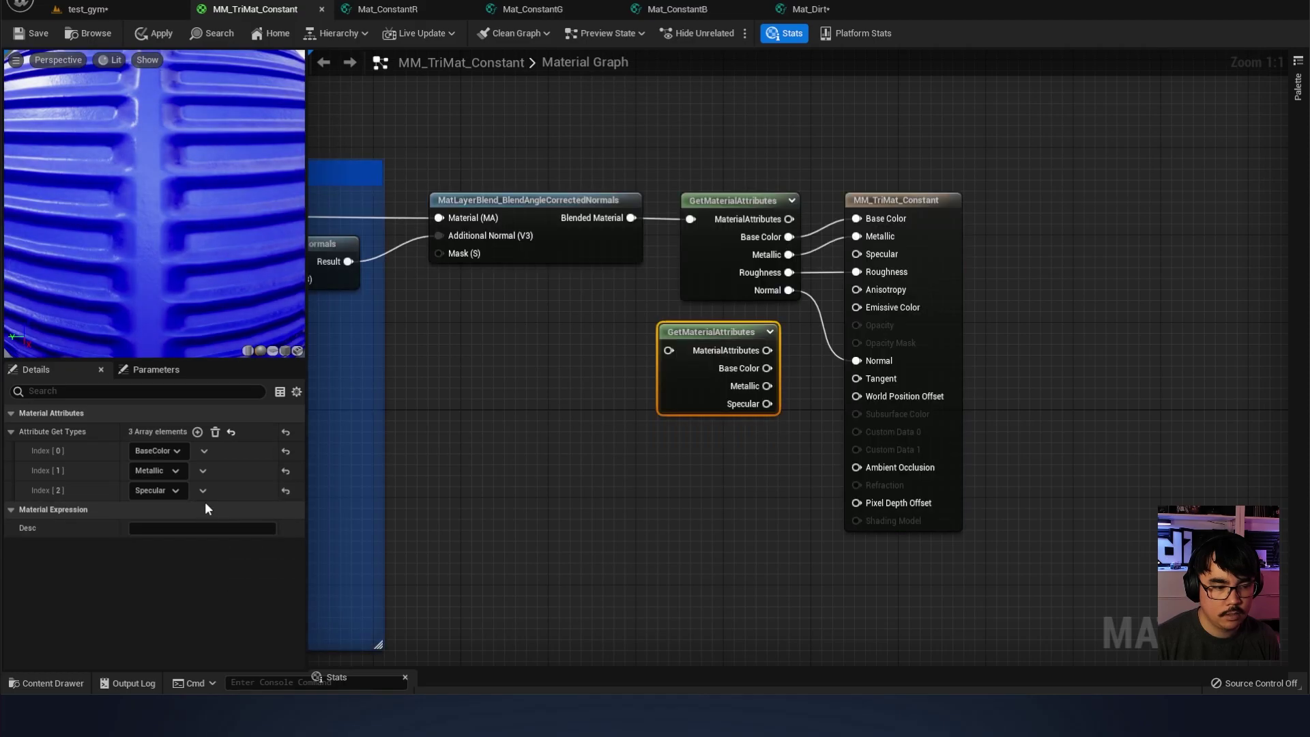
click(203, 490)
click(218, 524)
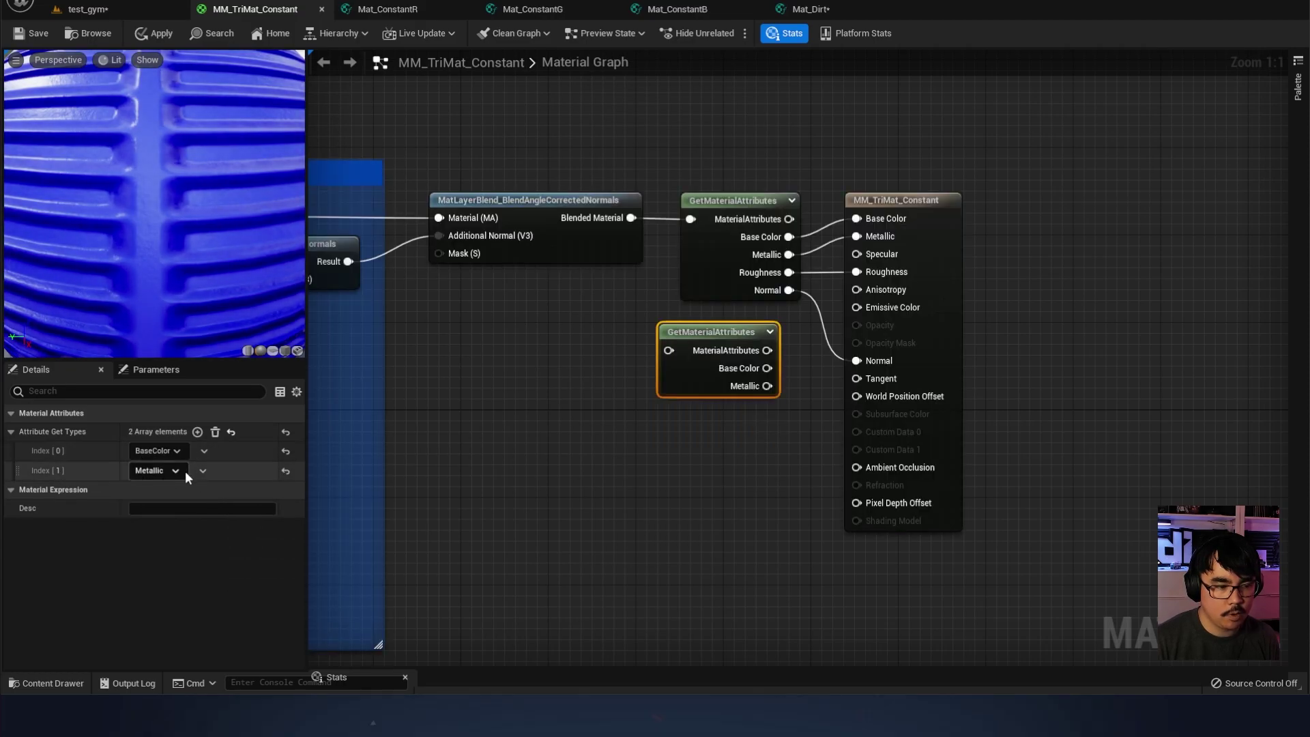
key(ctrl+z)
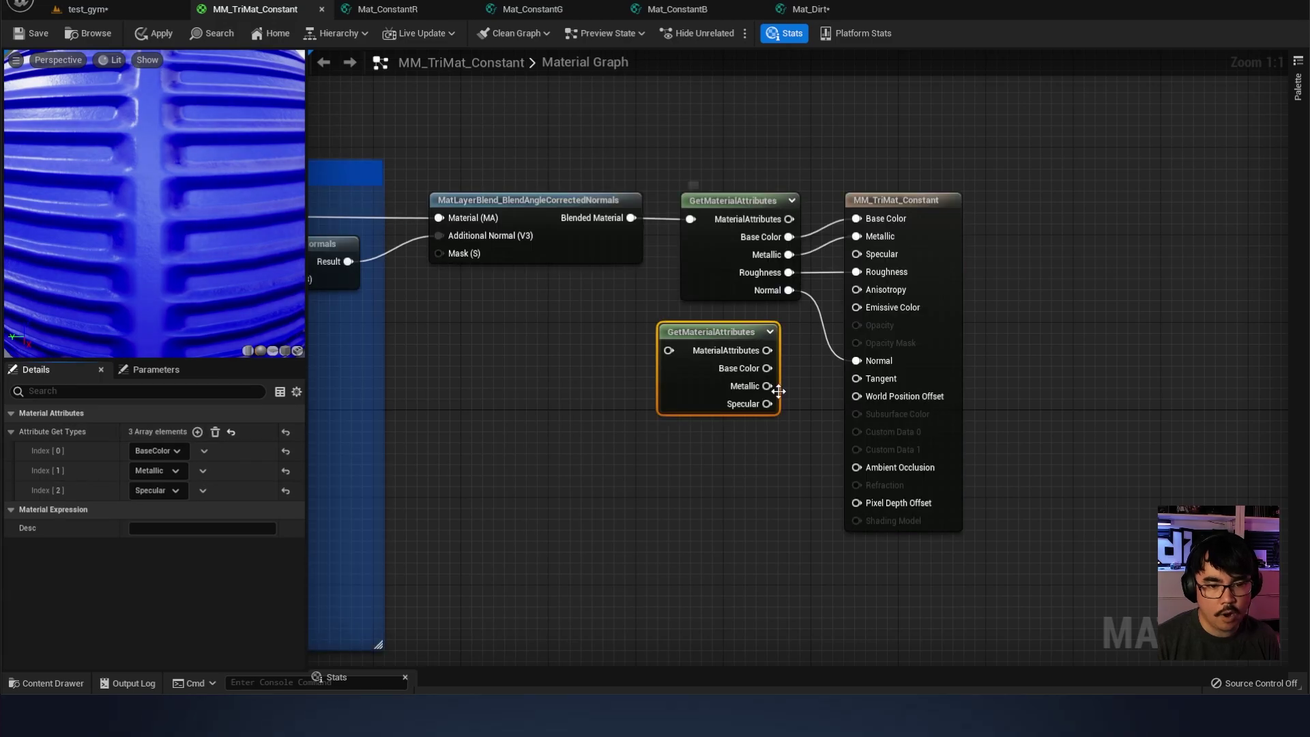
Change the third attribute to Roughness, add Normal as the fourth, and connect Blended Material to the new GetMaterialAttributes node
click(183, 490)
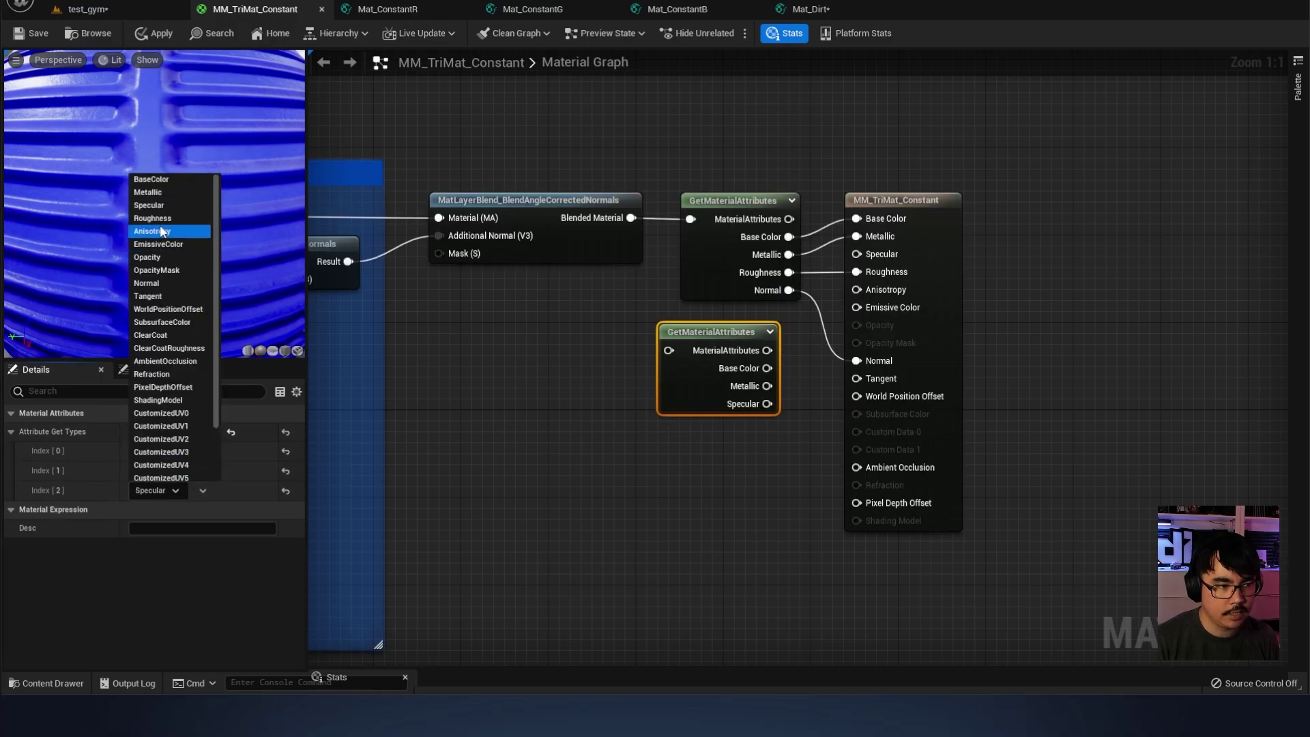
click(152, 219)
click(204, 432)
click(157, 510)
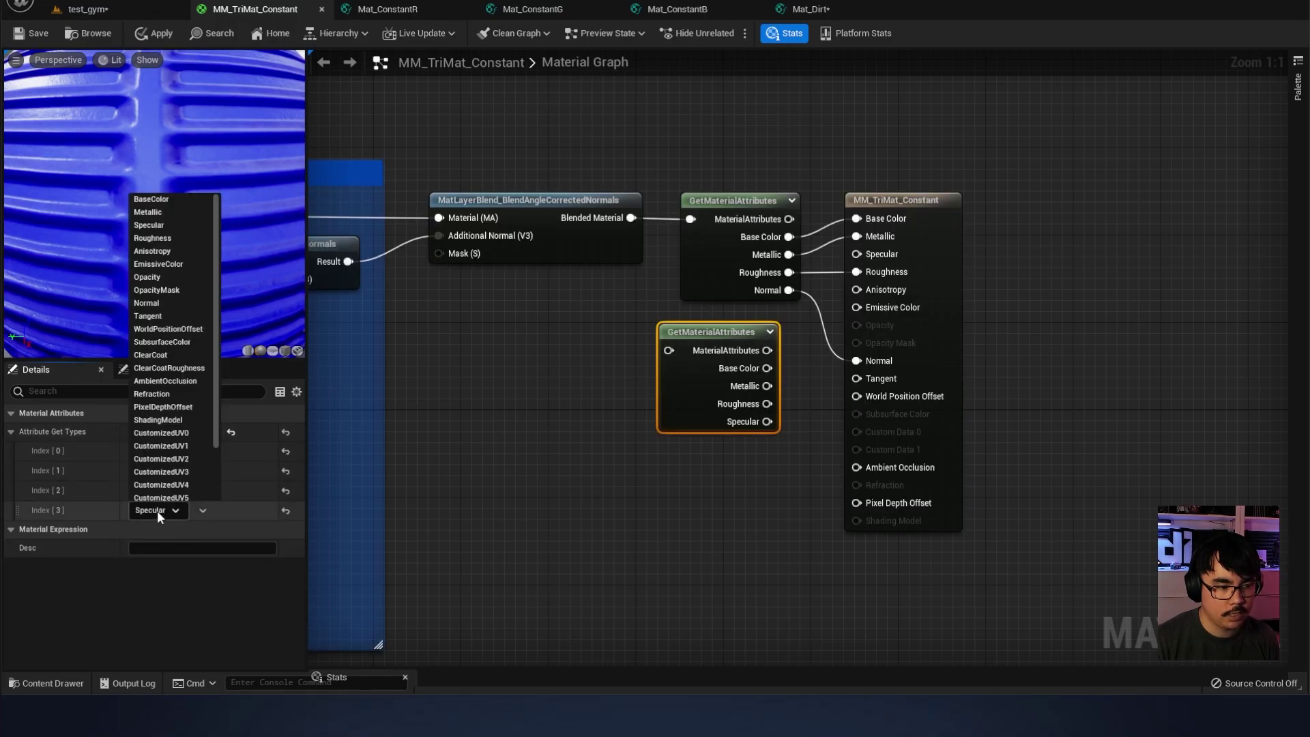
click(164, 303)
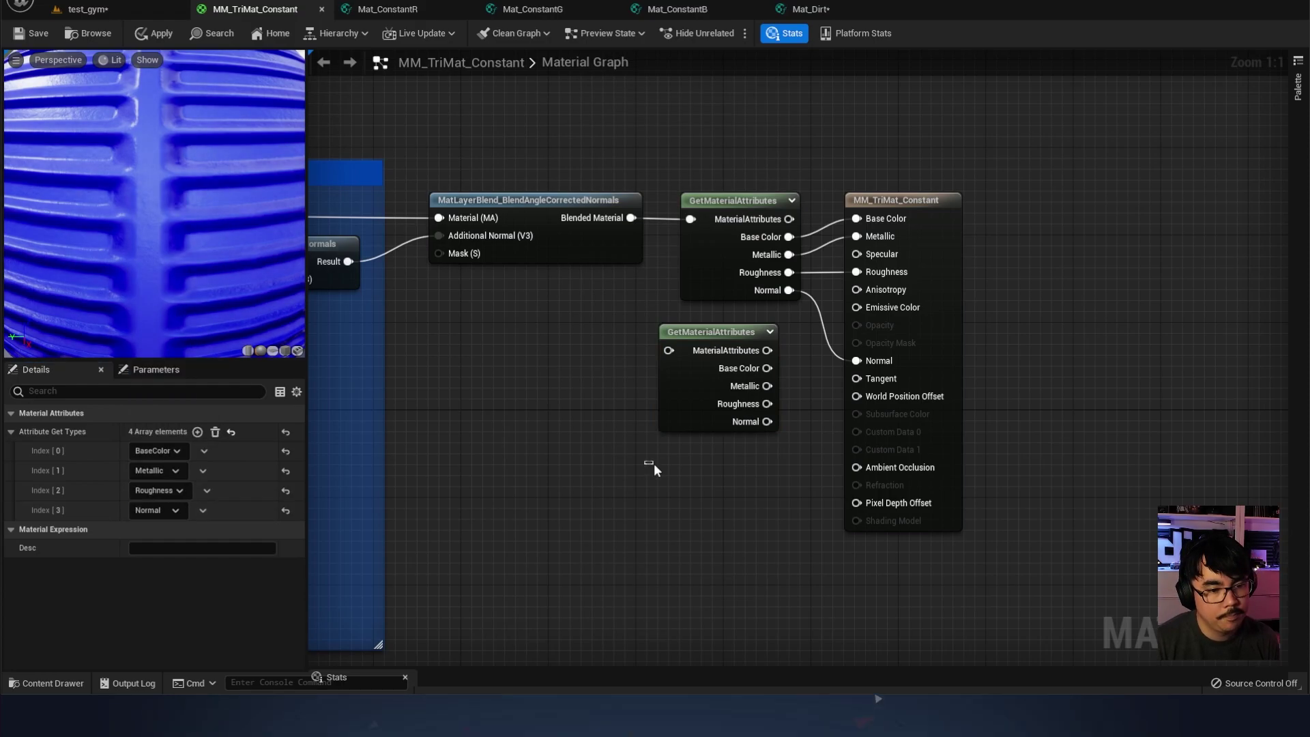
click(653, 464)
drag(631, 218, 710, 397)
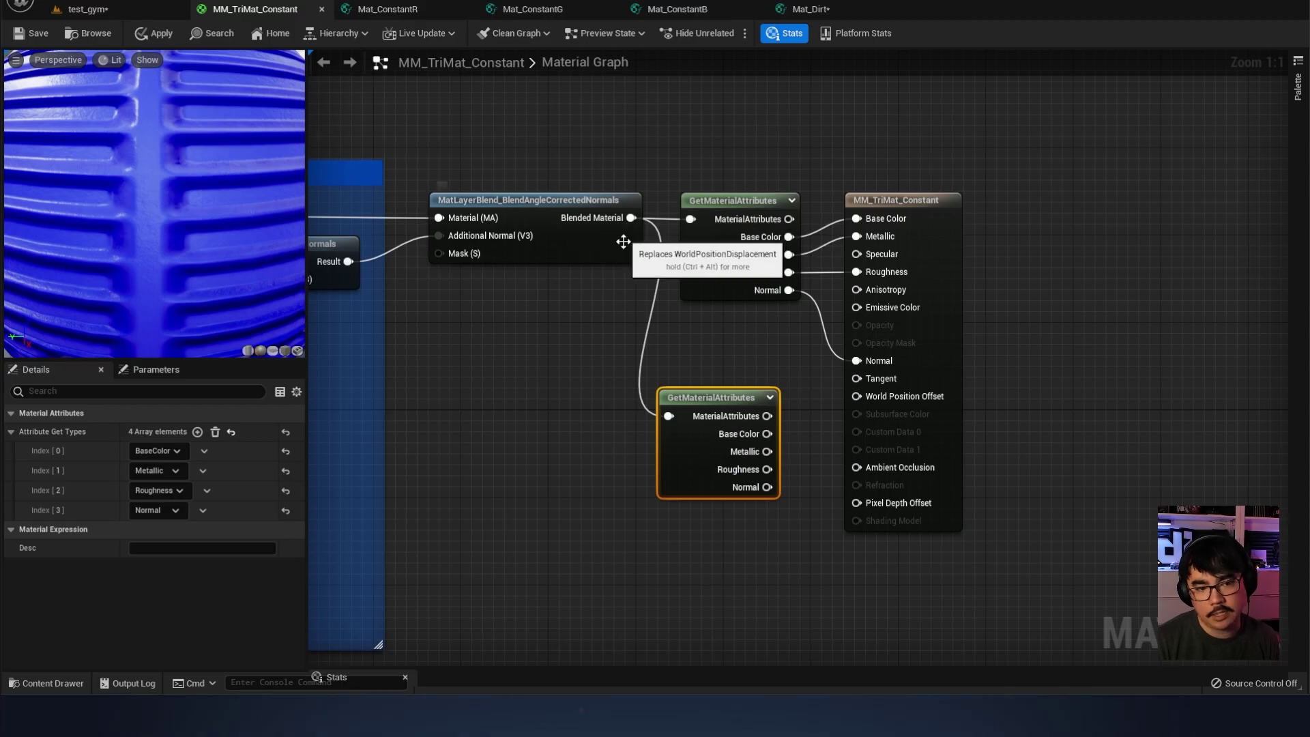
Follow the material connections and examine the inside of the MatLayerBlend_BlendAngleCorrectedNormals function, including its MakeMaterialAttributes node
right_drag(624, 234, 675, 220)
right_drag(820, 515, 881, 529)
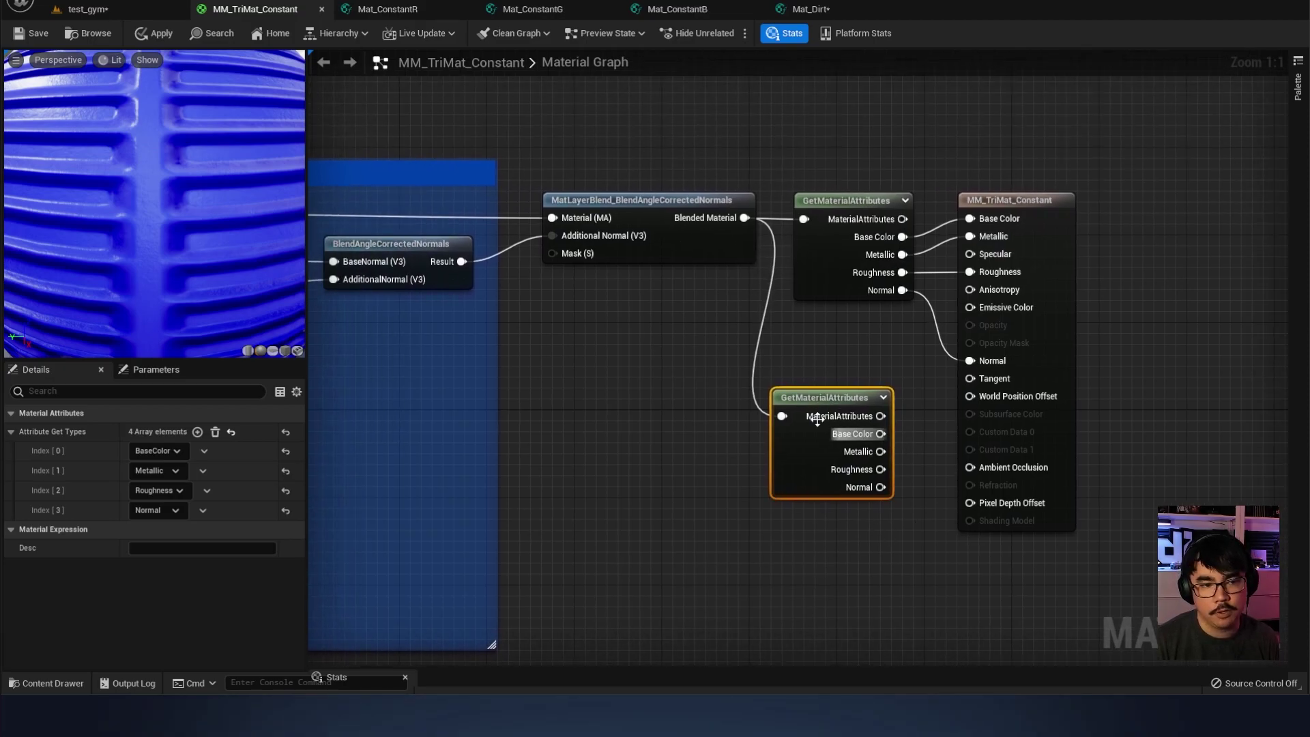
right_drag(851, 437, 920, 437)
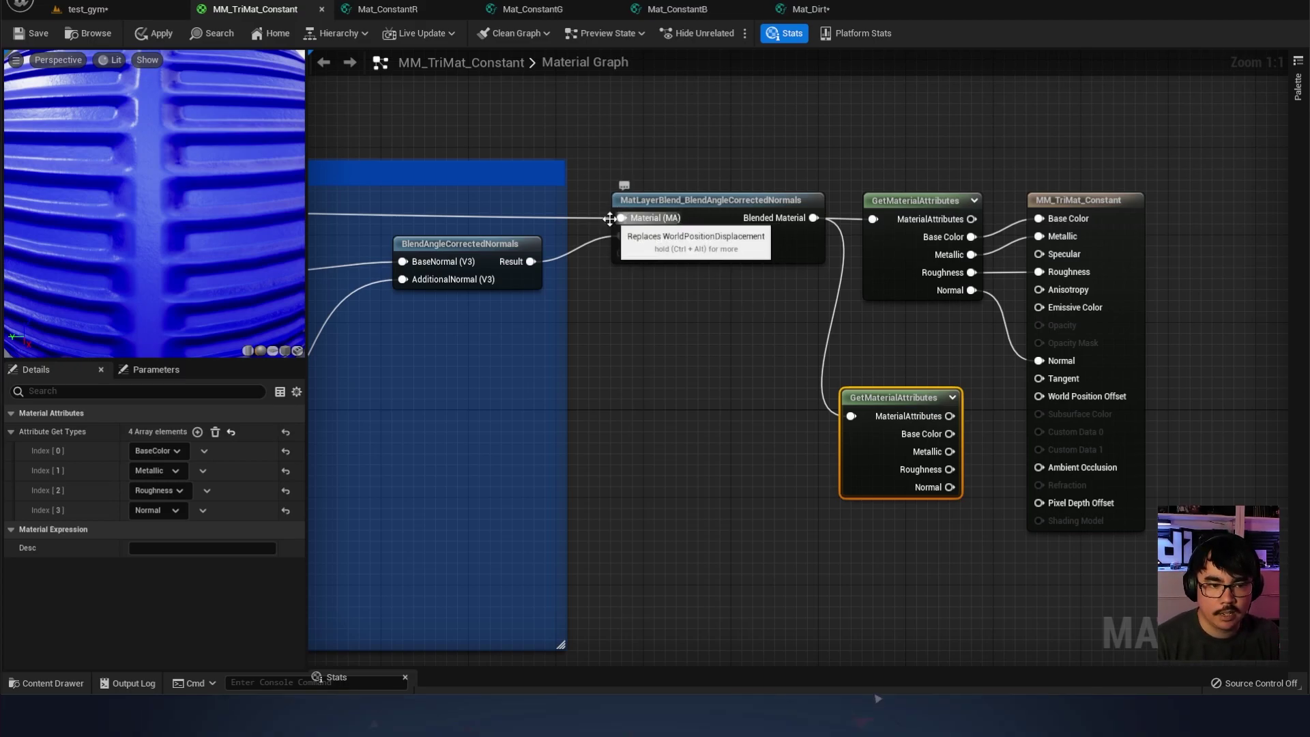
right_drag(841, 336, 832, 342)
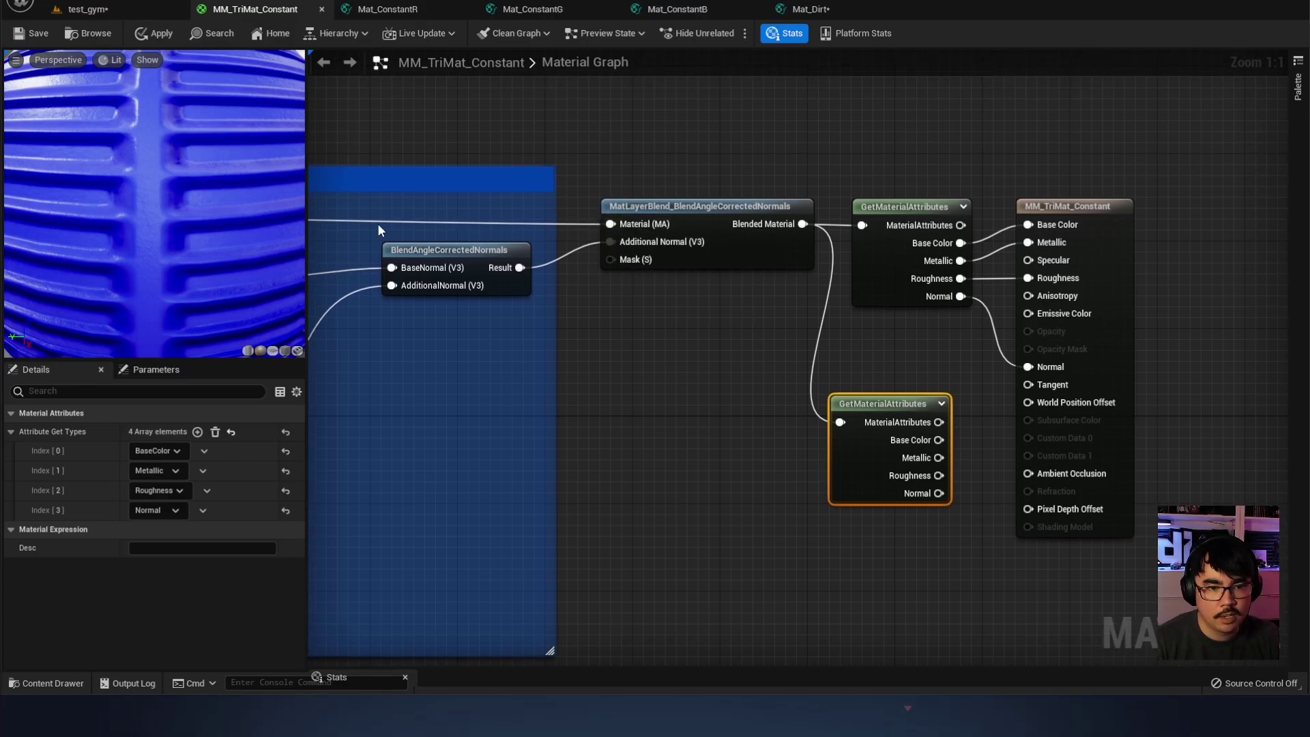
right_drag(826, 280, 741, 219)
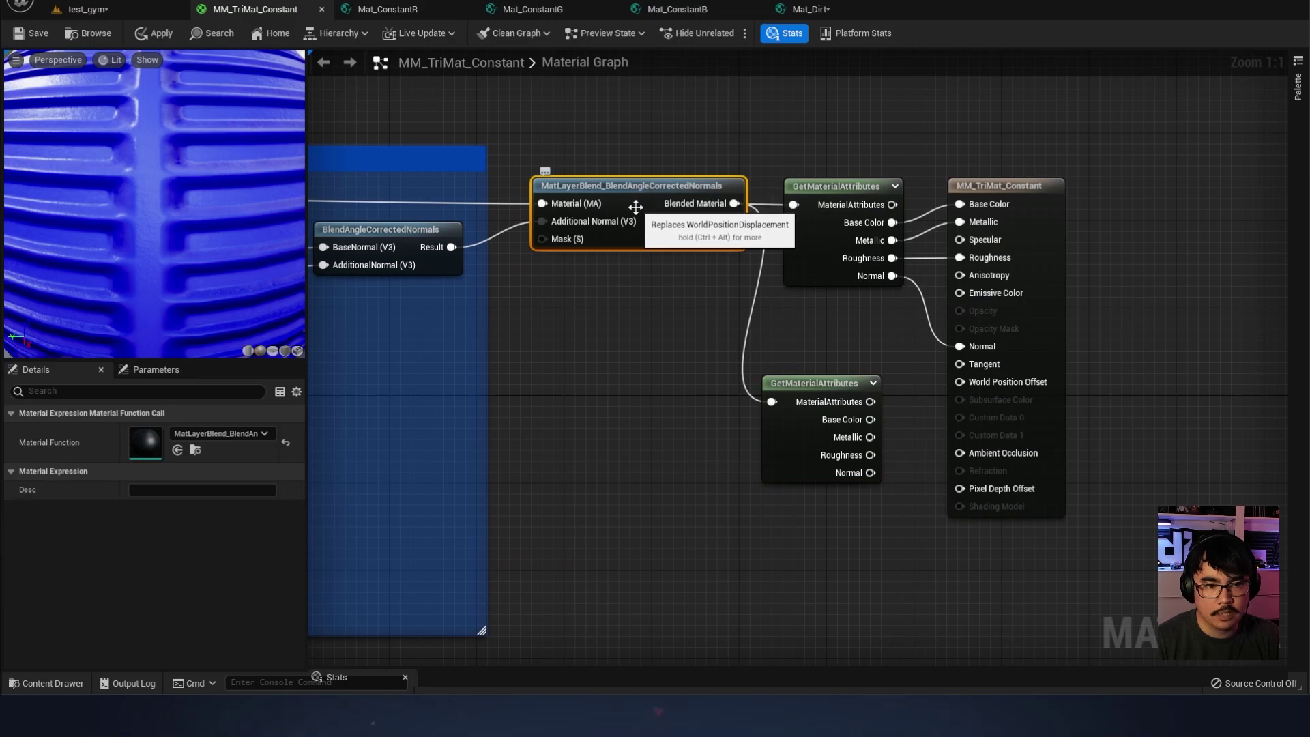
double_click(631, 186)
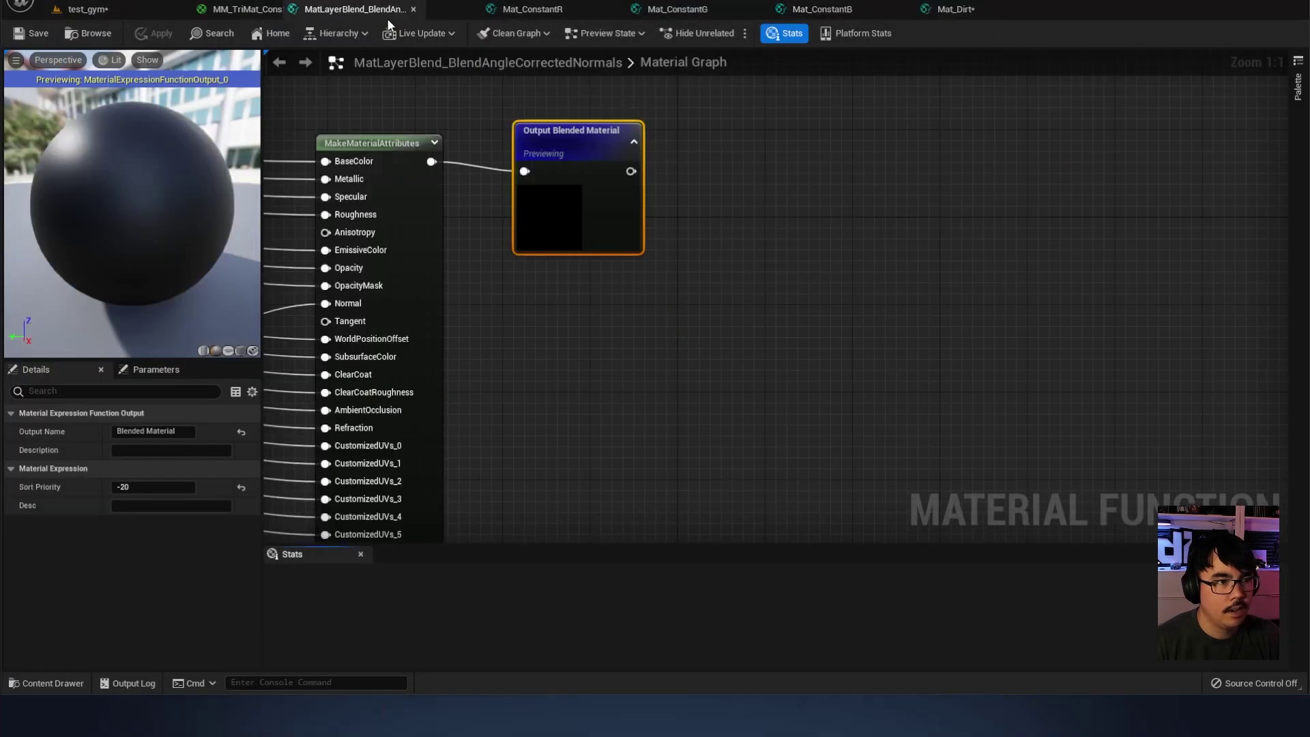
right_drag(532, 185, 1111, 212)
scroll(1105, 213, down, 3)
right_drag(779, 508, 921, 443)
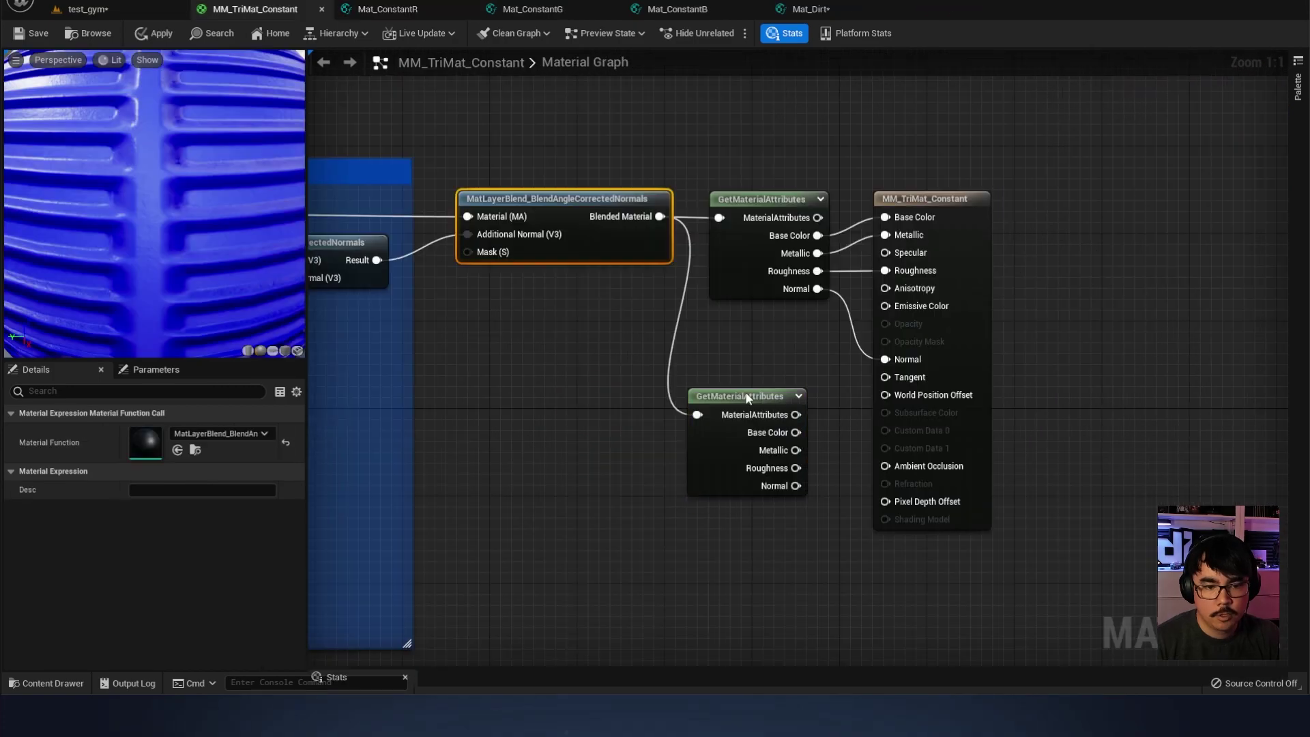
Delete the demonstration GetMaterialAttributes node from the MM_TriMat_Constant graph
click(746, 399)
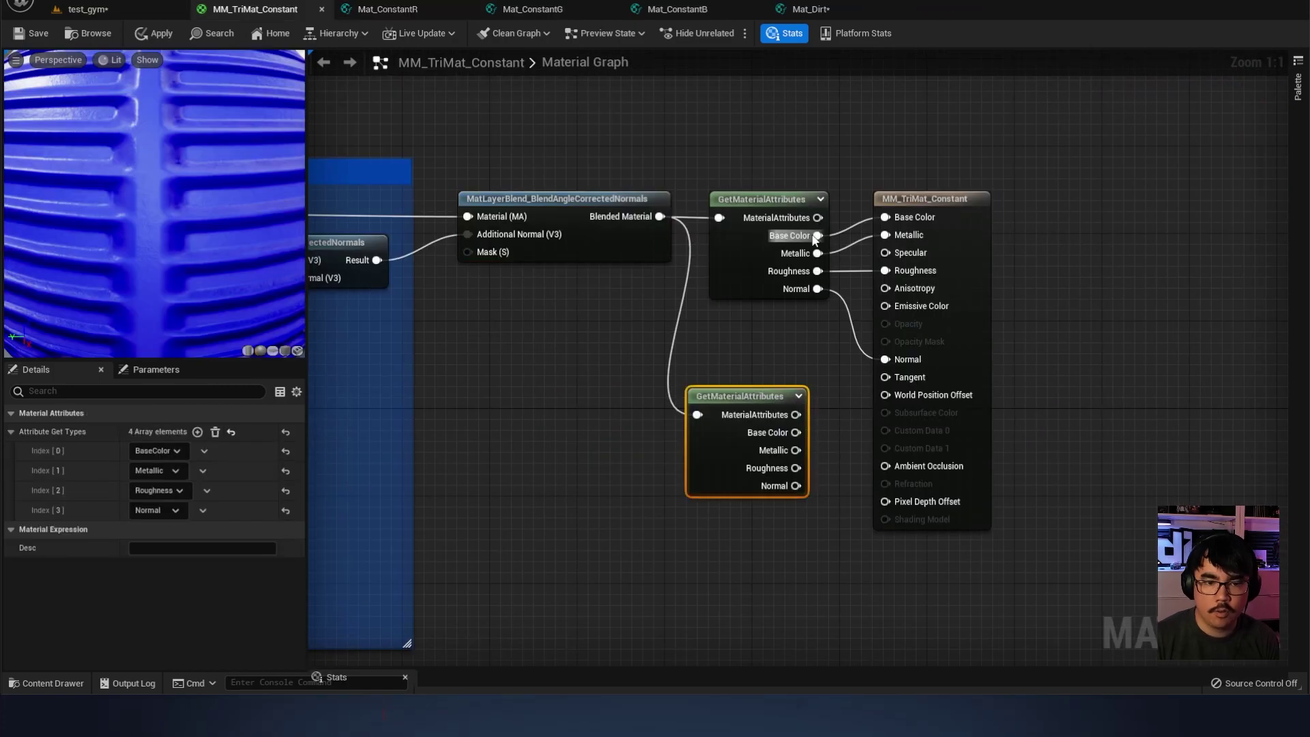
key(Delete)
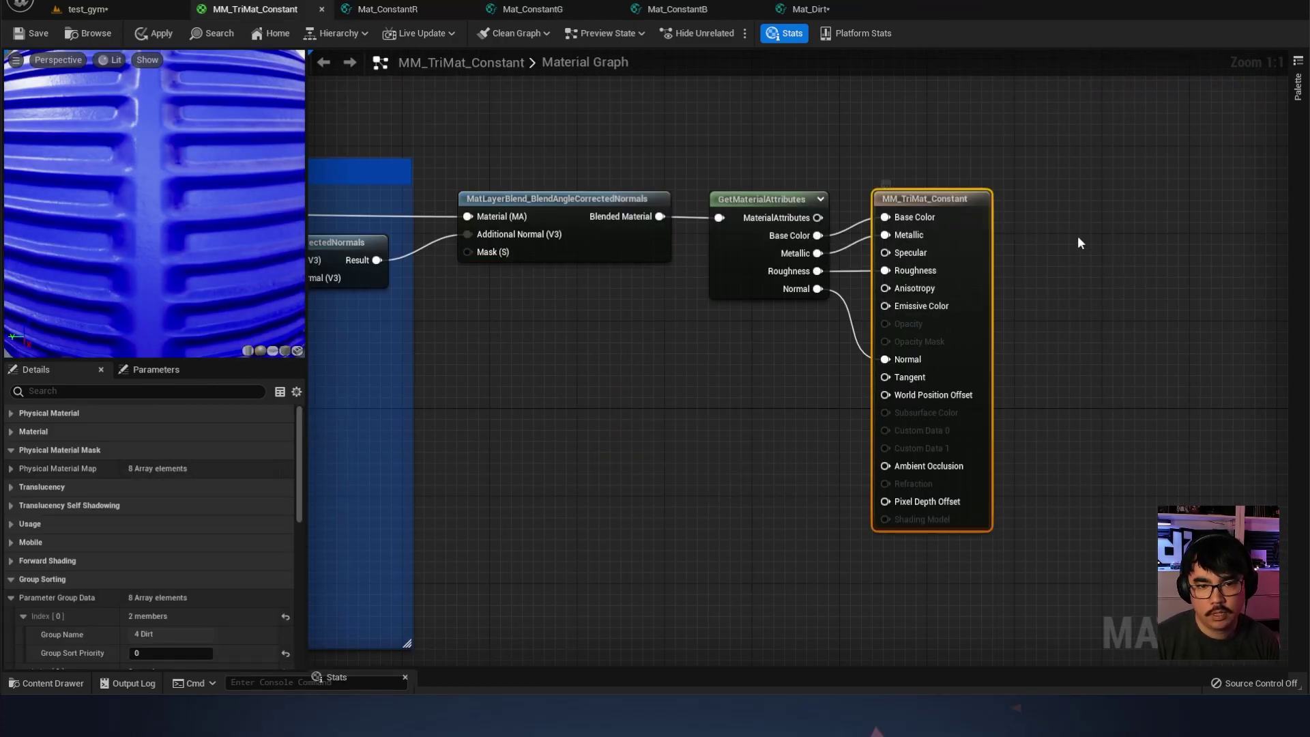
Switch to the test_gym level and inspect the detail normals on the blue container up close
click(96, 9)
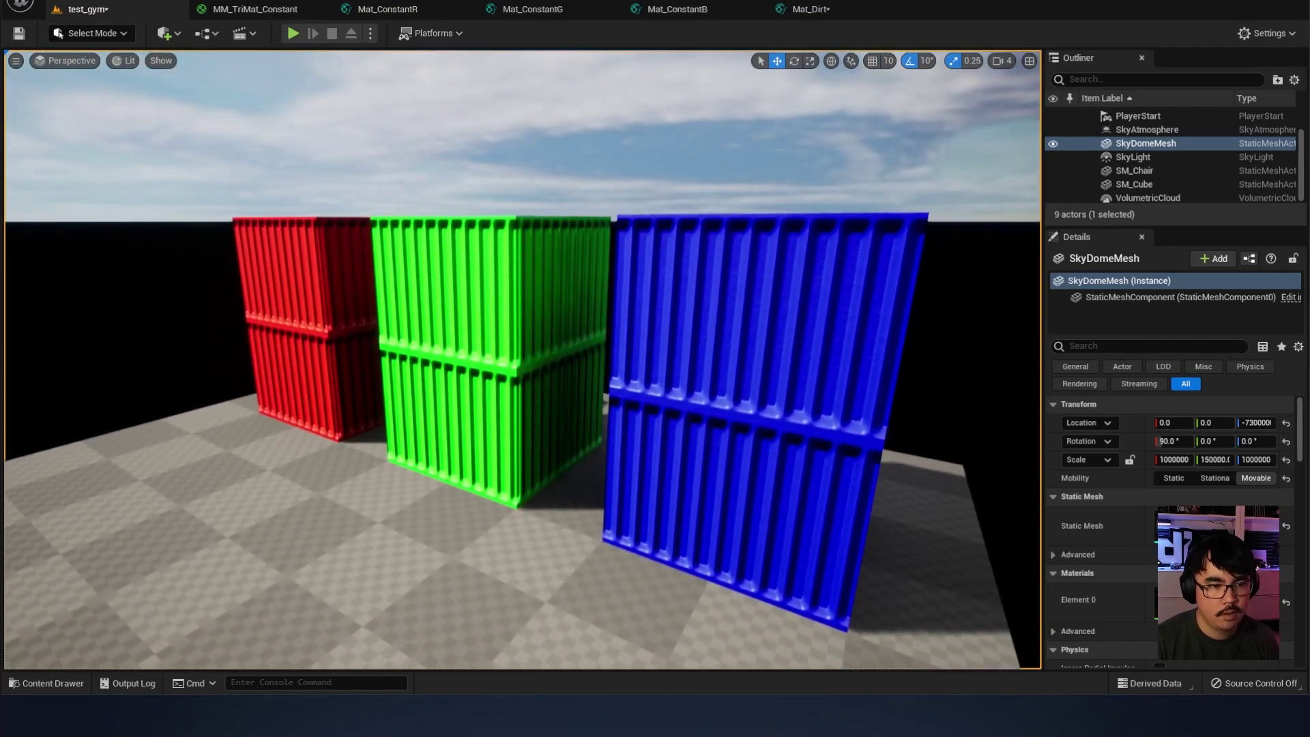
key(q)
right_drag(796, 259, 797, 245)
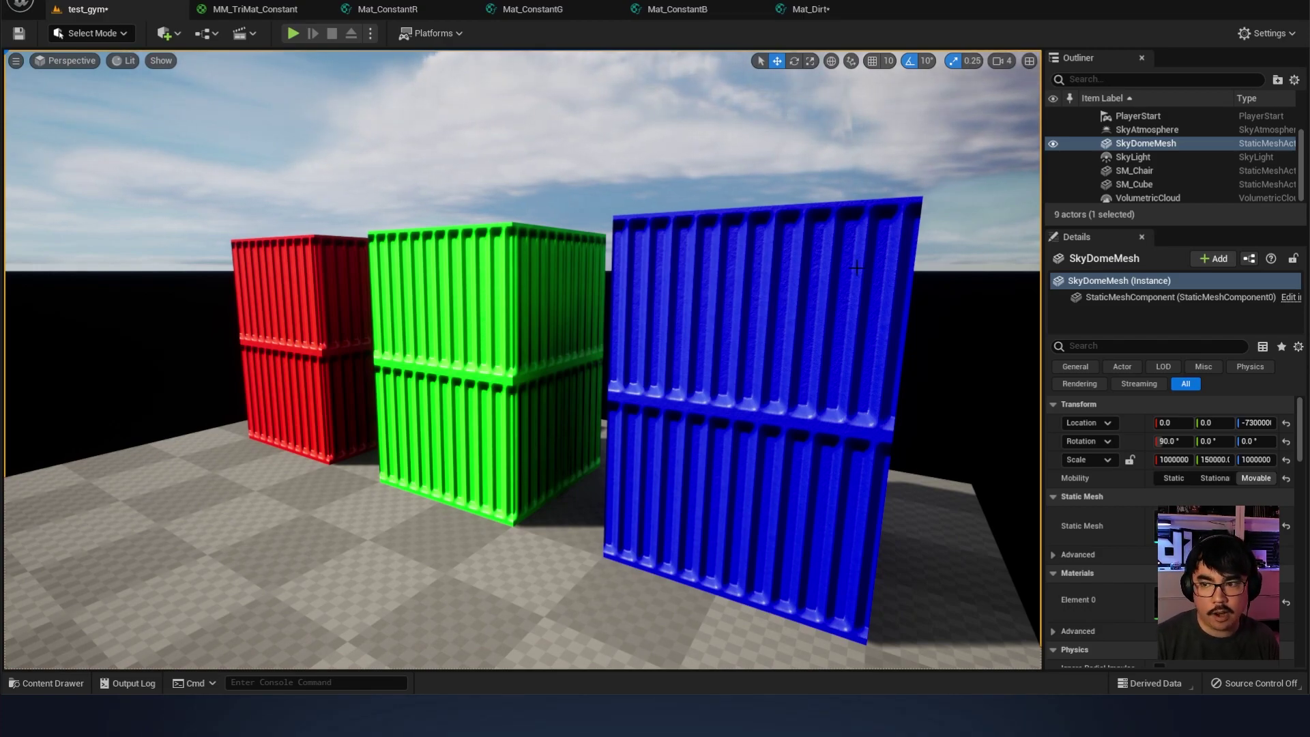
right_drag(856, 267, 954, 215)
key(w)
key(w)
right_drag(724, 375, 725, 315)
key(s)
Return to the MM_TriMat_Constant graph and examine the DN Tile parameter in the detail normal group
click(254, 9)
right_drag(333, 337, 888, 351)
scroll(345, 339, down, 4)
right_drag(1139, 291, 883, 280)
scroll(883, 280, up, 4)
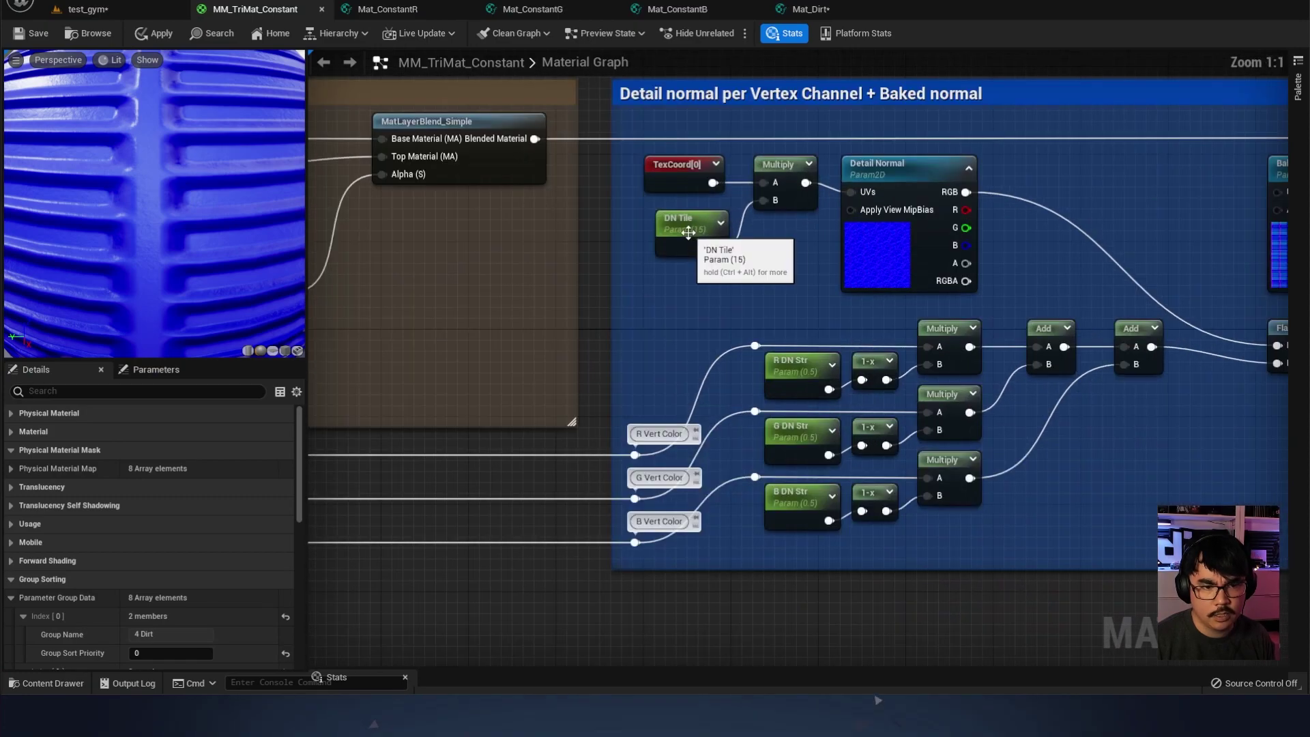
click(687, 231)
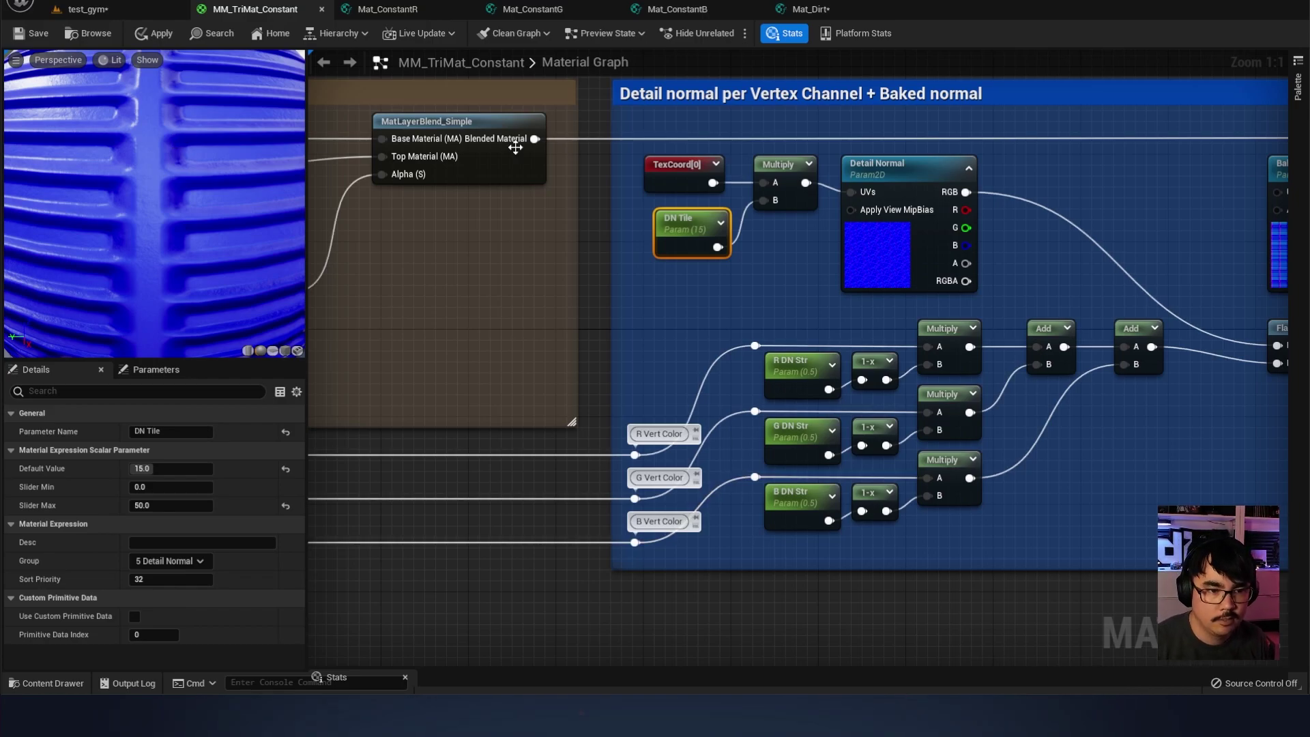
click(588, 272)
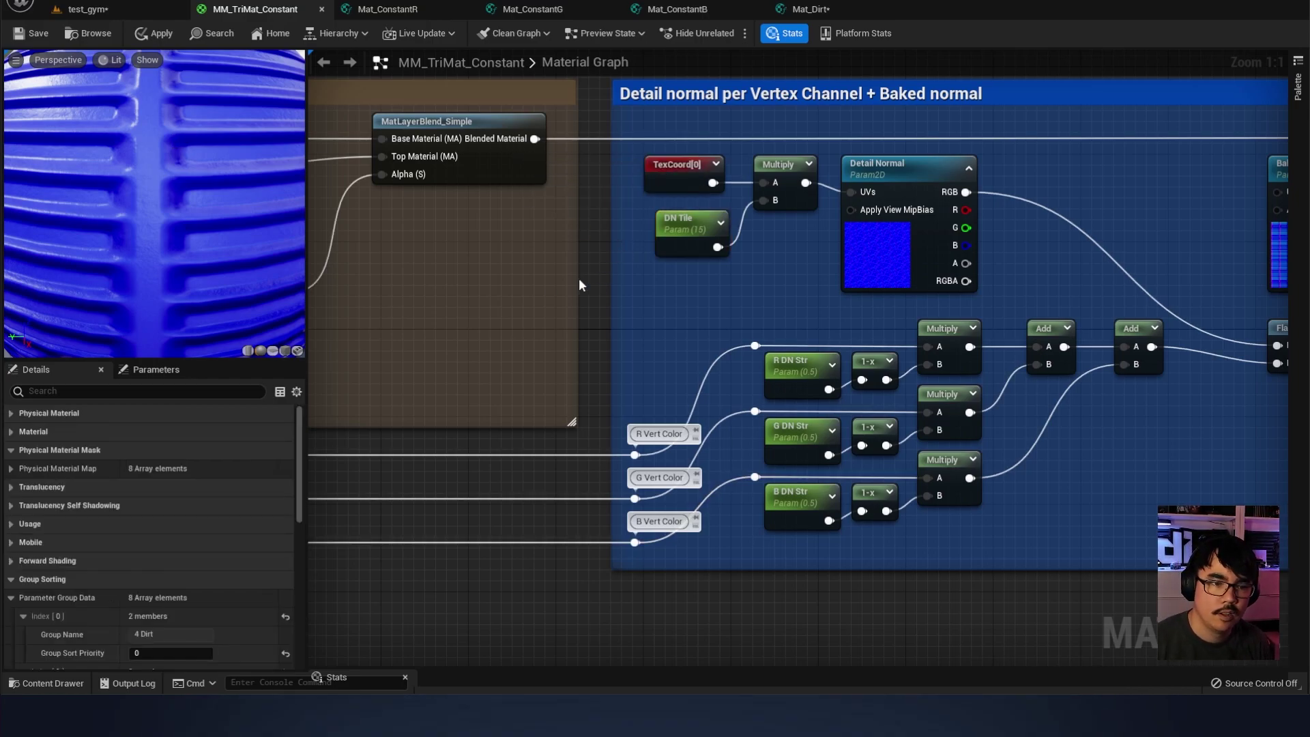
scroll(589, 270, down, 1)
scroll(588, 266, down, 1)
right_drag(572, 305, 883, 339)
Reframe the containers in test_gym and place the MM_TriMat_Constant material instance window, narrowed to its parameters, beside them
click(88, 9)
right_drag(521, 359, 450, 358)
right_drag(296, 170, 300, 170)
key(s)
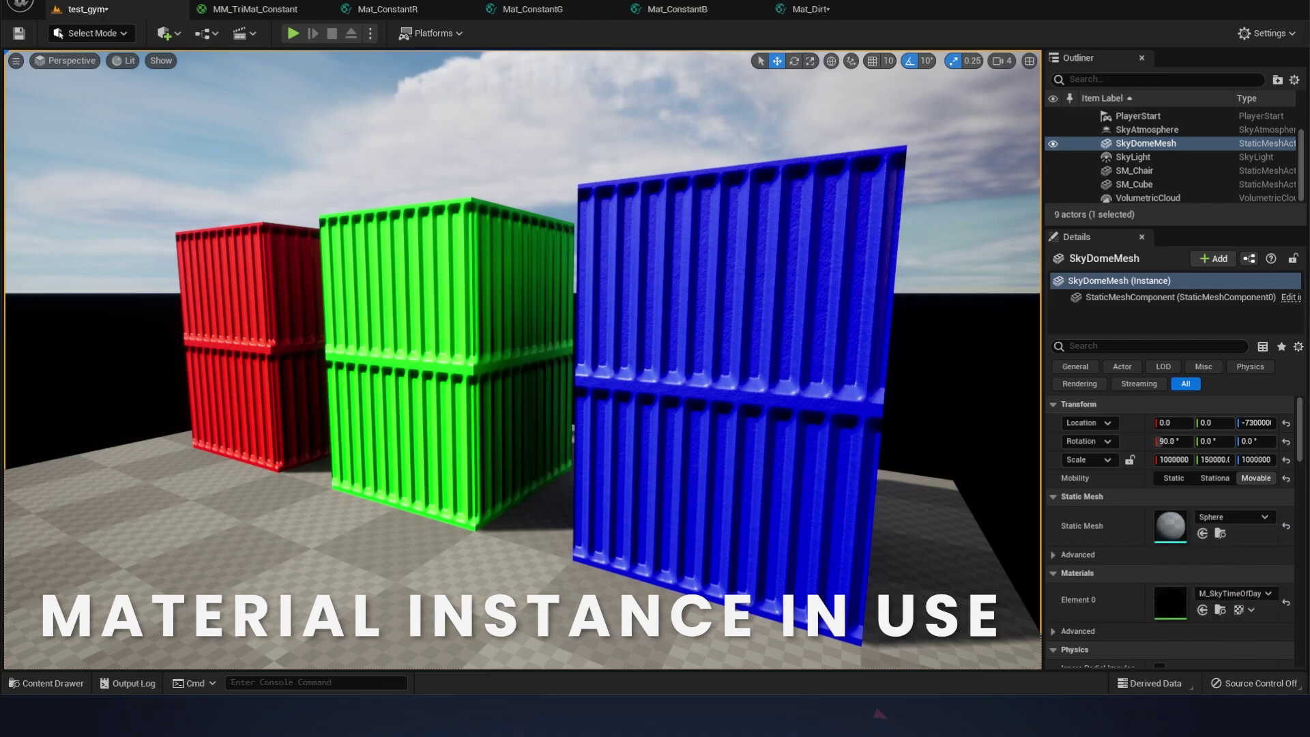
drag(2, 145, 1193, 71)
drag(968, 327, 953, 657)
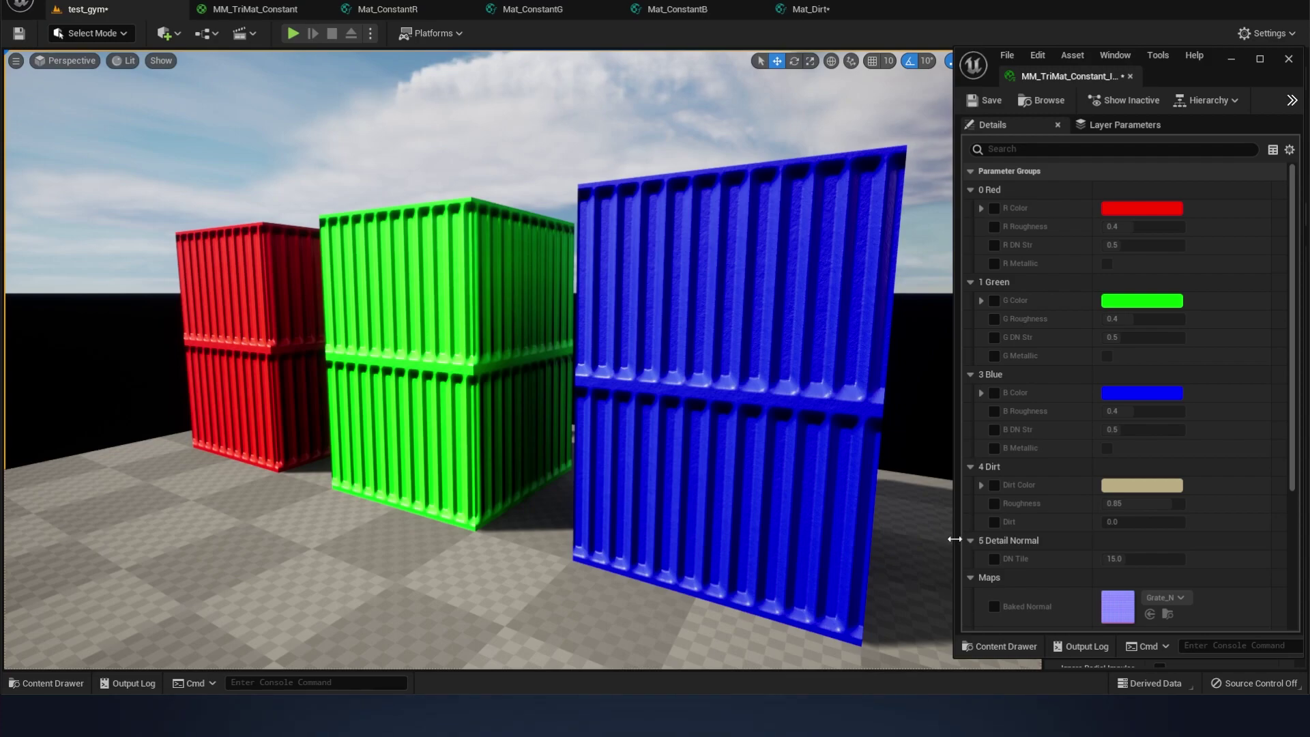
drag(954, 539, 497, 466)
drag(502, 418, 885, 410)
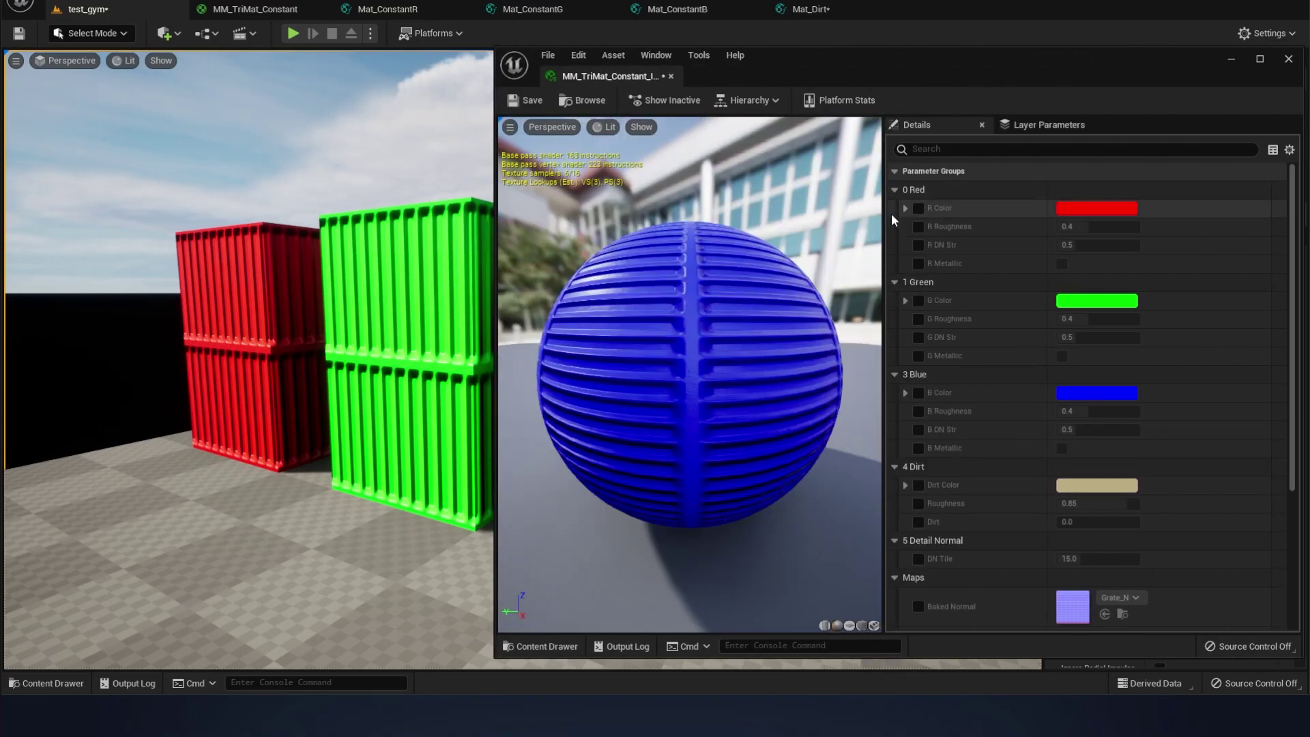
drag(886, 217, 1047, 236)
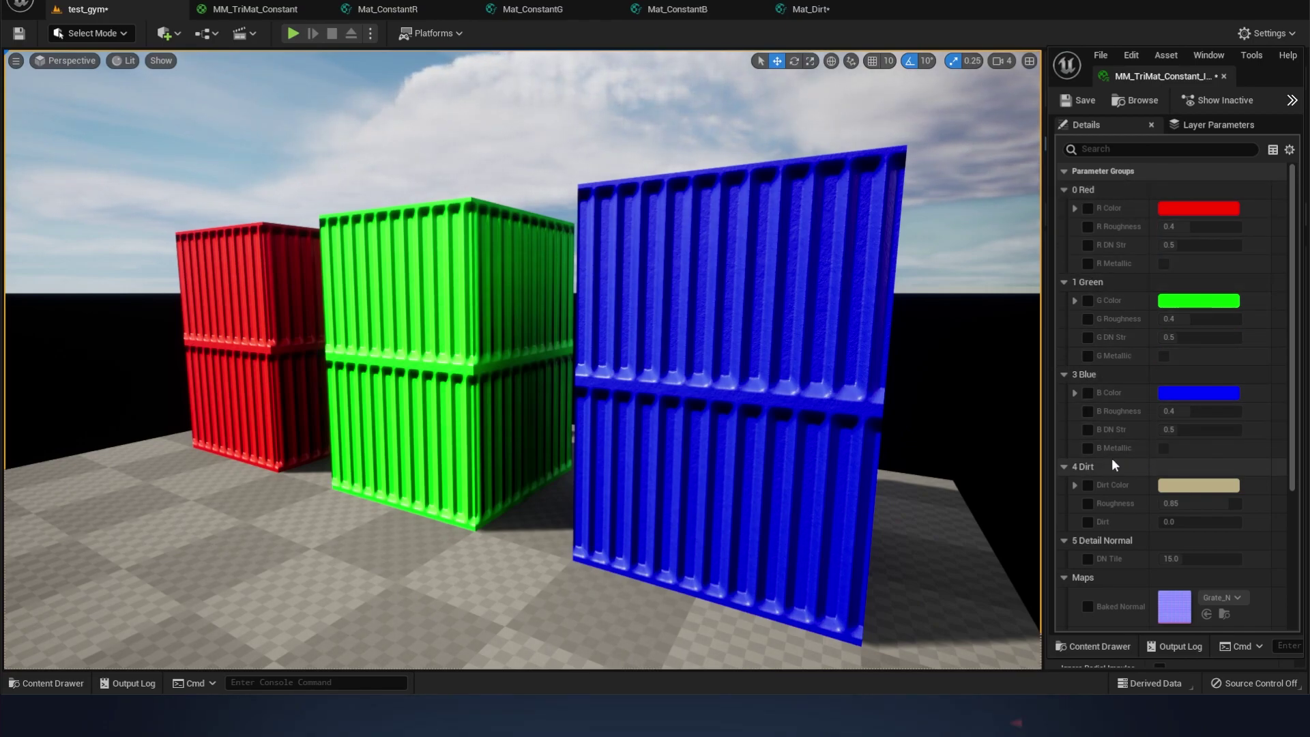
Review the instance's Red, Green, Blue, Dirt, Detail Normal and Maps parameter groups against the MM_TriMat_Constant graph
scroll(1111, 457, down, 2)
scroll(1160, 535, down, 1)
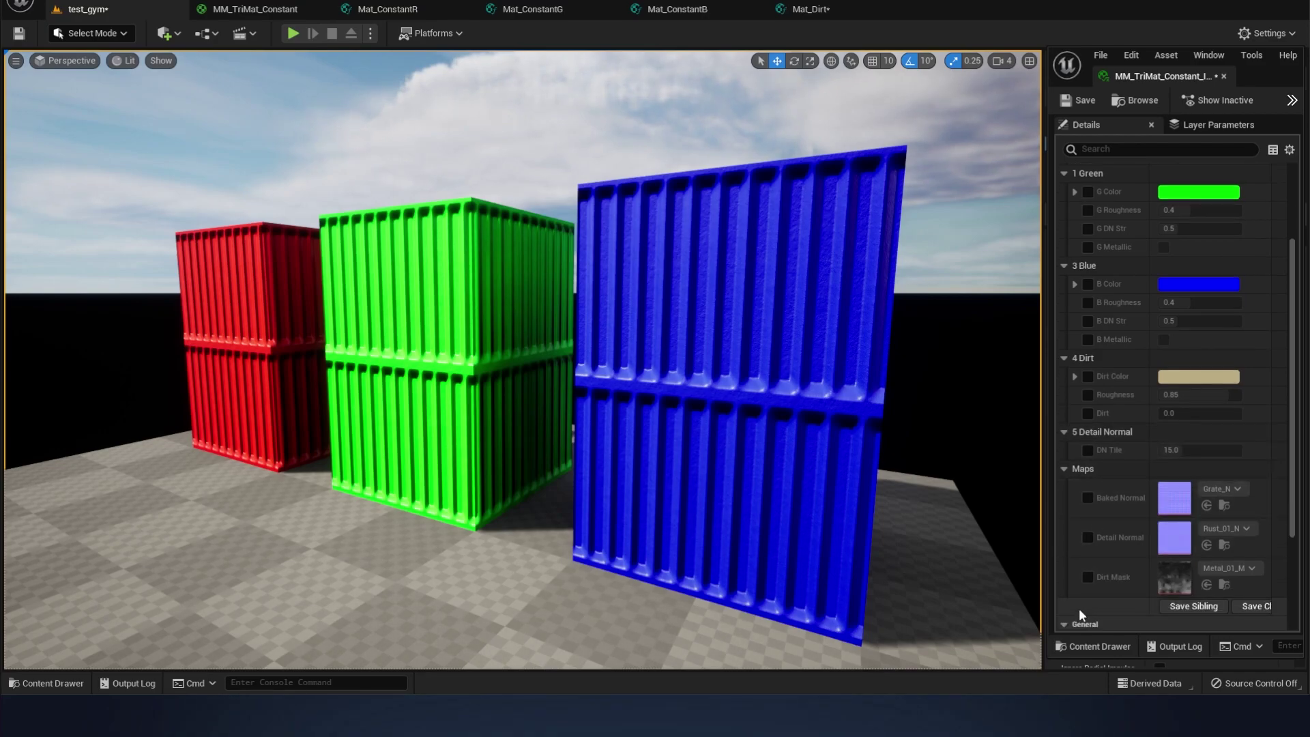
scroll(1139, 361, up, 3)
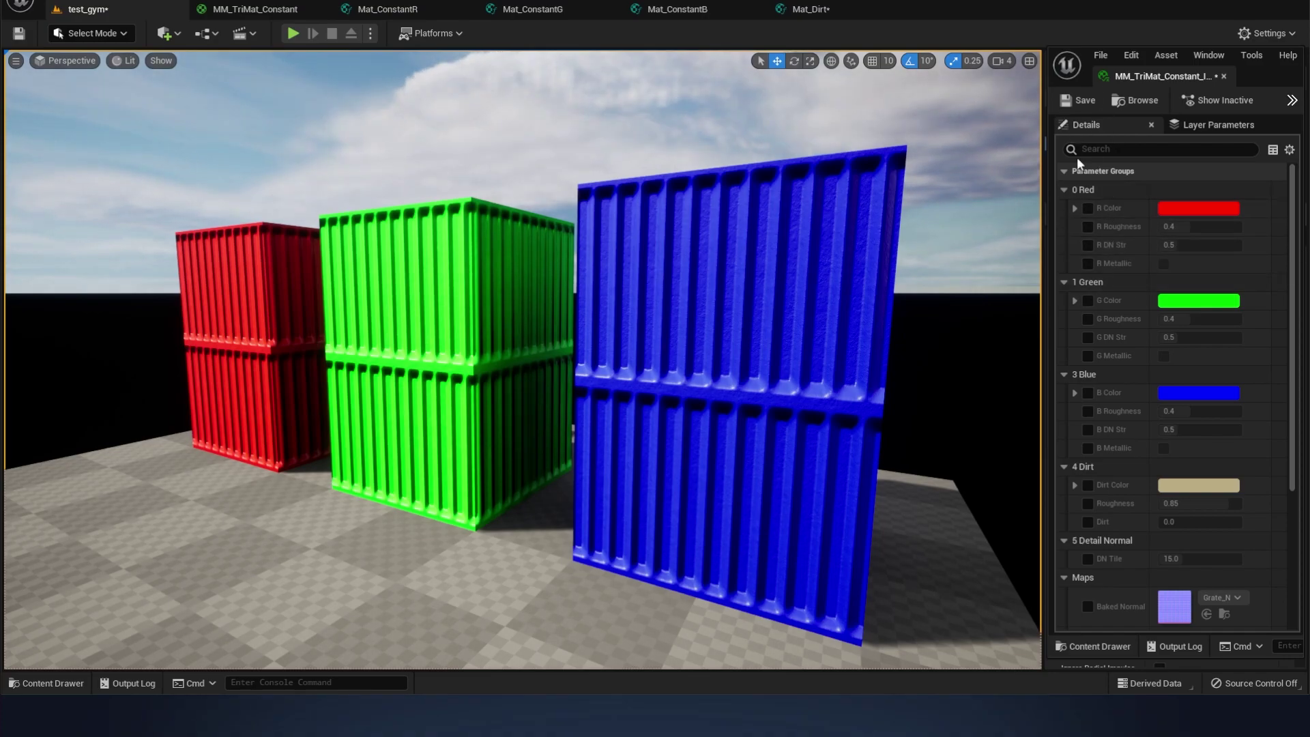
click(255, 8)
scroll(111, 538, down, 5)
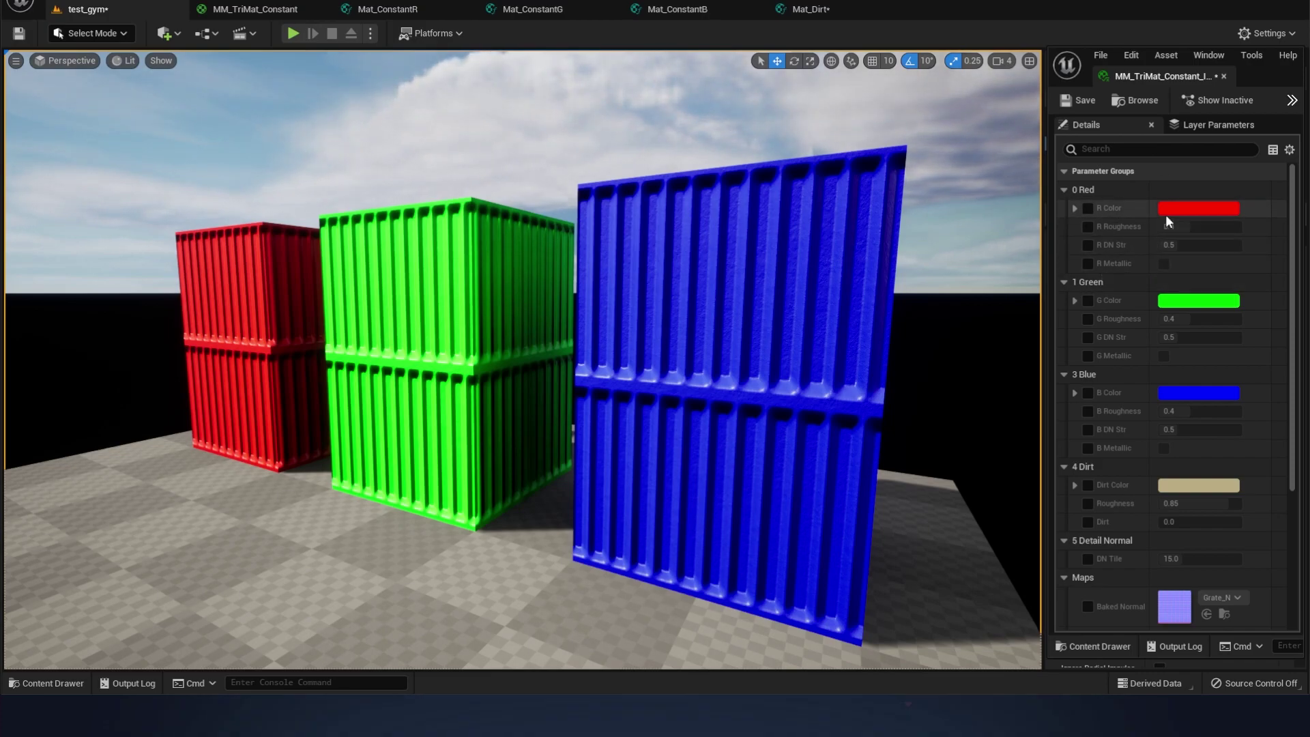
Enlarge the material instance window to show more parameters and reframe the three containers in the level
drag(1066, 43, 1067, 1)
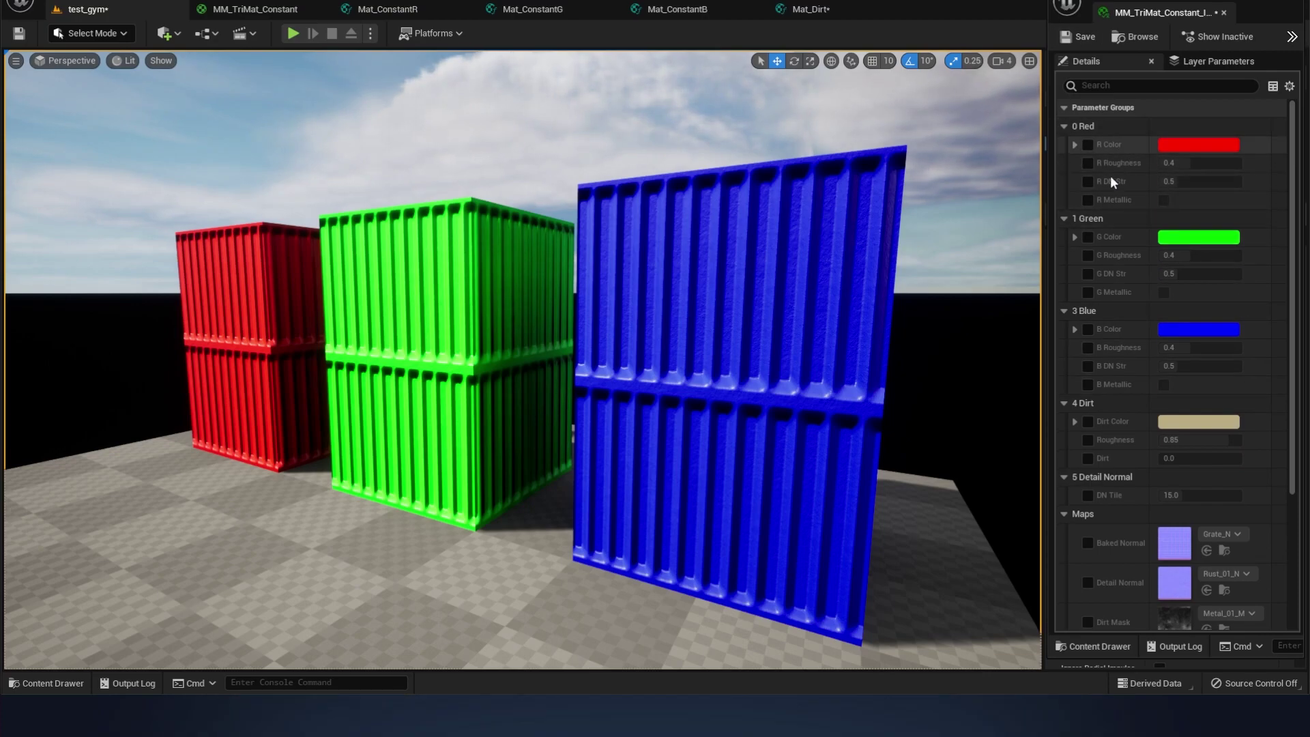
right_drag(451, 259, 385, 269)
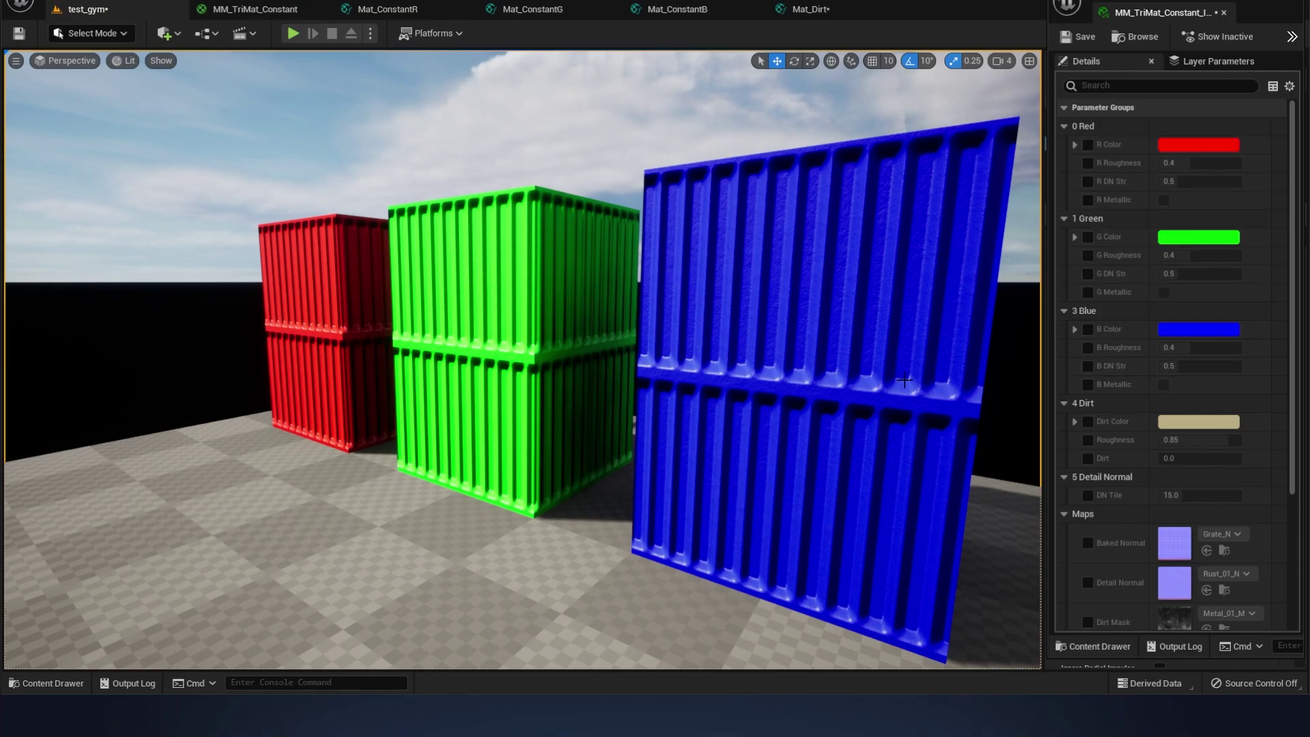
Reframe the containers and override R Color with a near-white grey of saturation 0 and value about 0.93
key(g)
mouse_move(481, 482)
mouse_down()
mouse_move(431, 502)
mouse_move(508, 470)
mouse_move(497, 476)
mouse_up()
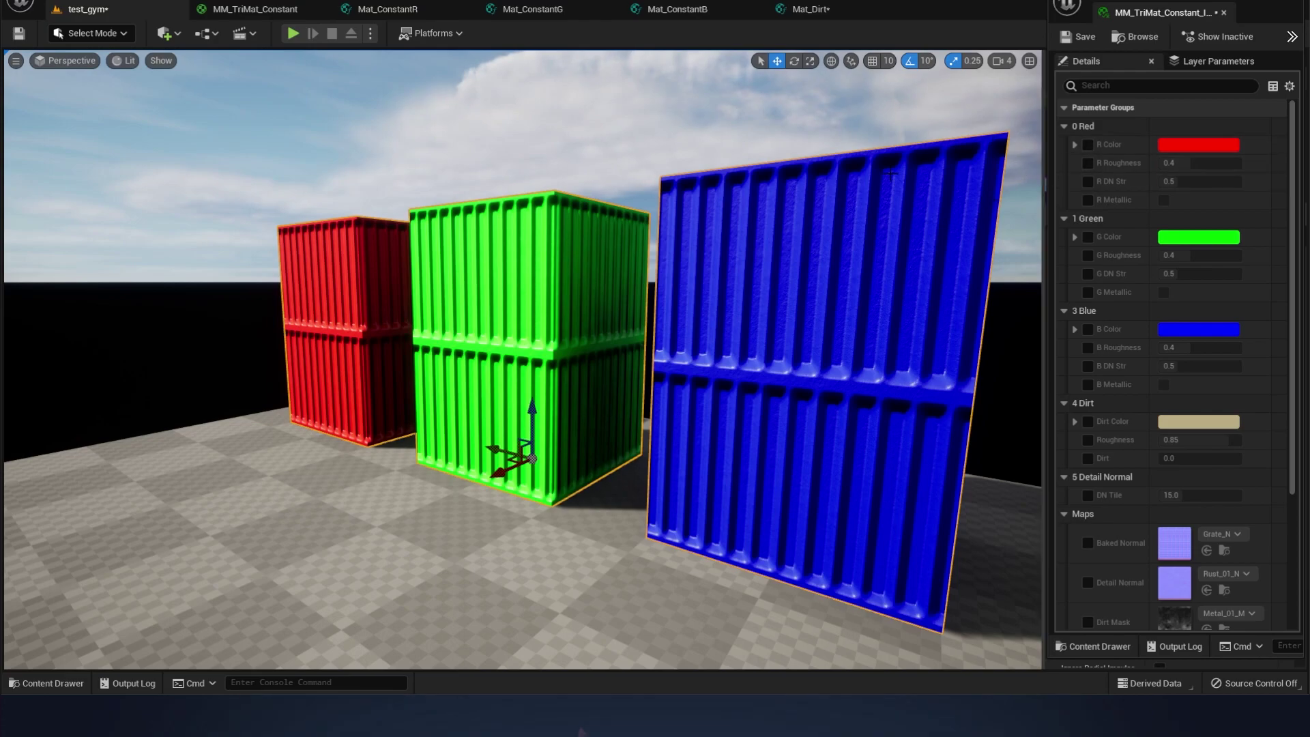
mouse_move(886, 284)
right_down()
mouse_move(879, 299)
mouse_move(899, 294)
right_up()
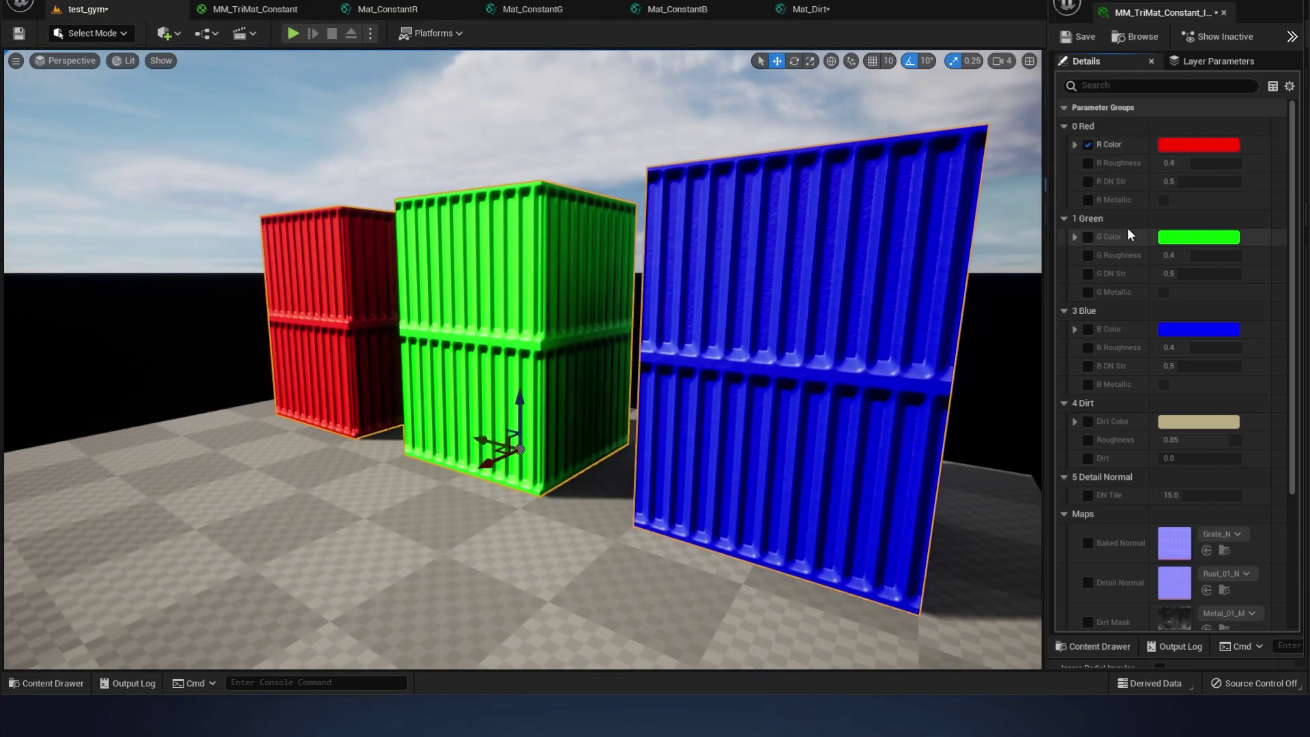
click(1213, 145)
click(1275, 282)
drag(1302, 171, 1046, 162)
mouse_move(1042, 258)
mouse_down()
mouse_move(1029, 204)
mouse_move(1017, 206)
mouse_move(1021, 250)
mouse_move(1042, 260)
mouse_move(1090, 241)
mouse_move(1081, 232)
mouse_move(1049, 273)
mouse_move(1042, 259)
mouse_up()
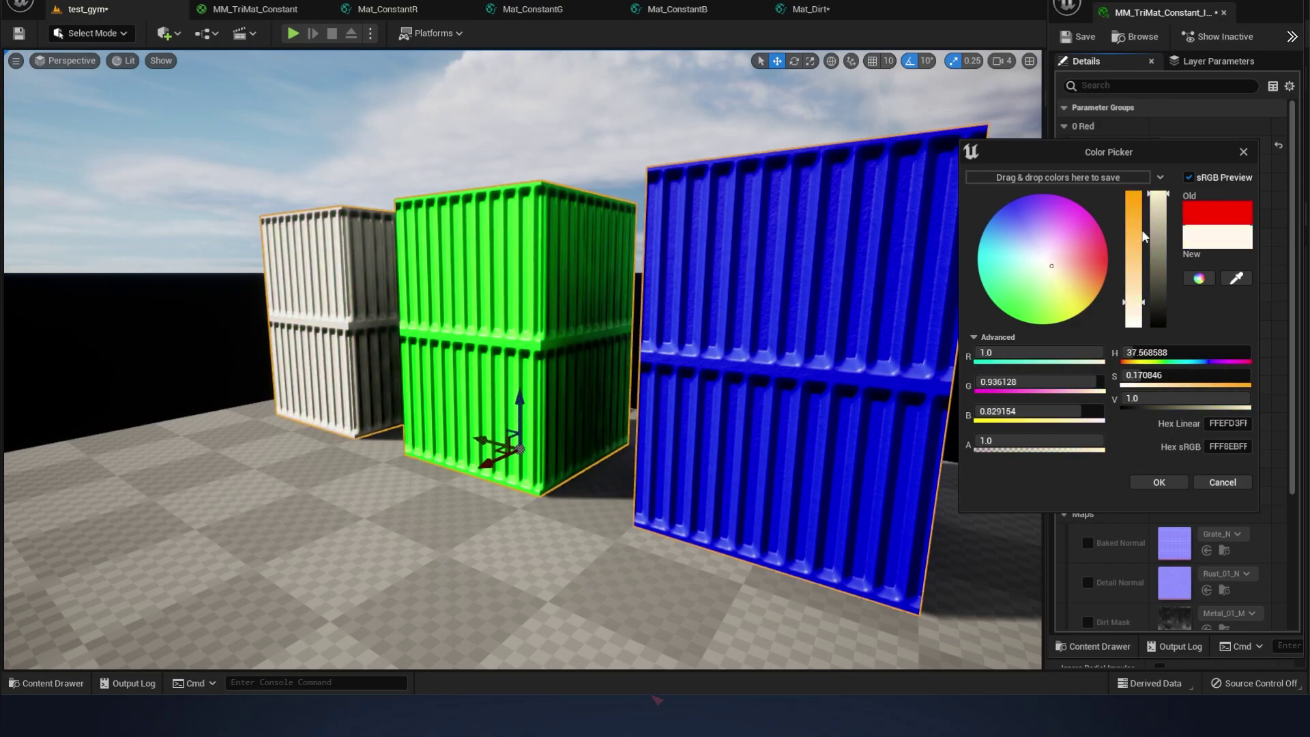
click(1160, 226)
drag(1160, 224, 1161, 207)
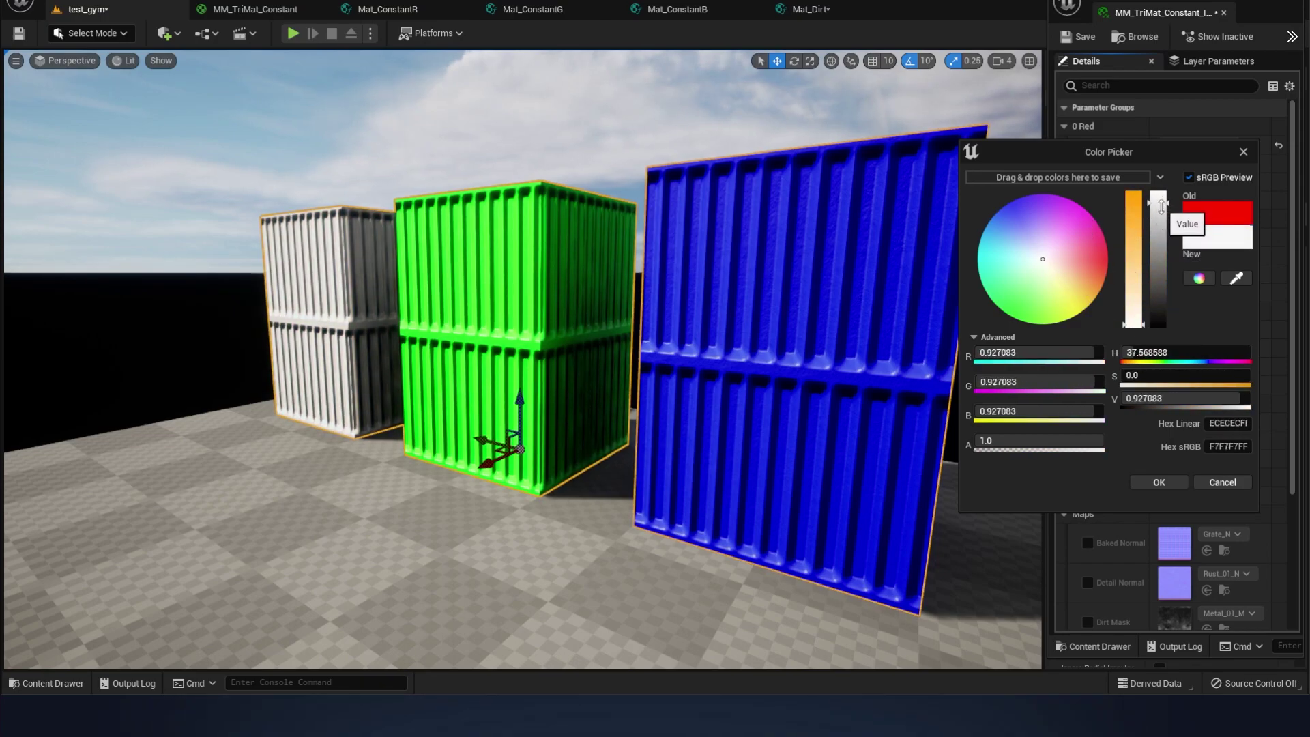
click(1162, 483)
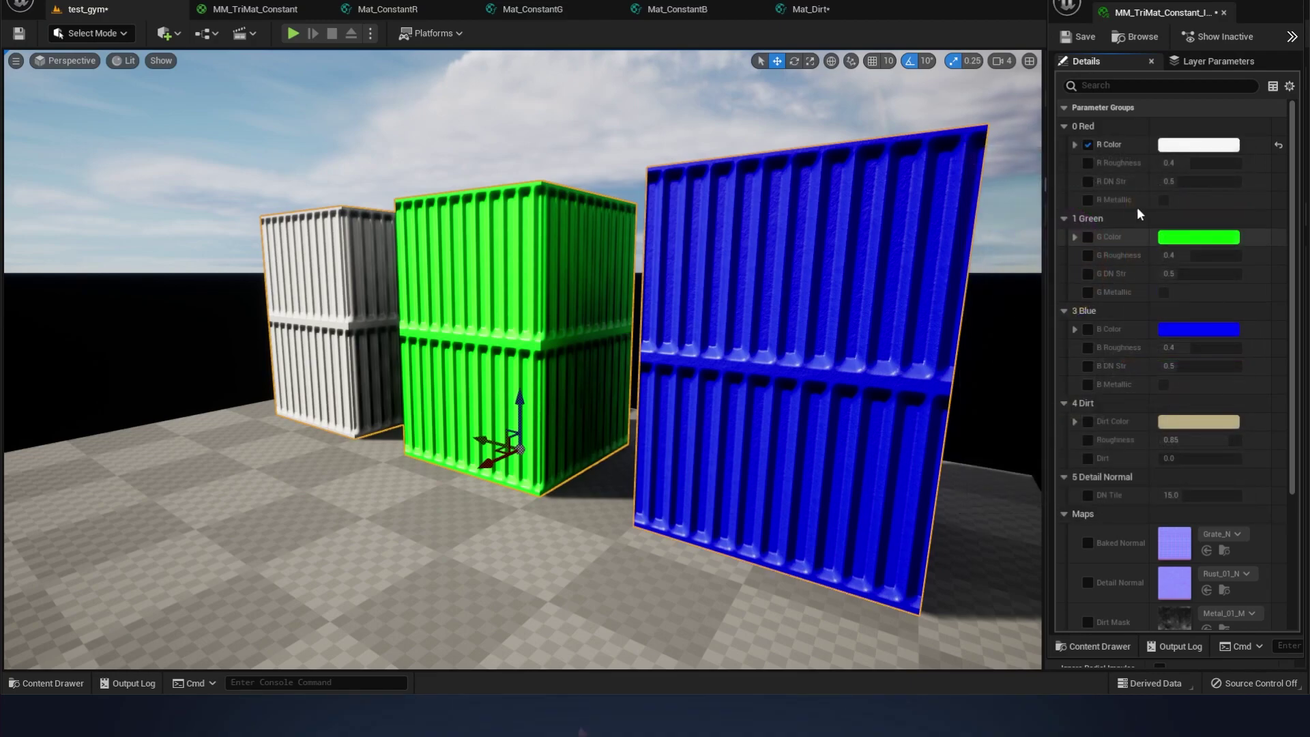
Override R Roughness with 0.24 and turn on R Metallic for the red-channel material
click(1087, 163)
drag(1190, 163, 1177, 163)
click(1087, 200)
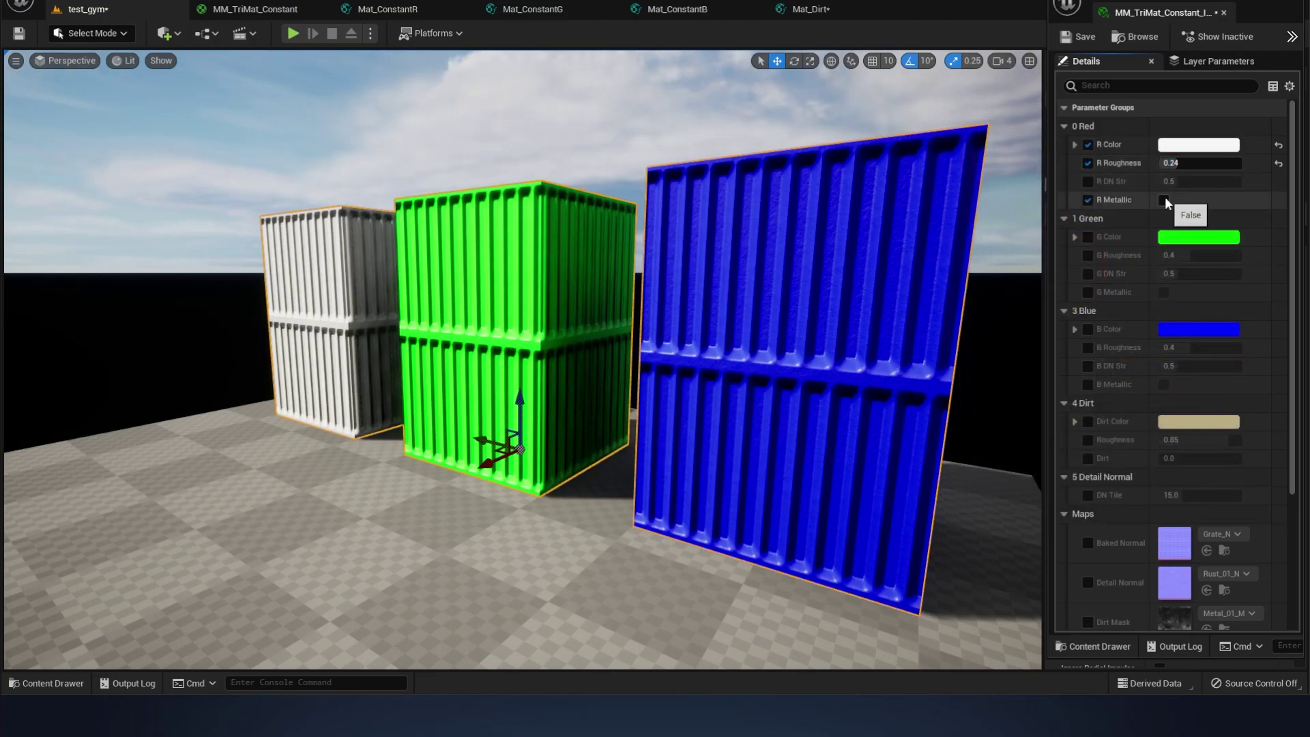
click(1163, 200)
Inspect the metallic container's surface up close and override its R DN Str with 0
key(w)
right_drag(779, 299, 750, 299)
right_drag(460, 358, 327, 358)
key(a)
right_drag(621, 354, 631, 307)
key(q)
right_drag(720, 387, 730, 416)
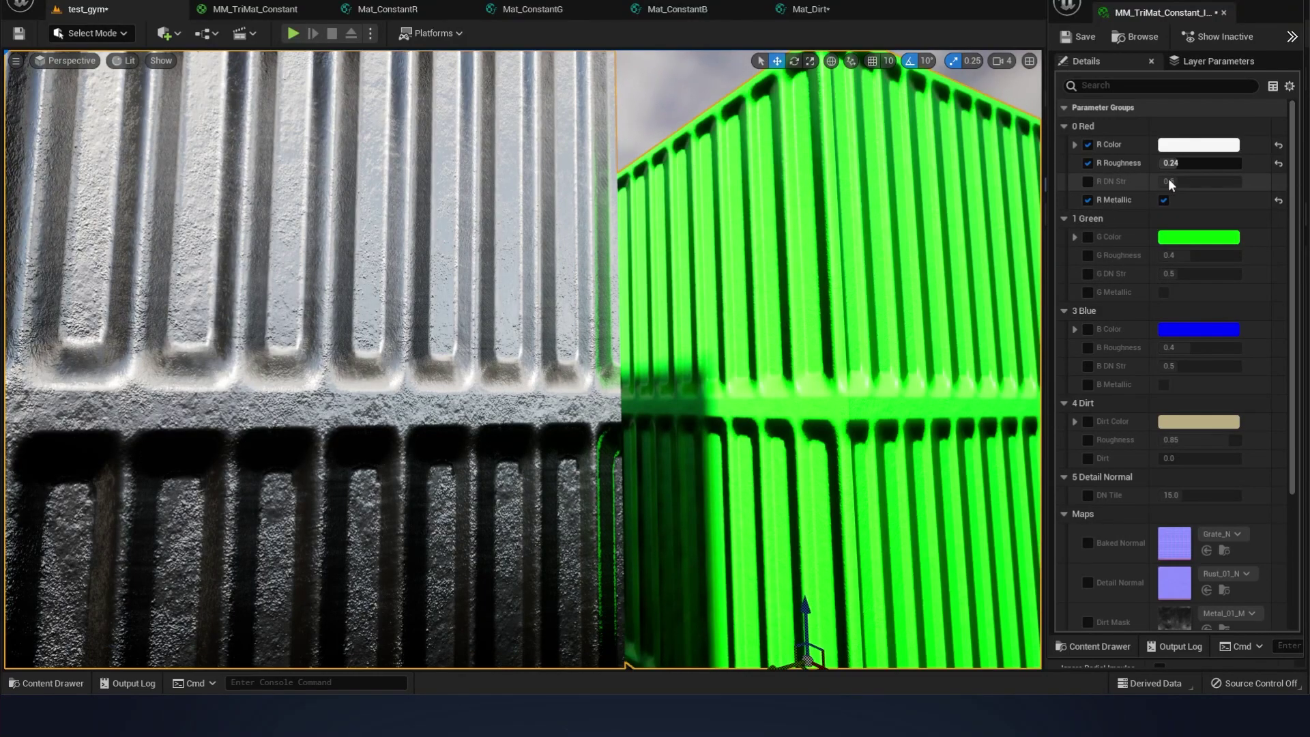
click(1088, 182)
click(1213, 182)
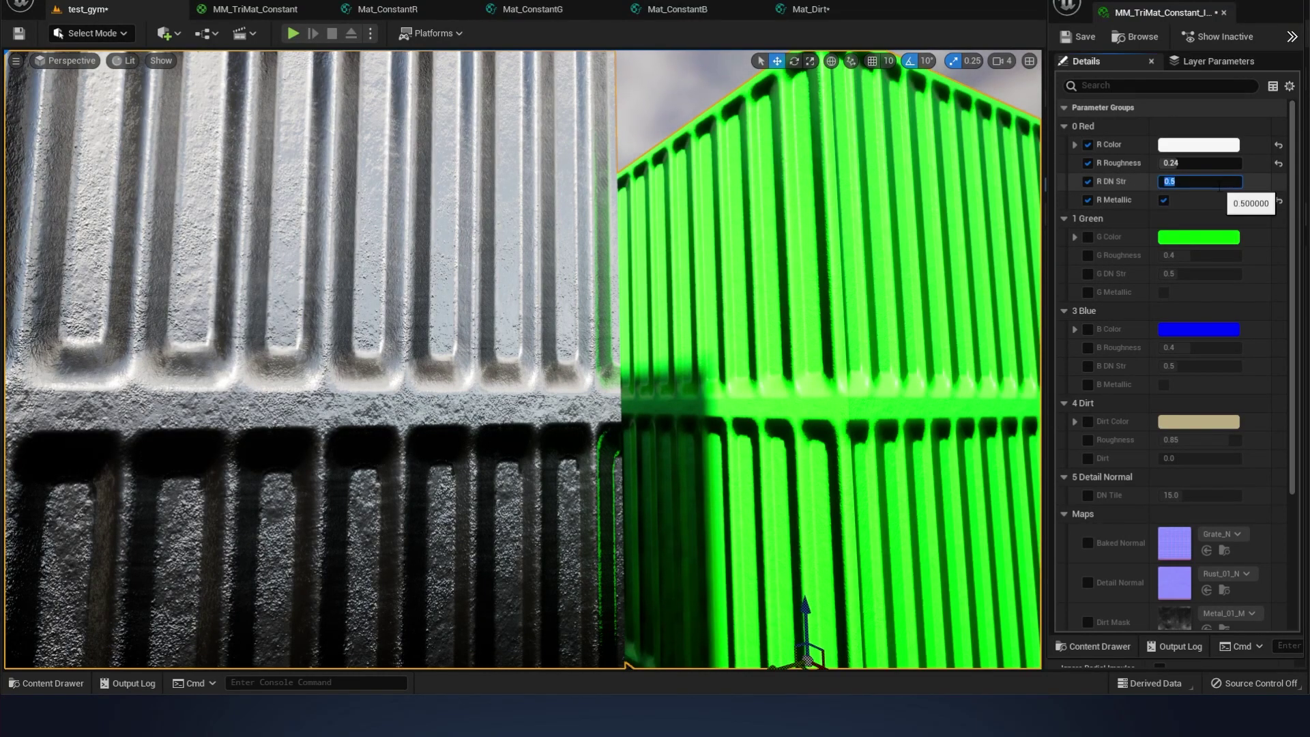
text(0)
key(Return)
Override G Color with a muted dark green of saturation about 0.61 and value about 0.12
right_drag(522, 359, 491, 351)
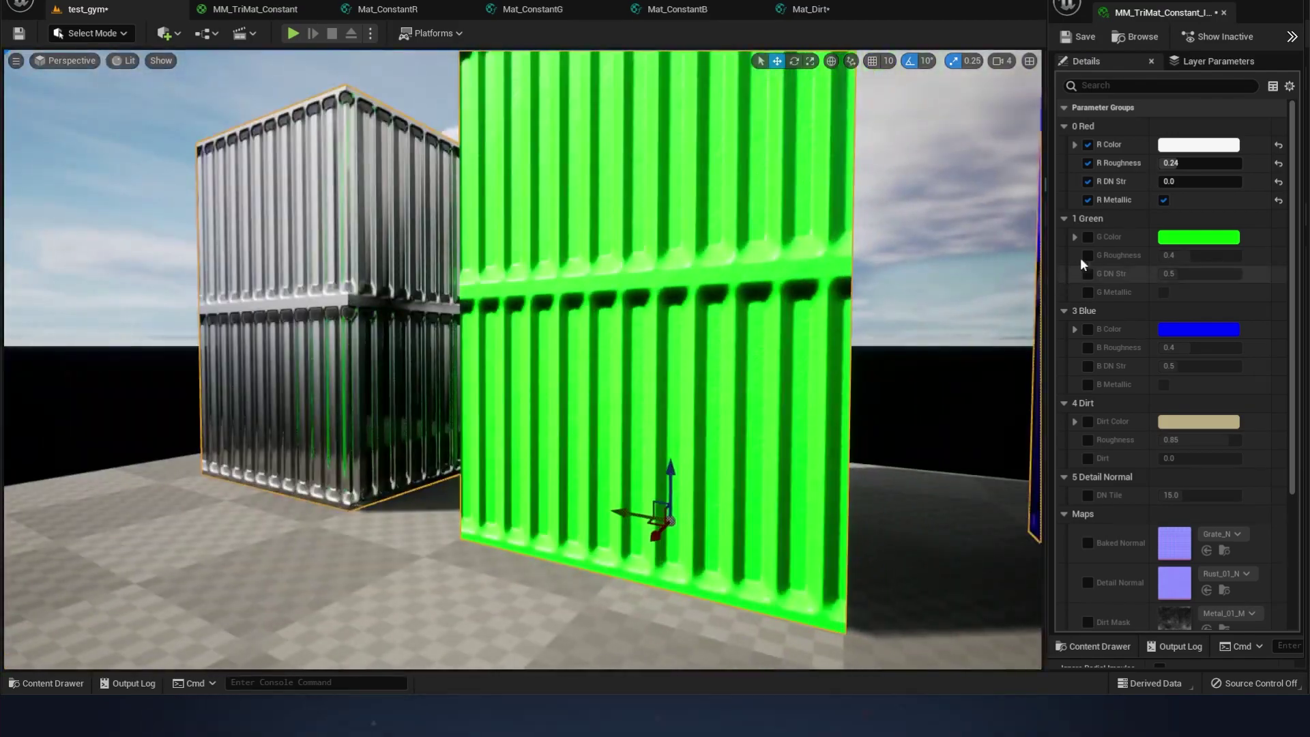
click(1089, 237)
click(1205, 239)
drag(1307, 238, 920, 84)
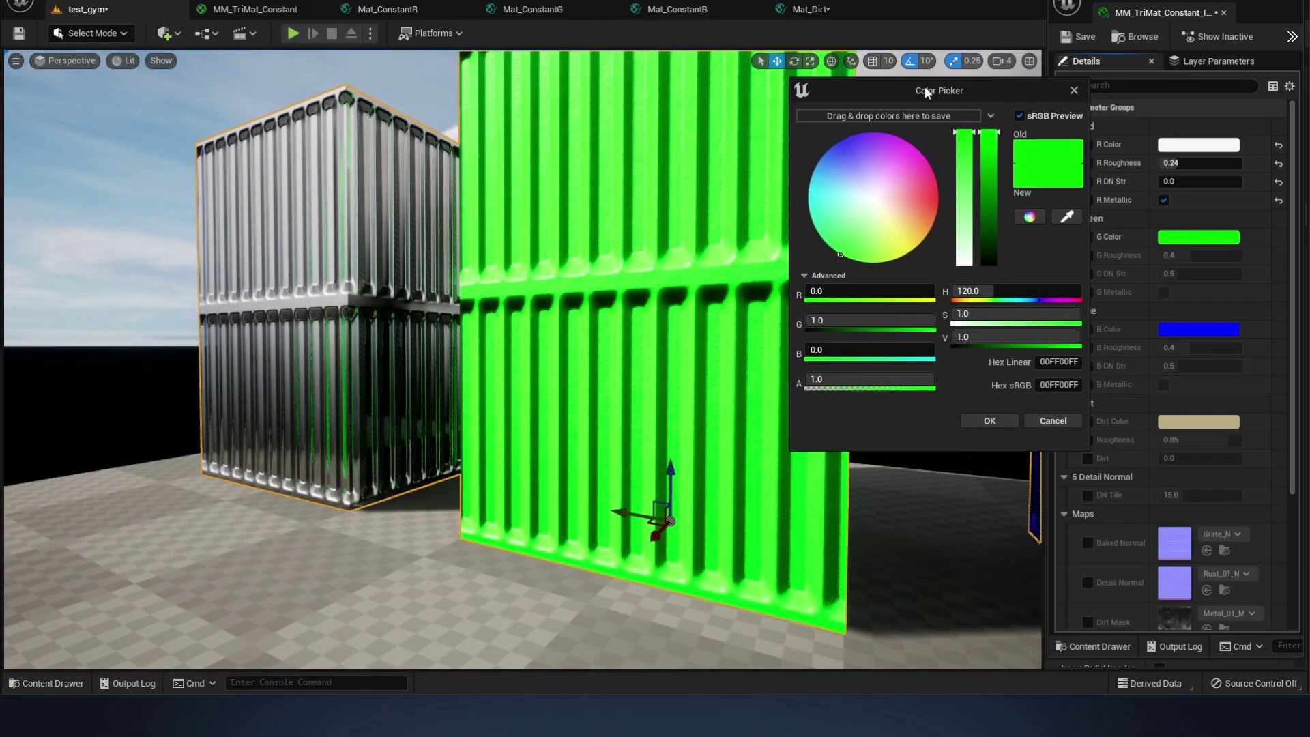
click(966, 166)
click(989, 253)
click(989, 247)
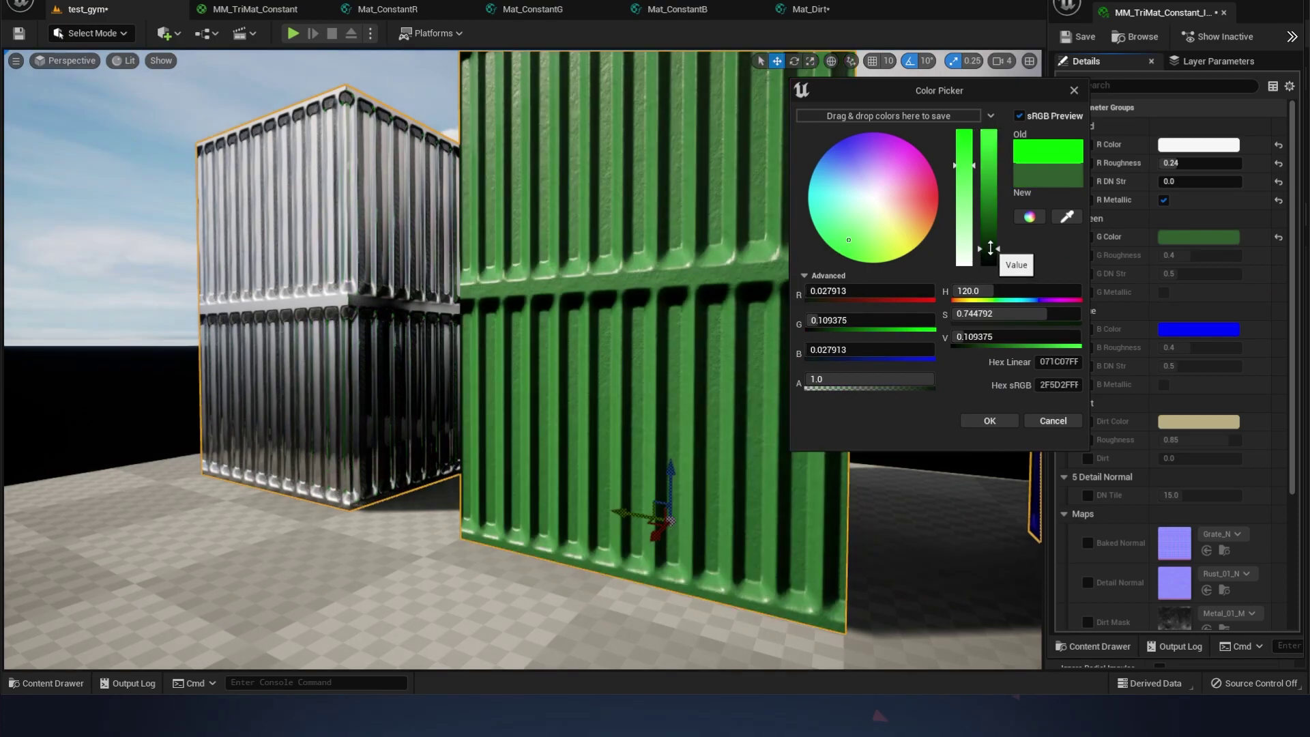
drag(972, 176, 972, 184)
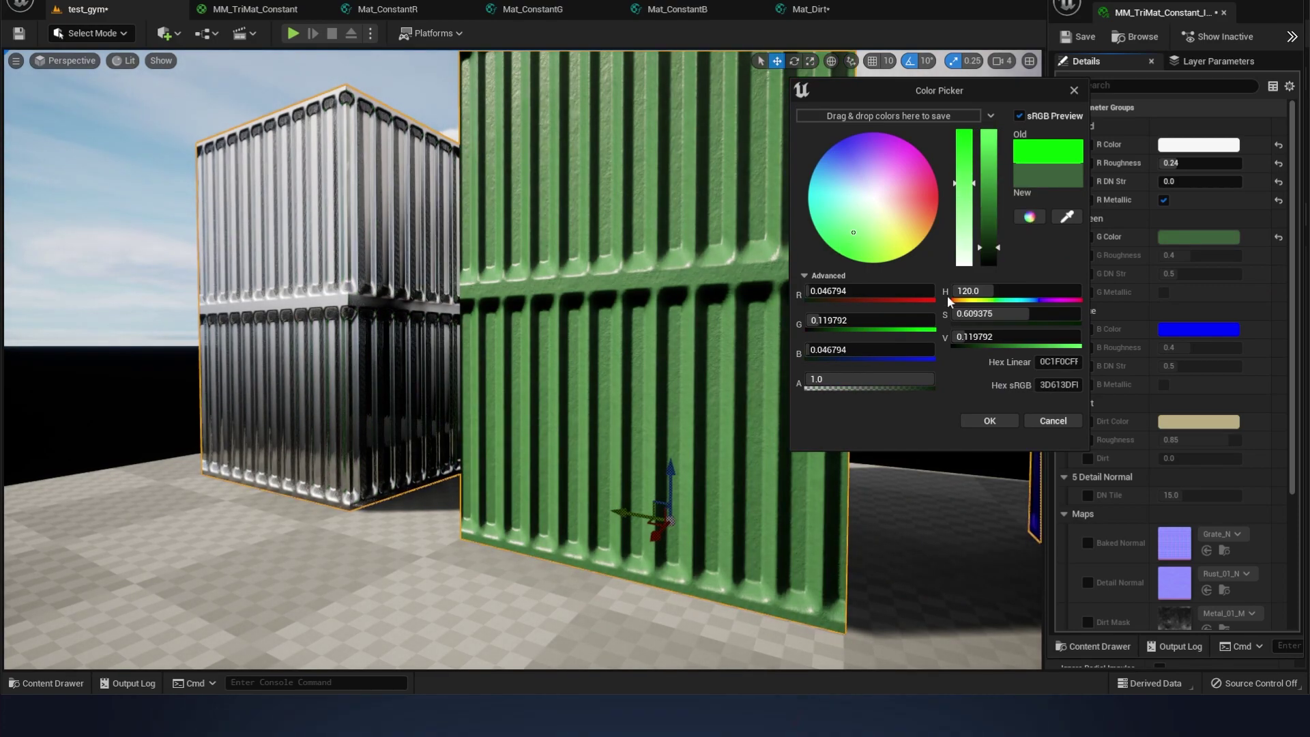
click(1005, 417)
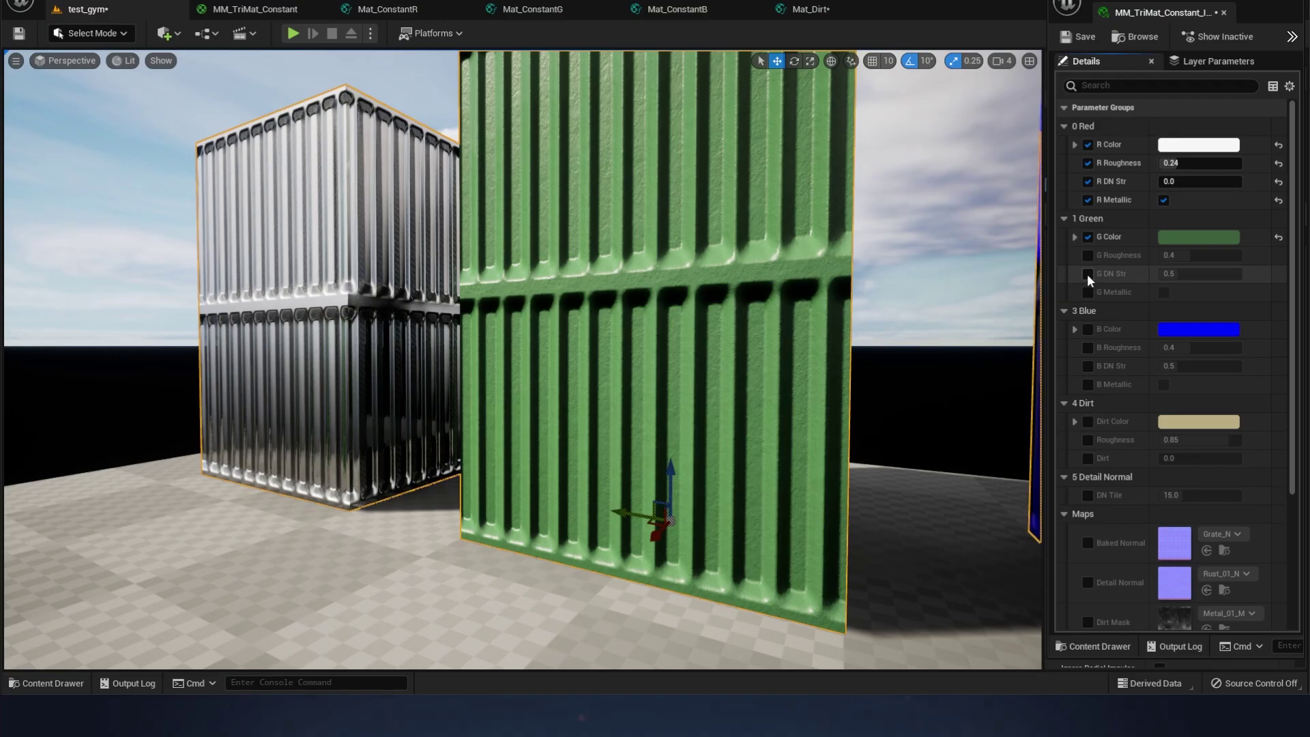
Override G DN Str with 0.25 and check the detail normal on the green container up close
key(w)
right_drag(997, 287, 982, 259)
right_drag(821, 319, 848, 348)
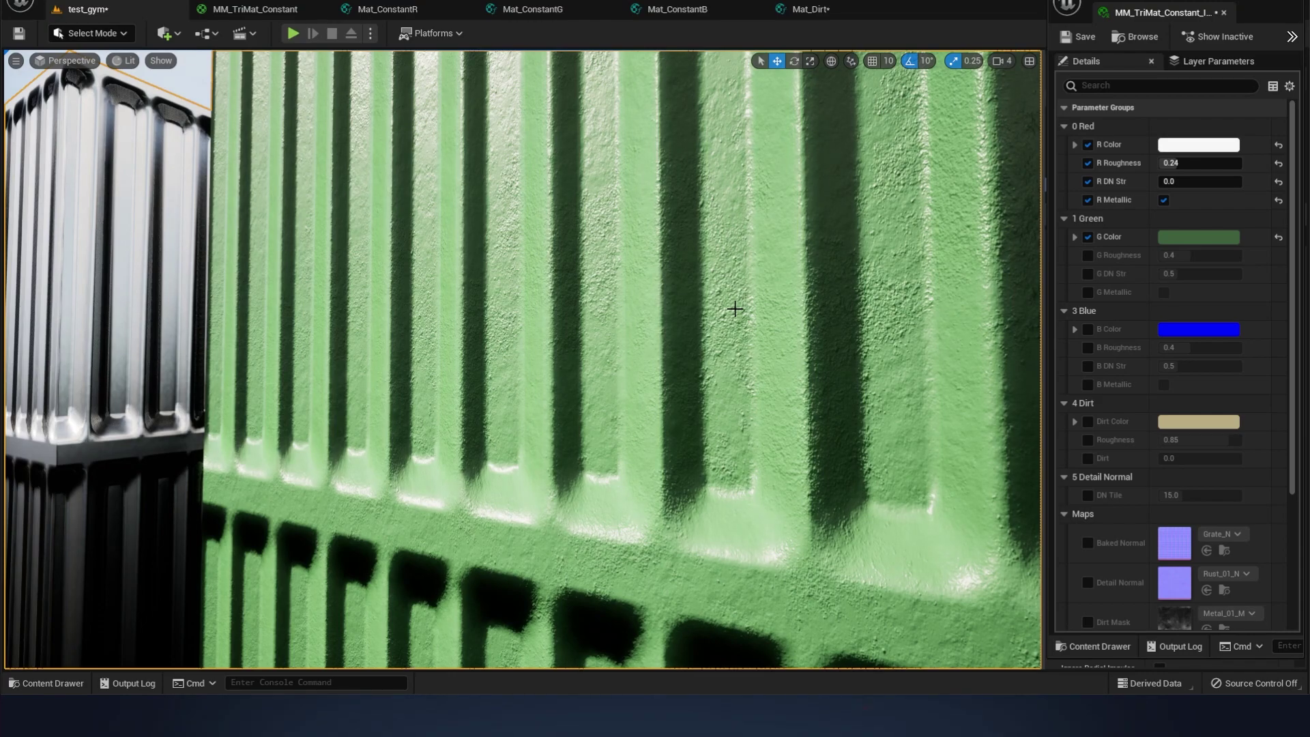
click(1091, 274)
click(1171, 274)
text(2)
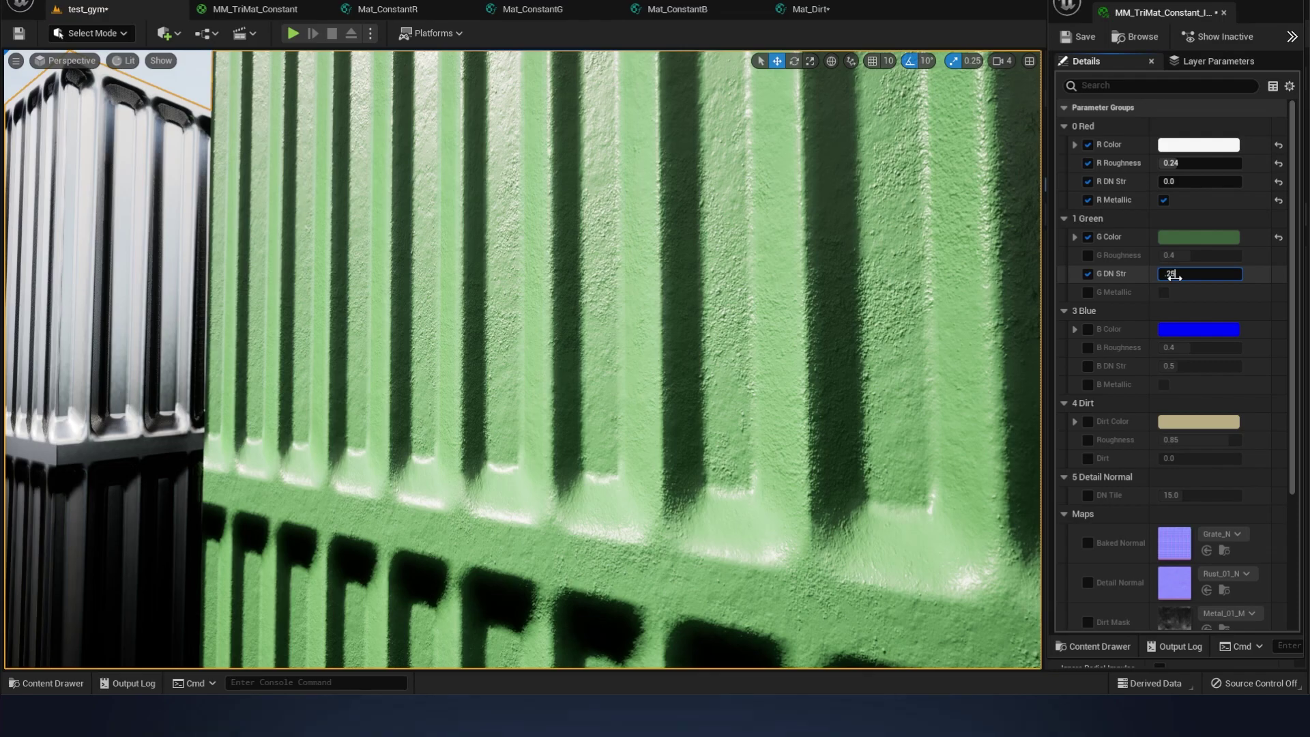
right_drag(687, 327, 770, 375)
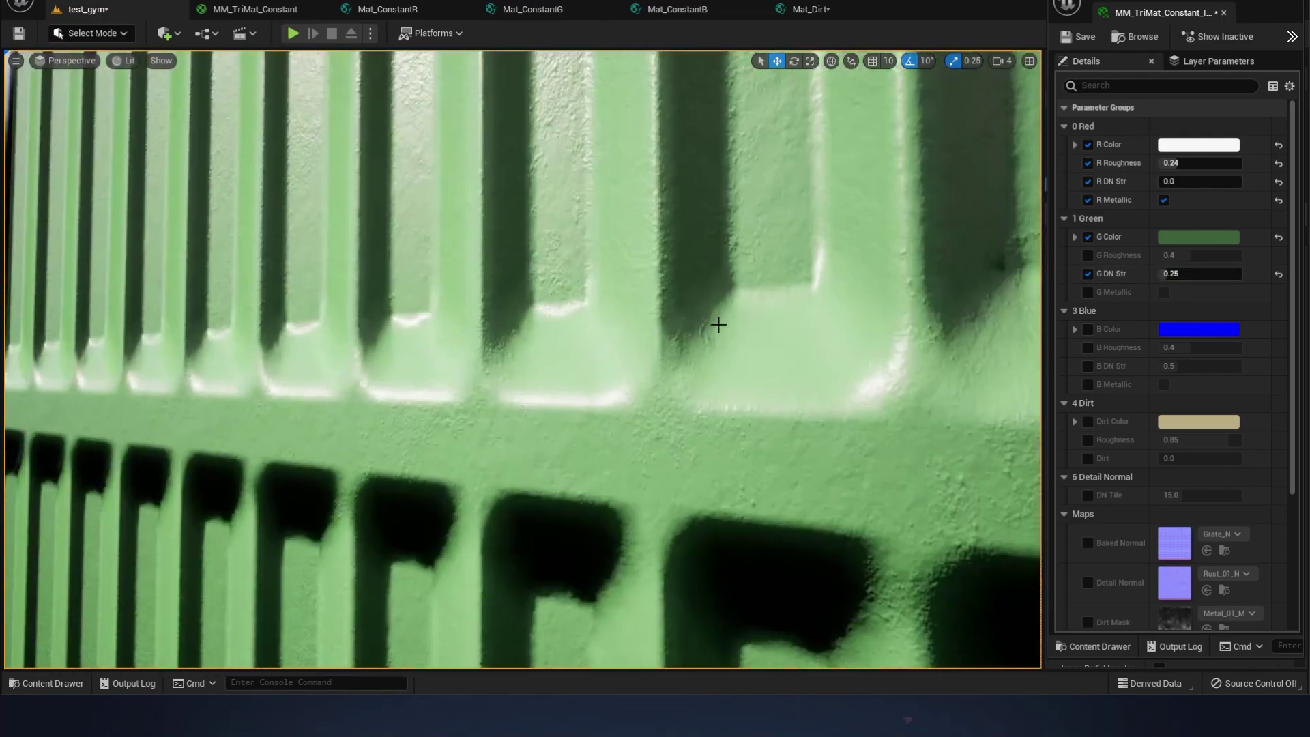
Override the detail normal's DN Tile parameter with 7.0
scroll(1089, 458, down, 2)
click(1087, 450)
mouse_move(1182, 455)
mouse_down()
mouse_move(1146, 455)
mouse_move(1170, 455)
mouse_up()
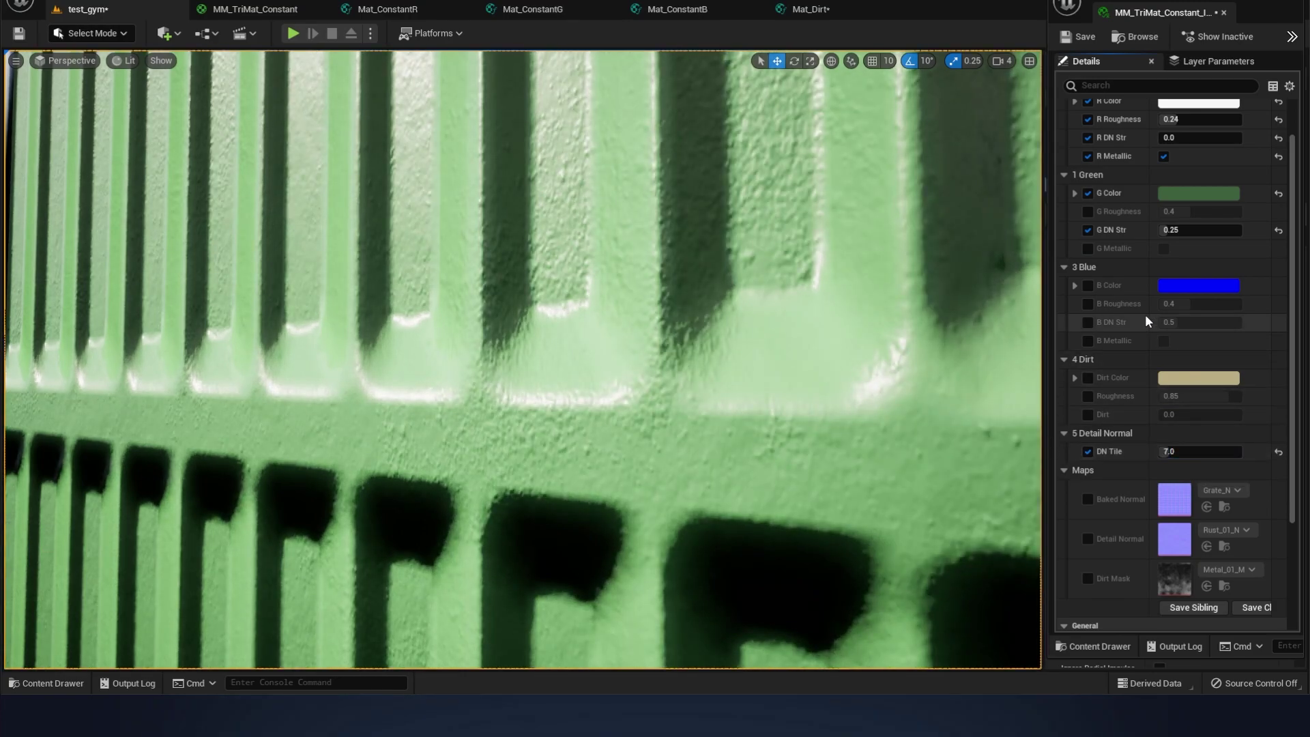
Set G DN Str to 0.2 and override G Roughness with 0.32, comparing higher and lower roughness on the green container
right_drag(751, 341, 730, 266)
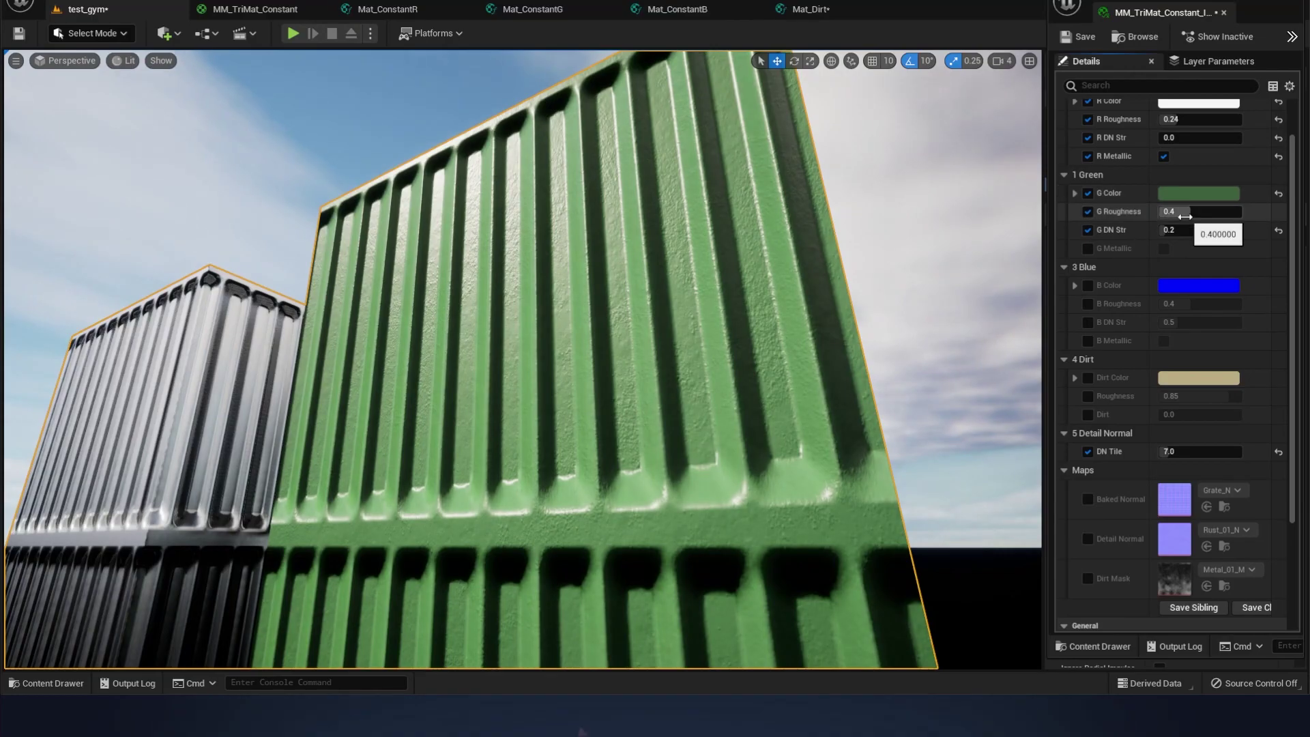
drag(1194, 211, 1211, 212)
right_drag(683, 341, 652, 305)
mouse_move(1204, 212)
mouse_down()
mouse_move(1163, 212)
mouse_move(1186, 212)
mouse_up()
Bring the blue container into view and override B Color with a dark muted blue of saturation about 0.67 and value about 0.07
right_drag(879, 216, 936, 317)
key(s)
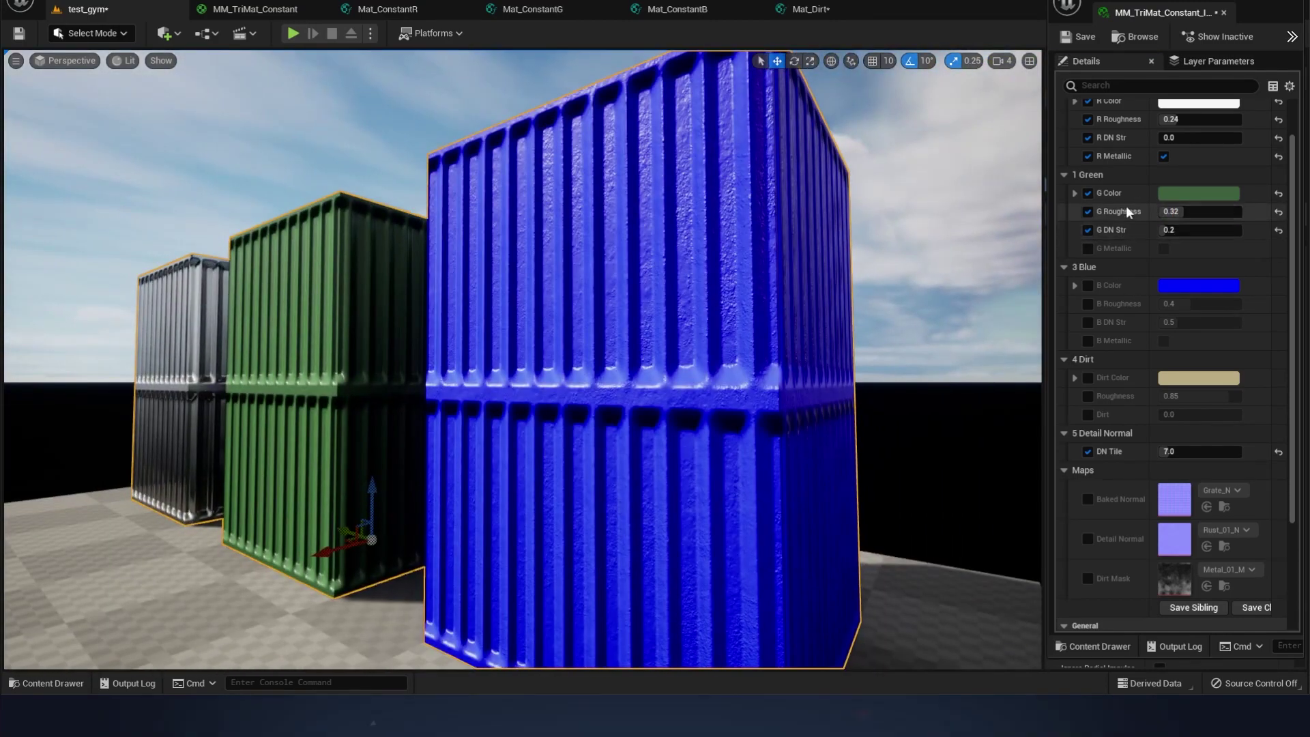
click(1087, 286)
click(1192, 289)
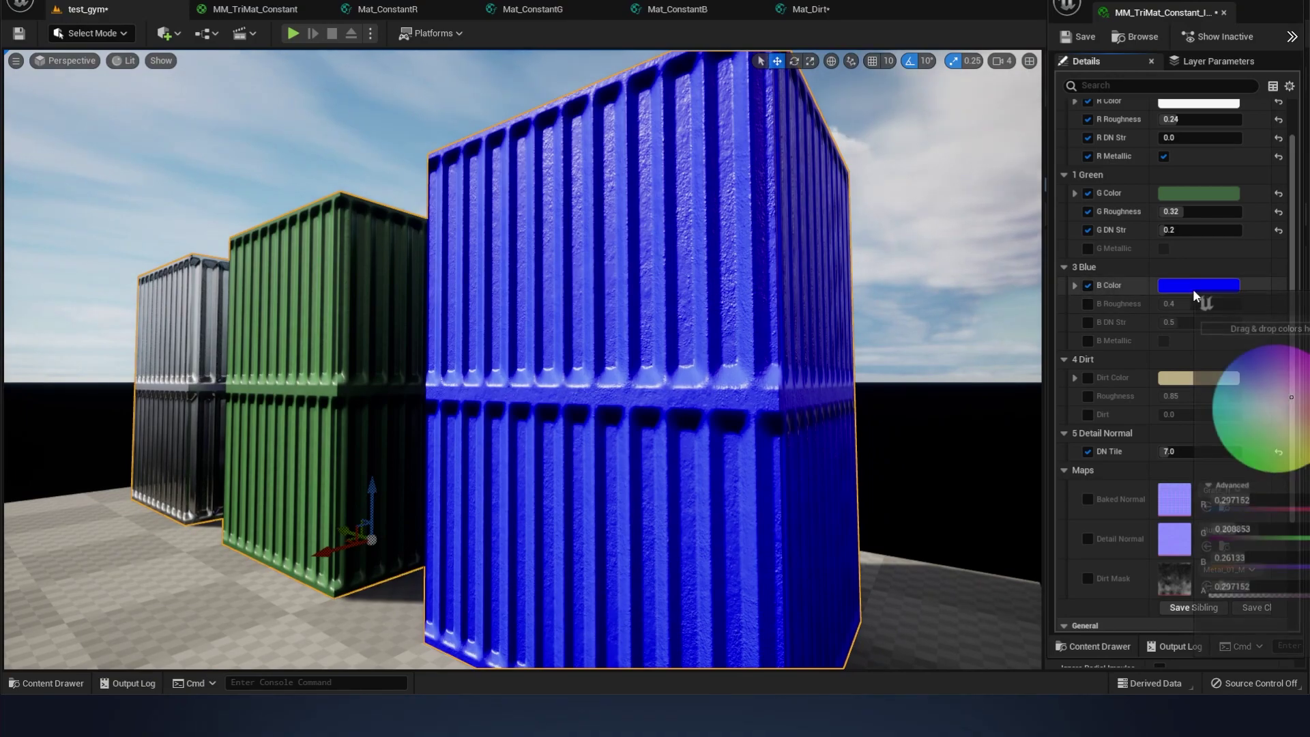
drag(872, 230, 872, 256)
drag(846, 168, 849, 180)
click(874, 260)
drag(835, 188, 855, 221)
drag(863, 286, 866, 291)
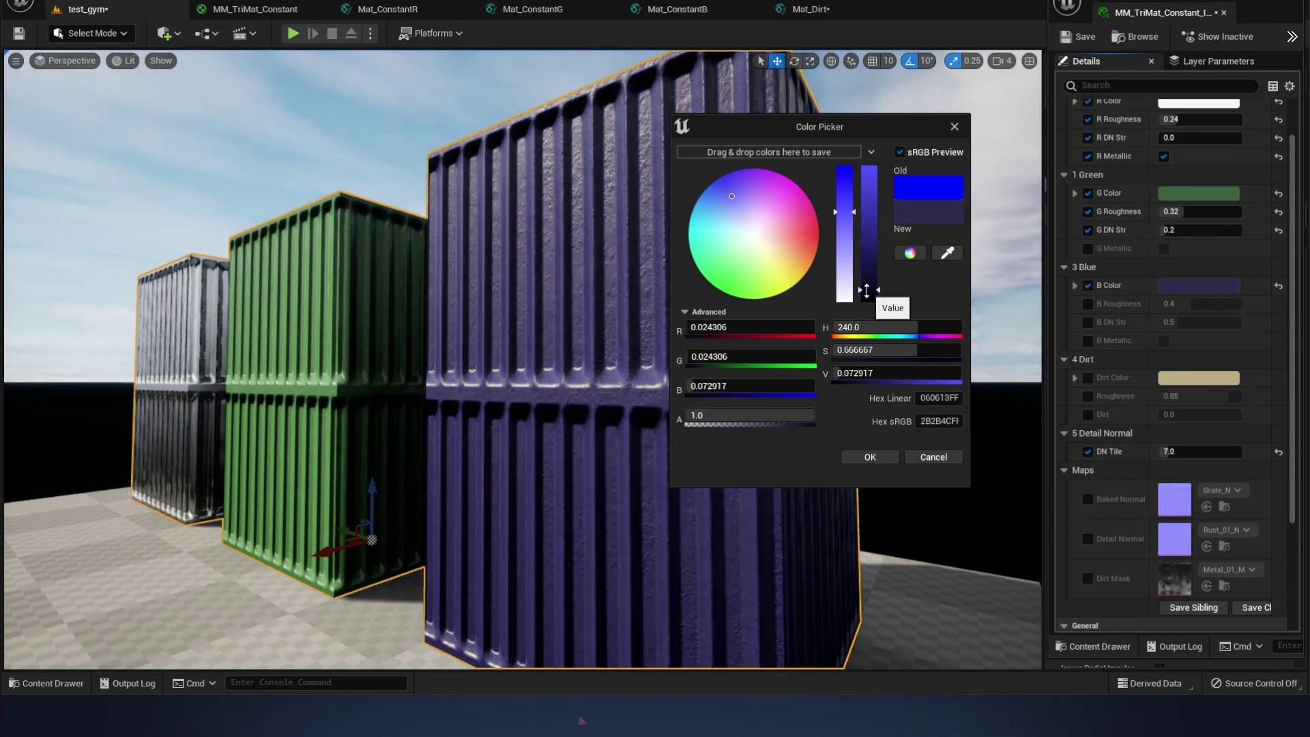
click(1055, 244)
Enable the B Roughness override at 0.4 and inspect the blue-channel container's surface up close
click(1087, 303)
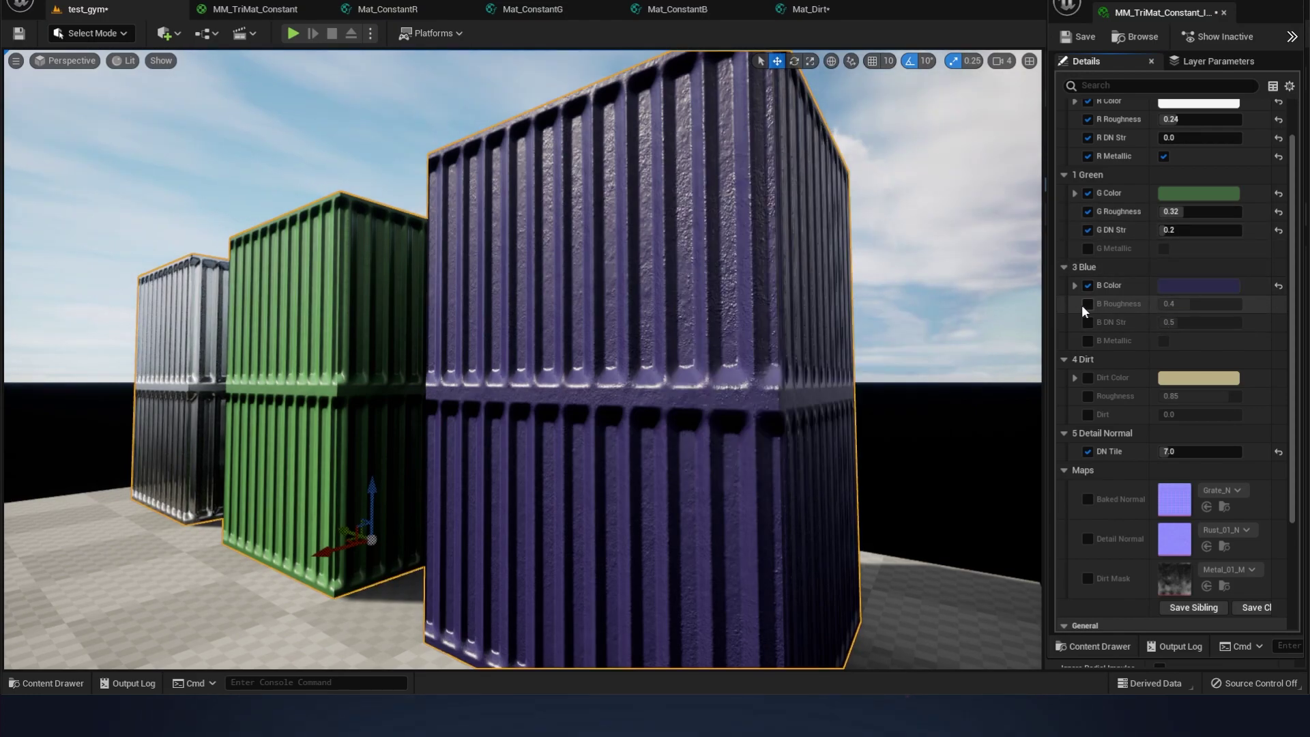
mouse_move(1182, 304)
mouse_down()
mouse_move(1217, 304)
mouse_move(1193, 304)
mouse_up()
click(1191, 304)
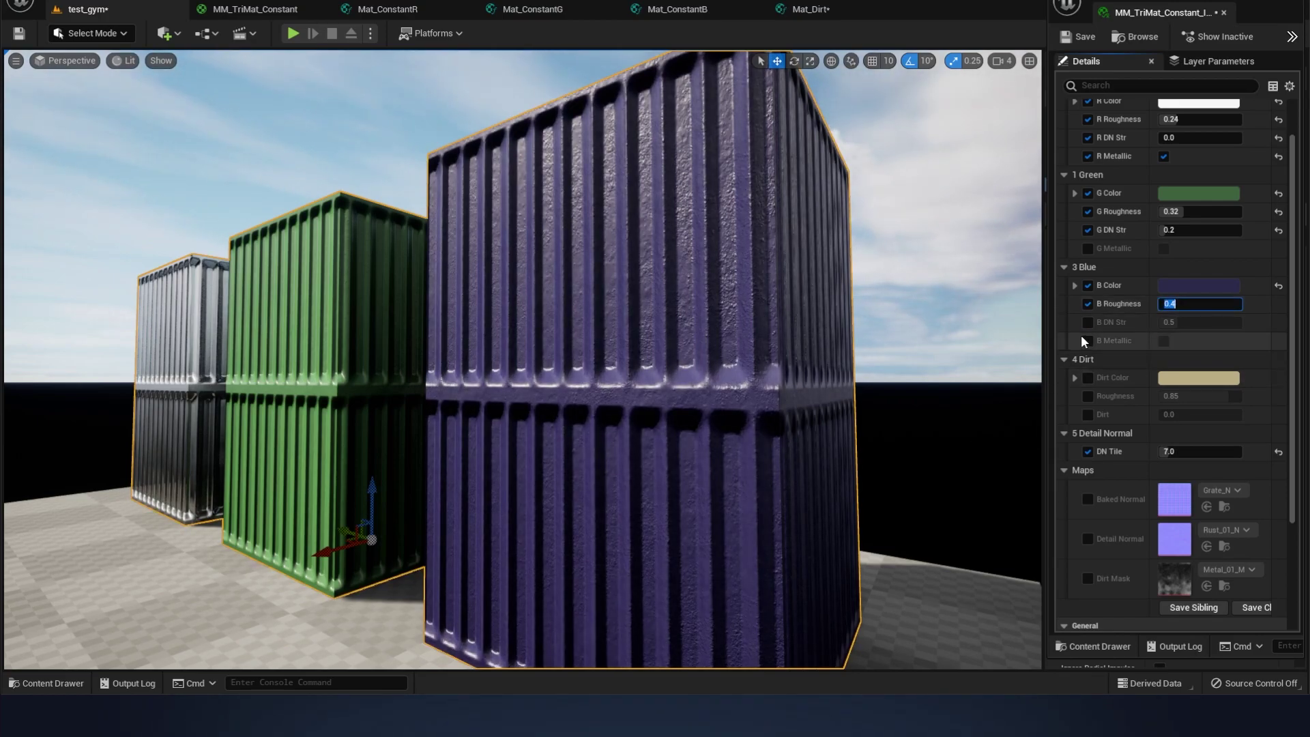
right_drag(473, 330, 389, 392)
right_drag(724, 347, 881, 212)
key(w)
key(s)
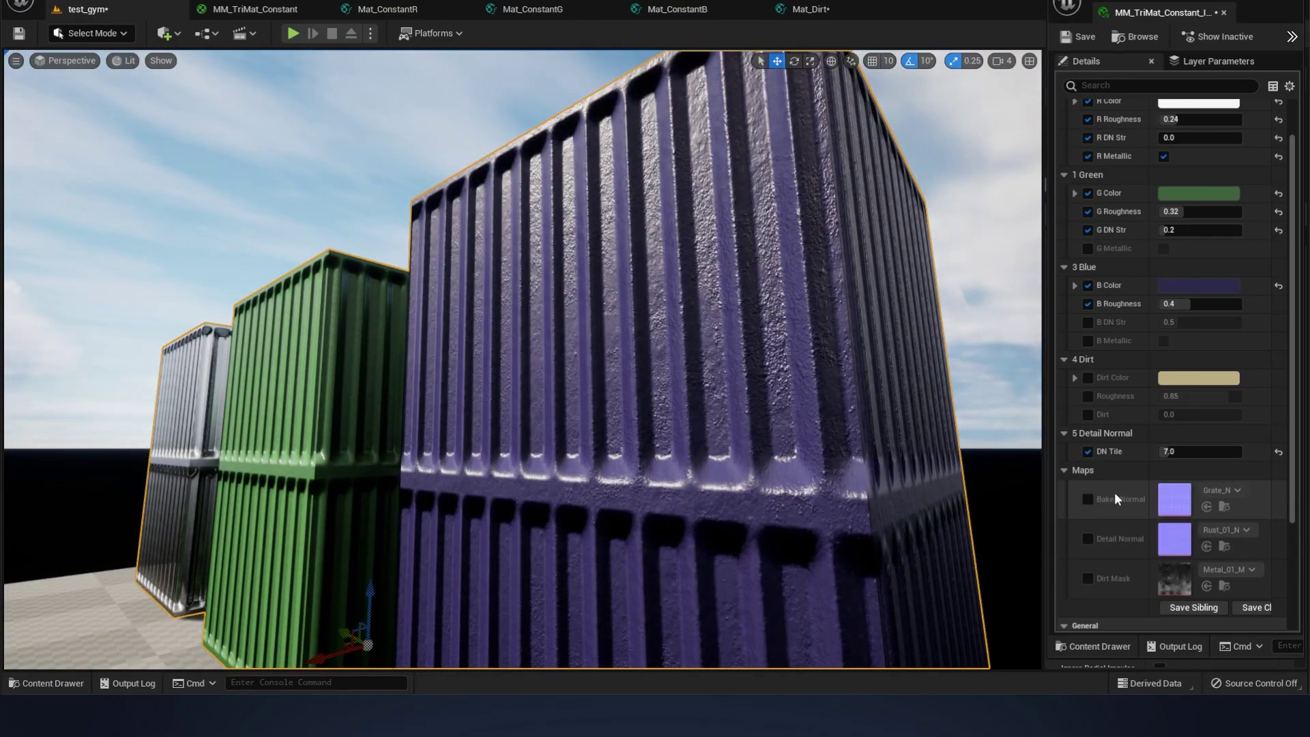
Enable the Baked Normal and Detail Normal map overrides one at a time to show their texture slots, disabling each again
click(1087, 500)
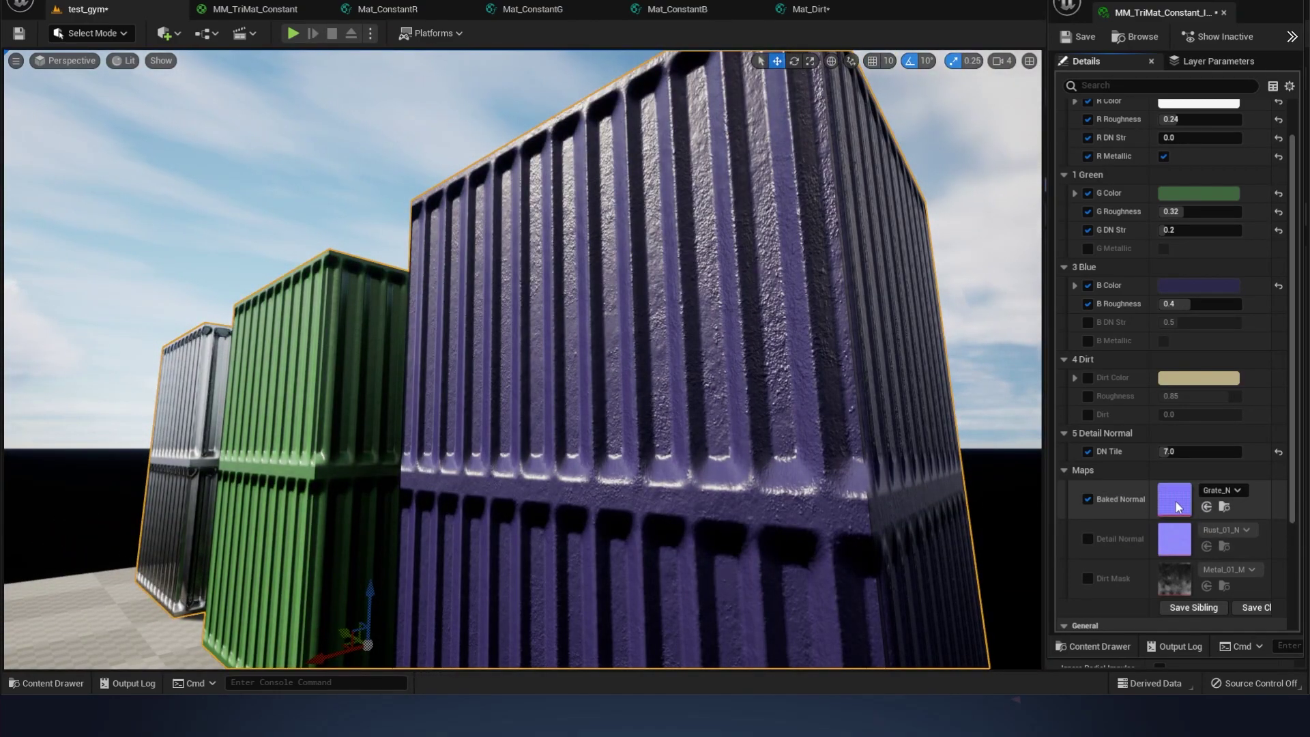
key(s)
right_drag(219, 426, 269, 471)
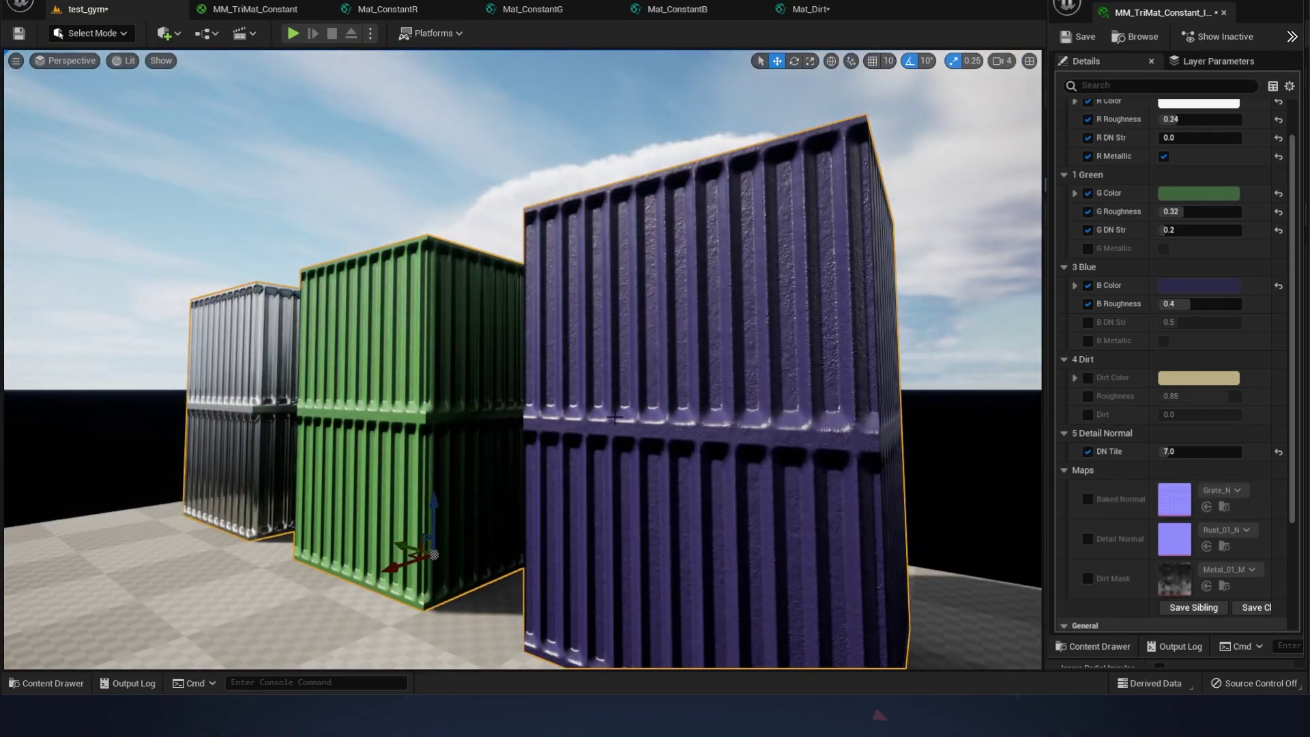
click(1087, 538)
key(q)
mouse_move(702, 423)
right_down()
mouse_move(743, 443)
mouse_move(702, 423)
right_up()
key(w)
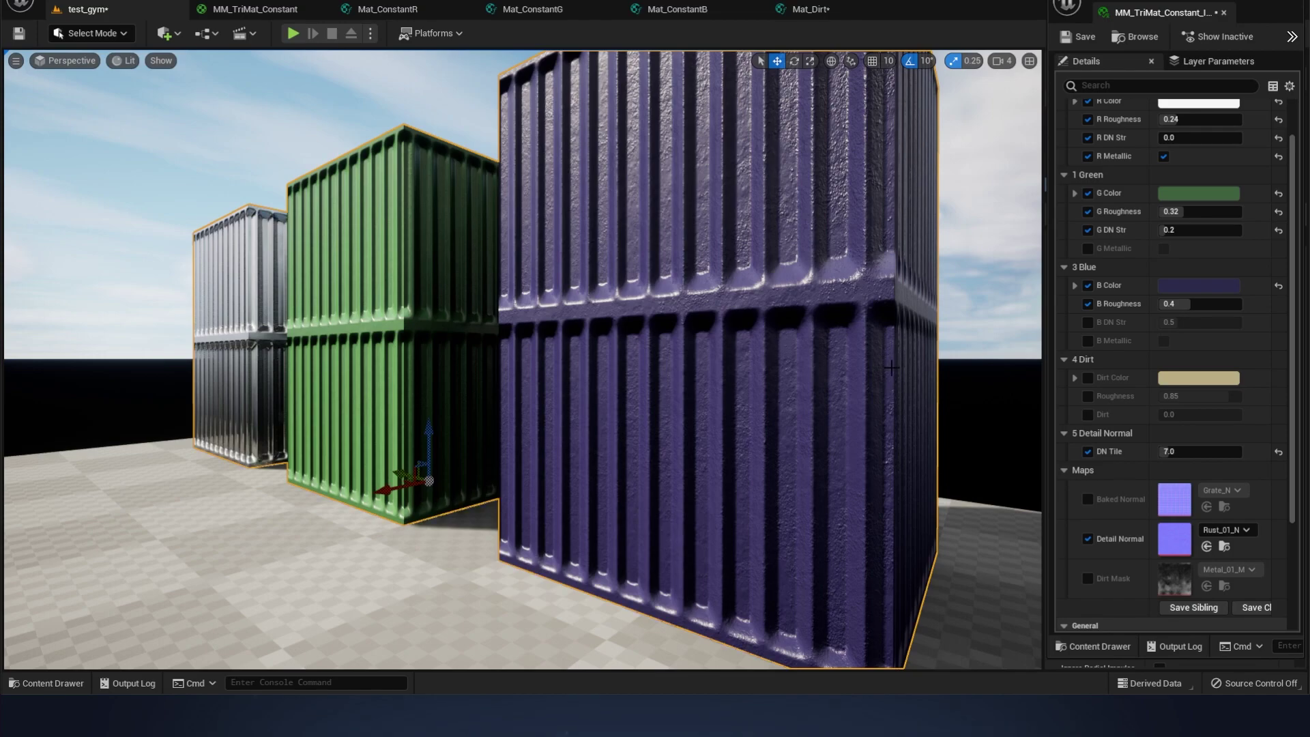
click(1093, 539)
mouse_move(847, 350)
right_down()
mouse_move(825, 365)
mouse_move(850, 352)
right_up()
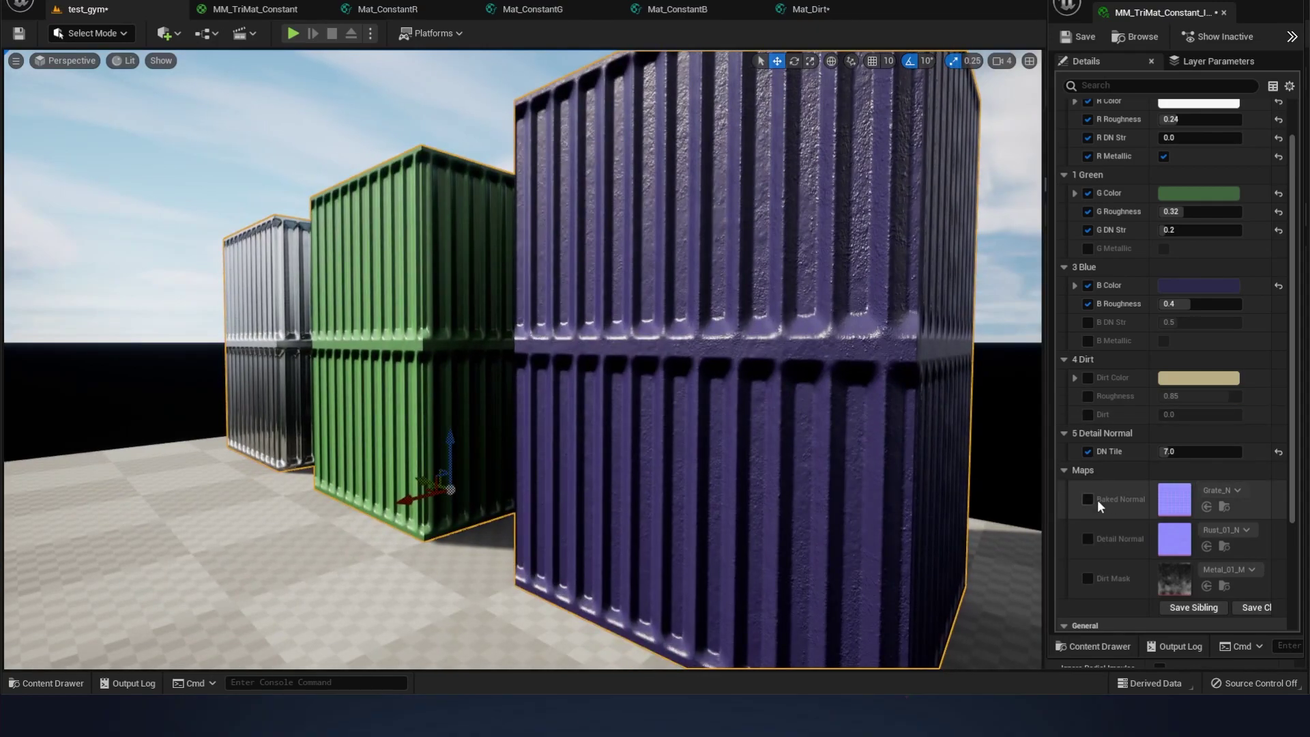
View the containers' roofs from above and override the Dirt amount with 1.104
click(1088, 378)
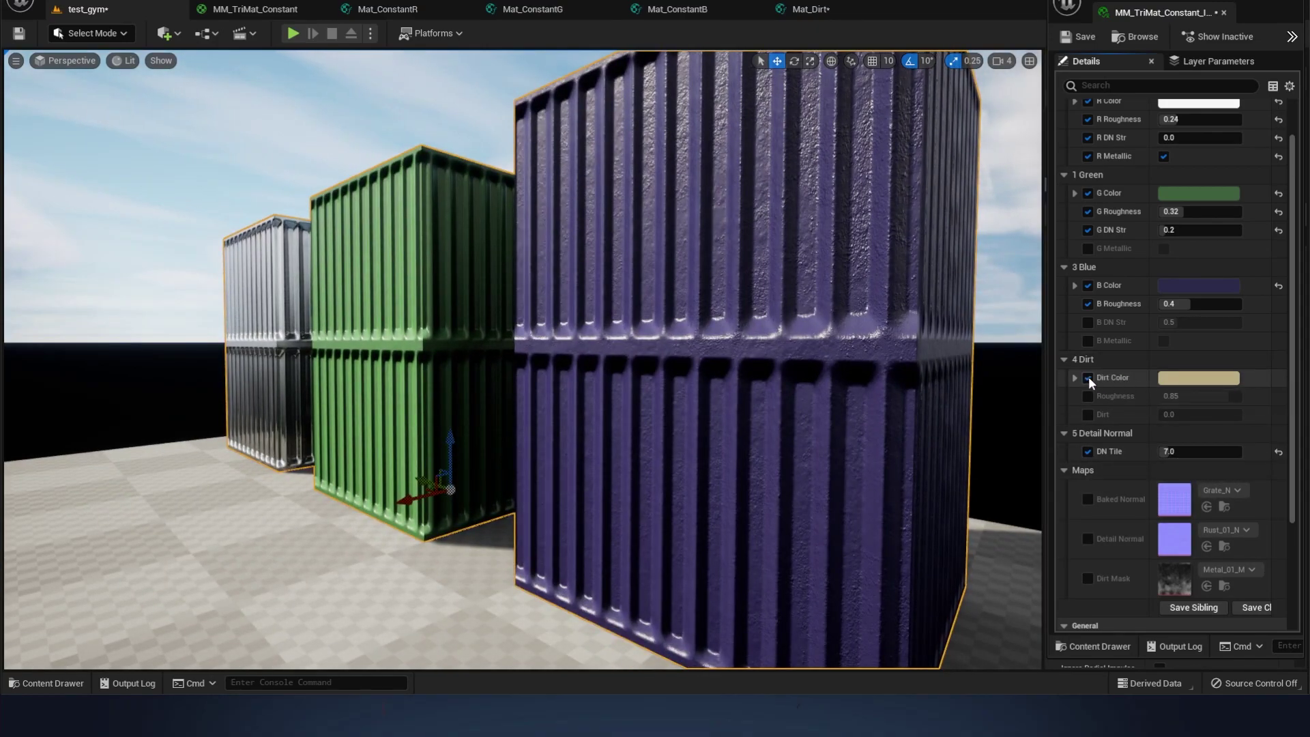
click(1087, 377)
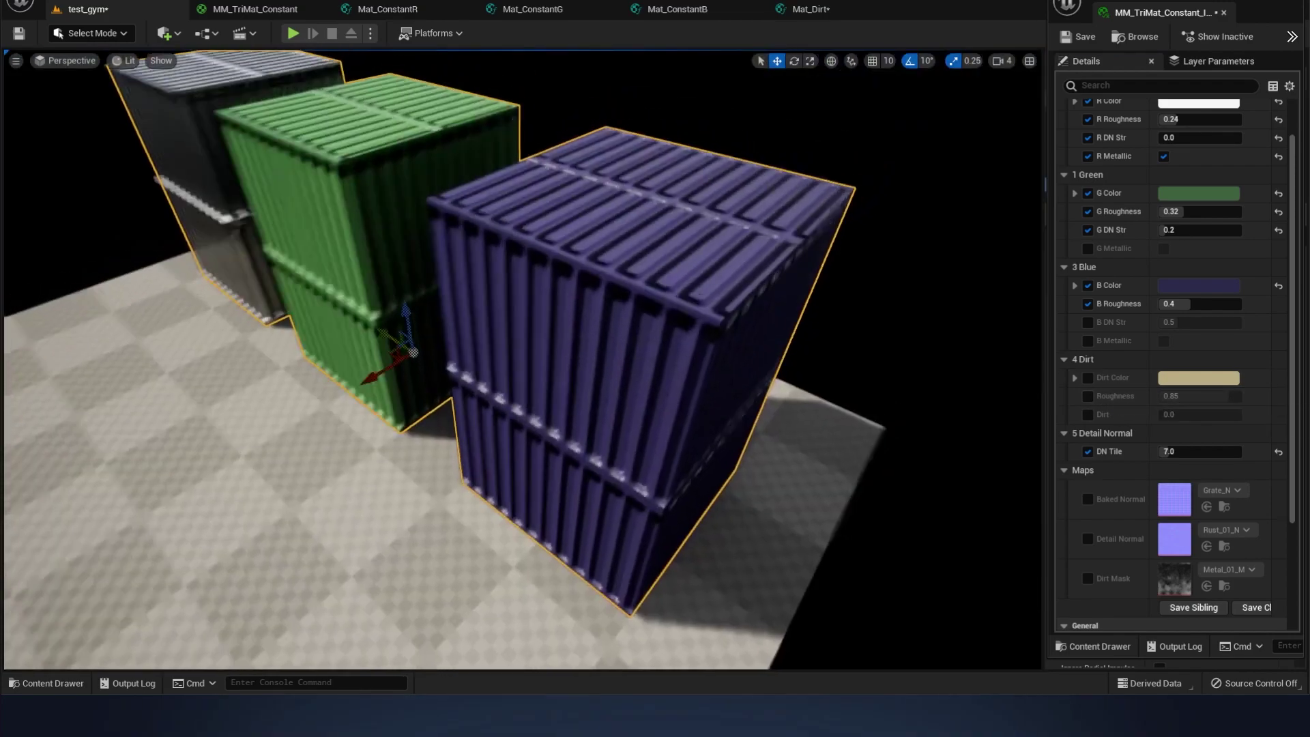
right_drag(984, 401, 984, 401)
click(1087, 414)
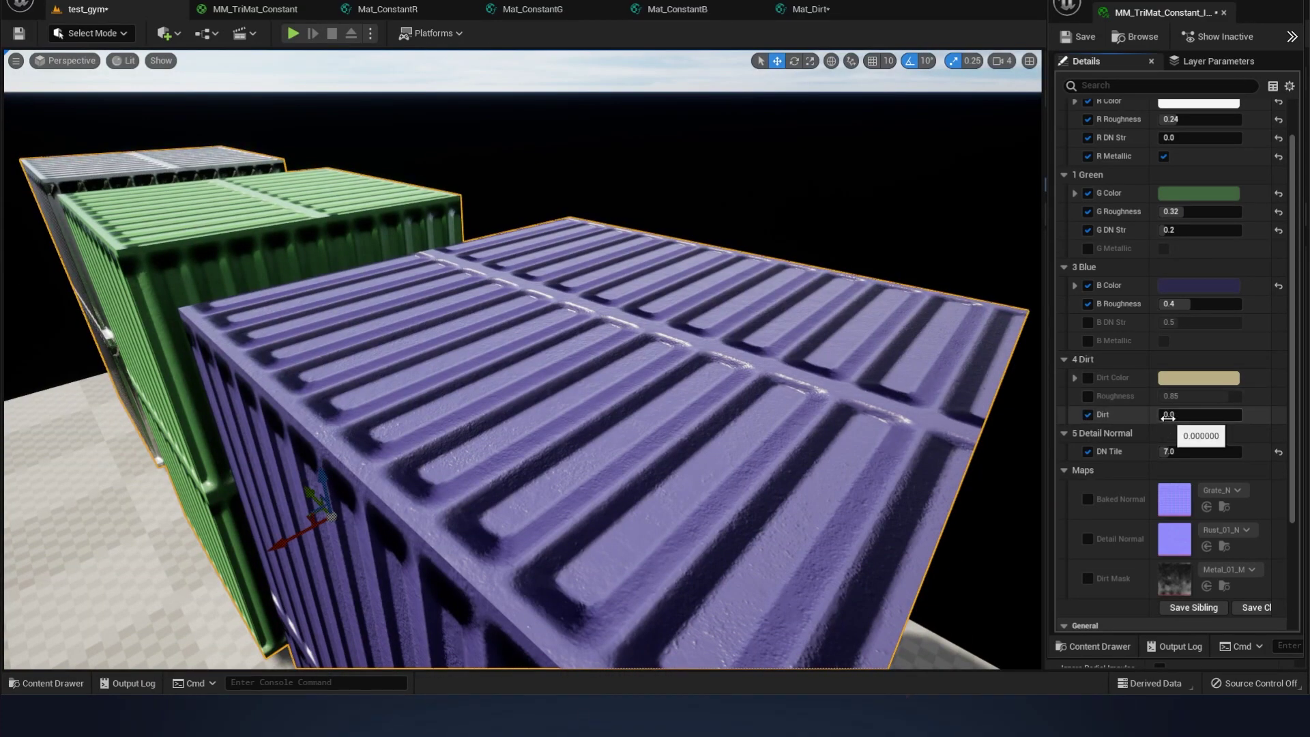
drag(1168, 415, 1225, 416)
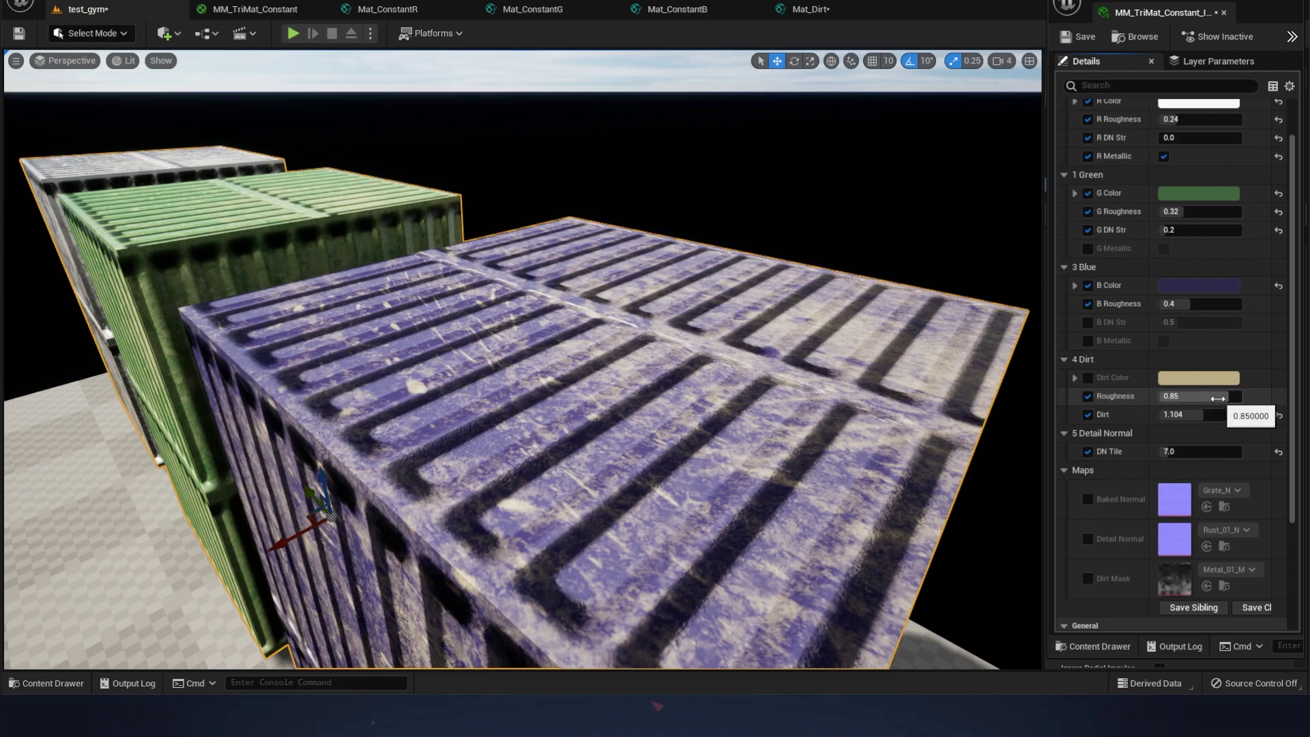
Try lower dirt Roughness values such as 0.226 and 0.16, then switch the Roughness override off
drag(1232, 395, 1219, 396)
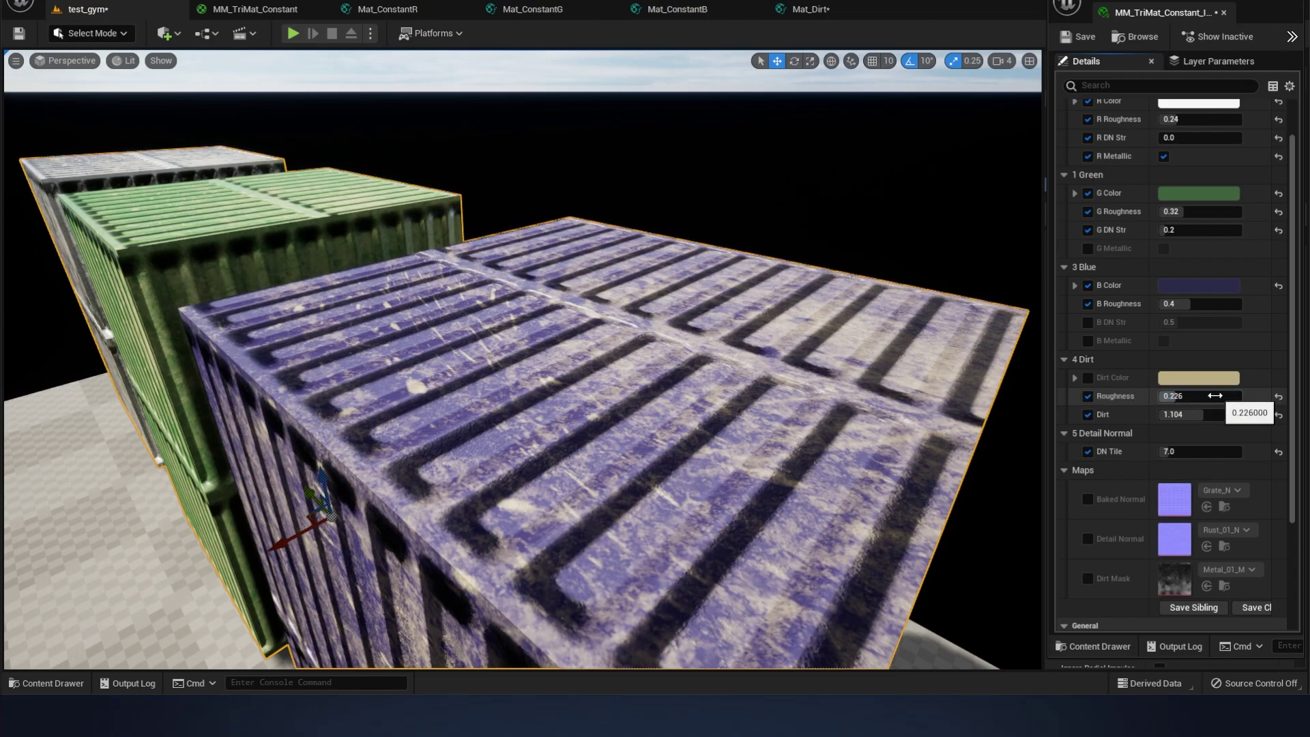
text(0)
key(Return)
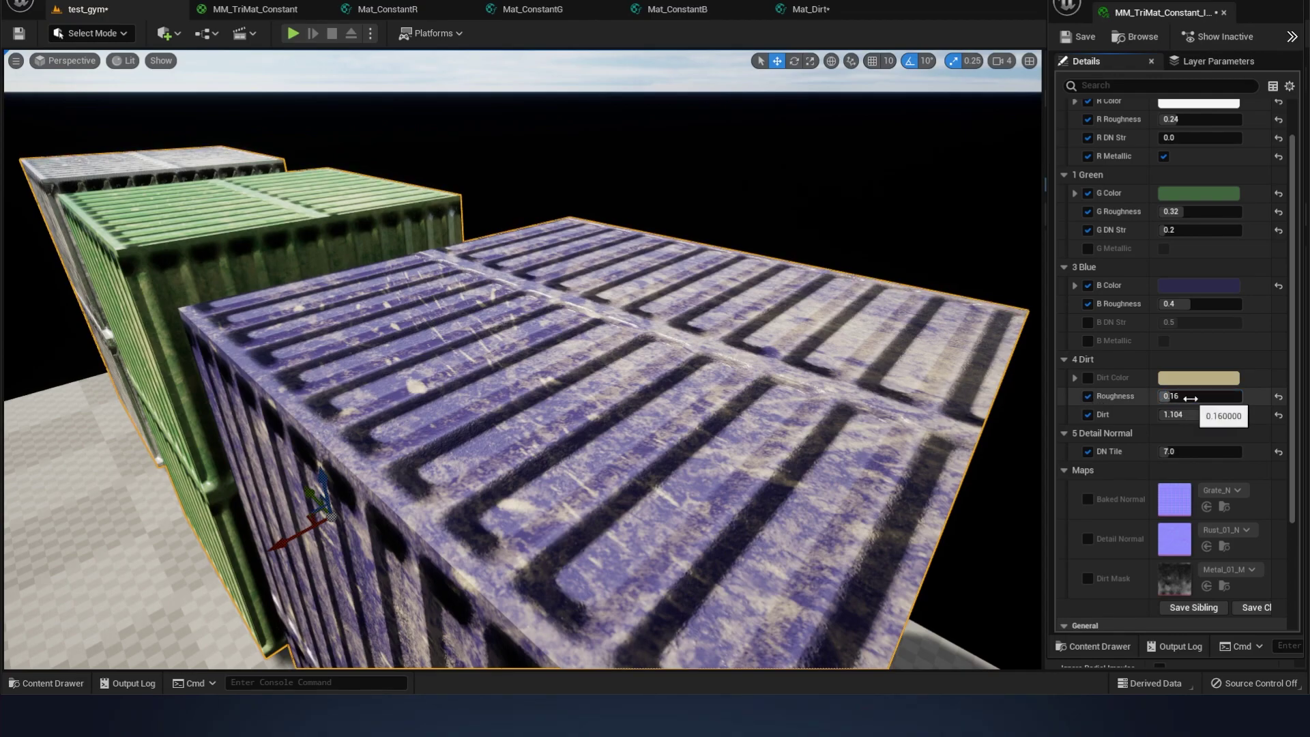
click(1088, 396)
Switch the viewport to the Roughness buffer visualization and inspect the container roofs
right_drag(907, 398, 893, 437)
drag(529, 314, 525, 304)
click(124, 60)
mouse_move(212, 248)
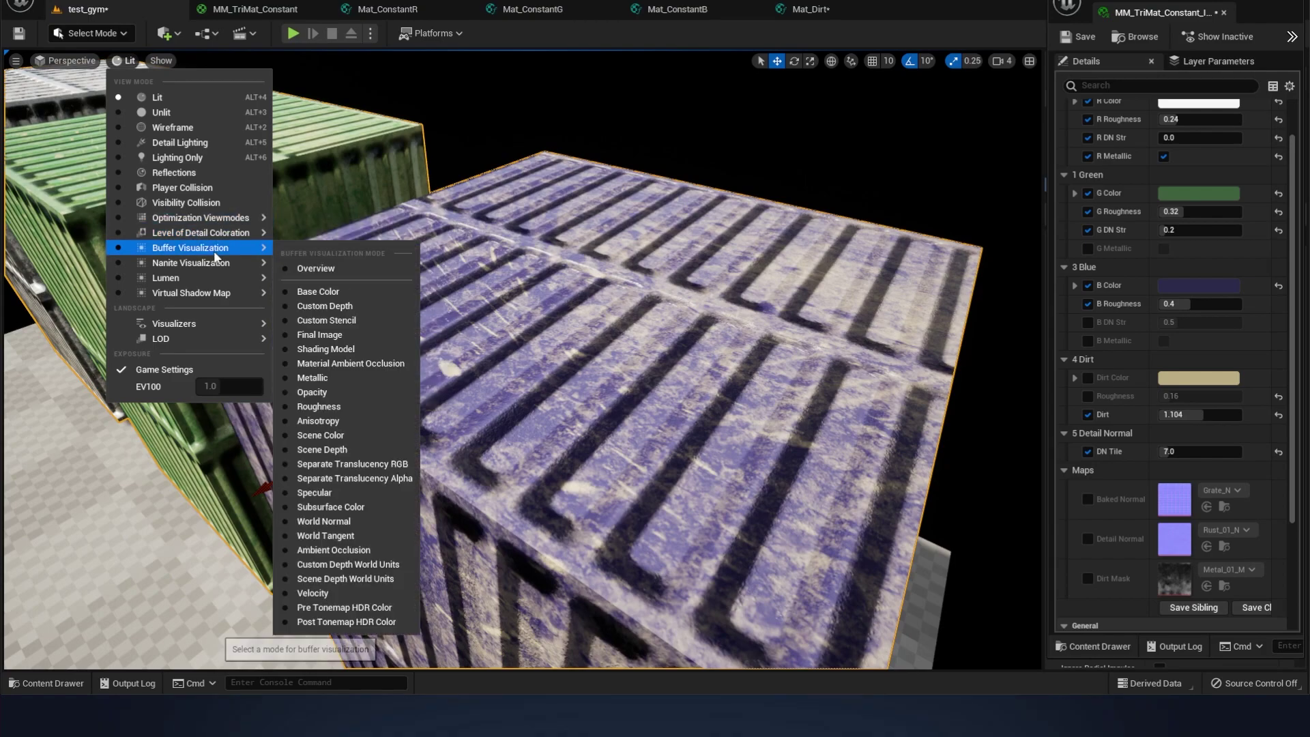
click(356, 405)
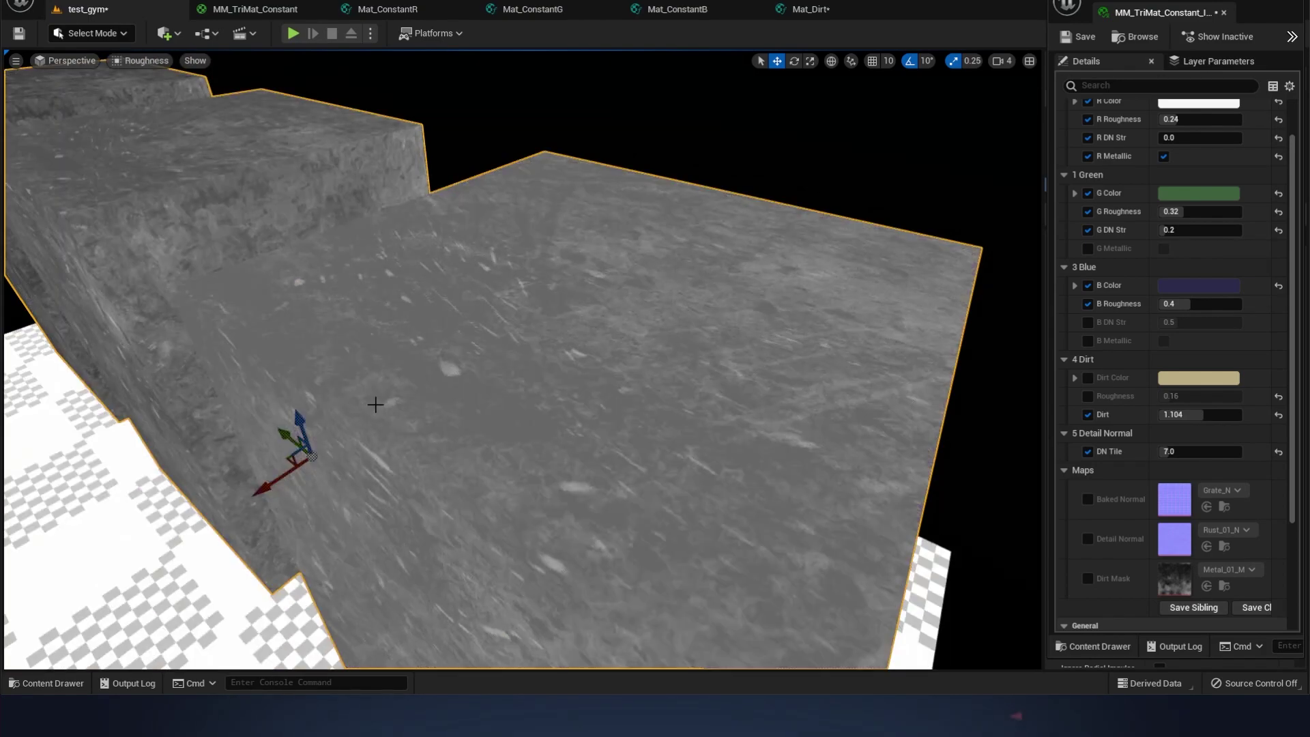
drag(356, 406, 356, 389)
mouse_move(356, 389)
right_down()
mouse_move(356, 372)
mouse_move(382, 358)
mouse_move(320, 372)
mouse_move(362, 368)
right_up()
drag(446, 399, 445, 400)
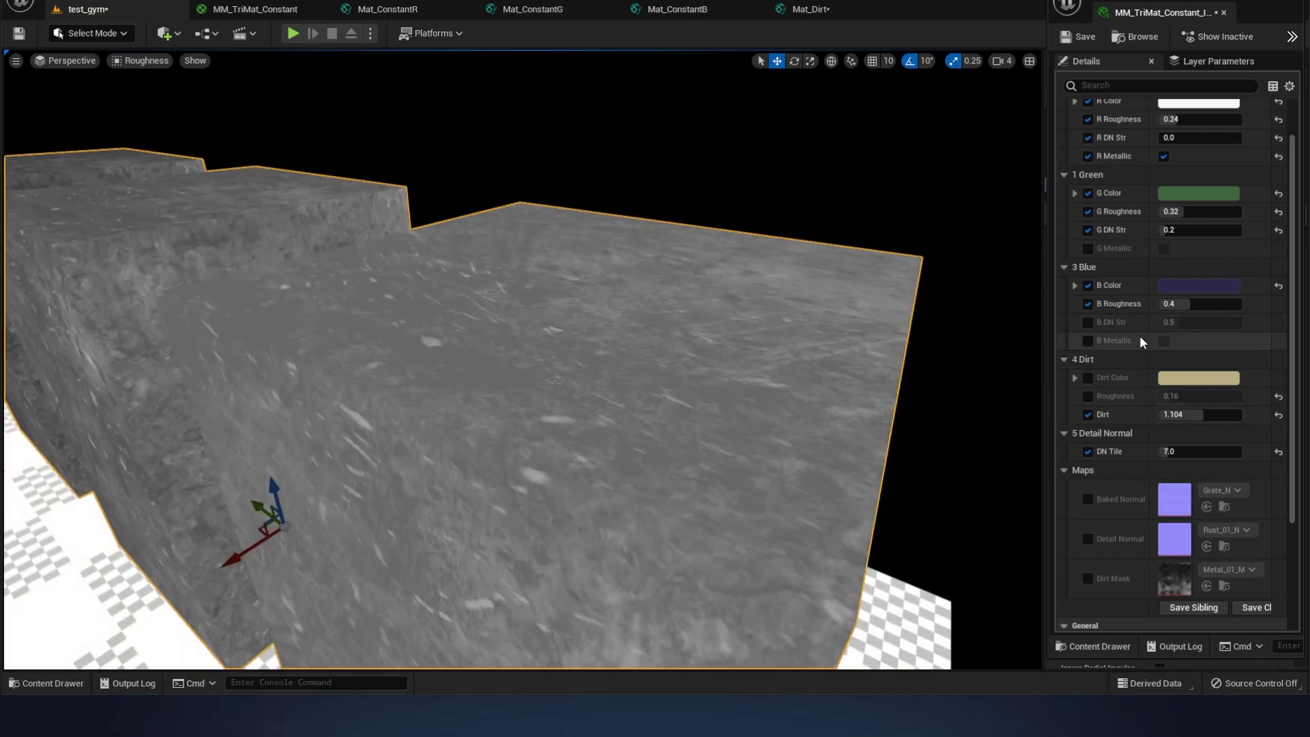
Show the red-channel container in the Metallic buffer visualization
right_drag(819, 354, 560, 327)
click(146, 60)
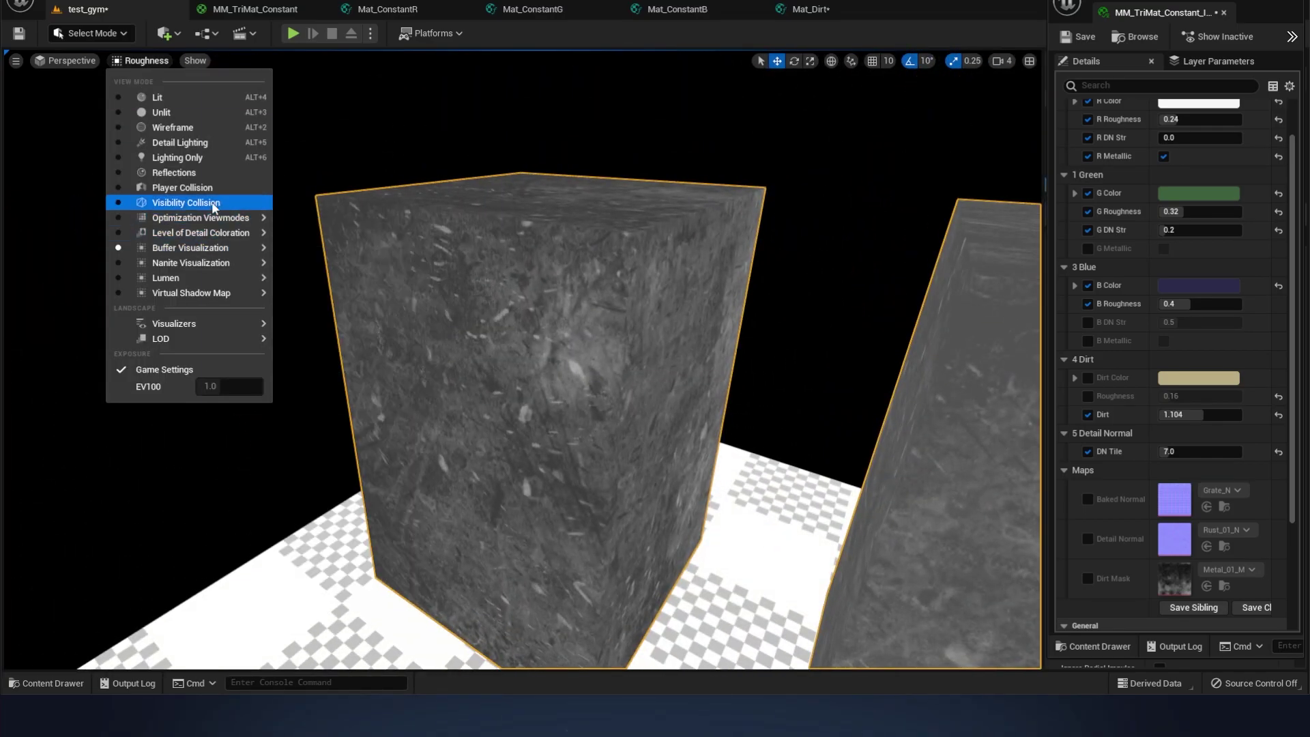
mouse_move(206, 251)
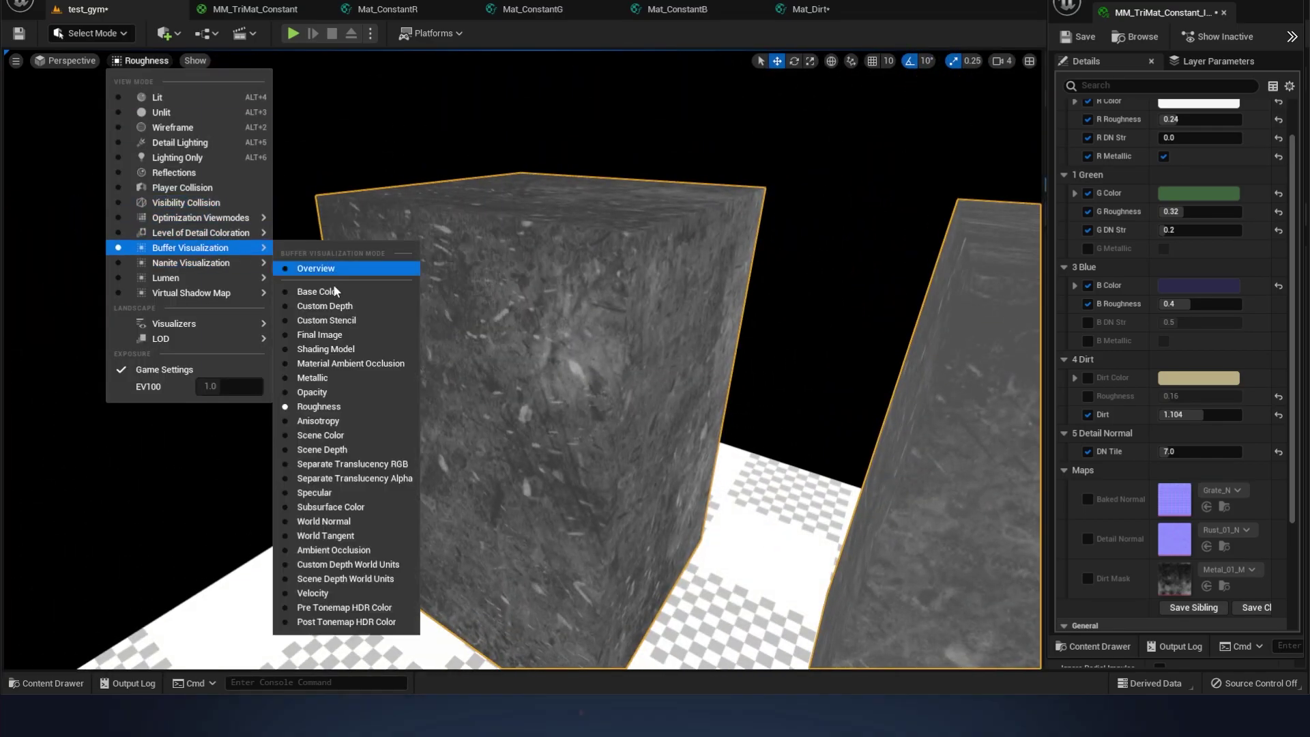
click(350, 380)
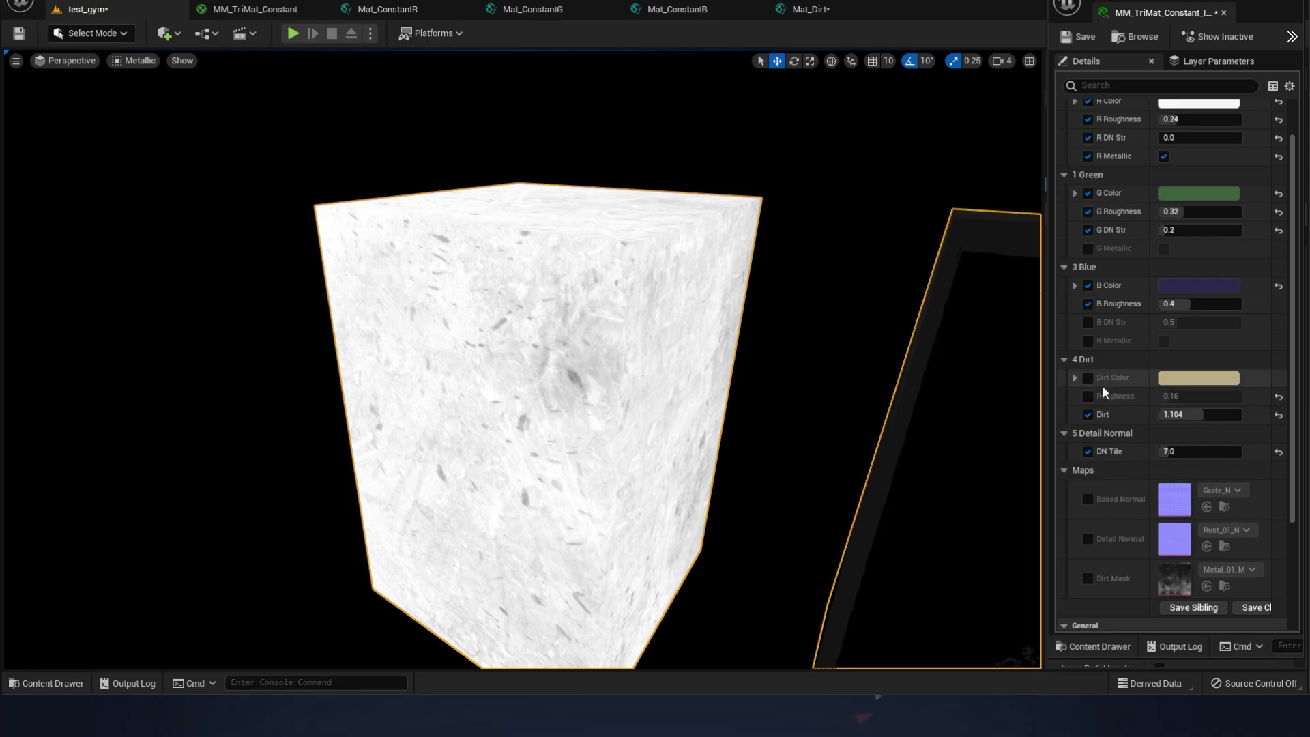
Raise the Dirt amount to 2.0 and toggle its override off and on to compare the containers' metallic output
drag(1199, 415, 1241, 415)
right_drag(519, 354, 614, 362)
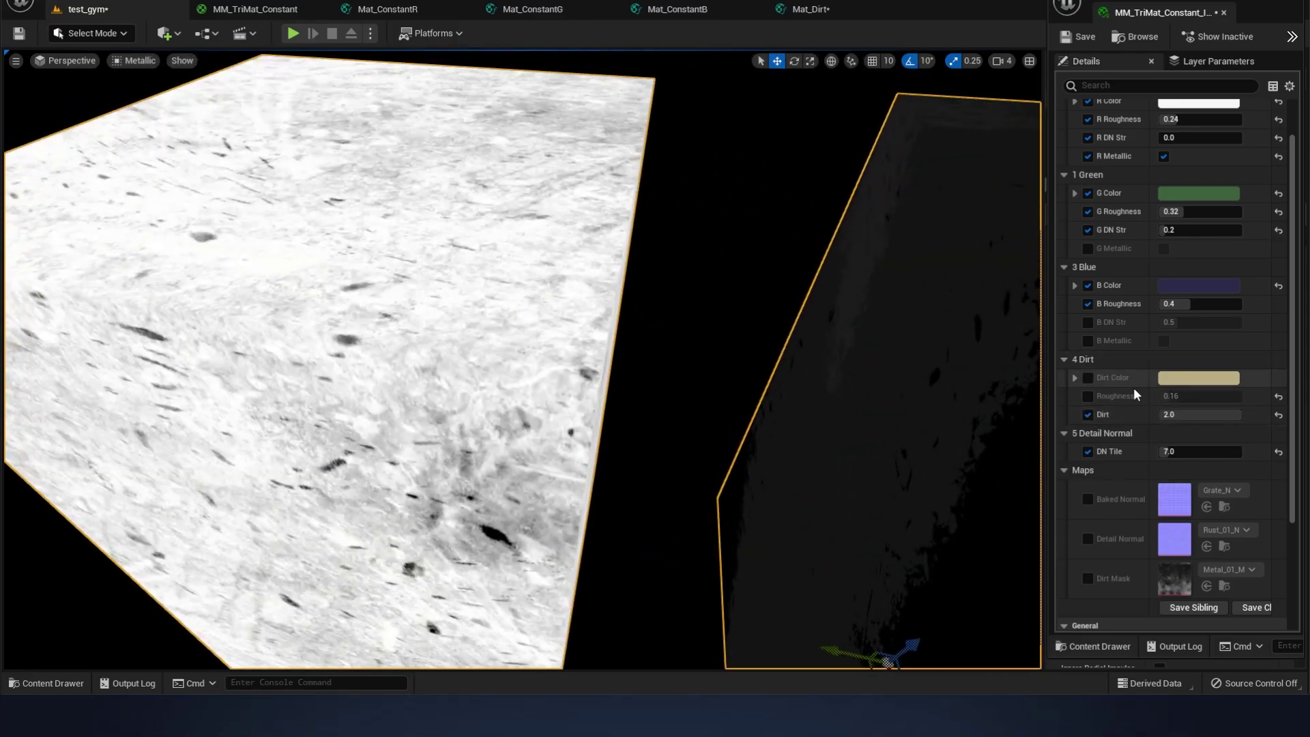
click(1089, 414)
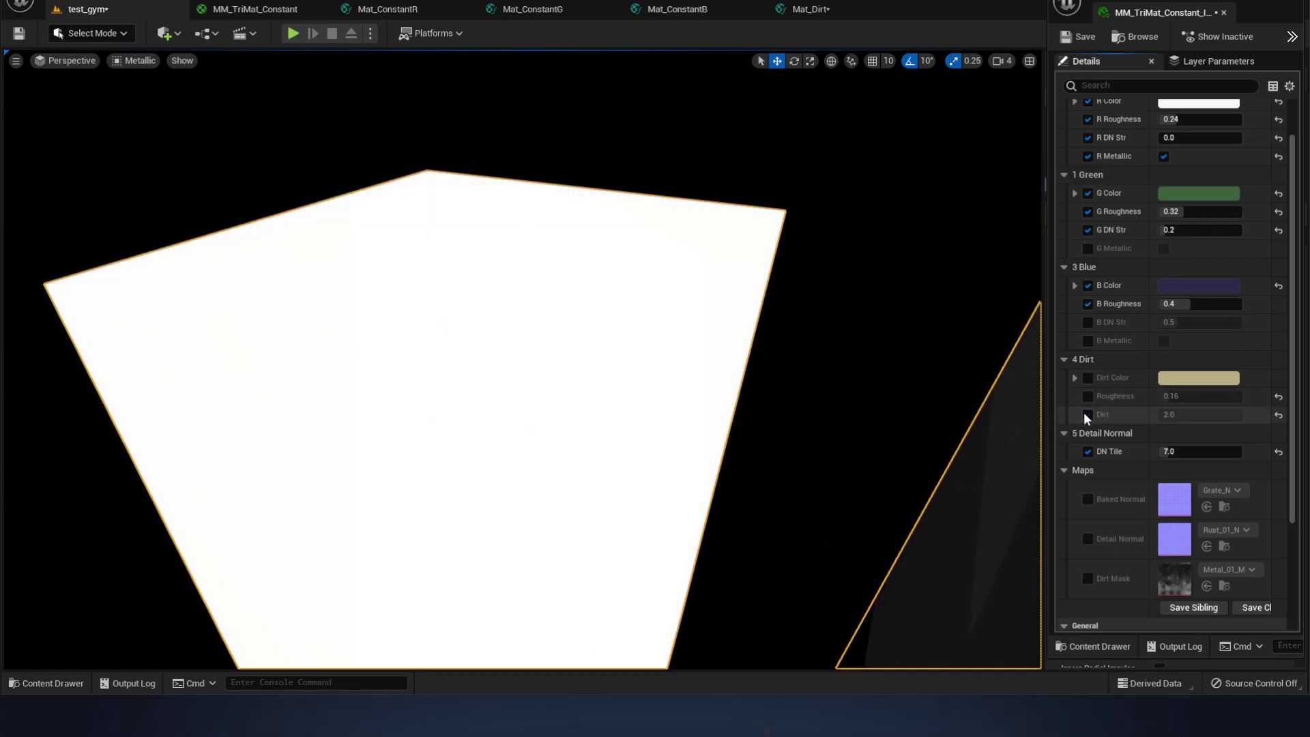
click(1088, 414)
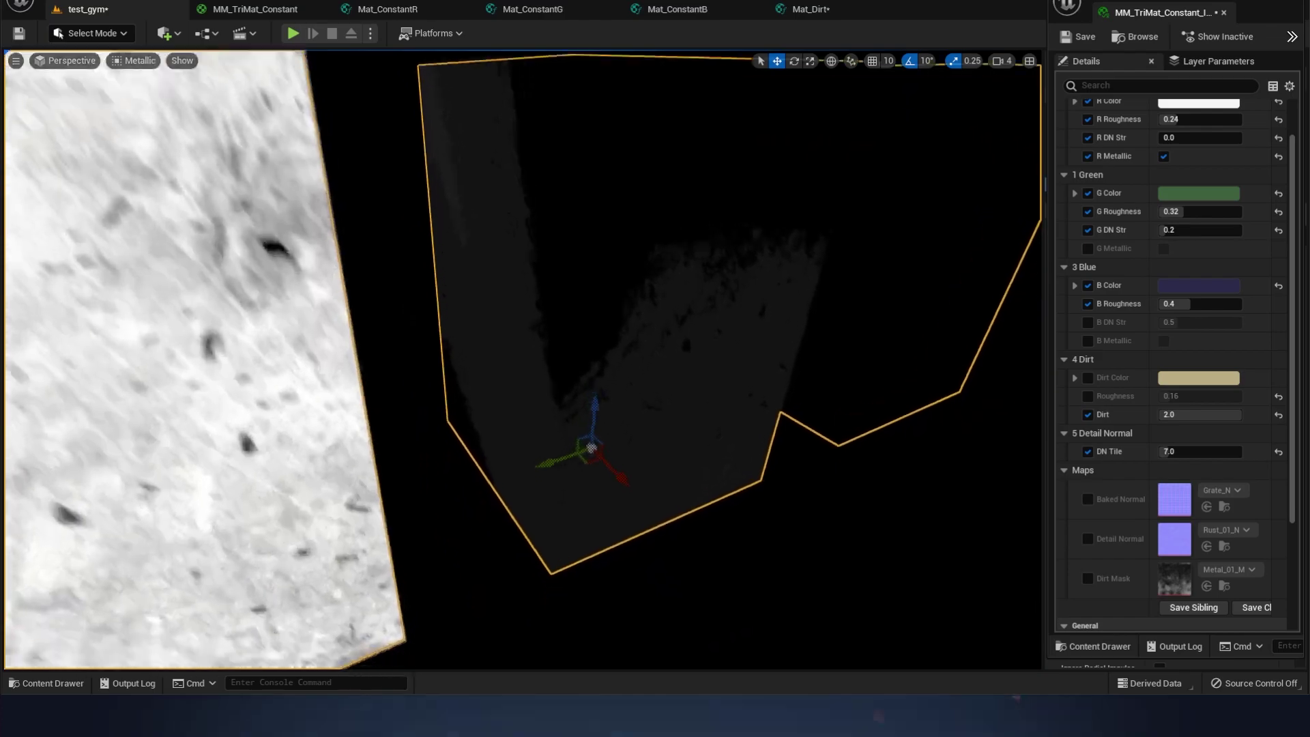
right_drag(522, 359, 527, 271)
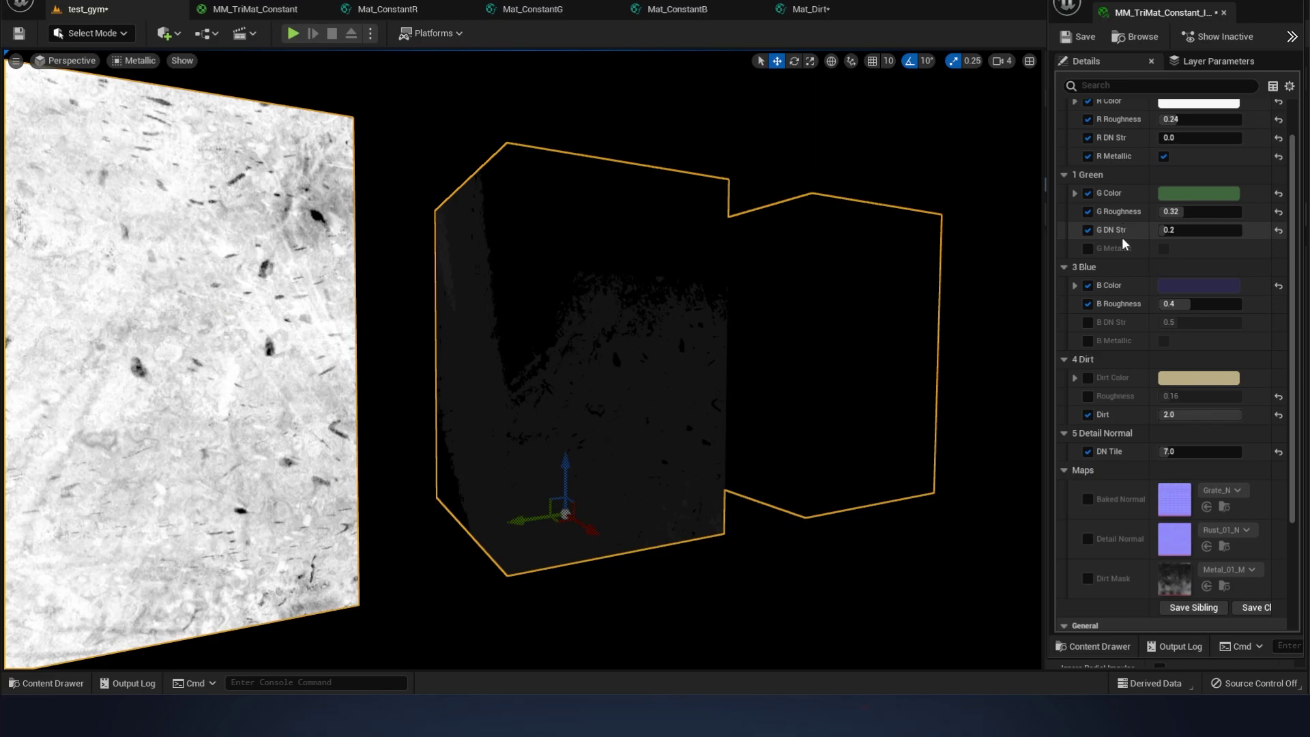
Return the viewport to Lit mode and view all three containers with the dirt applied
click(141, 61)
click(138, 95)
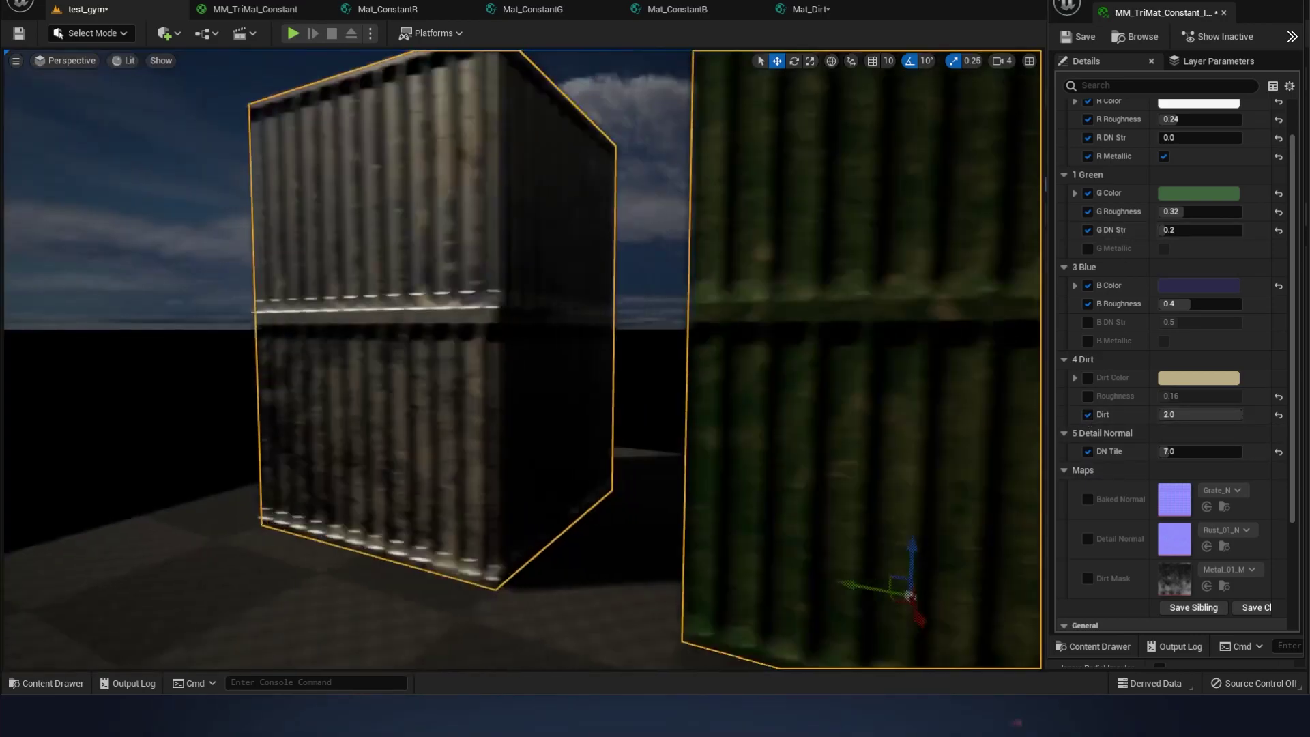
right_drag(523, 359, 733, 295)
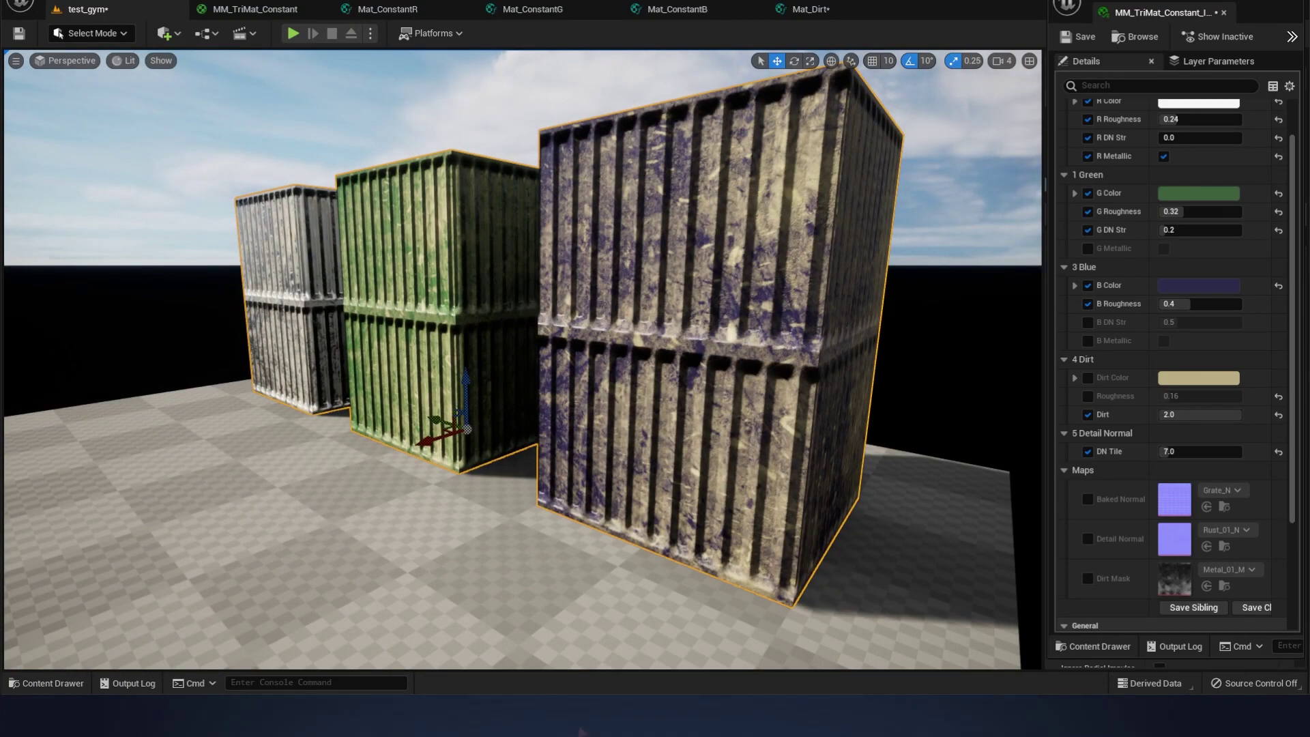
Look over the material instance's remaining parameters down to Maps and General, and reframe the three containers
scroll(1171, 361, down, 1)
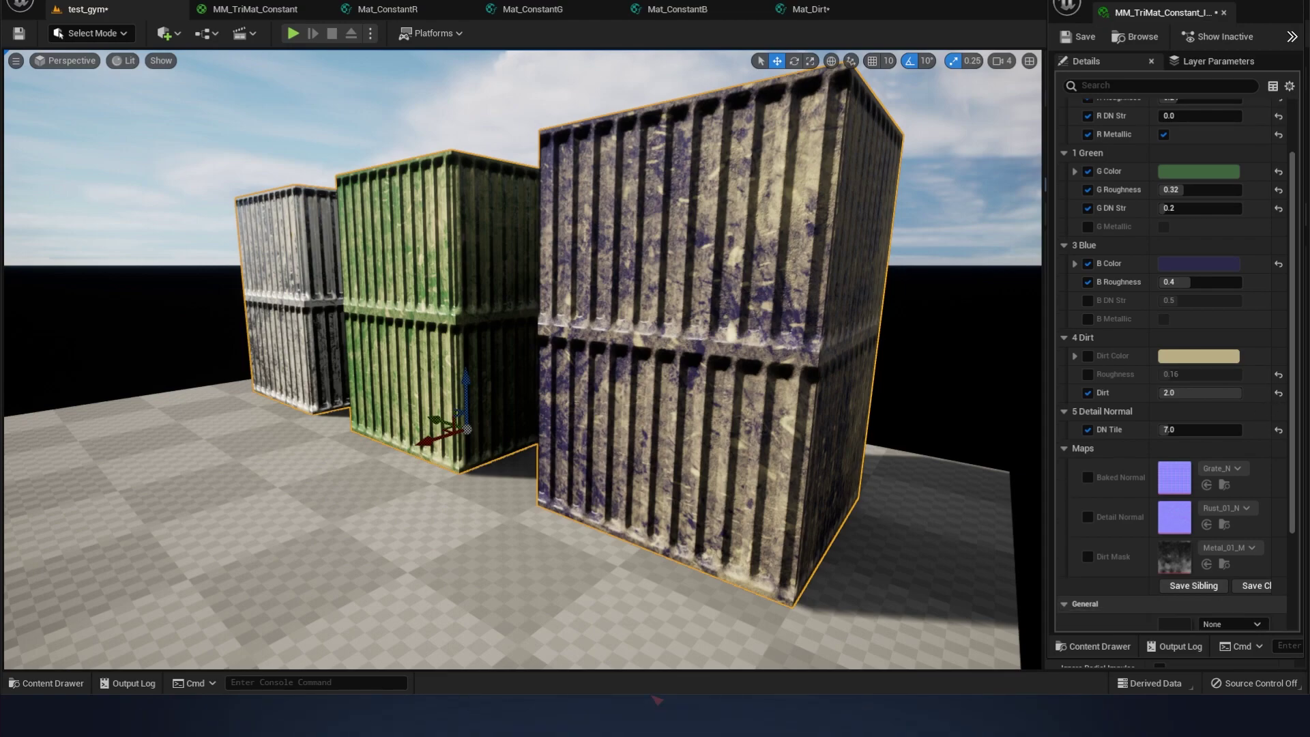
scroll(1274, 490, down, 1)
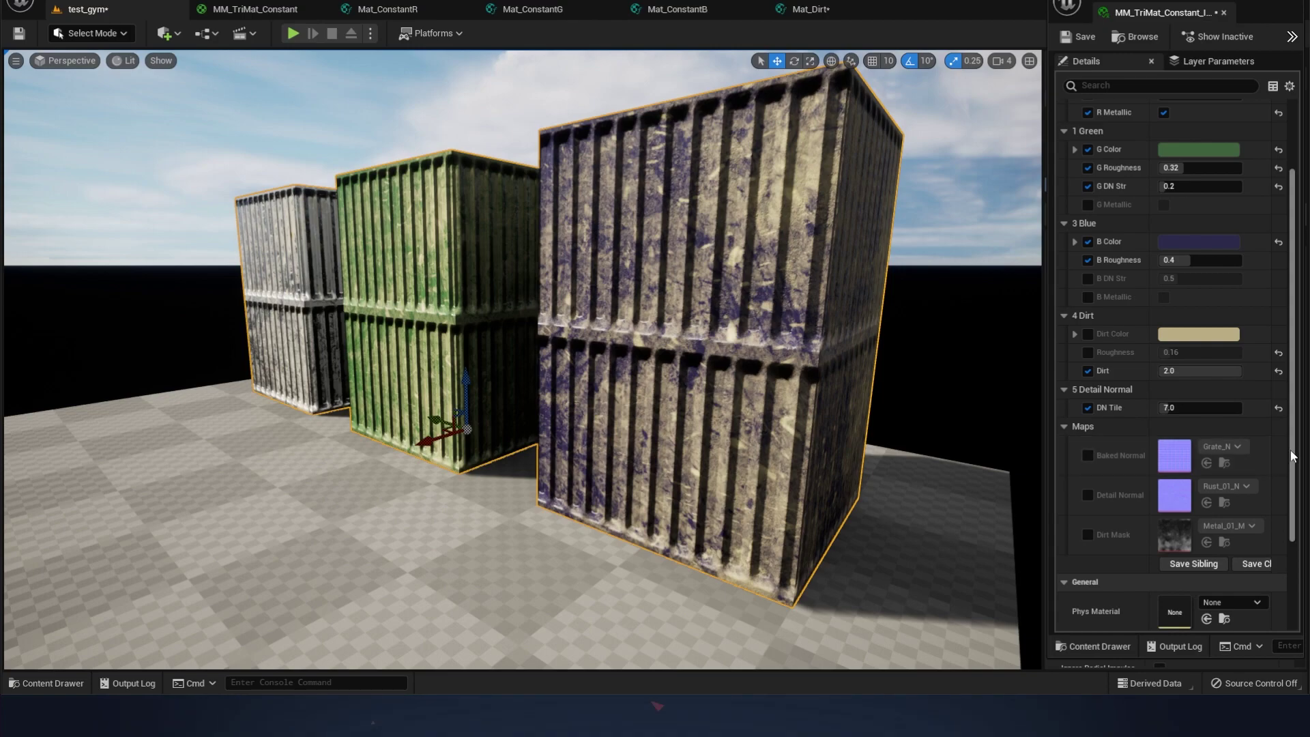
right_drag(818, 436, 818, 396)
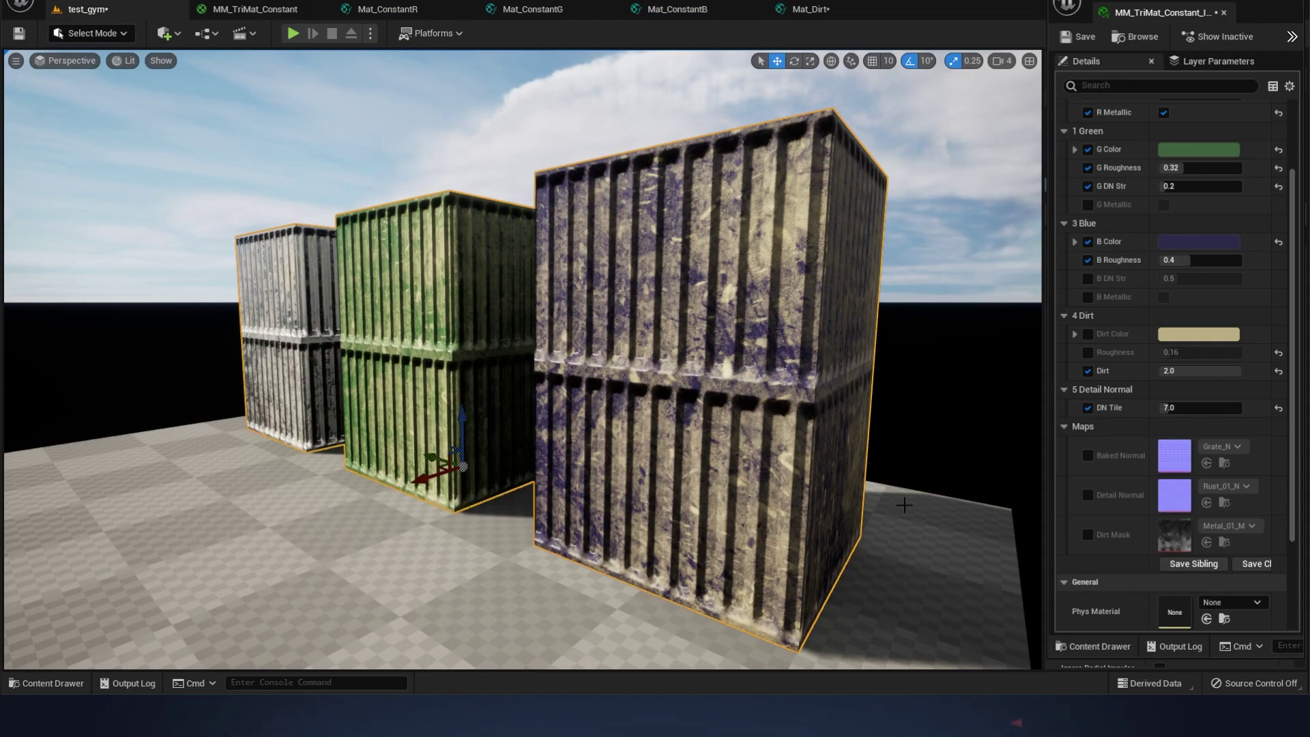
right_click(904, 505)
click(1194, 549)
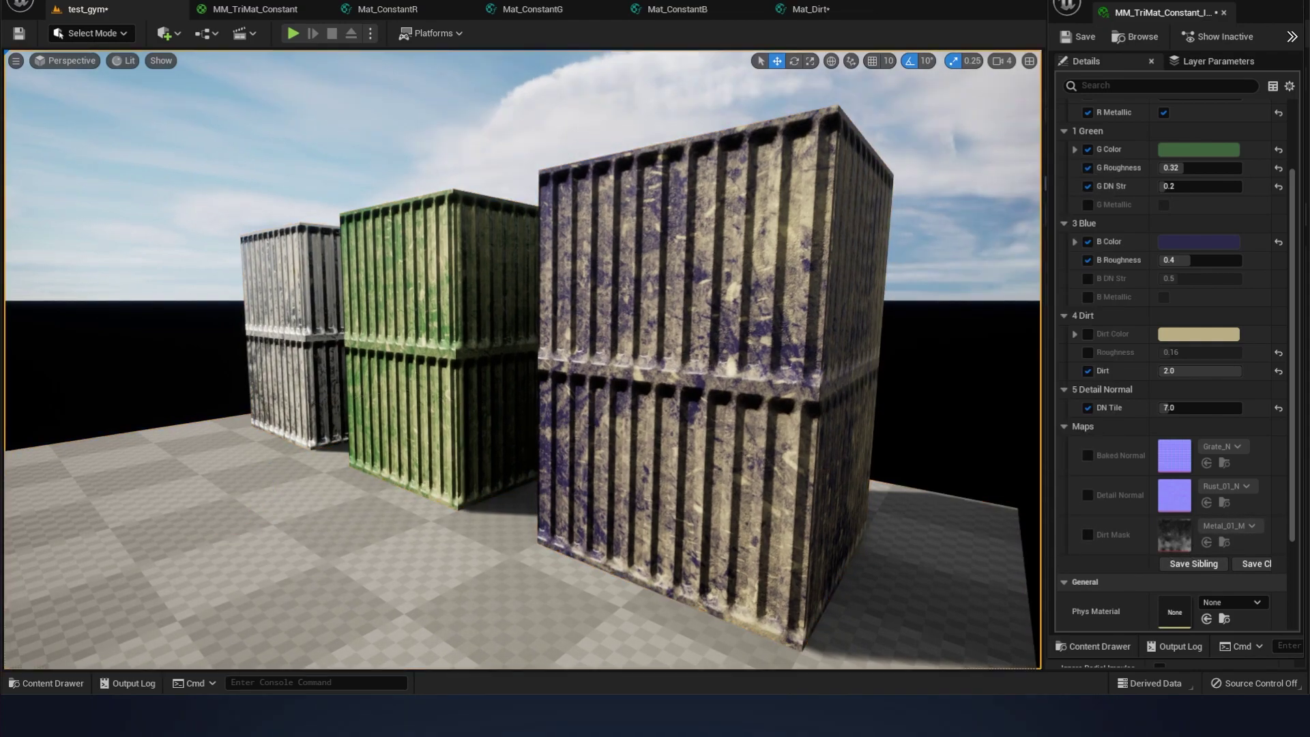